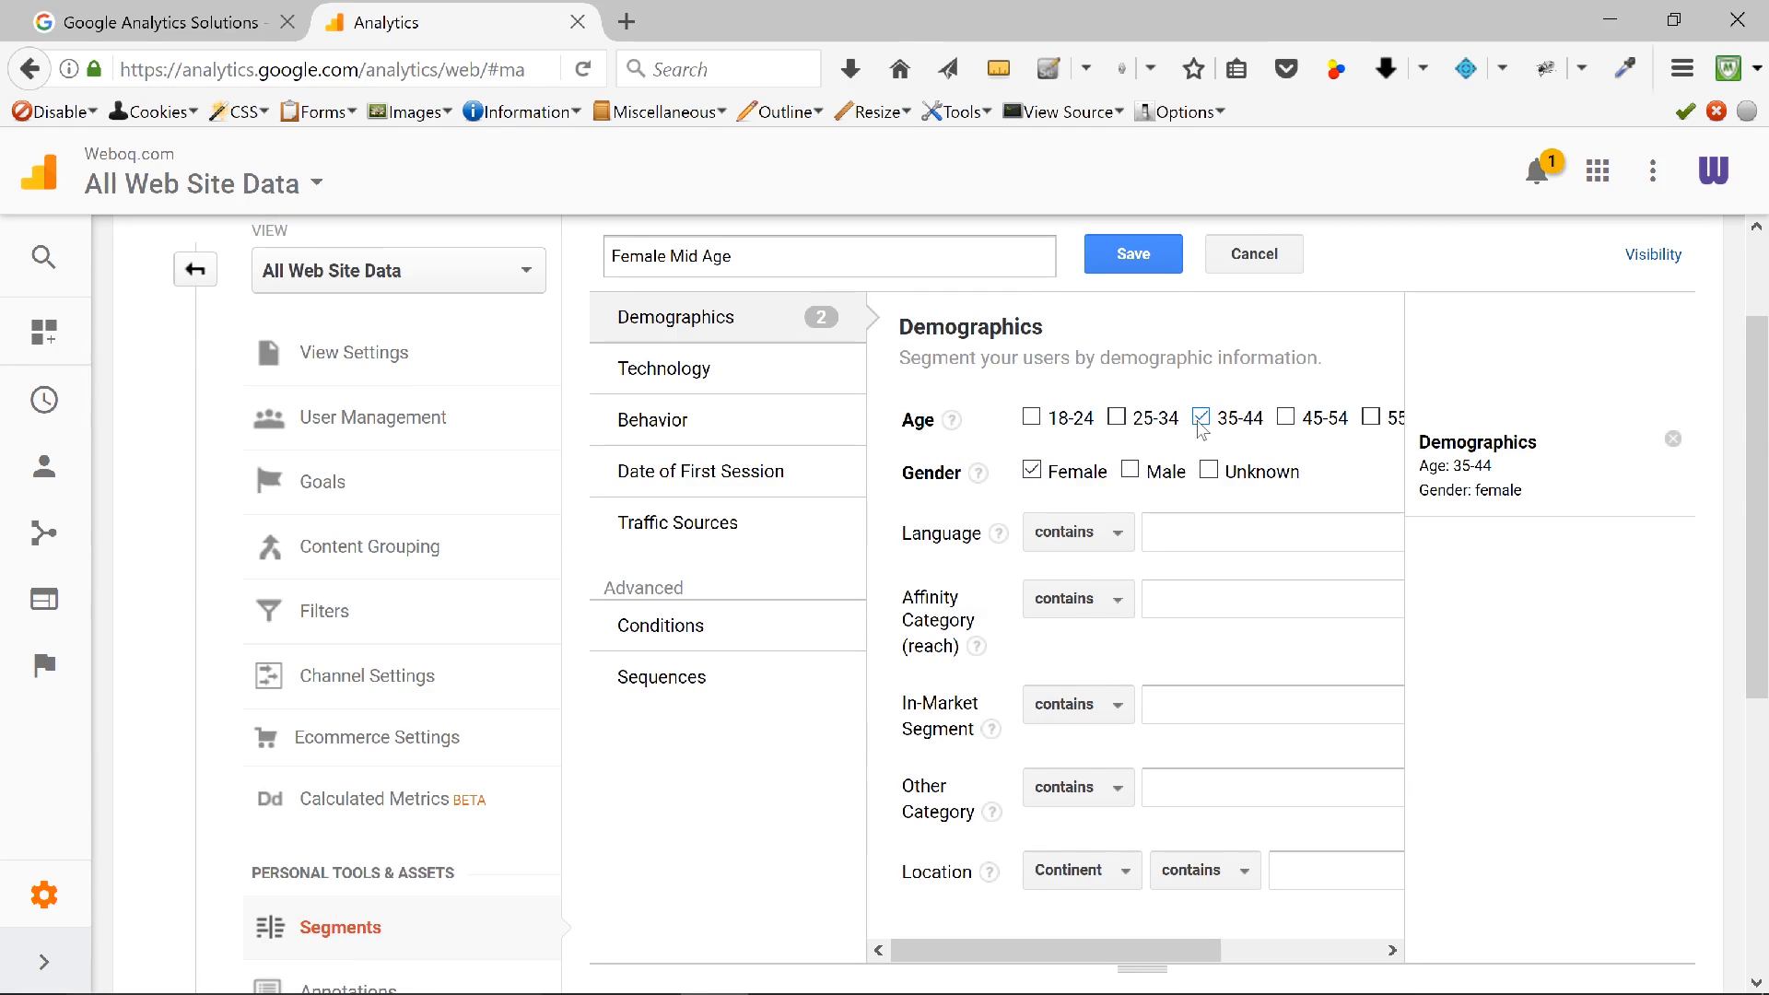
Step: Save the Female Mid Age segment
drag(1755, 461, 1735, 376)
click(1105, 339)
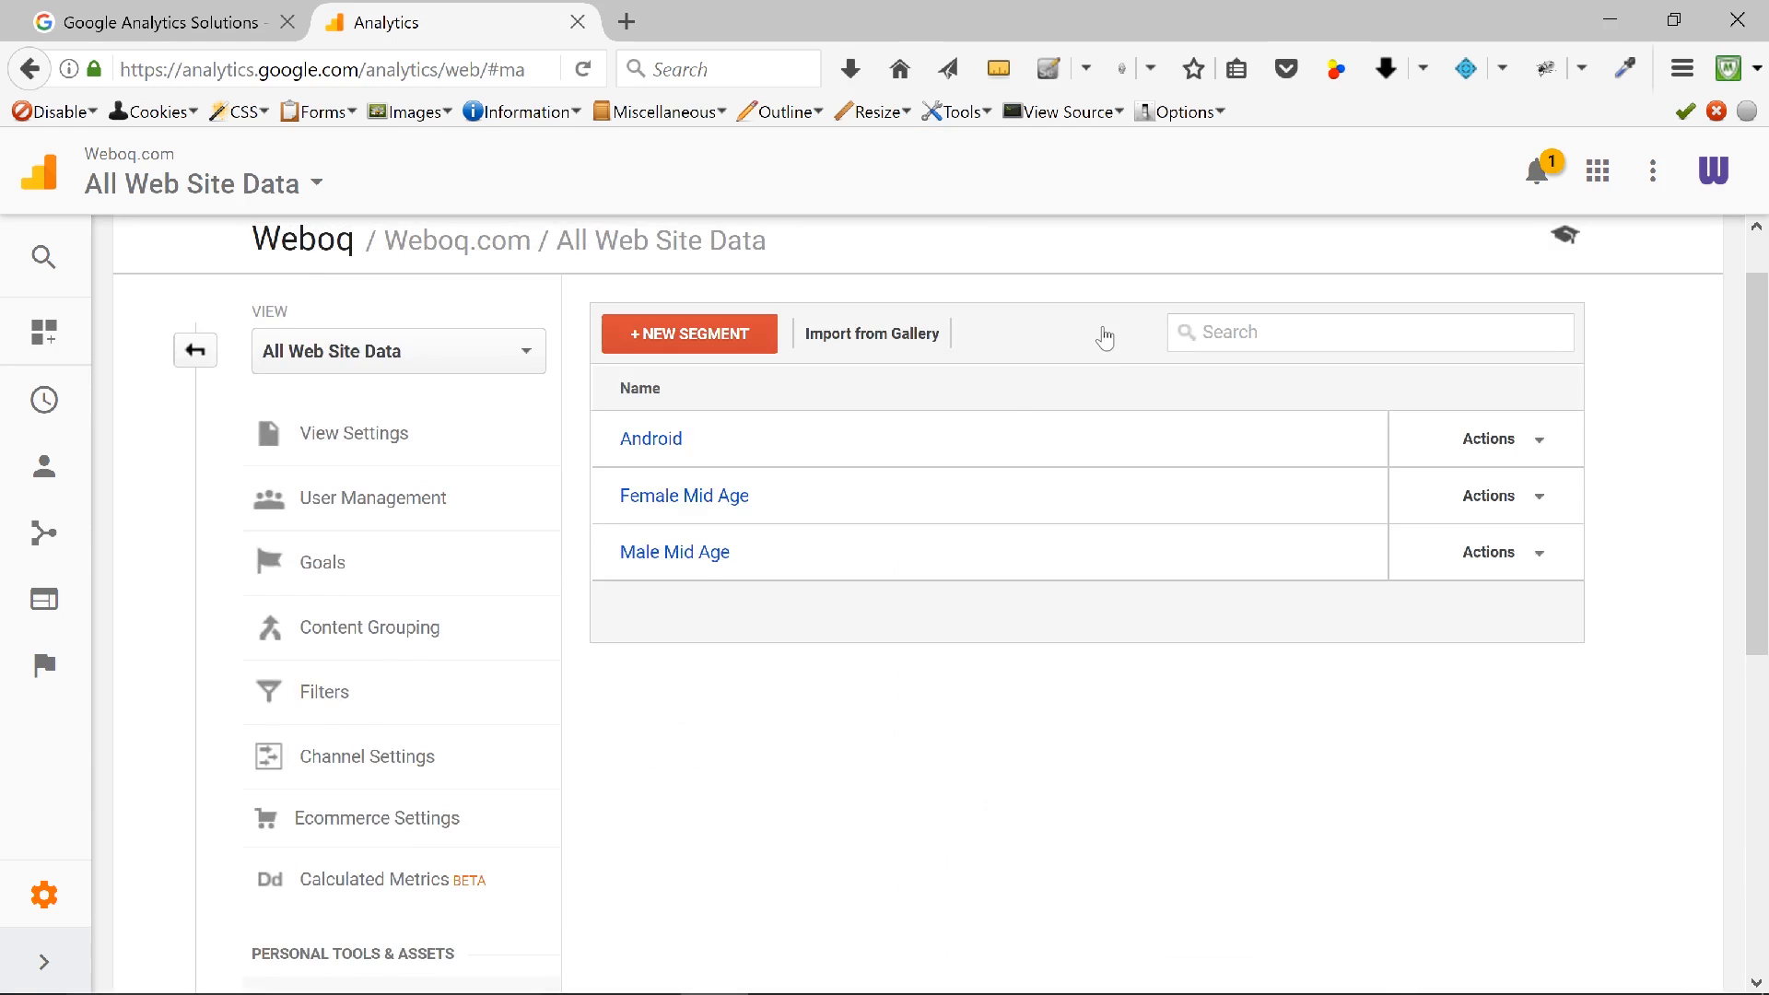
Step: Review the age and gender settings of the Male Mid Age segment and return to the segments list
click(667, 563)
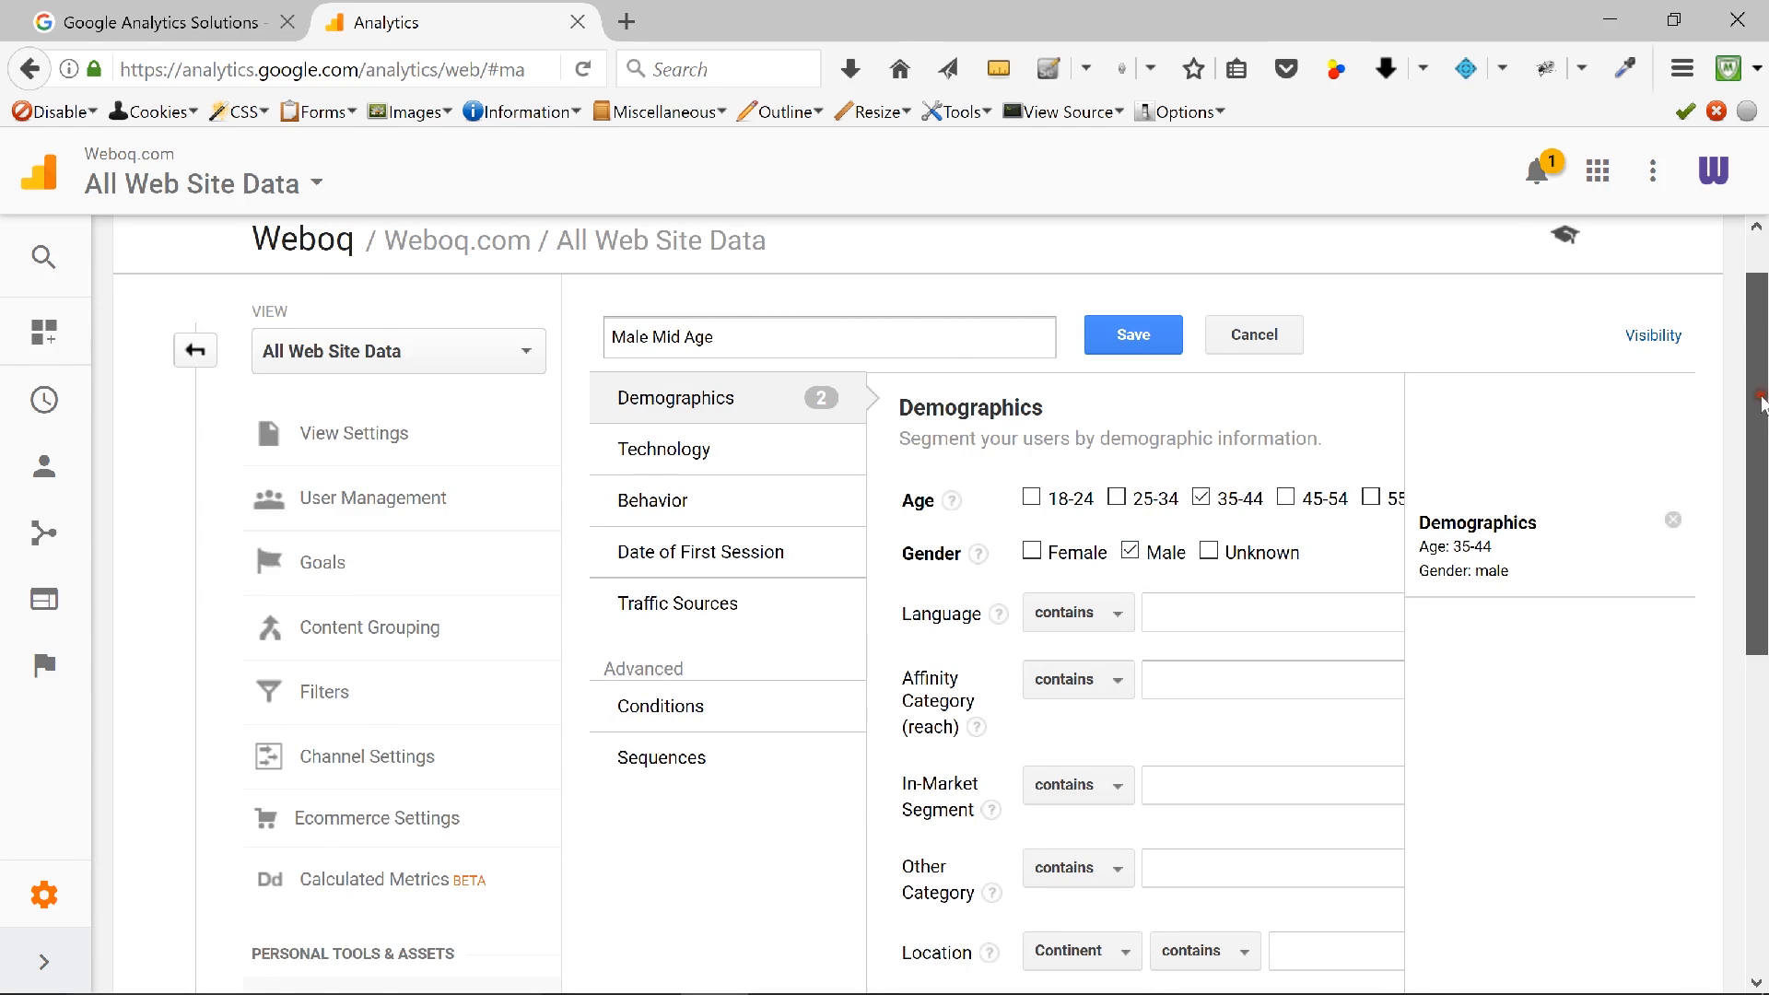
scroll(1764, 550, down, 3)
drag(1762, 550, 1750, 391)
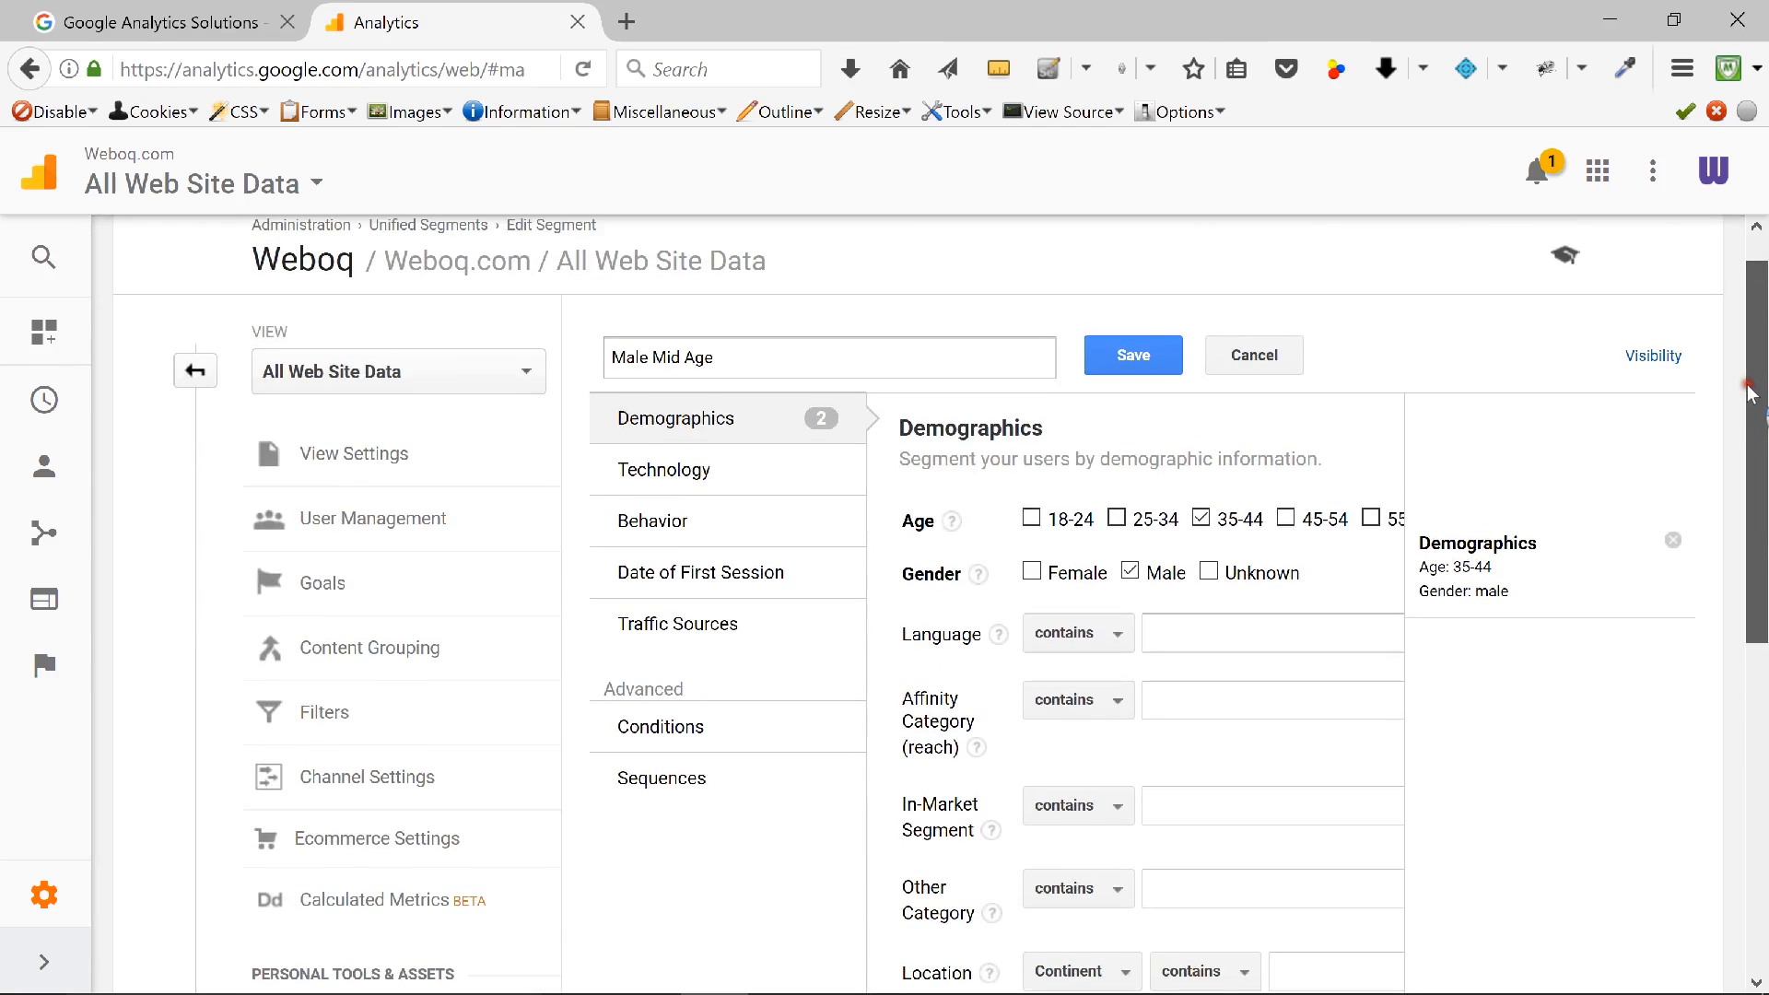
scroll(1751, 391, down, 2)
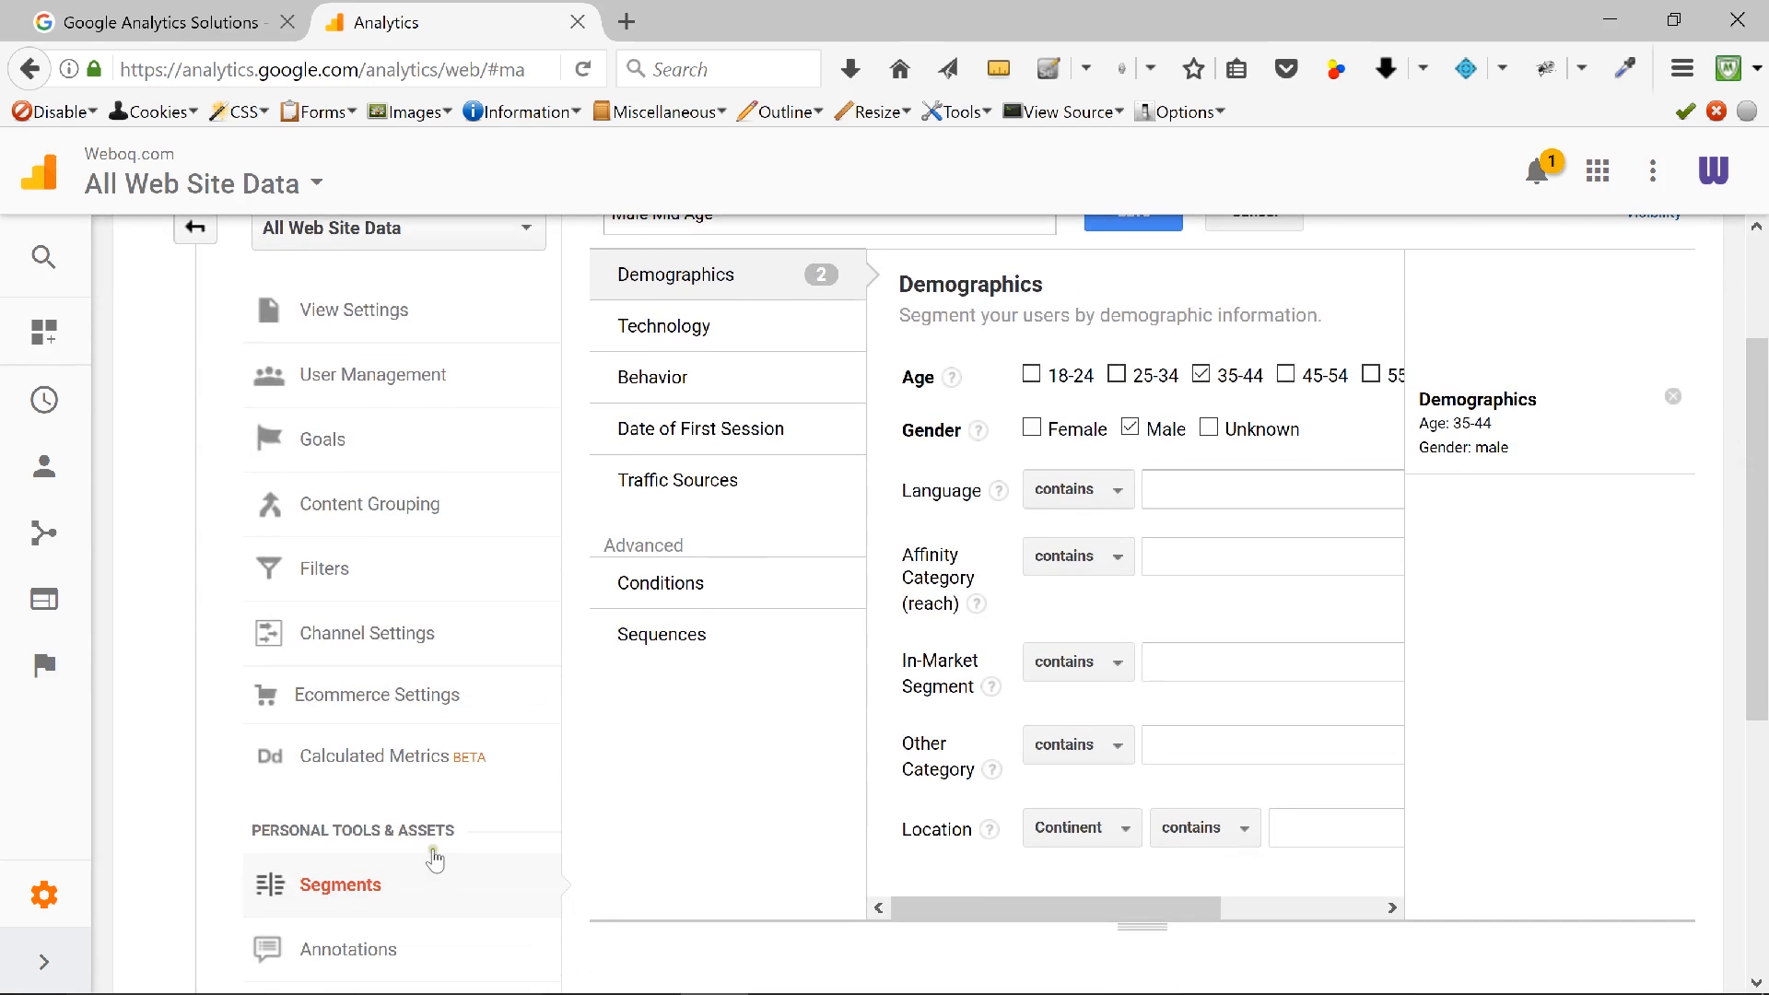
click(350, 890)
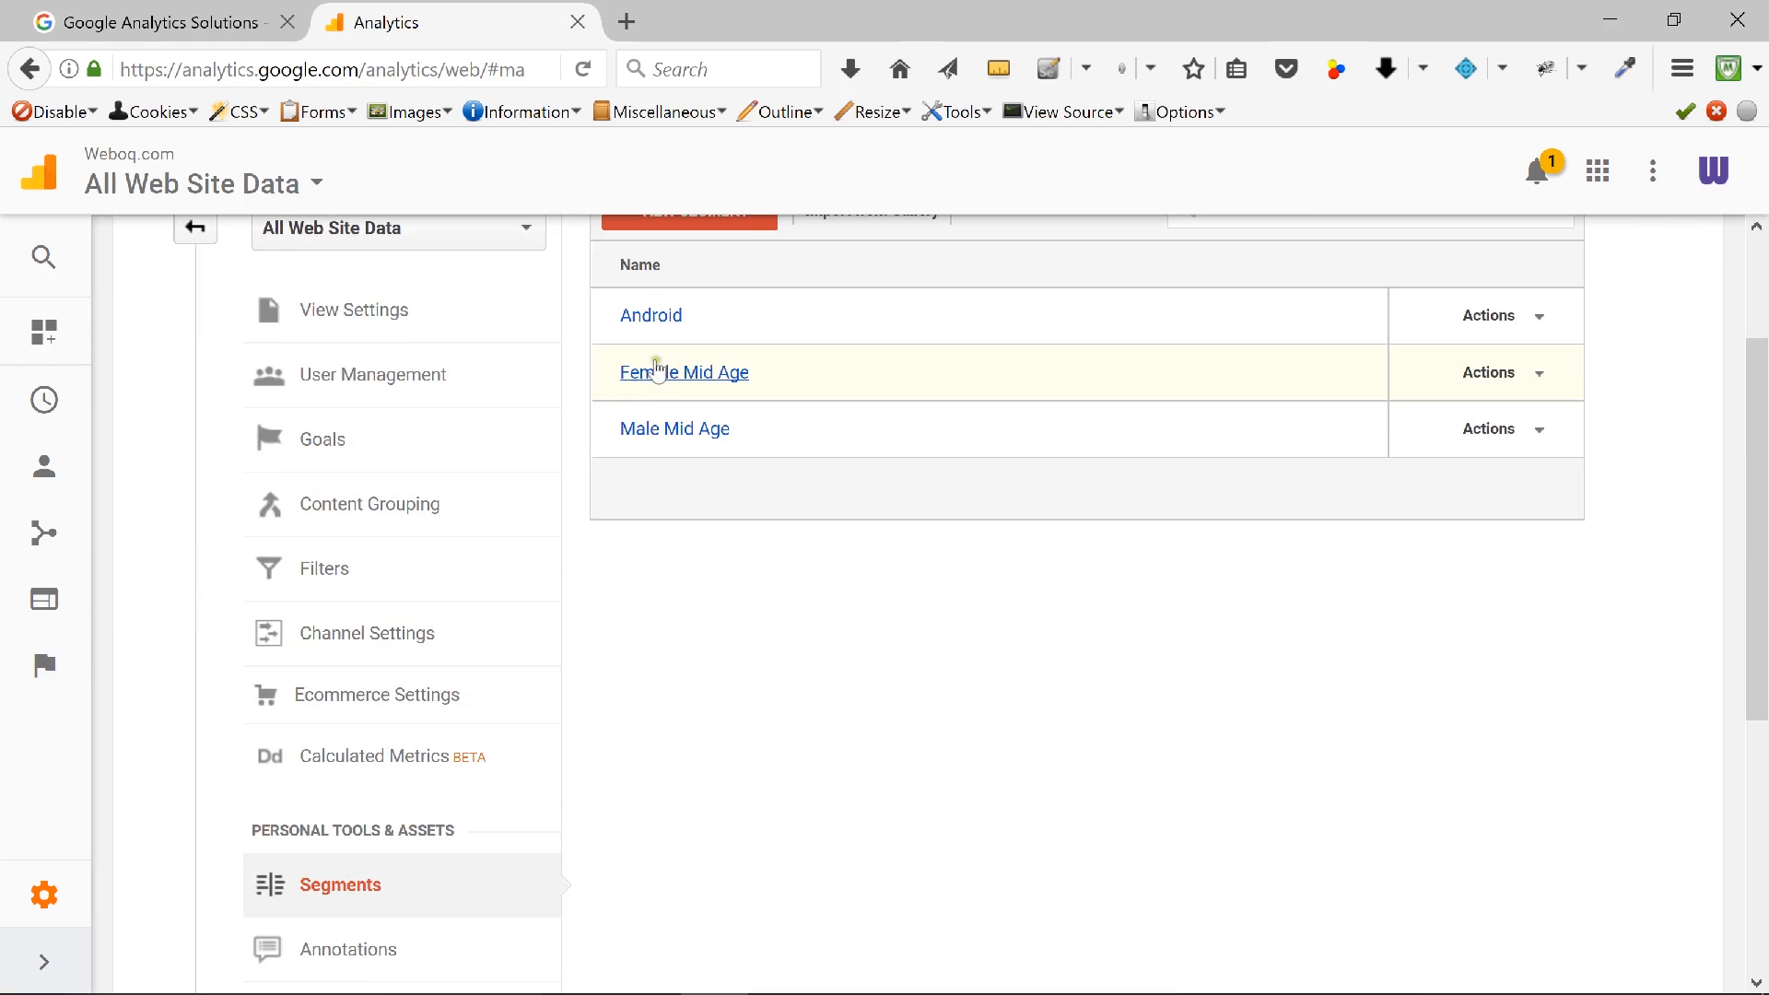
Step: Start a new segment and name it "(not-provided) Traffic"
scroll(958, 359, up, 2)
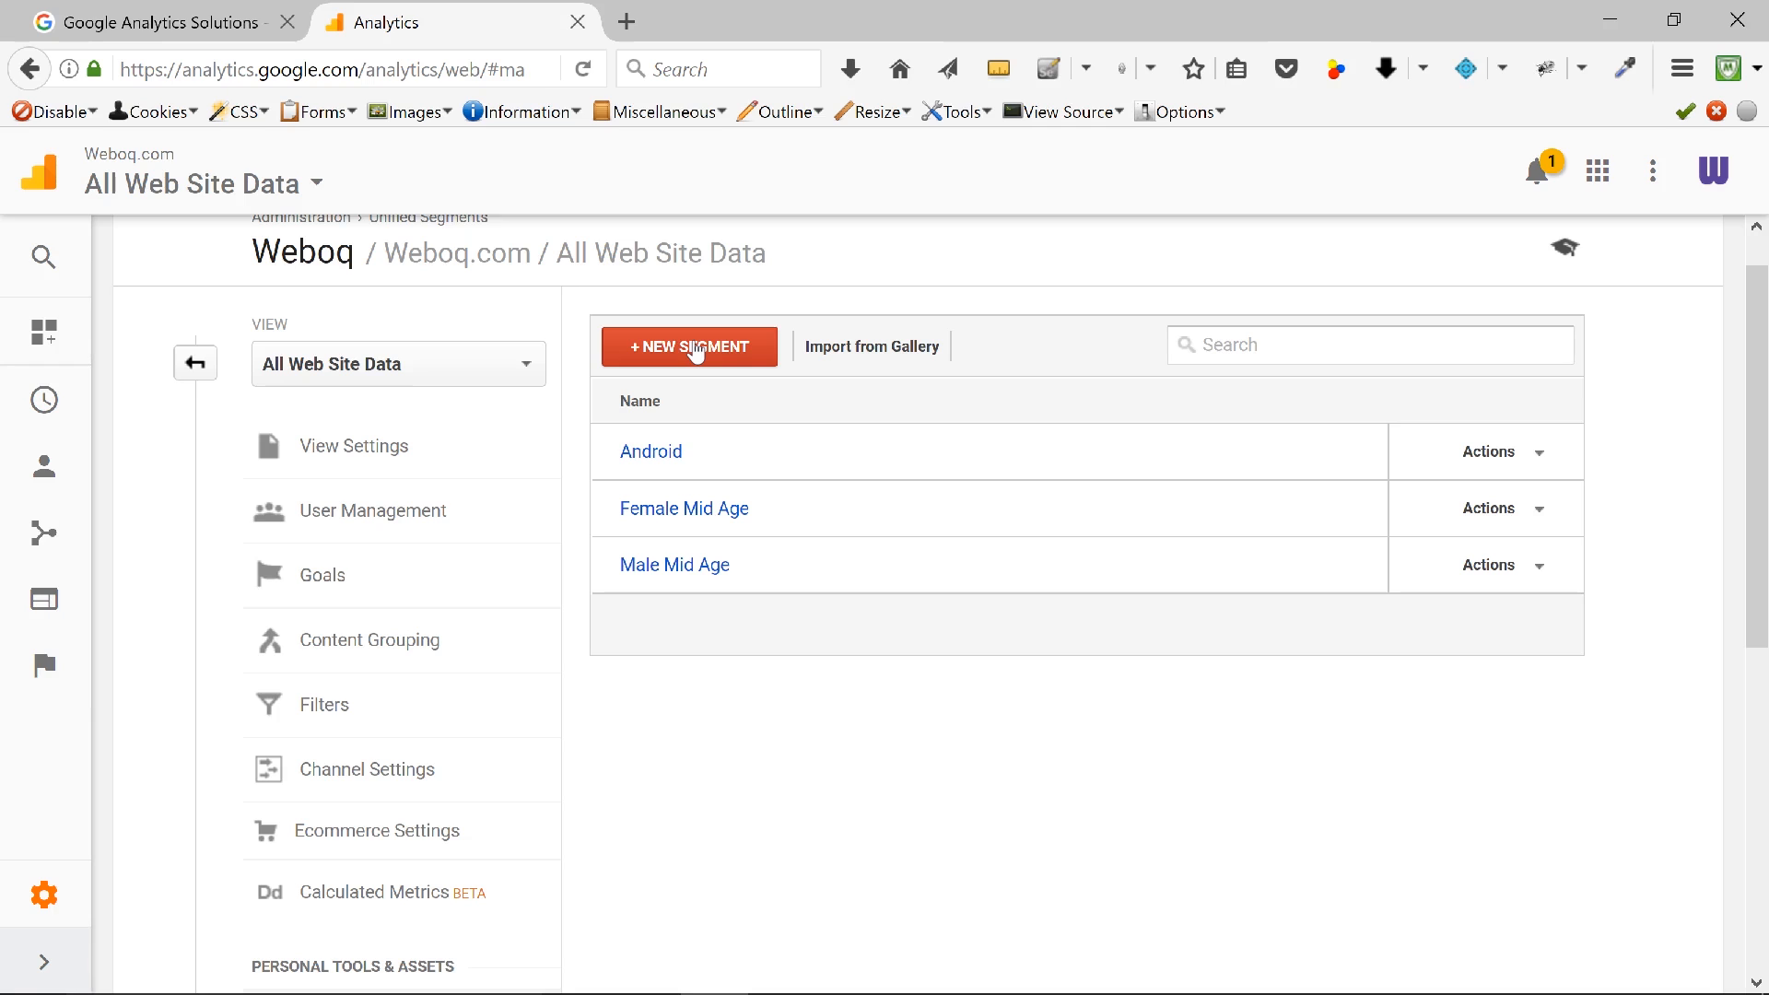
click(696, 348)
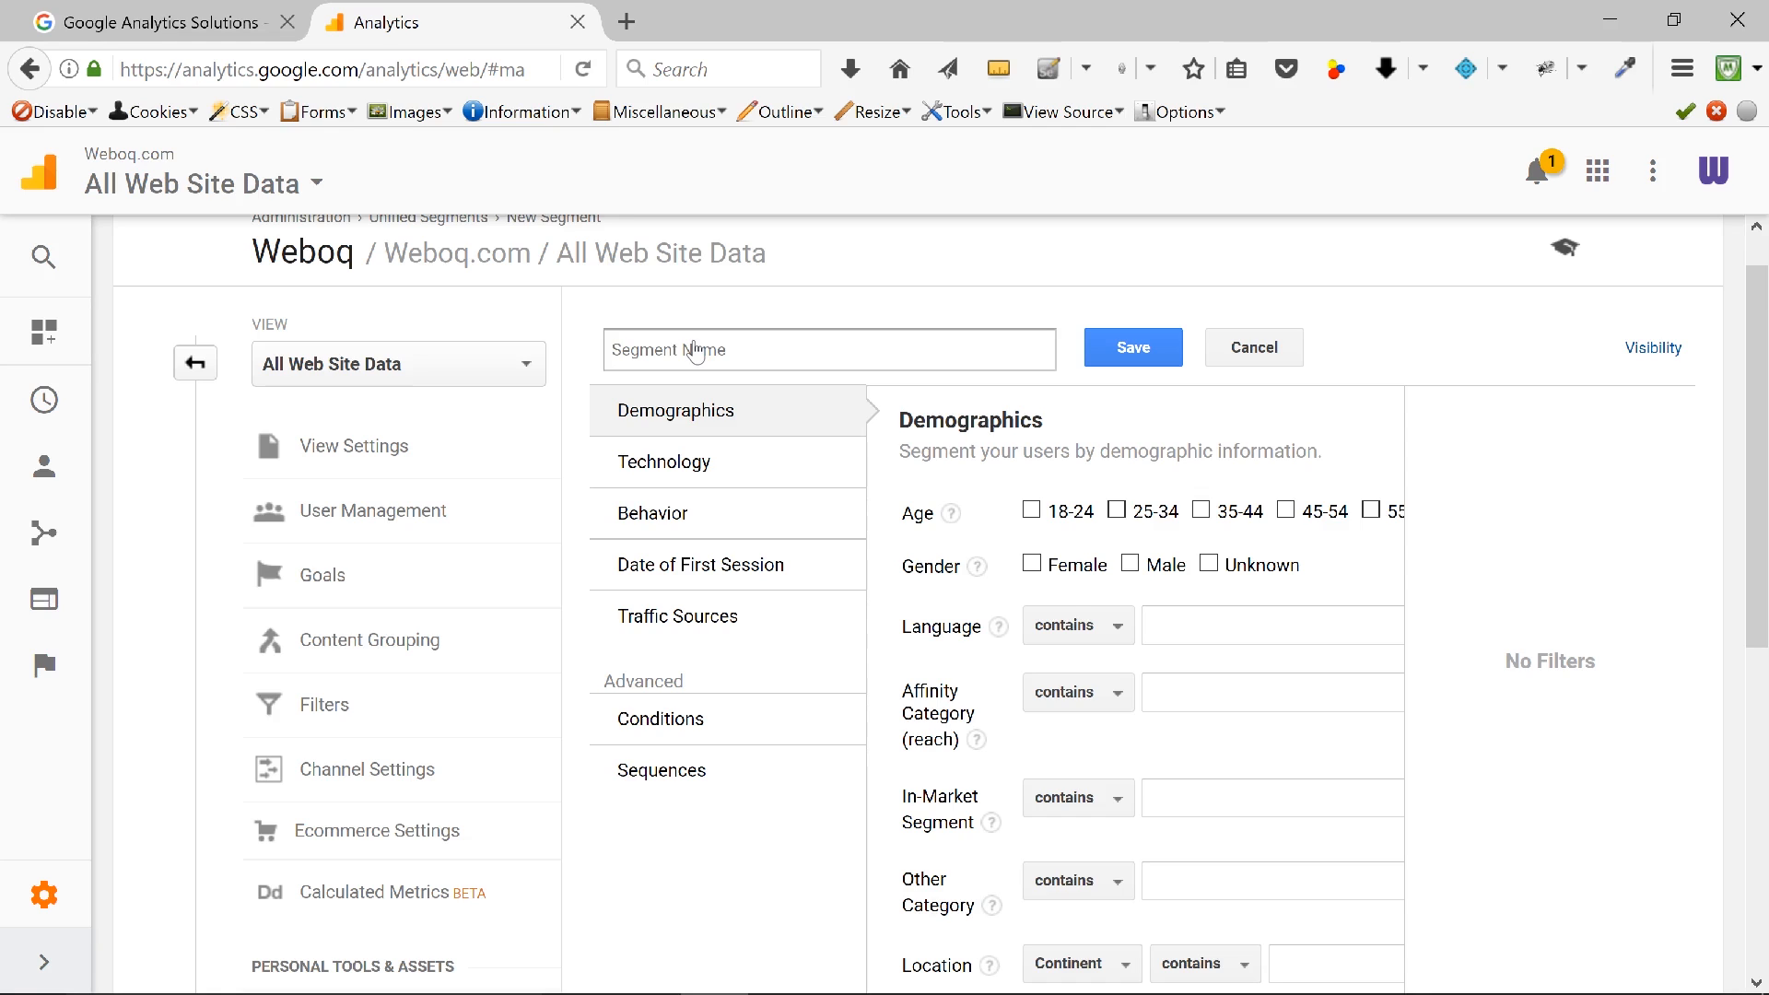
text((not-provided) Traffic)
click(801, 320)
click(793, 348)
click(800, 345)
Step: Add a condition to the segment that includes sessions whose Keyword contains "(not provided)"
click(667, 718)
click(1021, 572)
click(1021, 571)
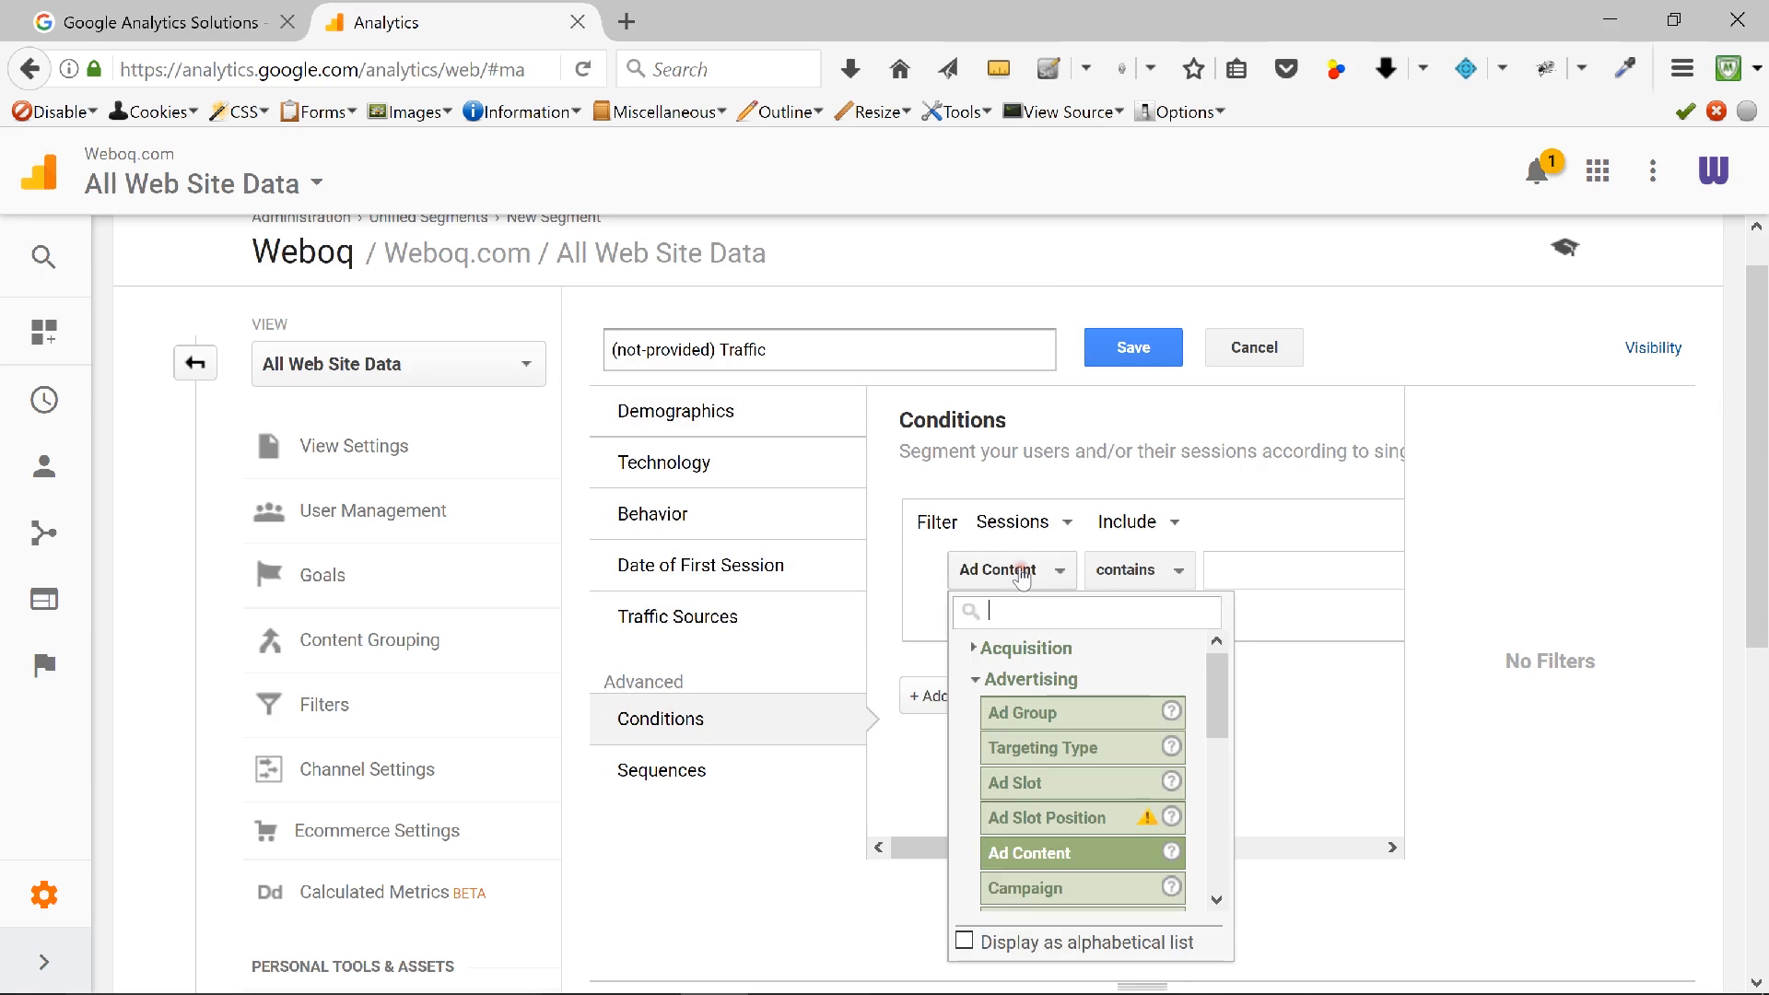
text(keyw)
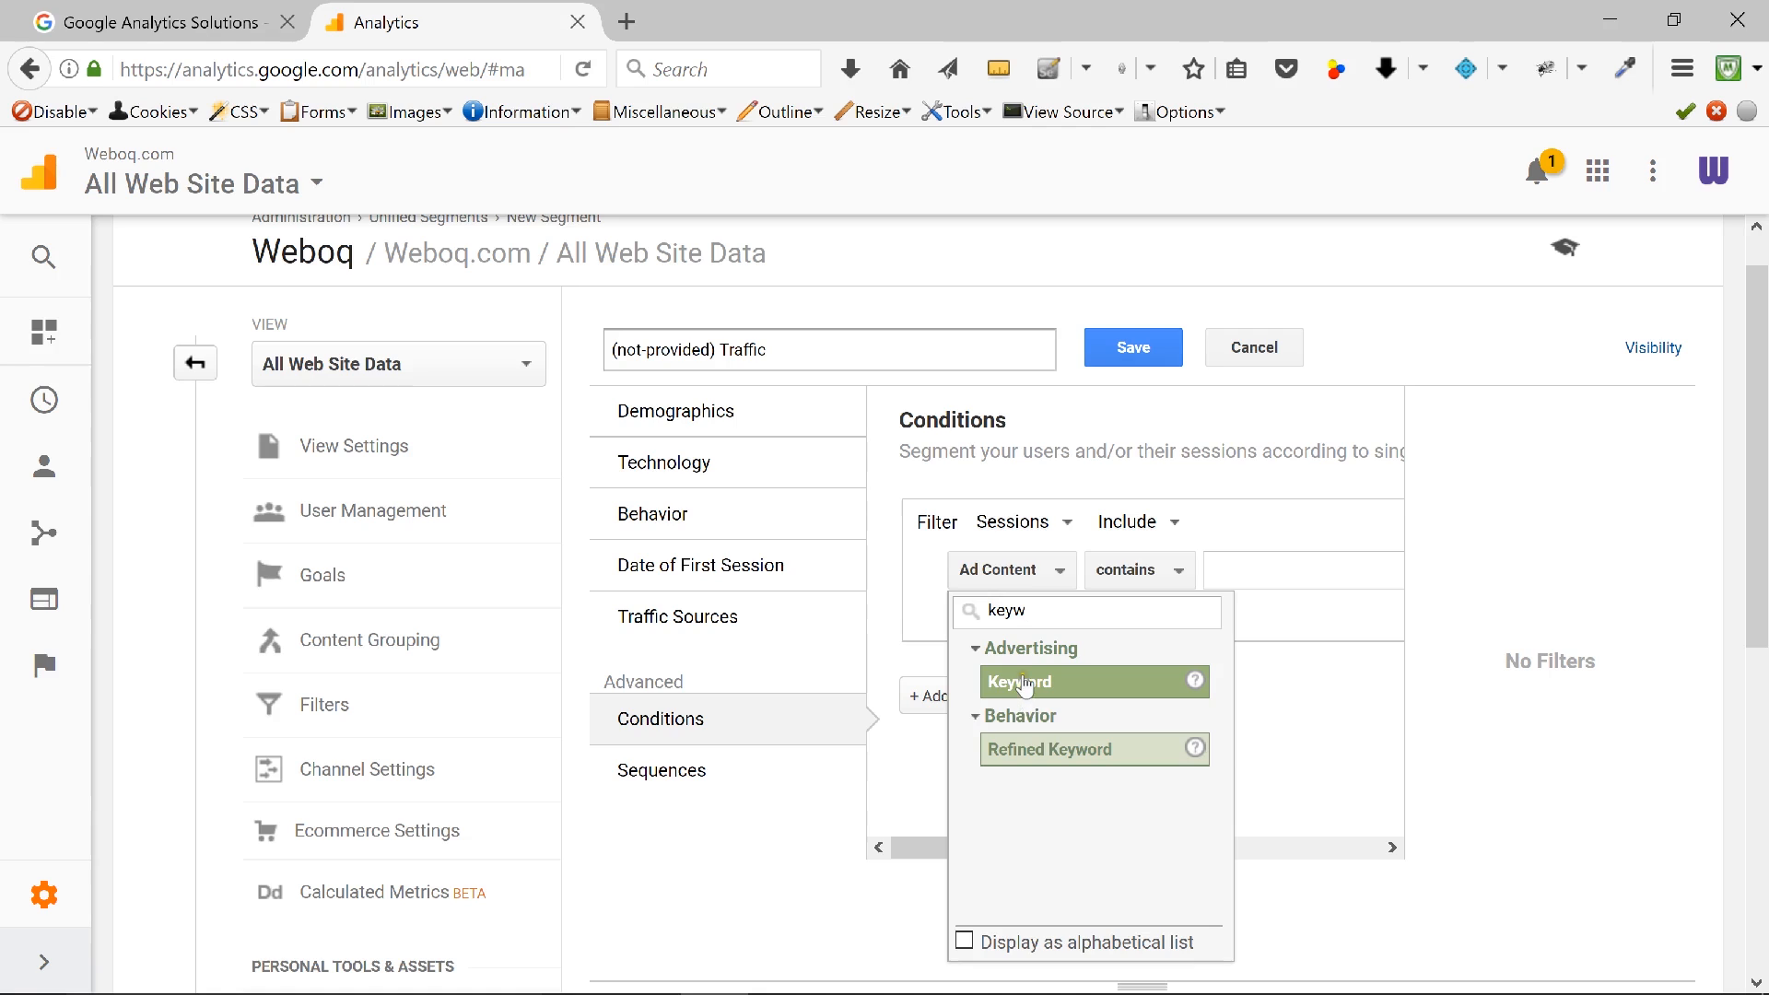
click(1024, 682)
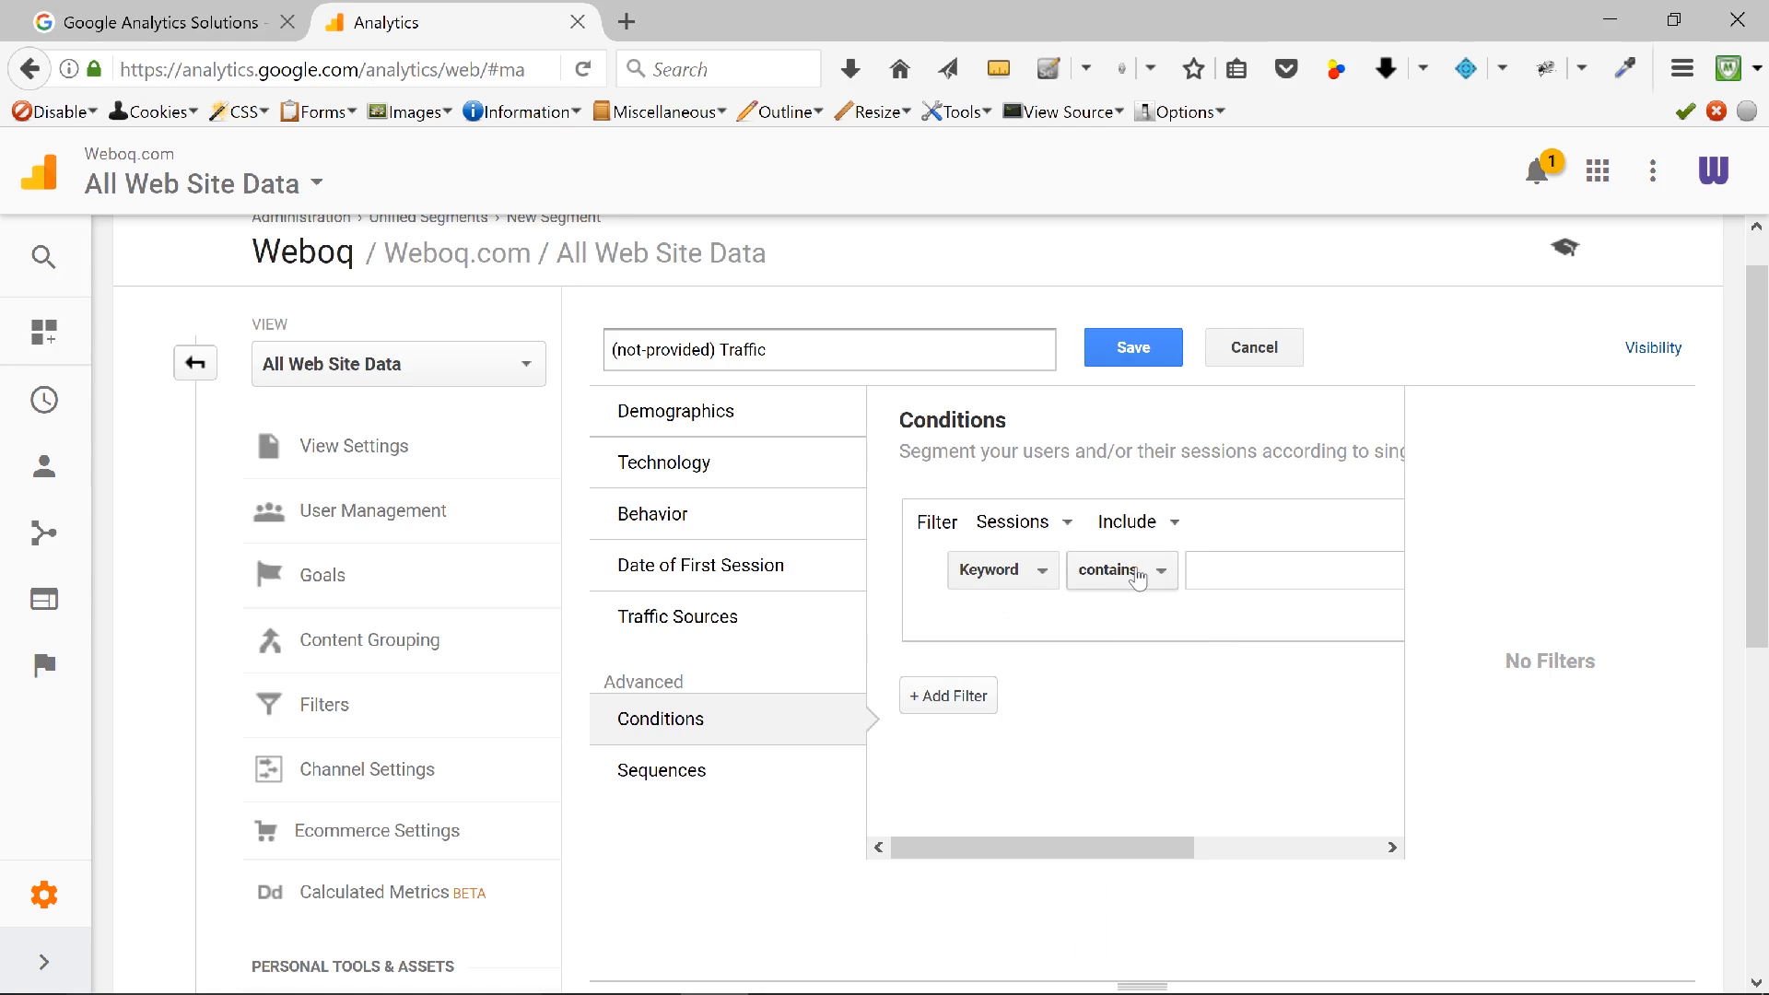
click(1283, 566)
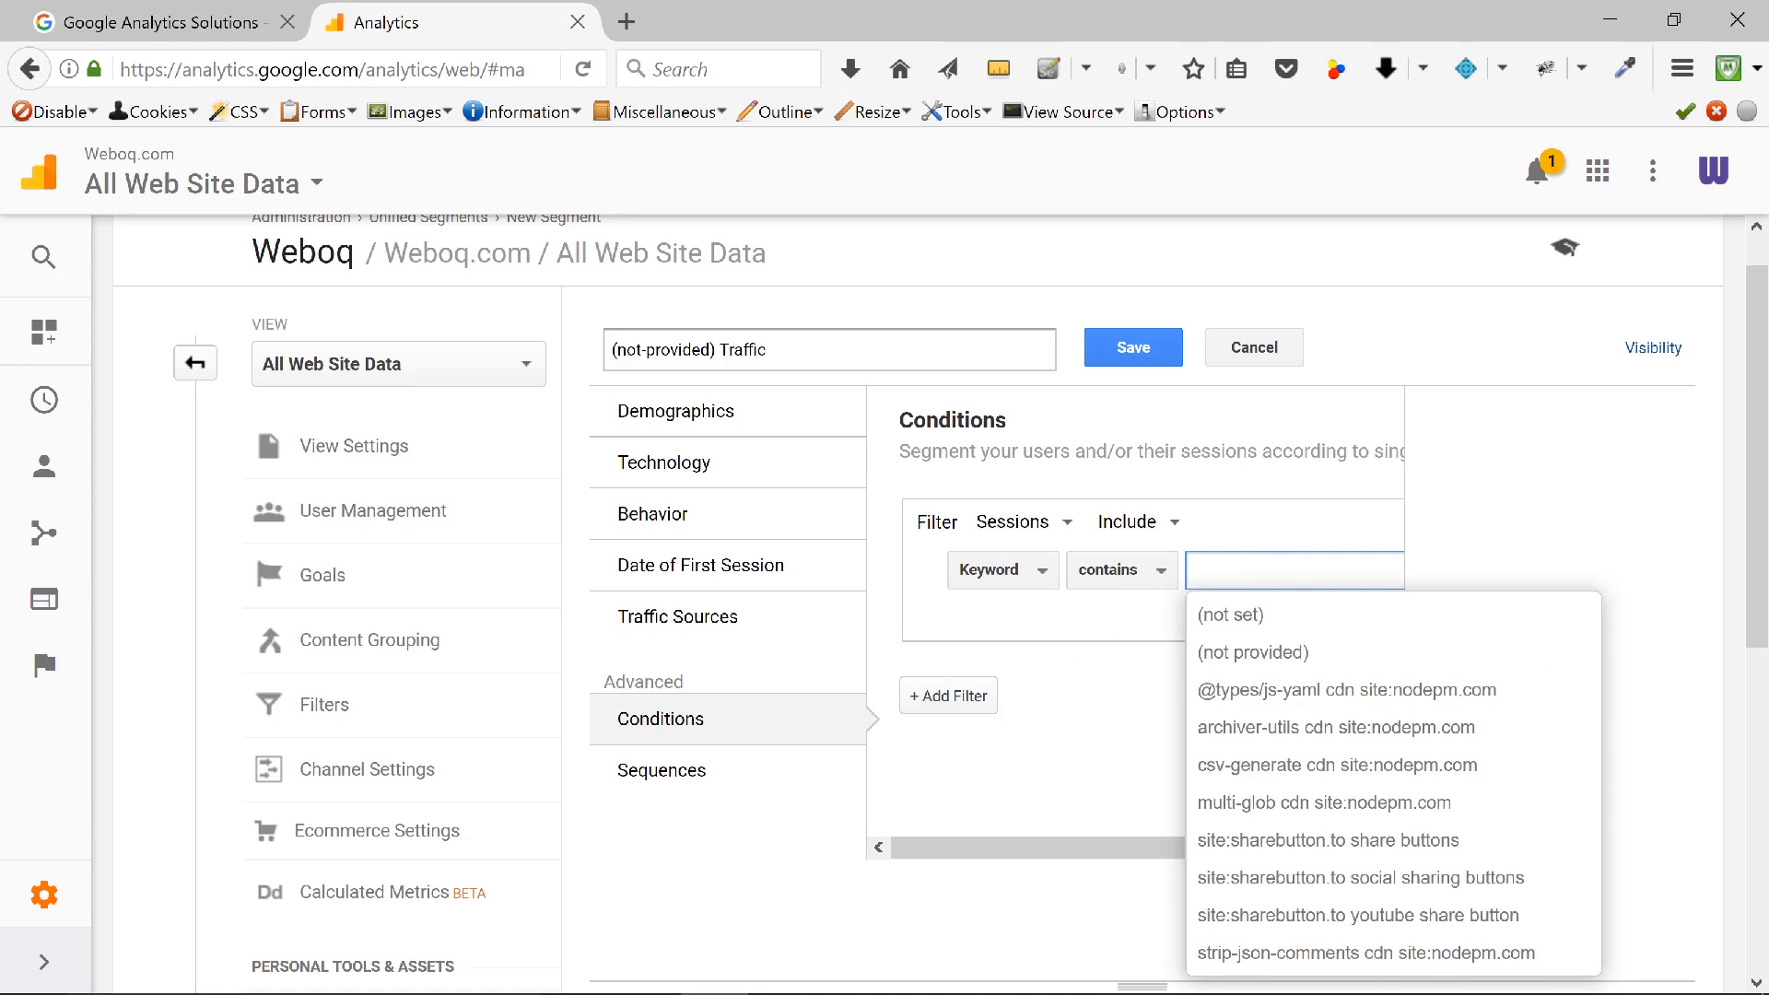
text(()
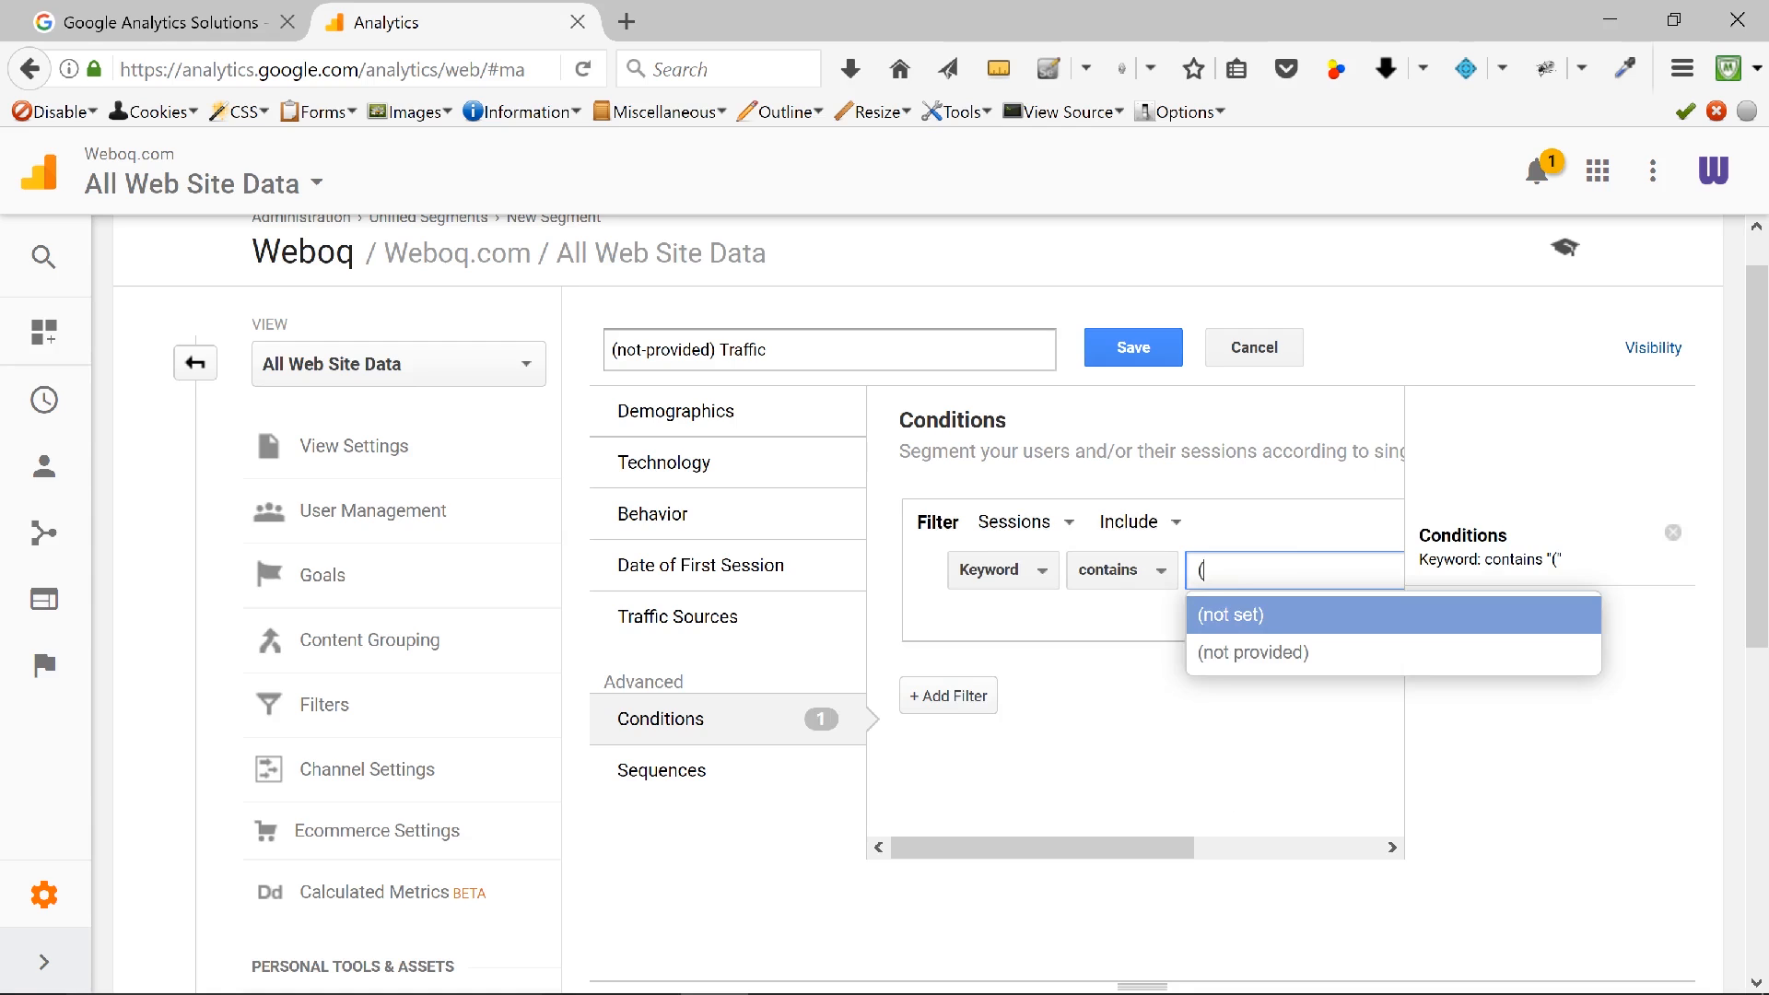
click(1232, 651)
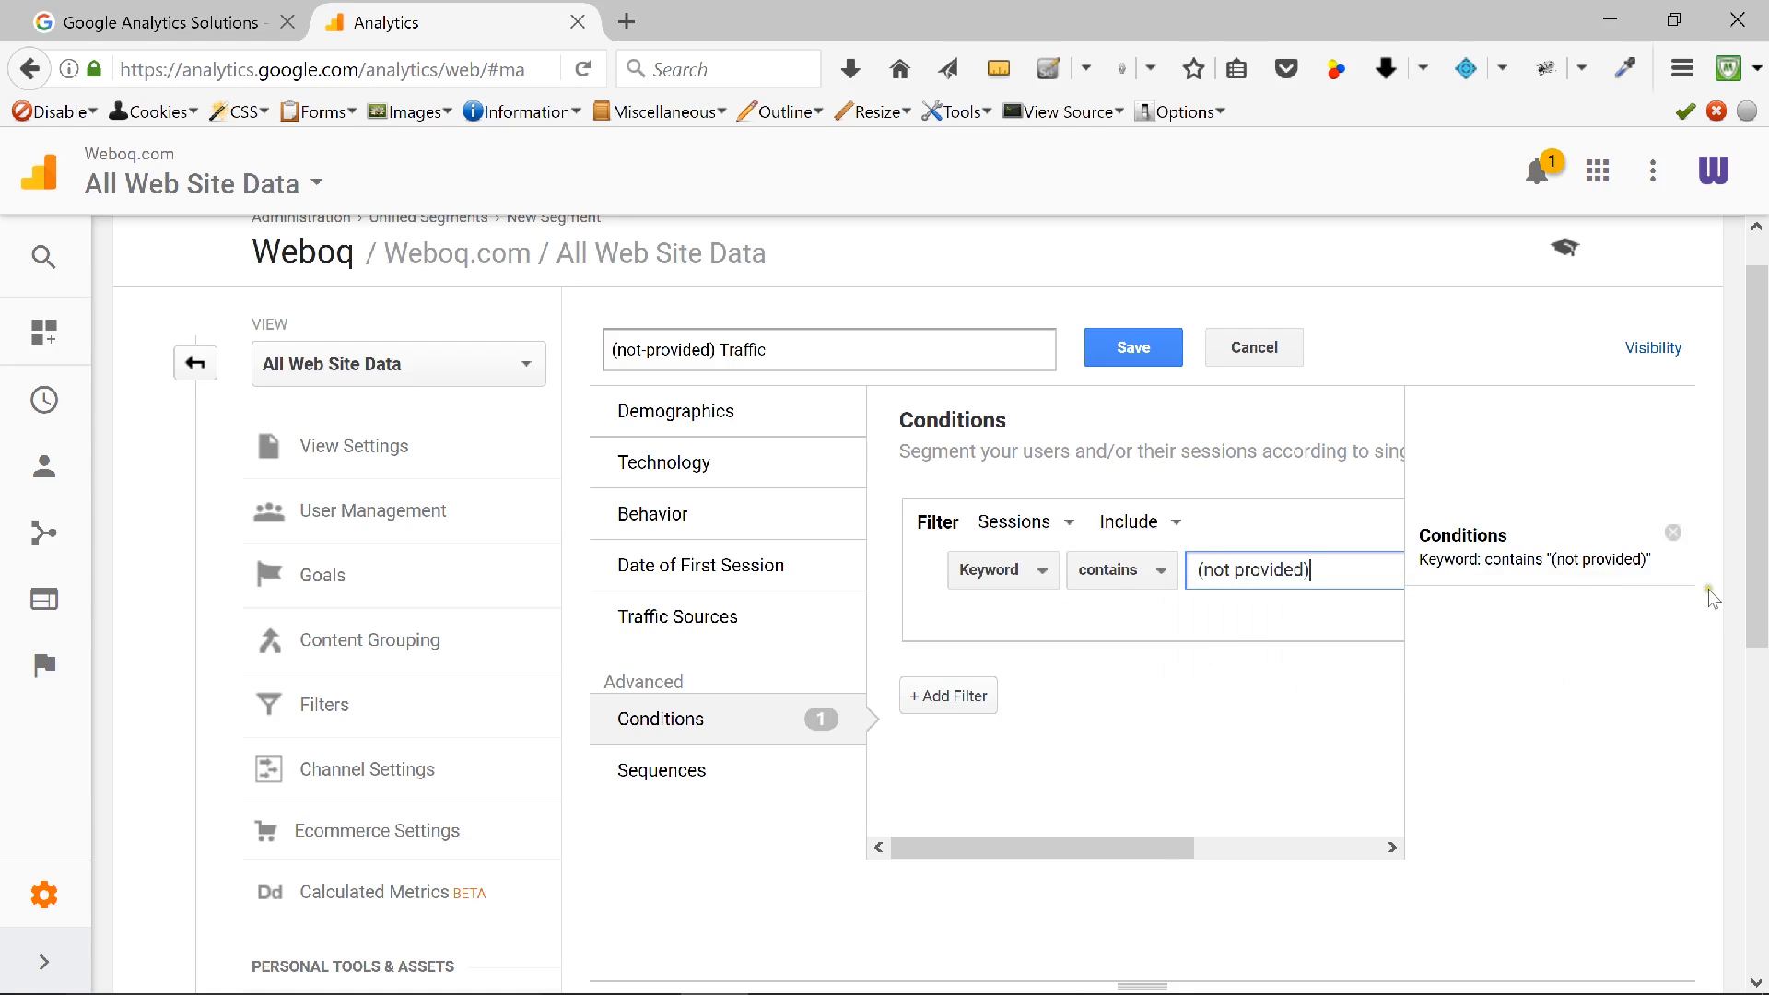
Step: Add a second condition filter that includes sessions whose Keyword contains "(not set)"
click(950, 706)
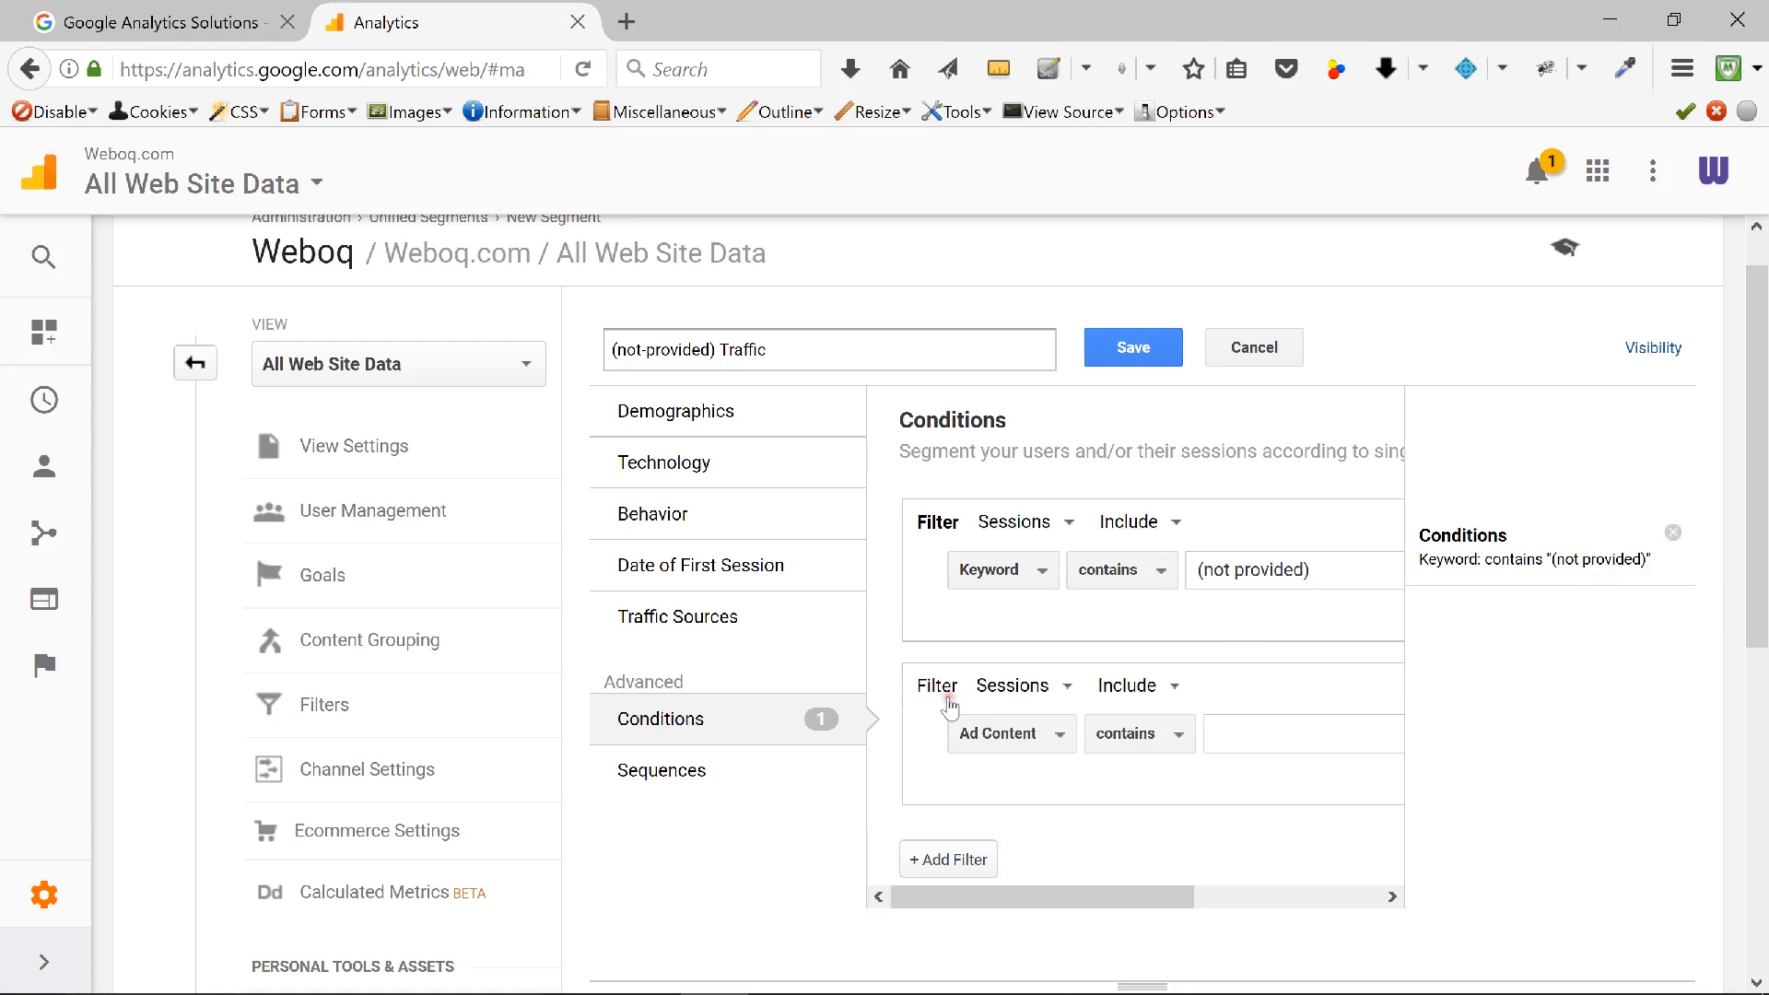
click(1034, 737)
text(key)
click(1029, 434)
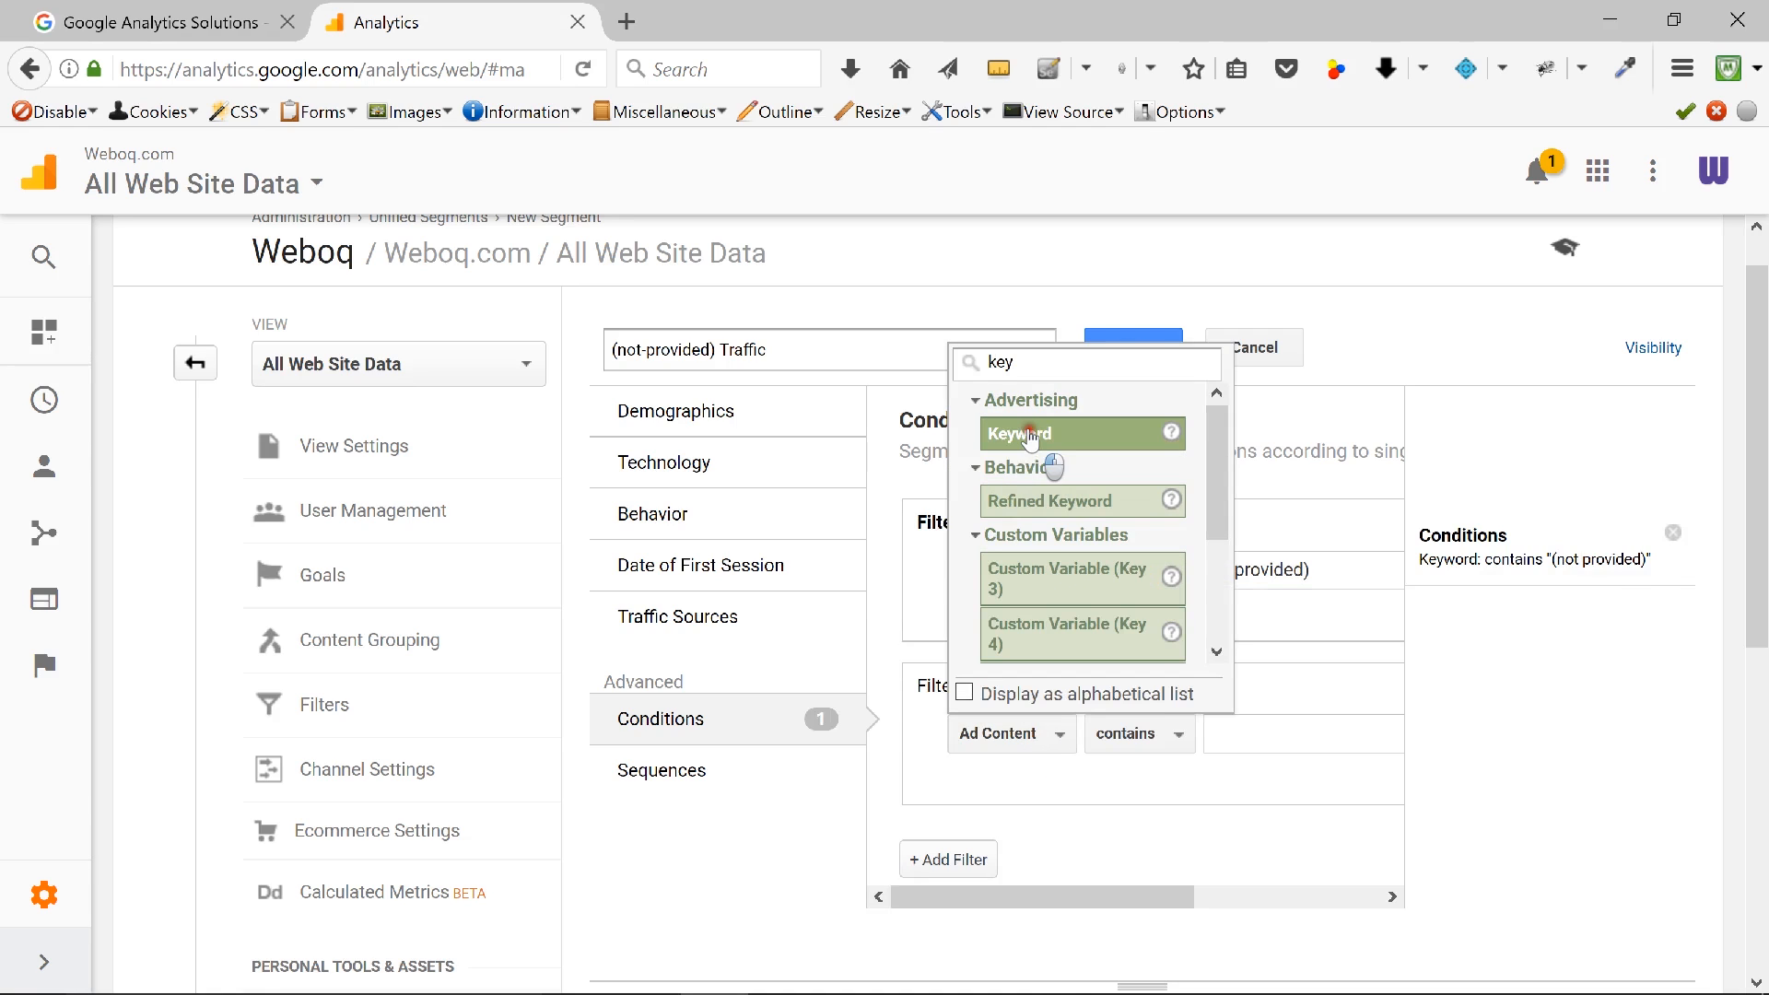
click(1108, 734)
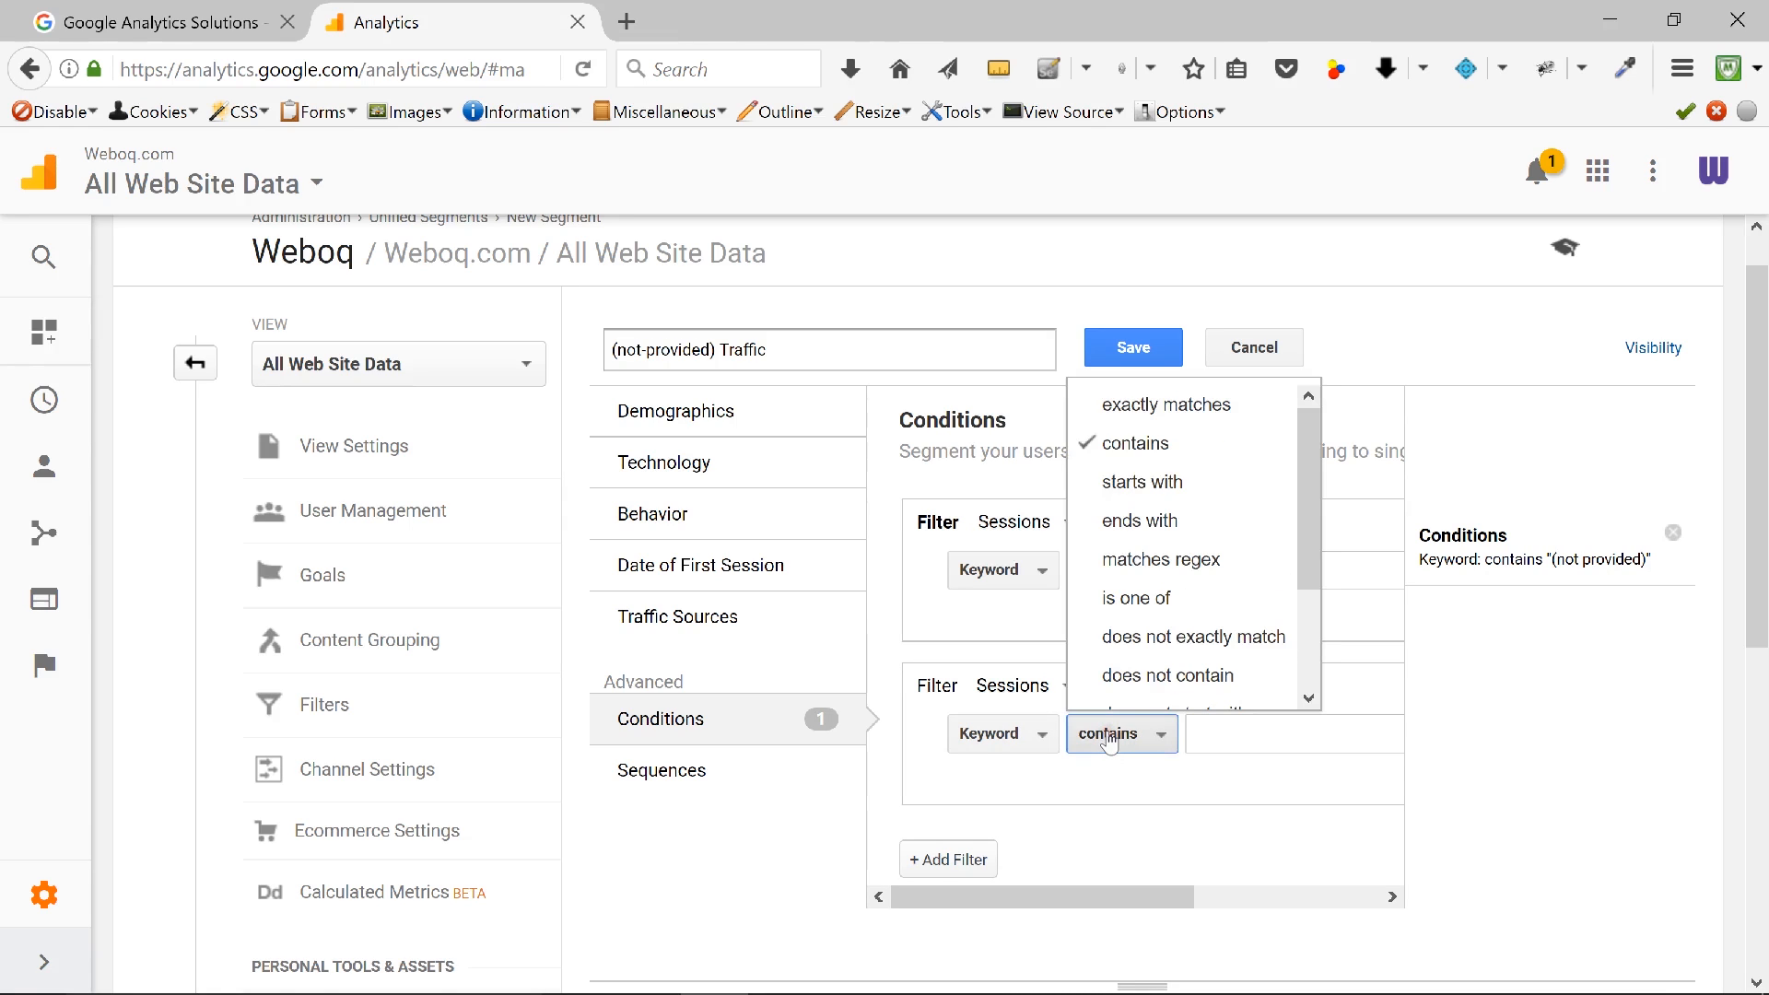
click(1135, 444)
click(1234, 734)
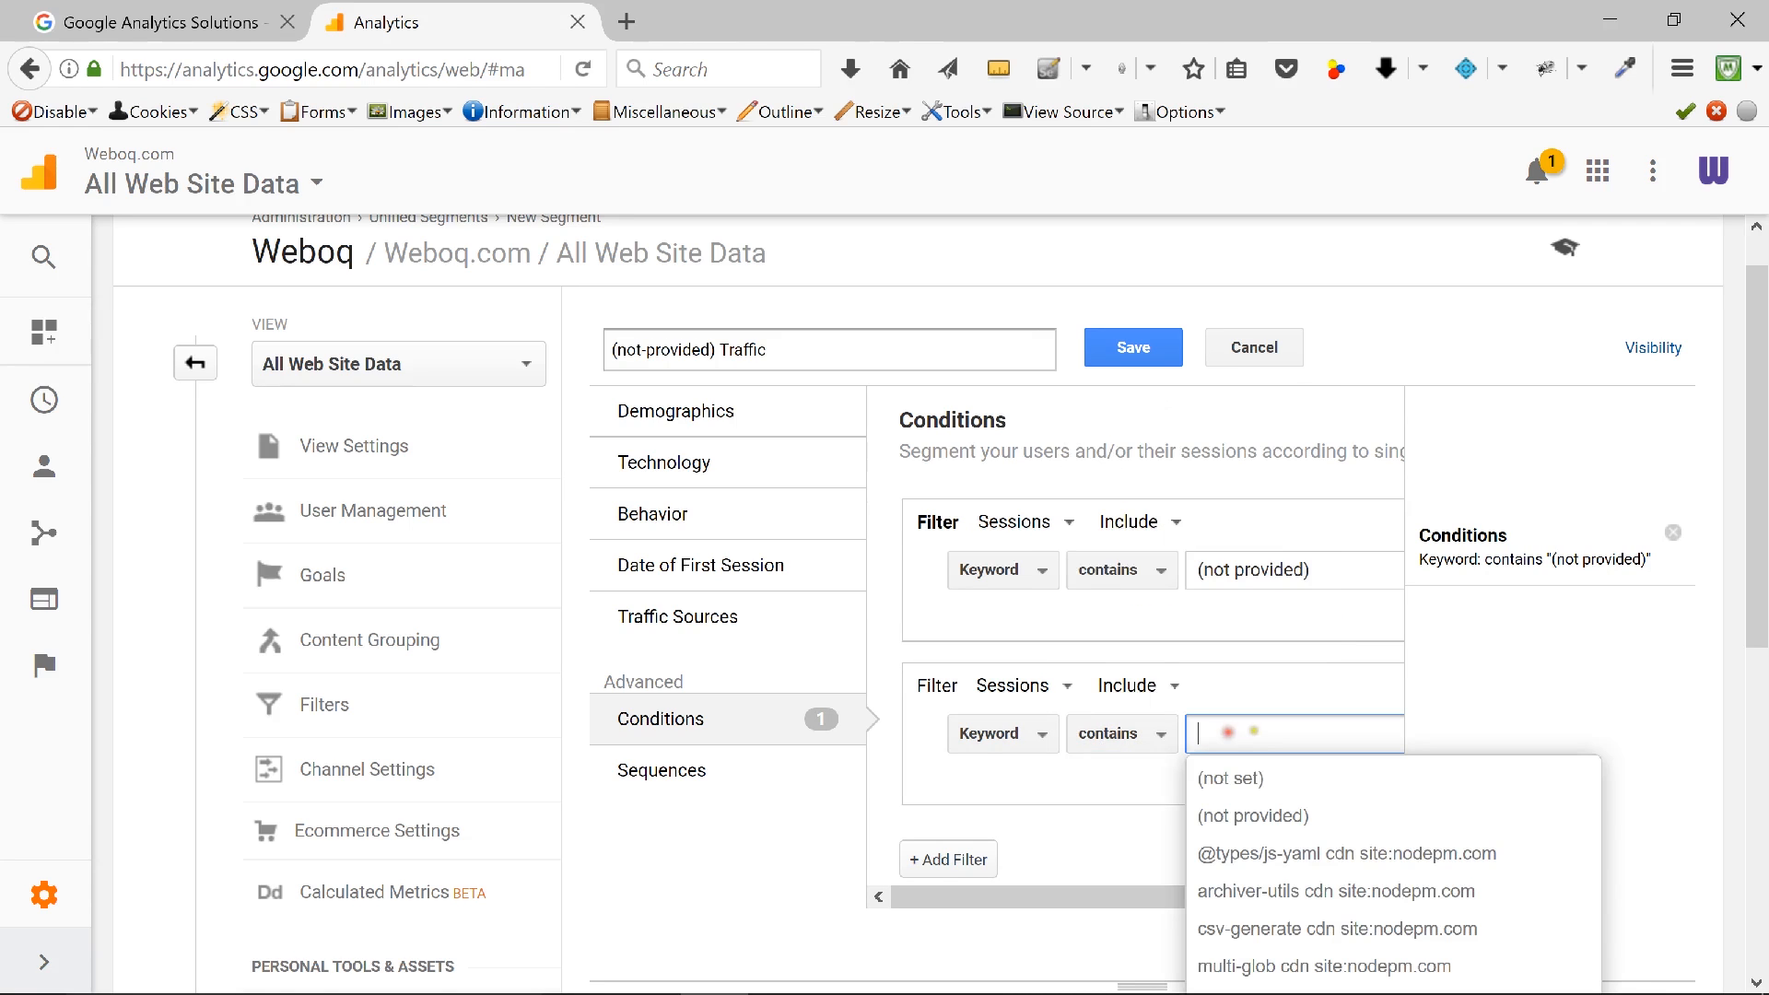
click(1249, 779)
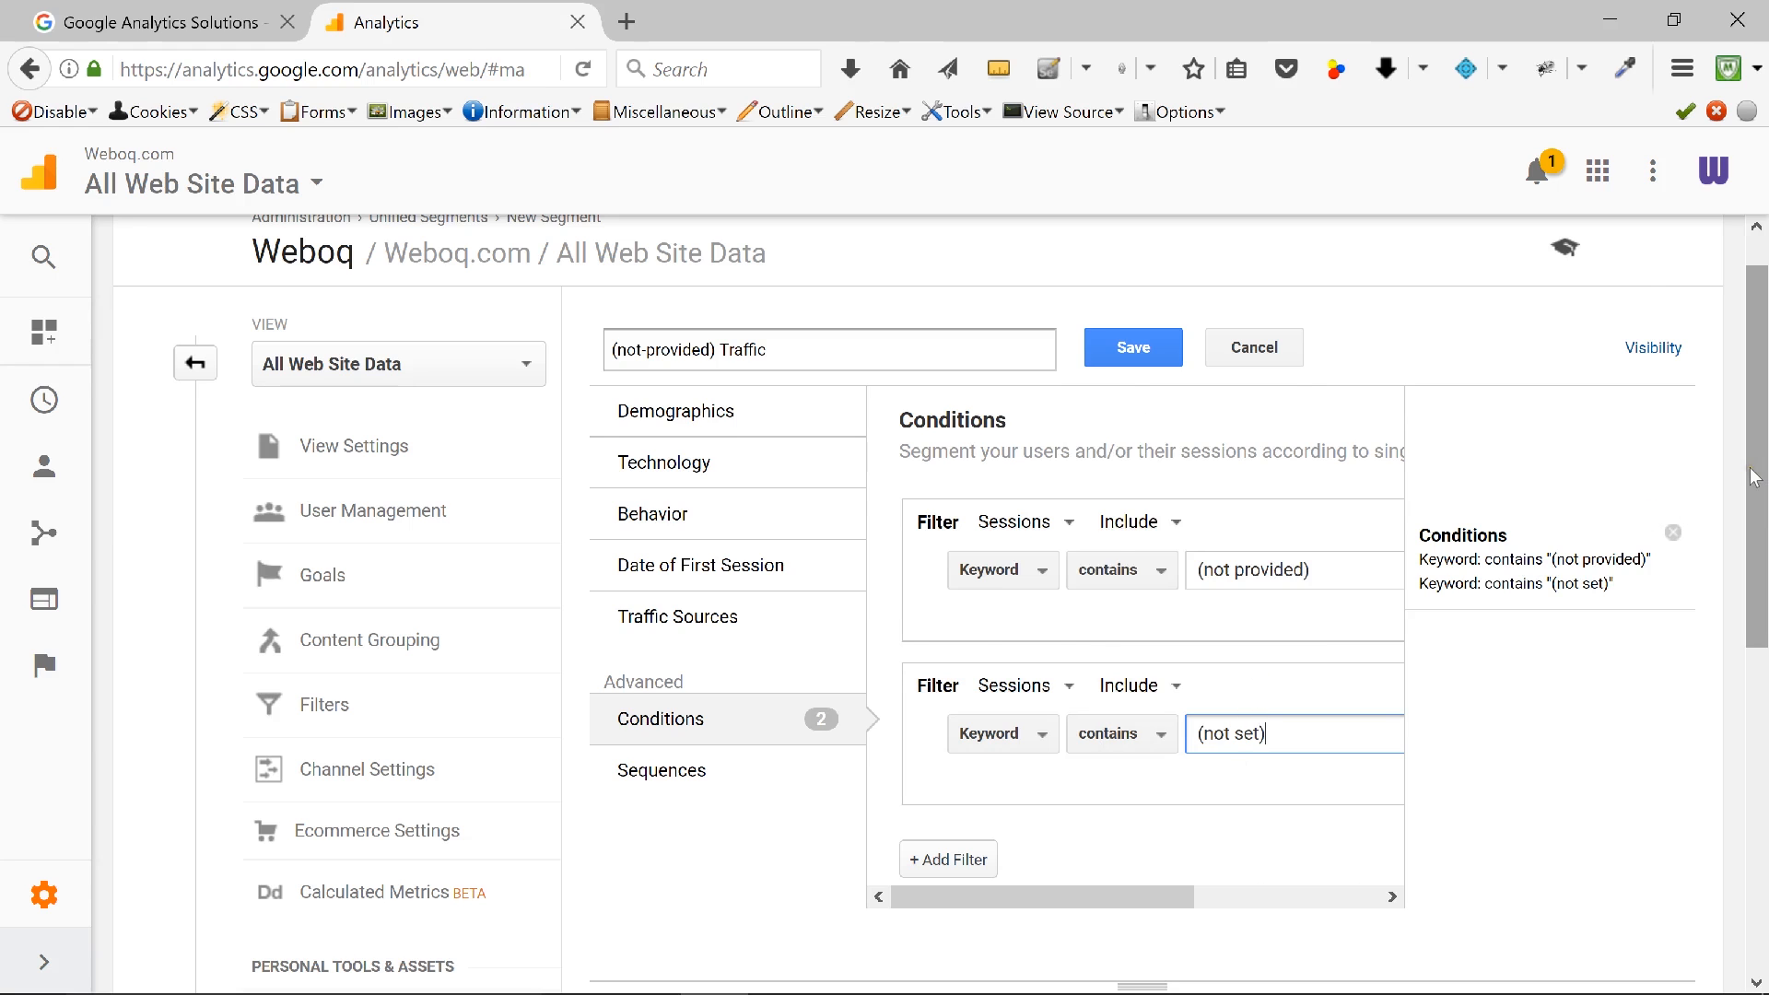
Step: Rename the segment "(not-provided / not-set) Traffic" and save it
scroll(1754, 477, down, 2)
scroll(1754, 477, up, 2)
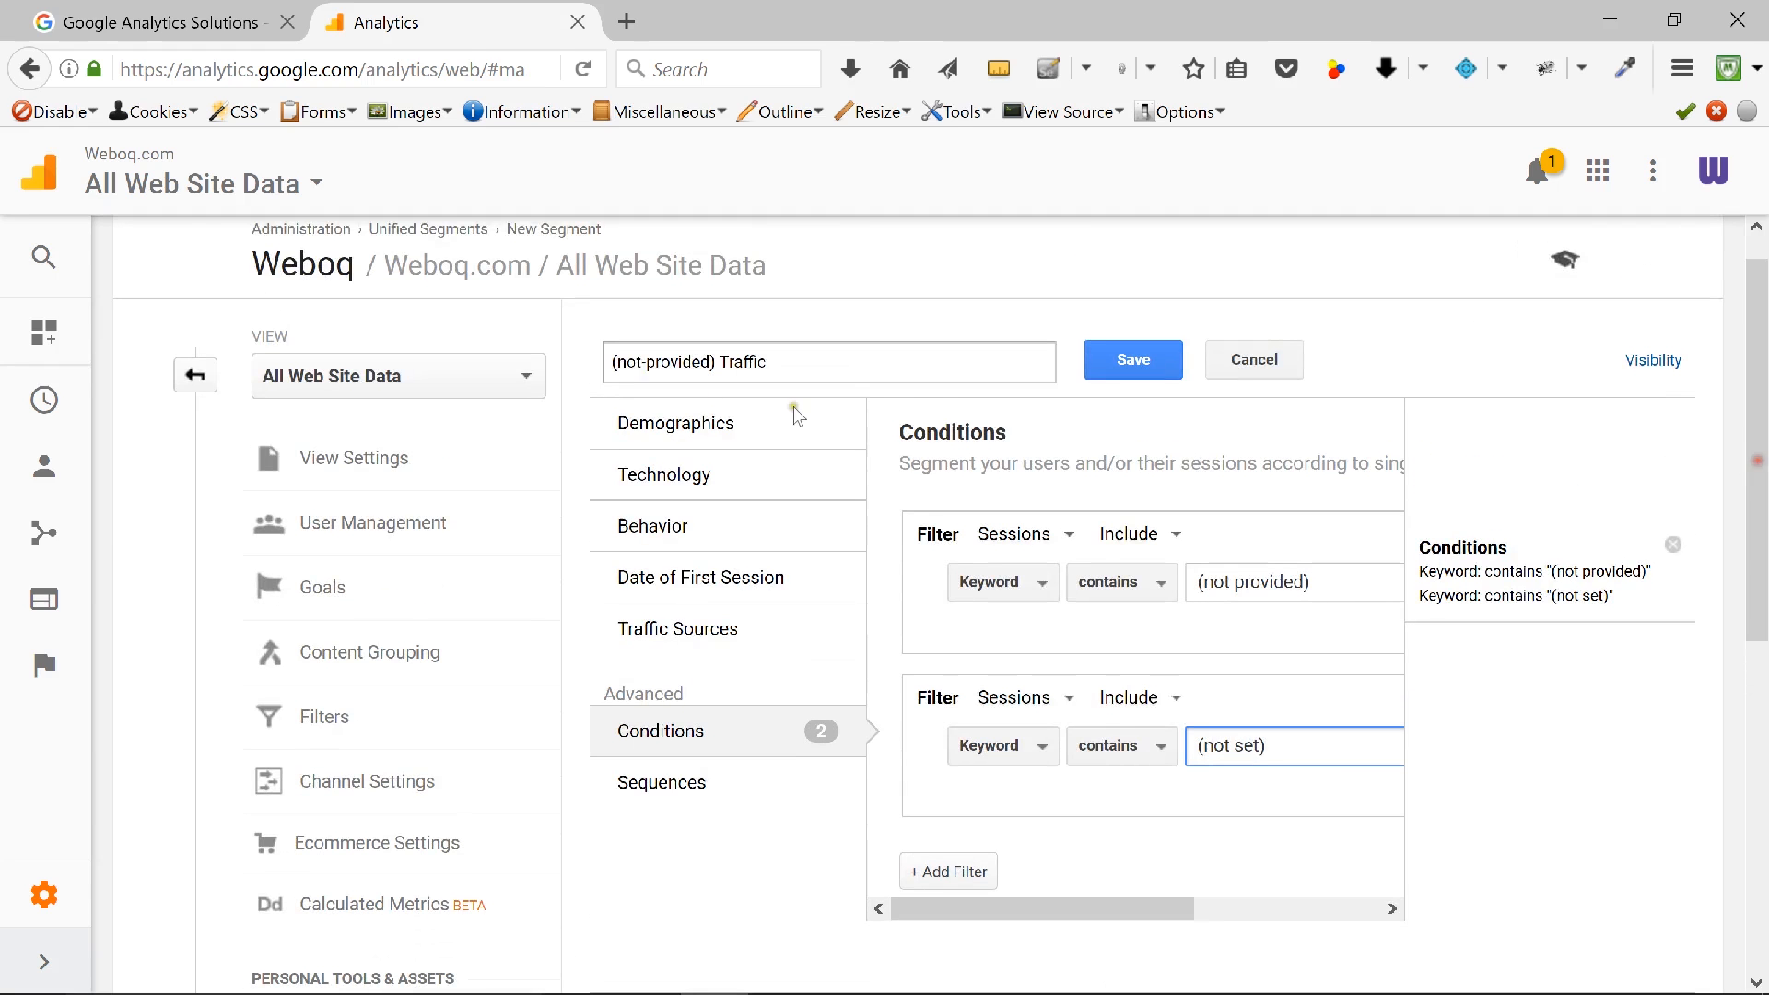
click(710, 364)
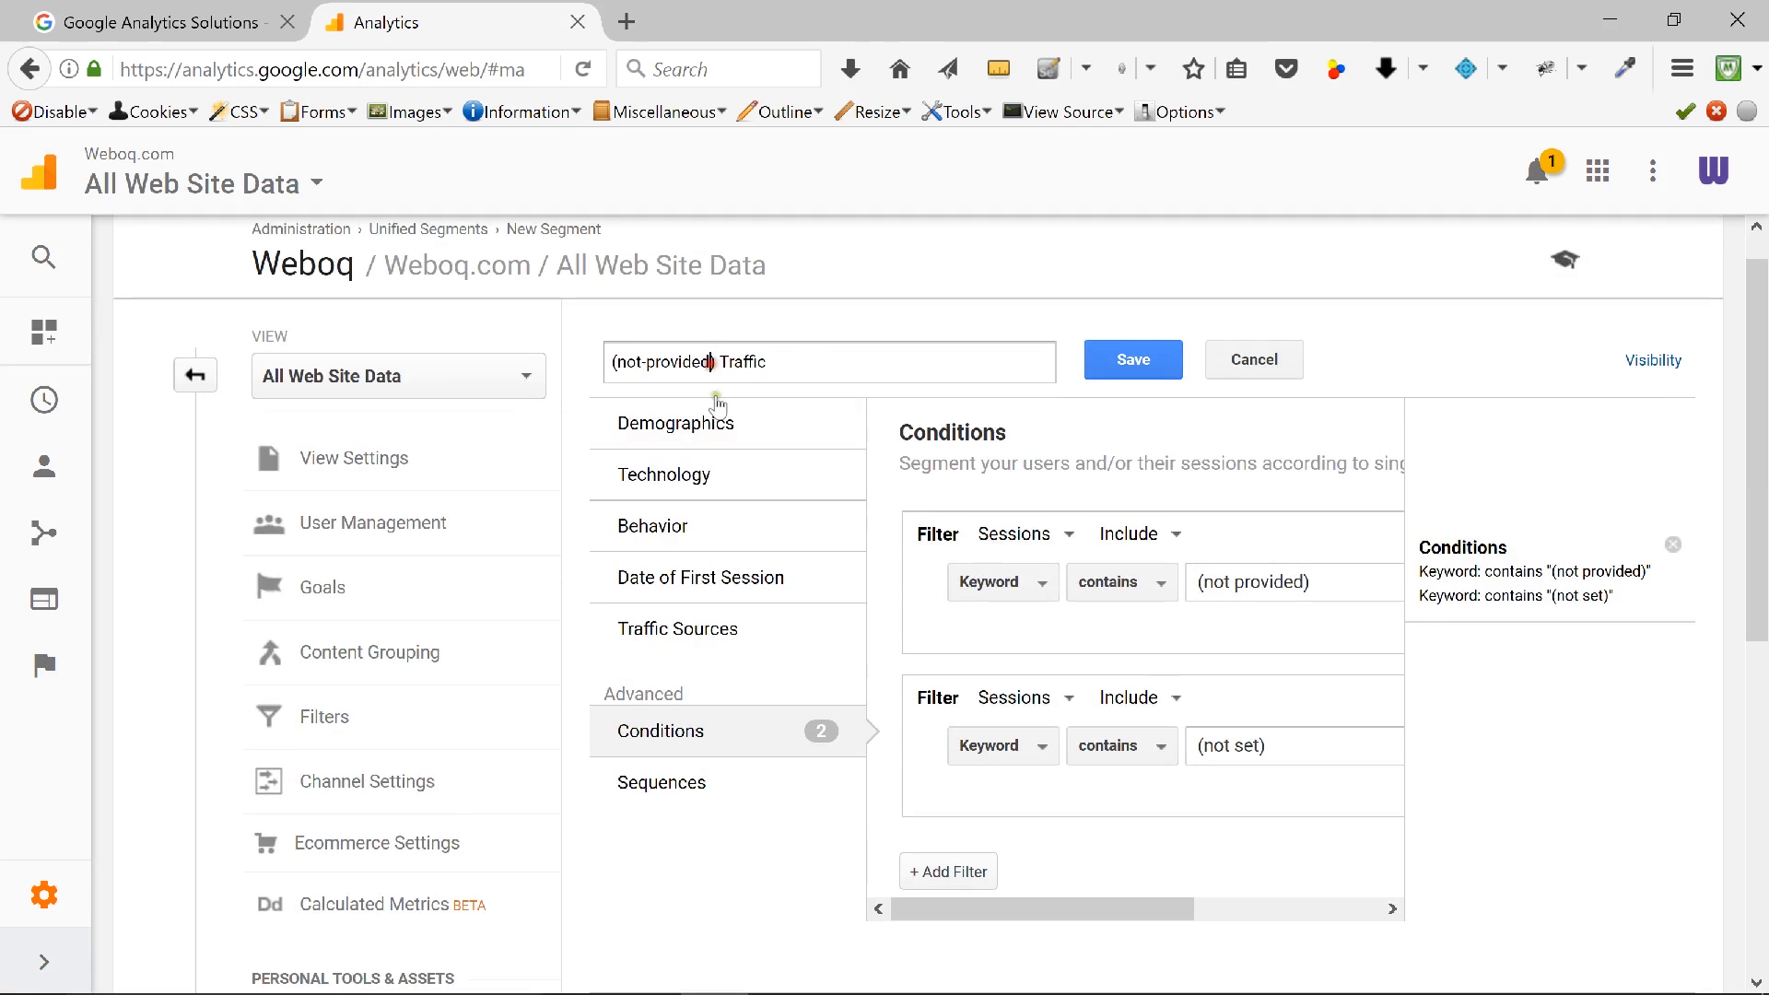
text(/ not-set)
click(1094, 369)
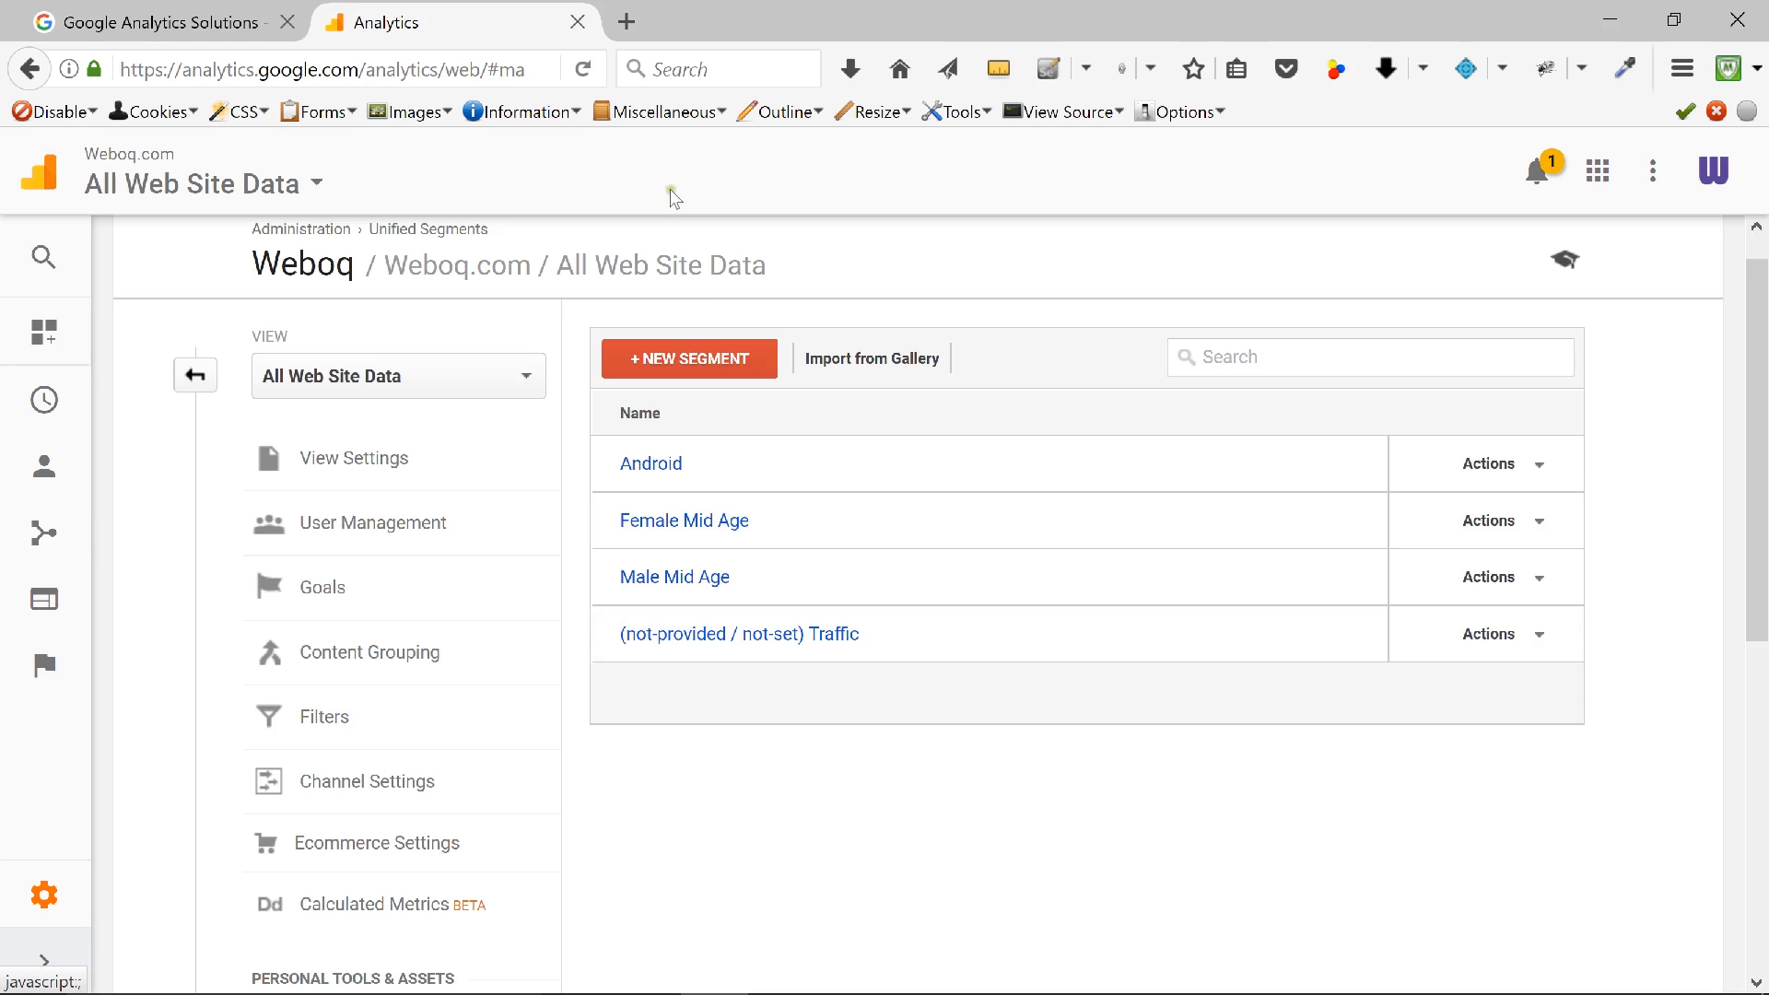
Step: Start another new segment named "Really Engaged Traffic" and open its Conditions settings
click(709, 367)
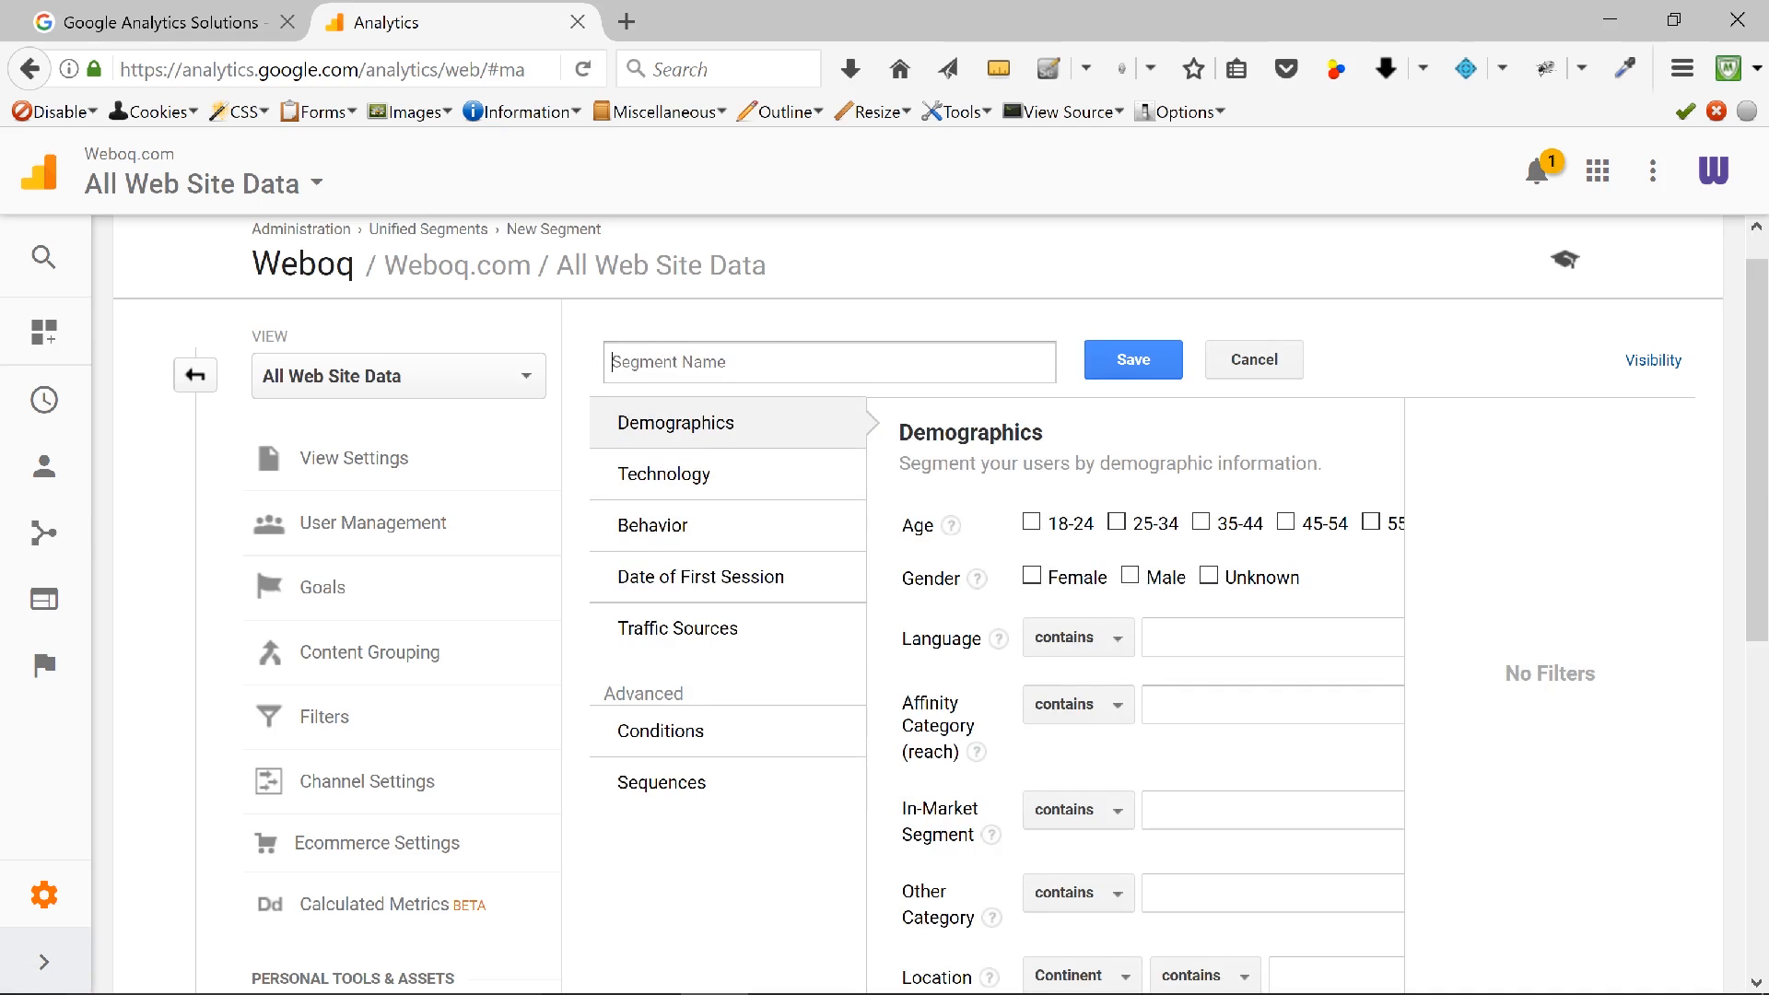
text(Really Engaged Traffic)
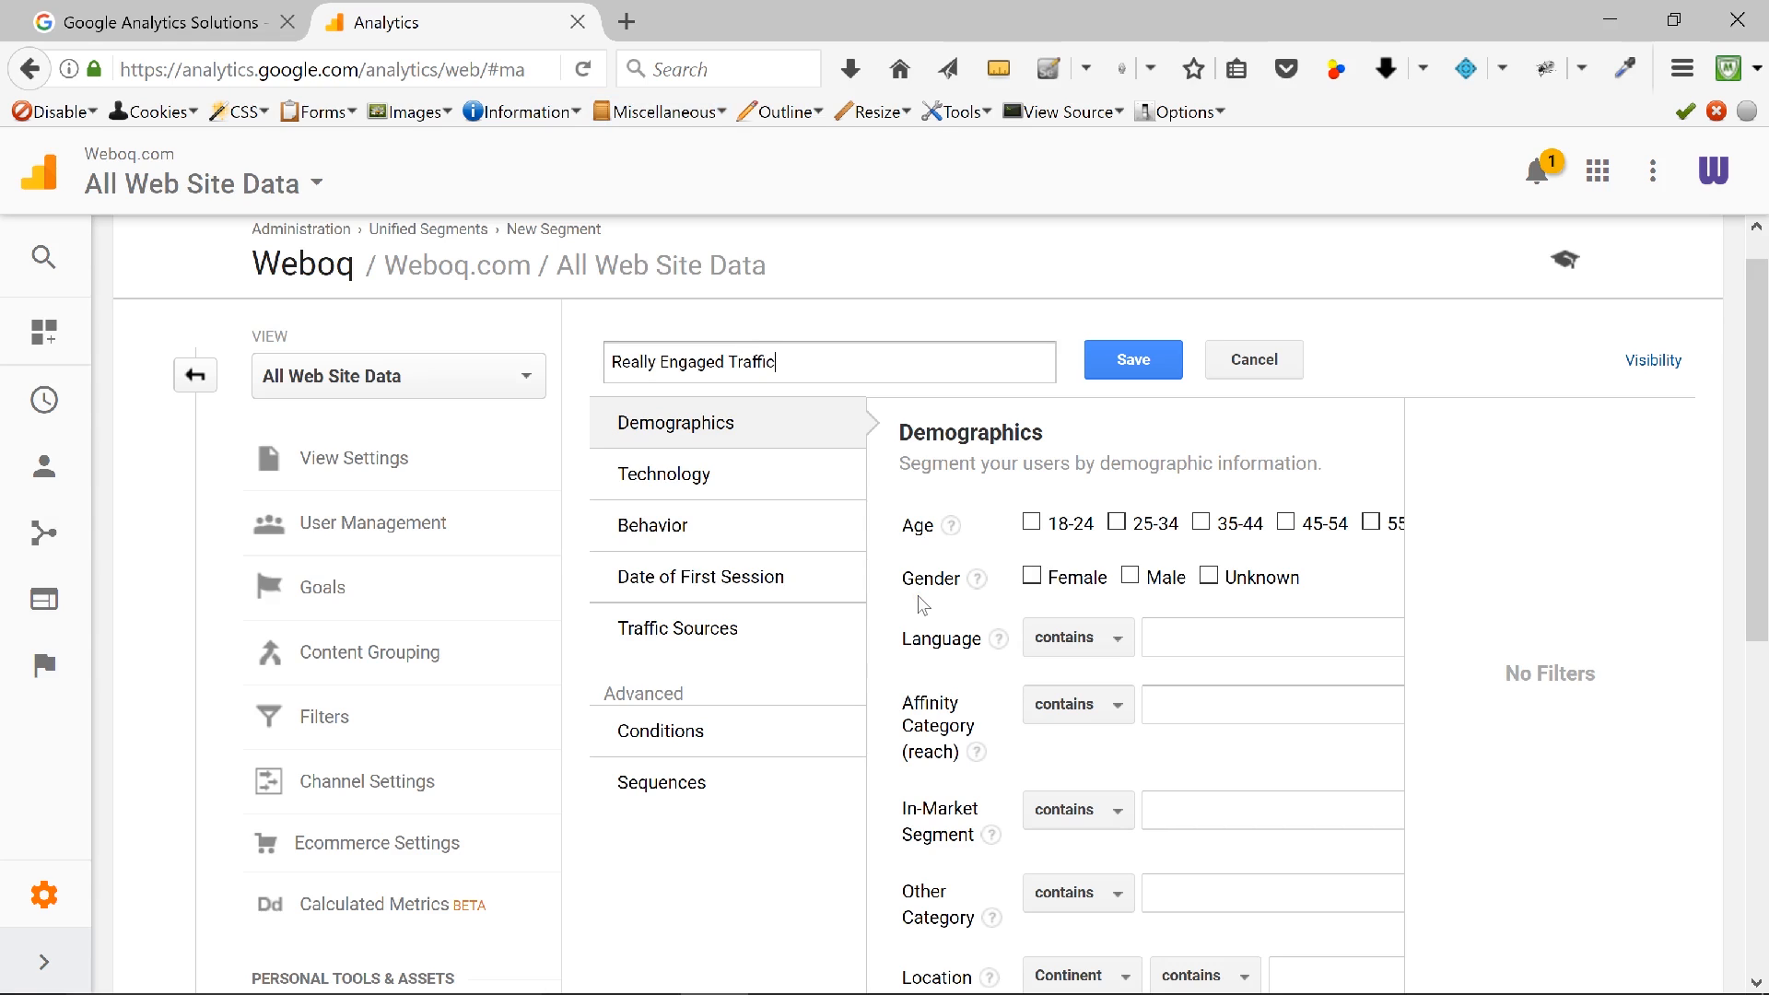
click(709, 730)
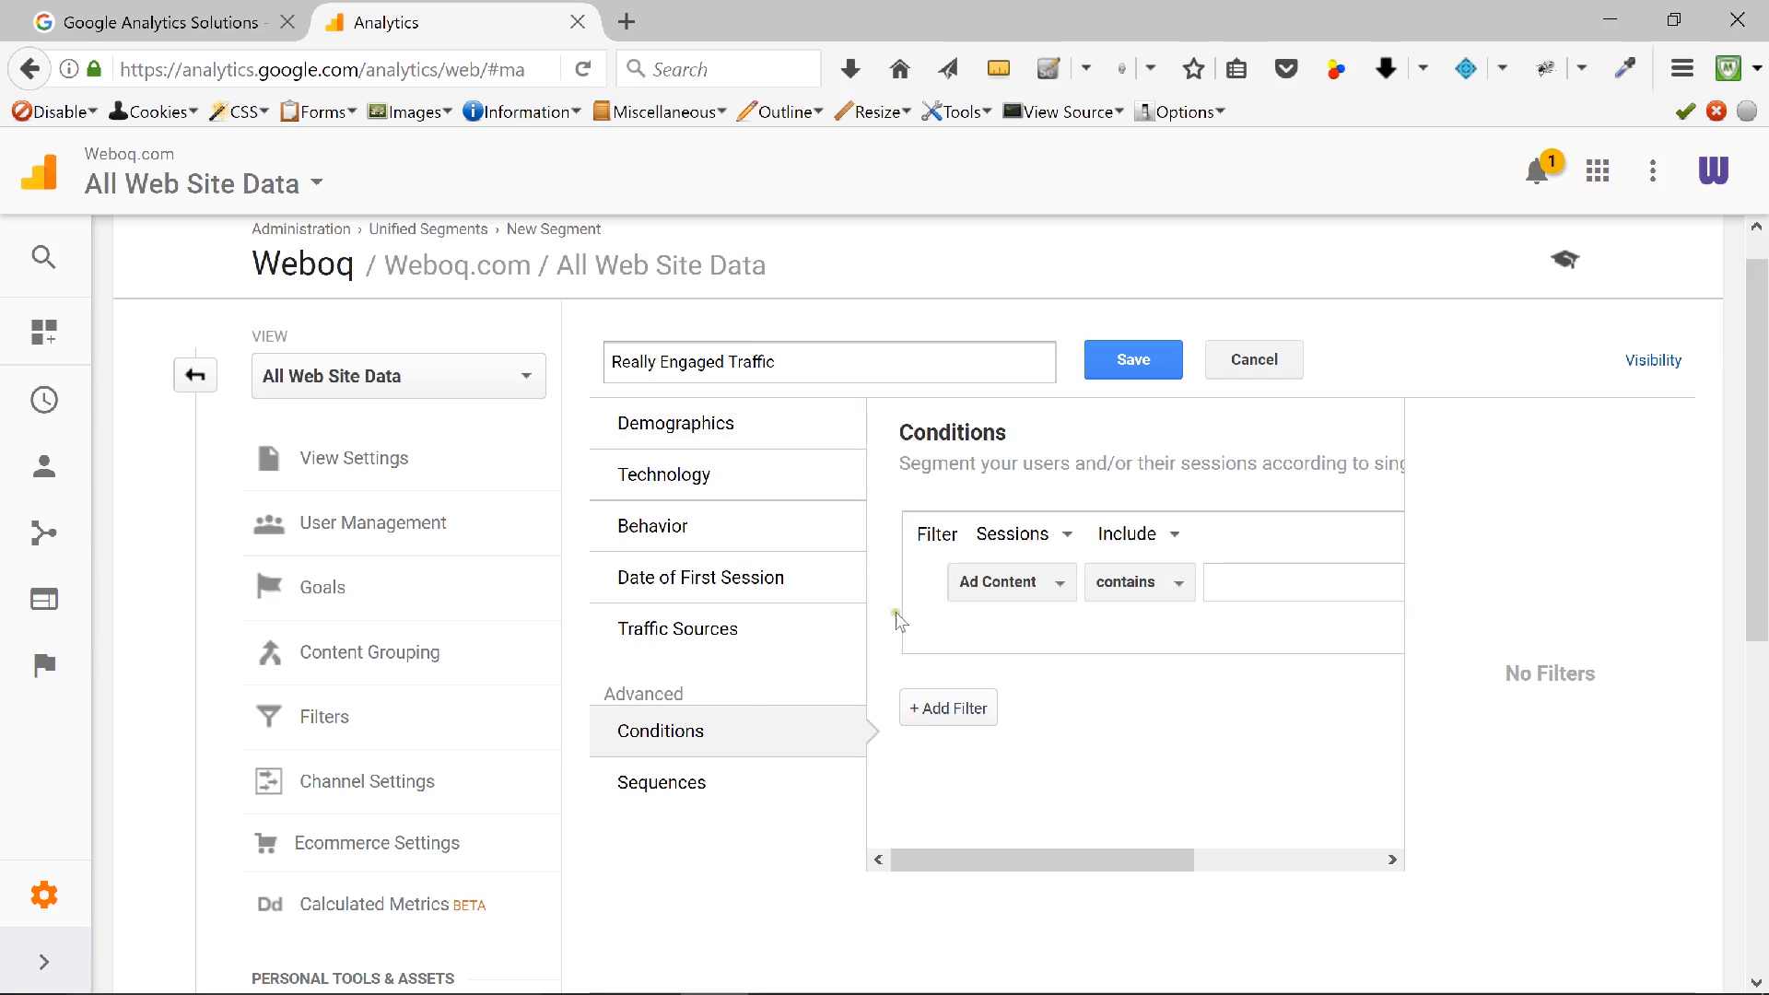
Step: Set the first filter to include sessions with a Page Depth greater than 3
click(1014, 600)
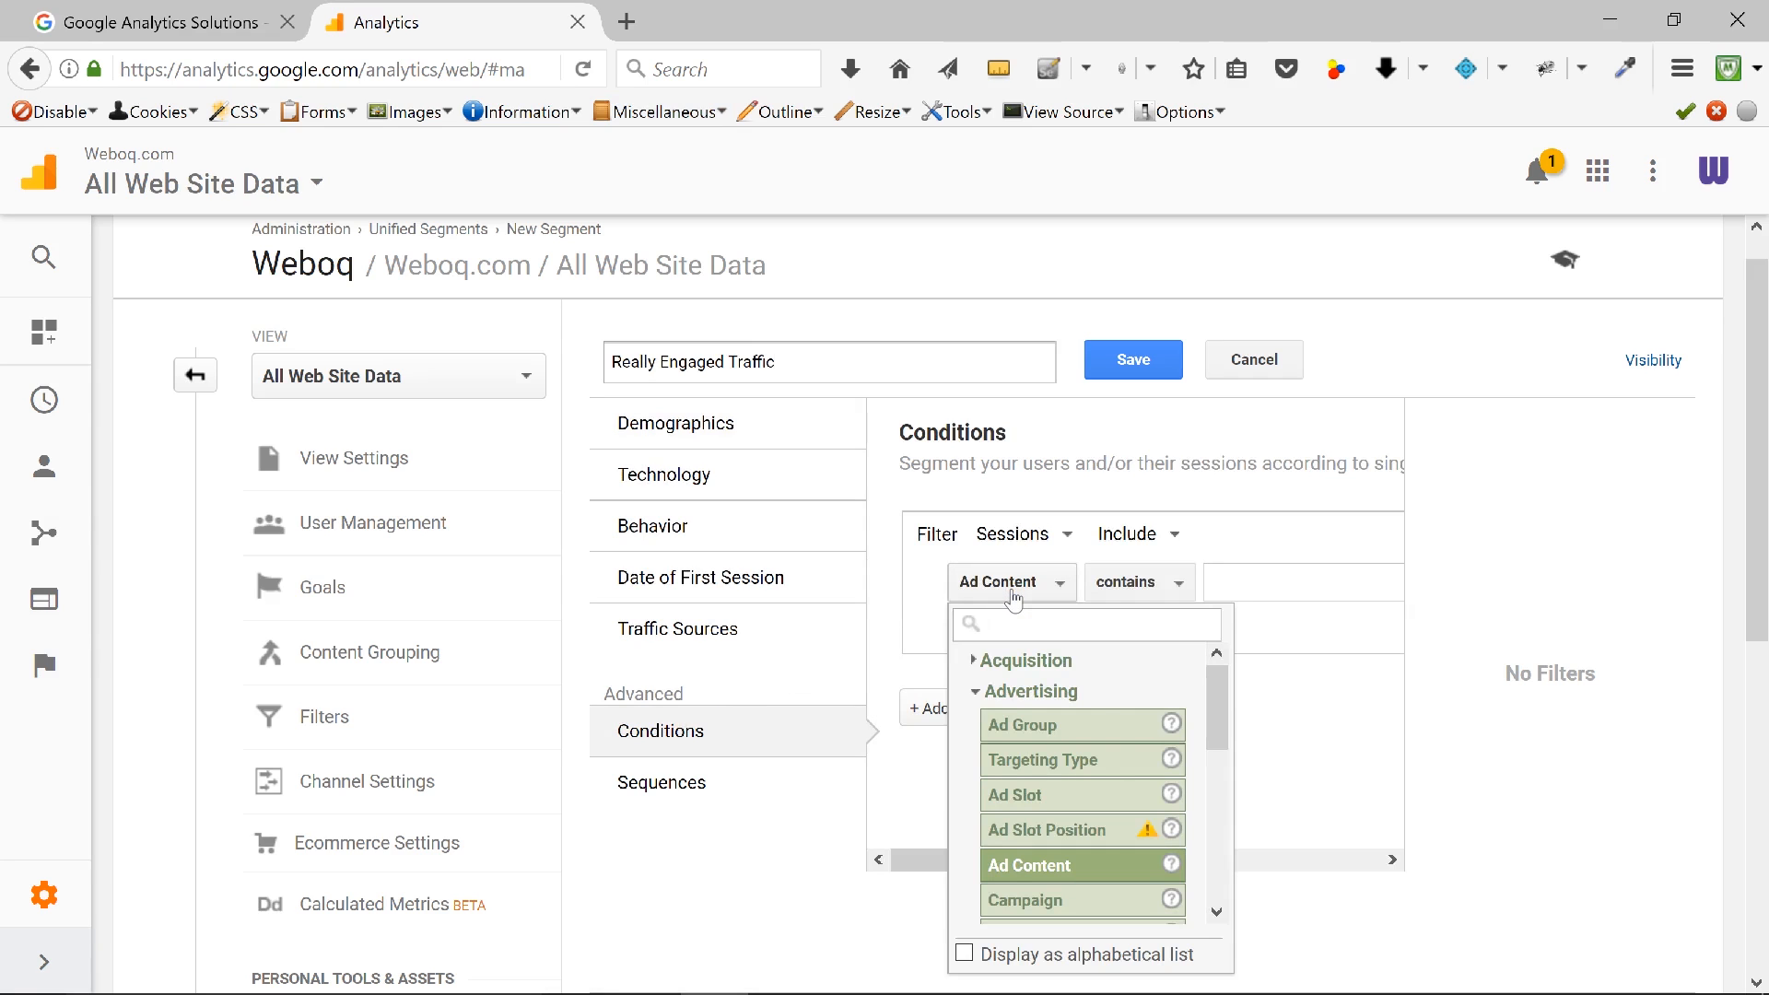
text(Page)
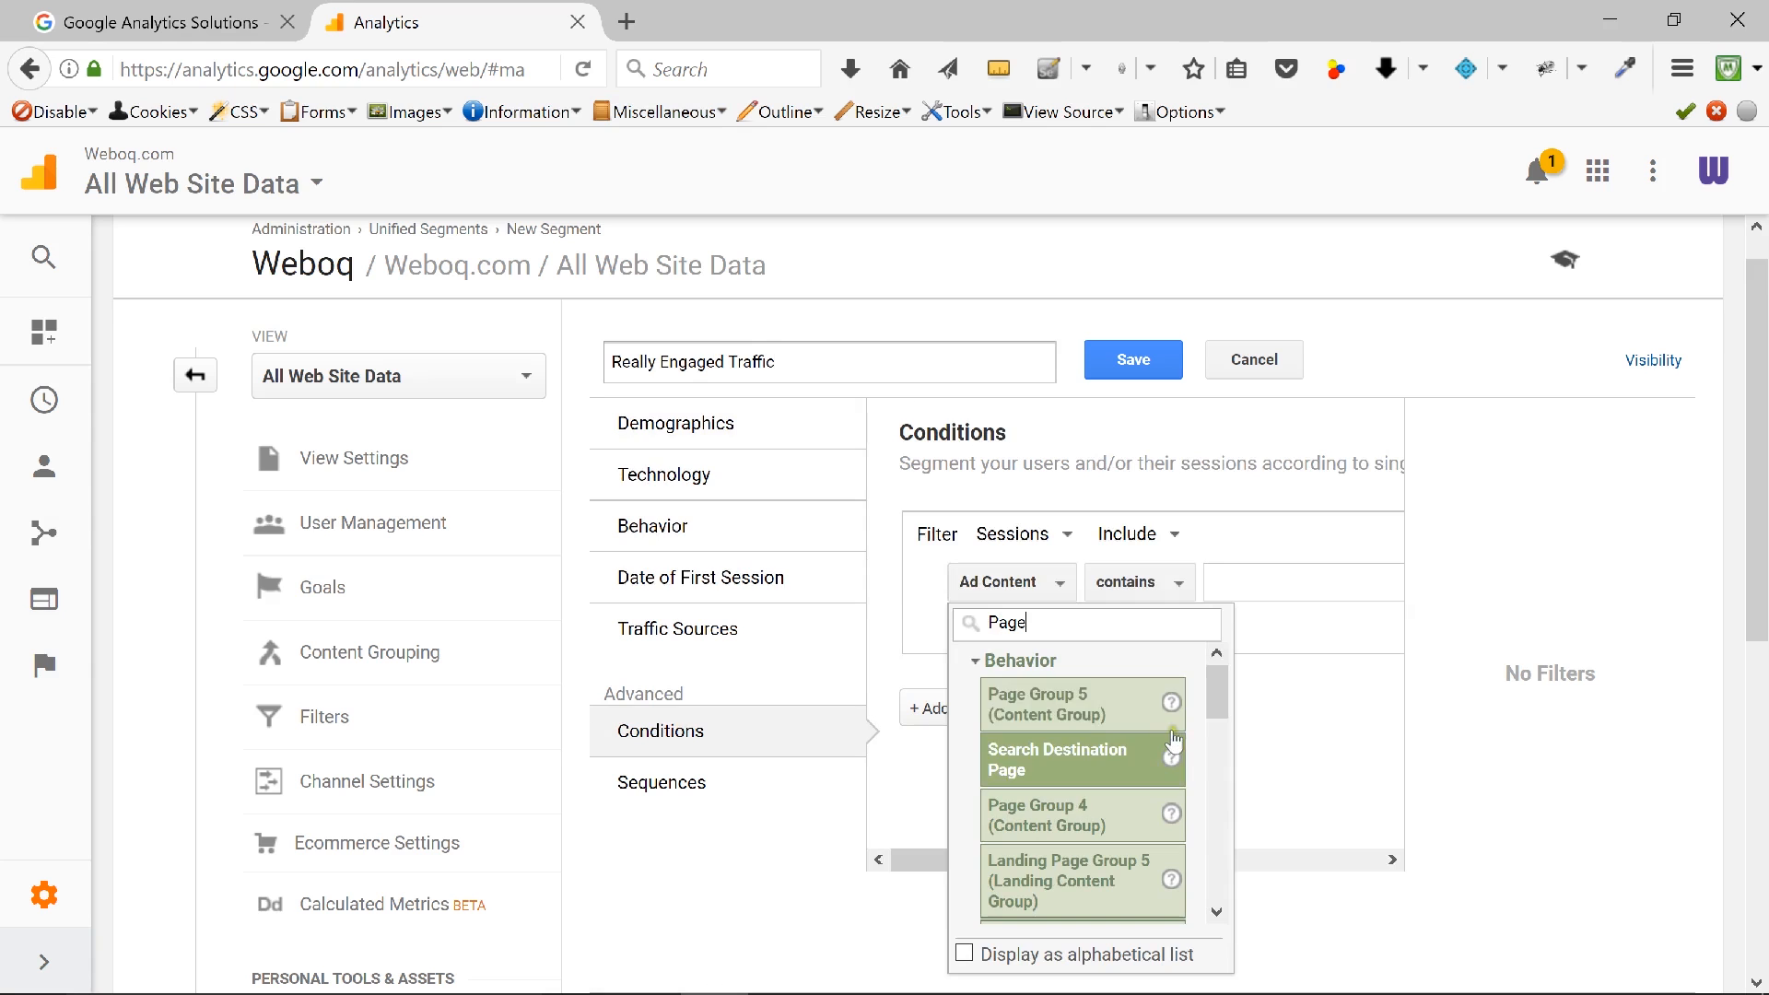
drag(1216, 686, 1213, 884)
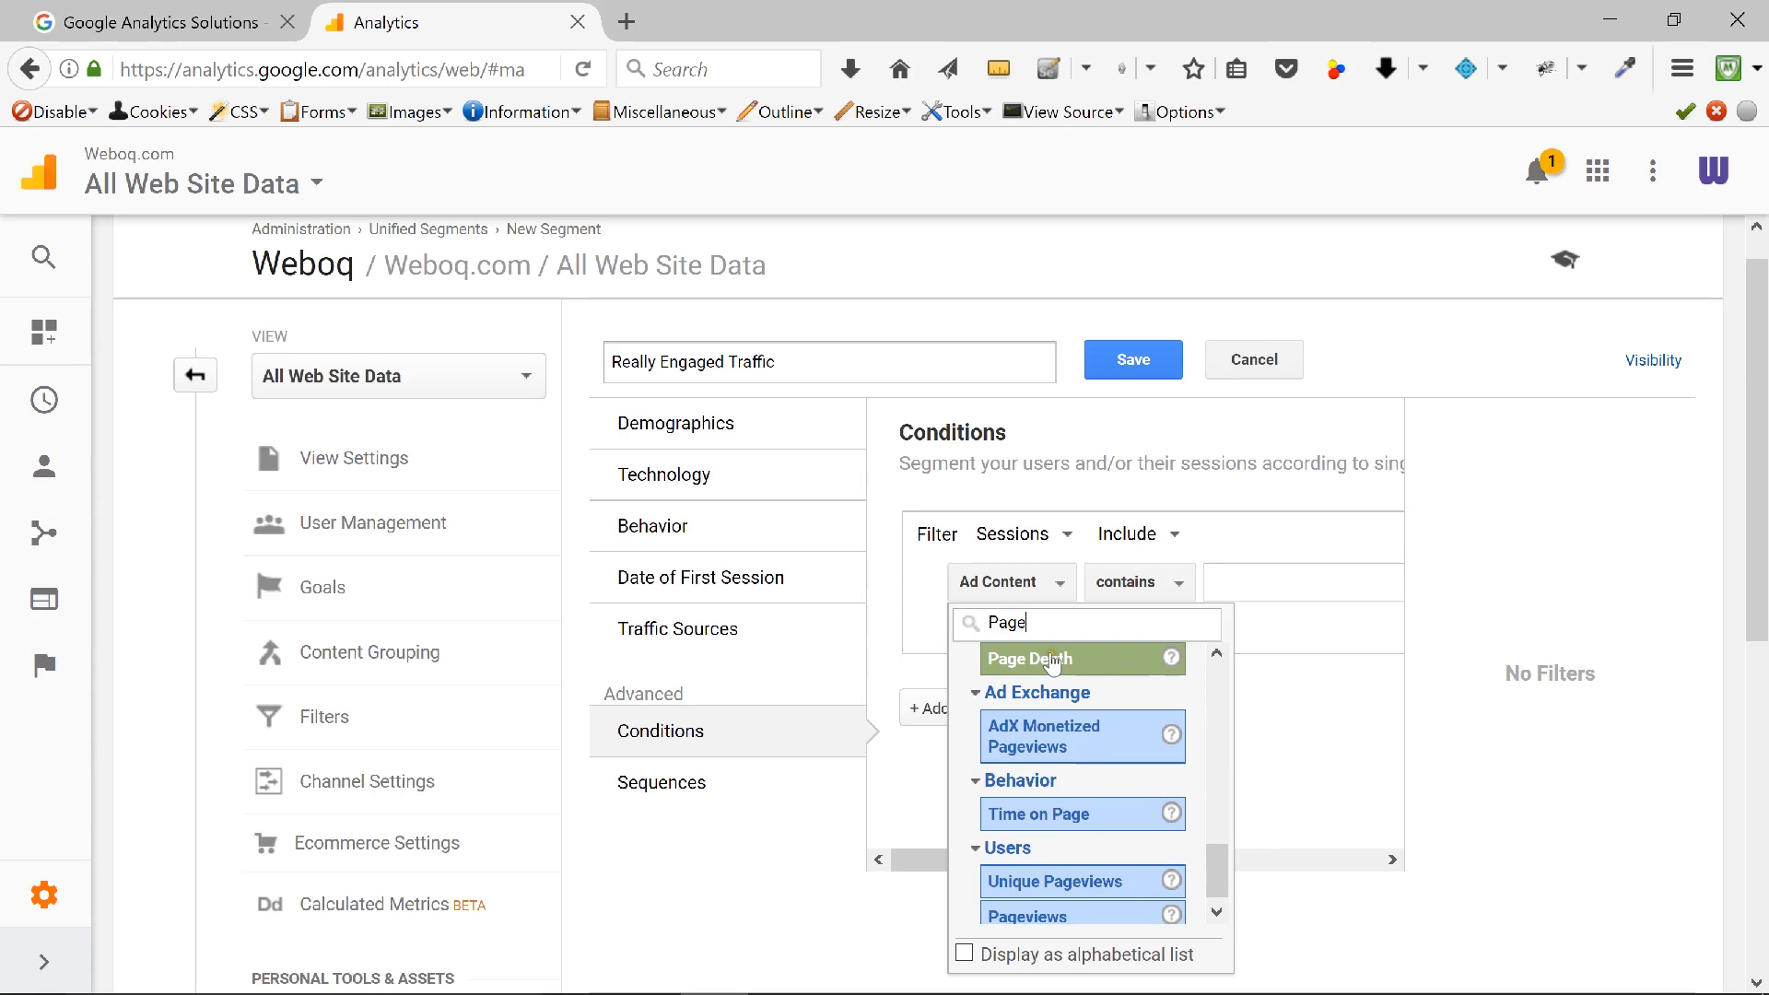
click(1051, 660)
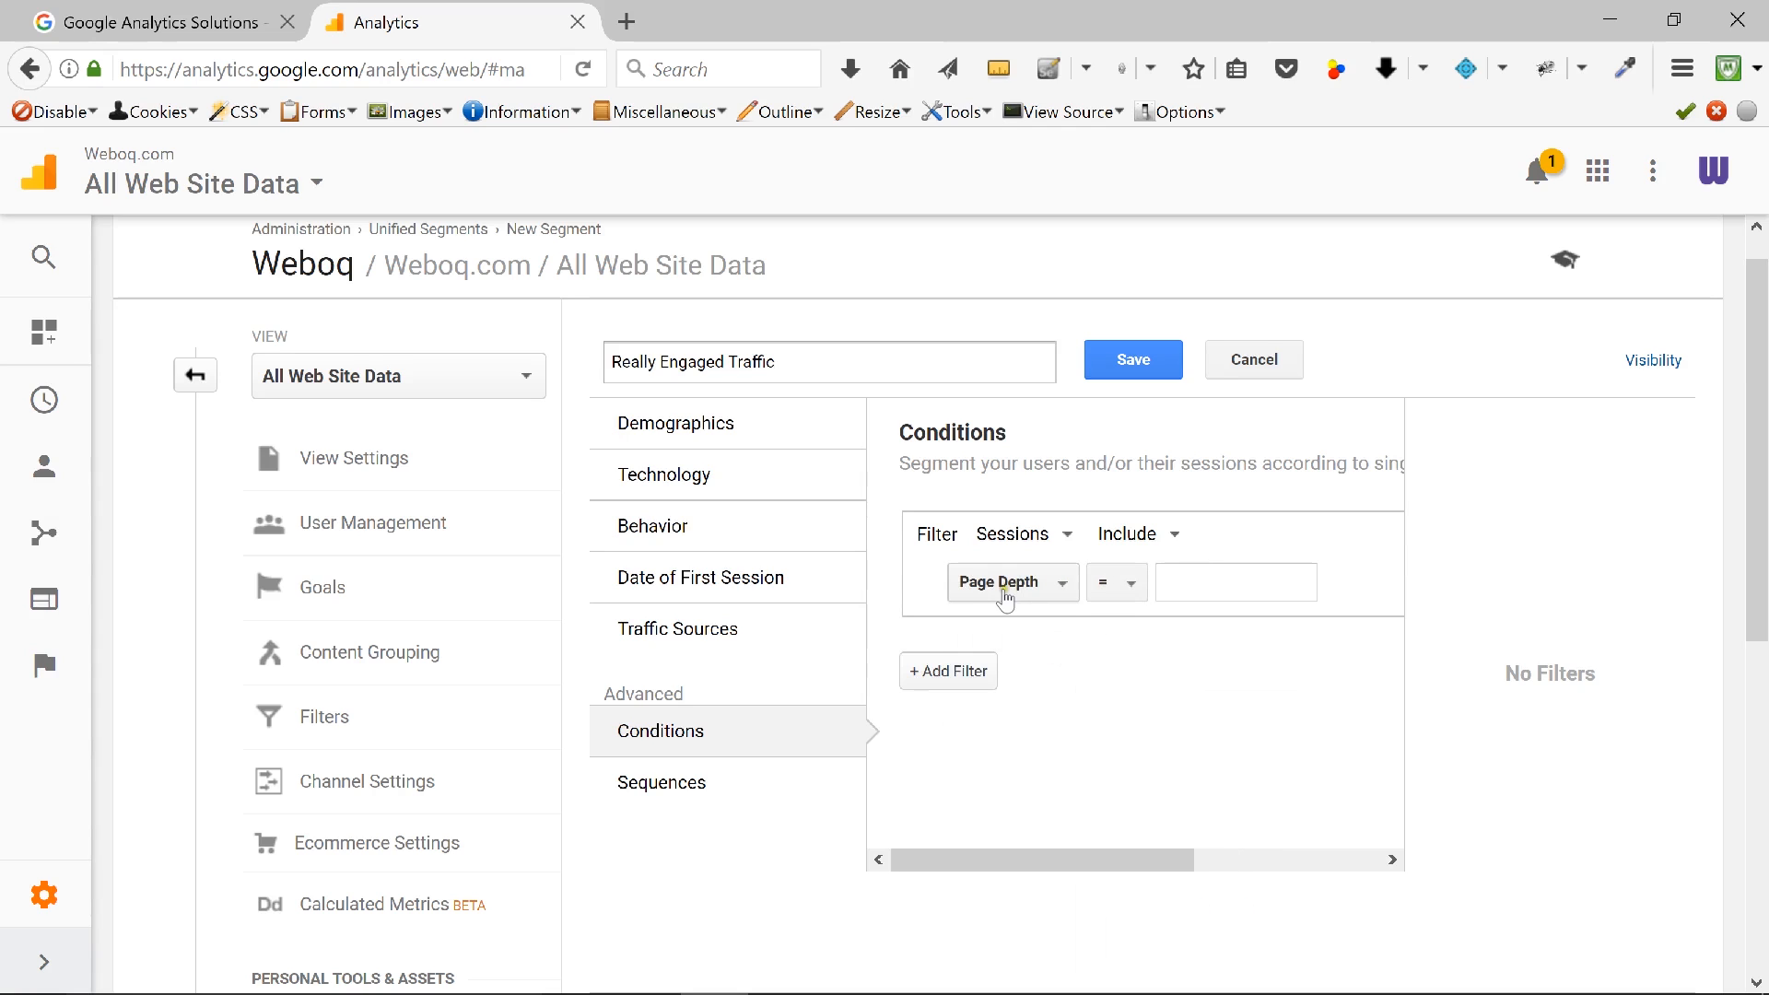
click(1113, 592)
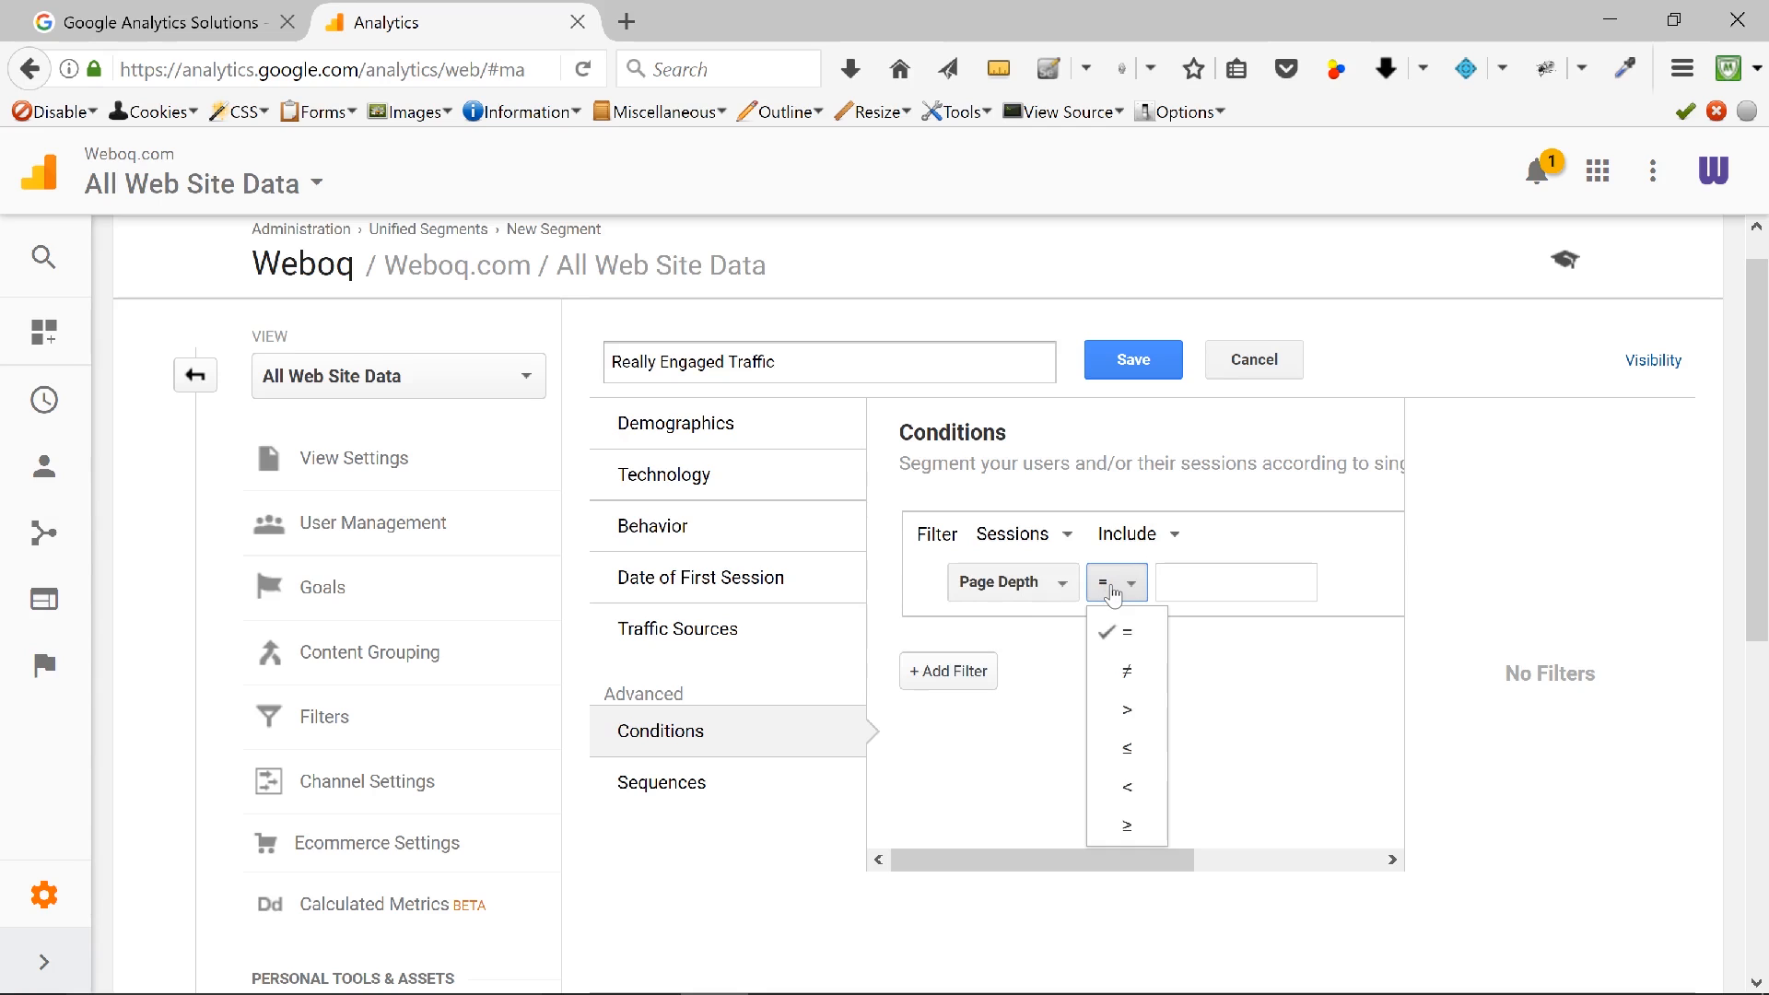
click(1137, 711)
click(1172, 582)
text(3)
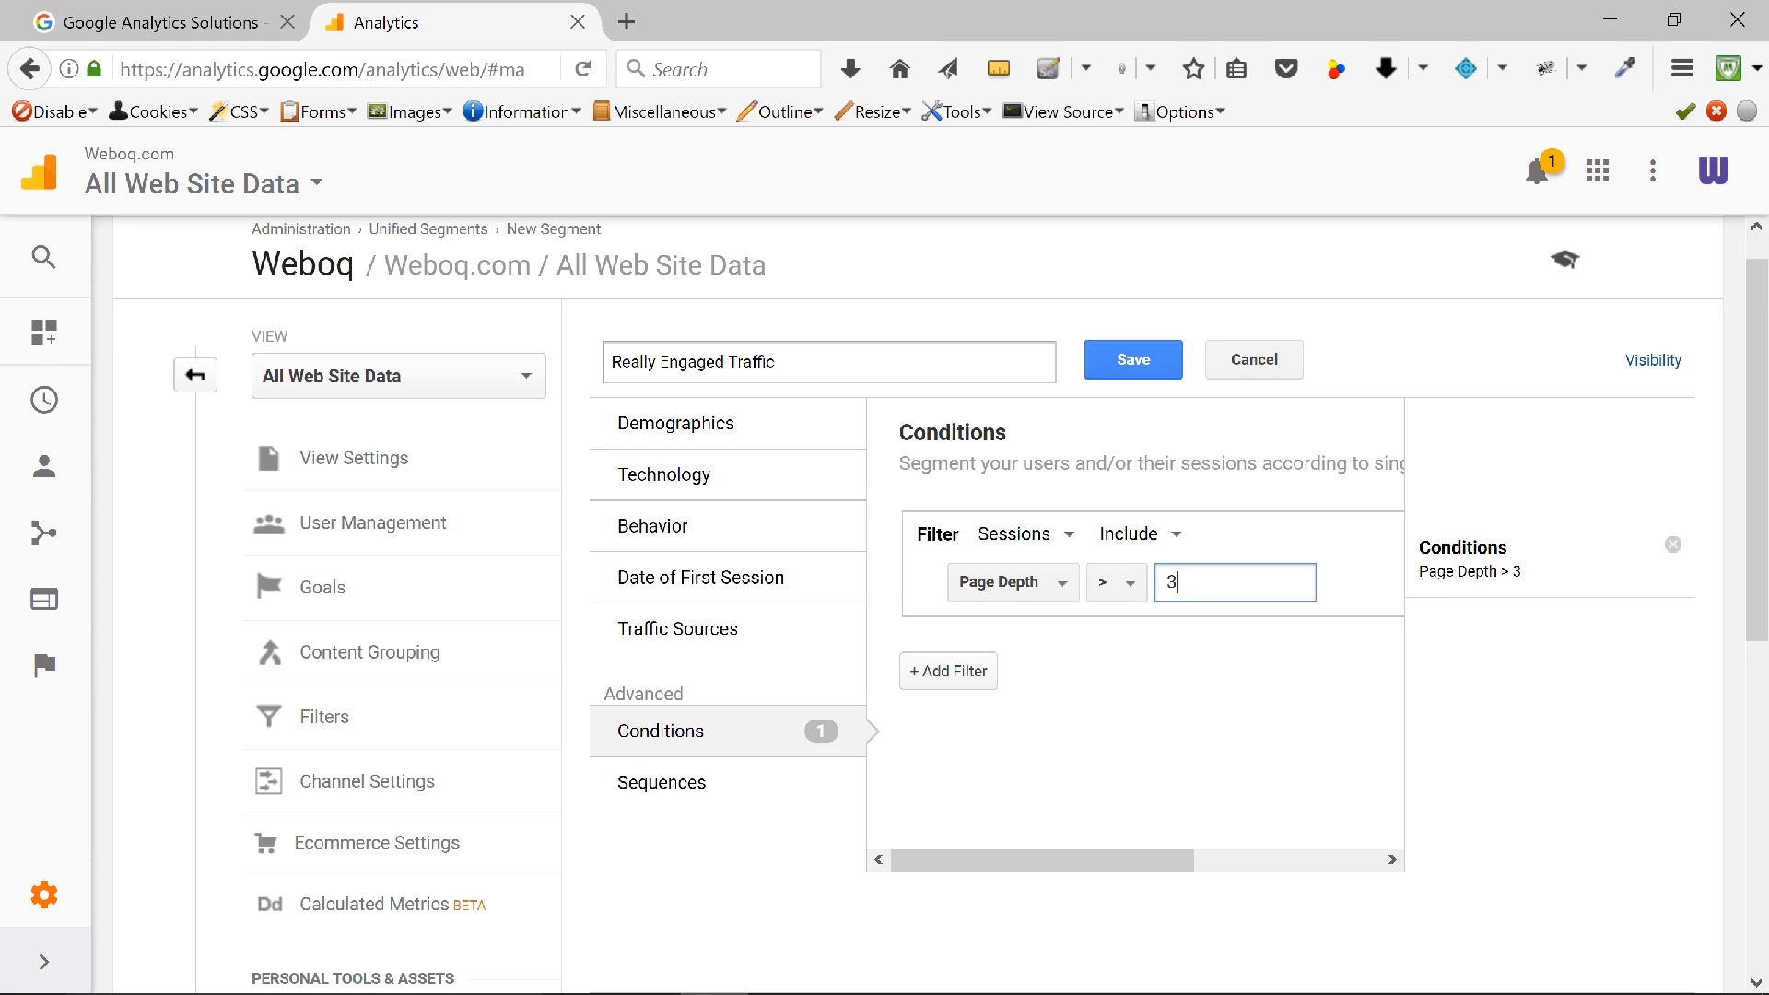
Step: Add a second filter that includes sessions with a Session Duration greater than 180, and save the segment
click(908, 682)
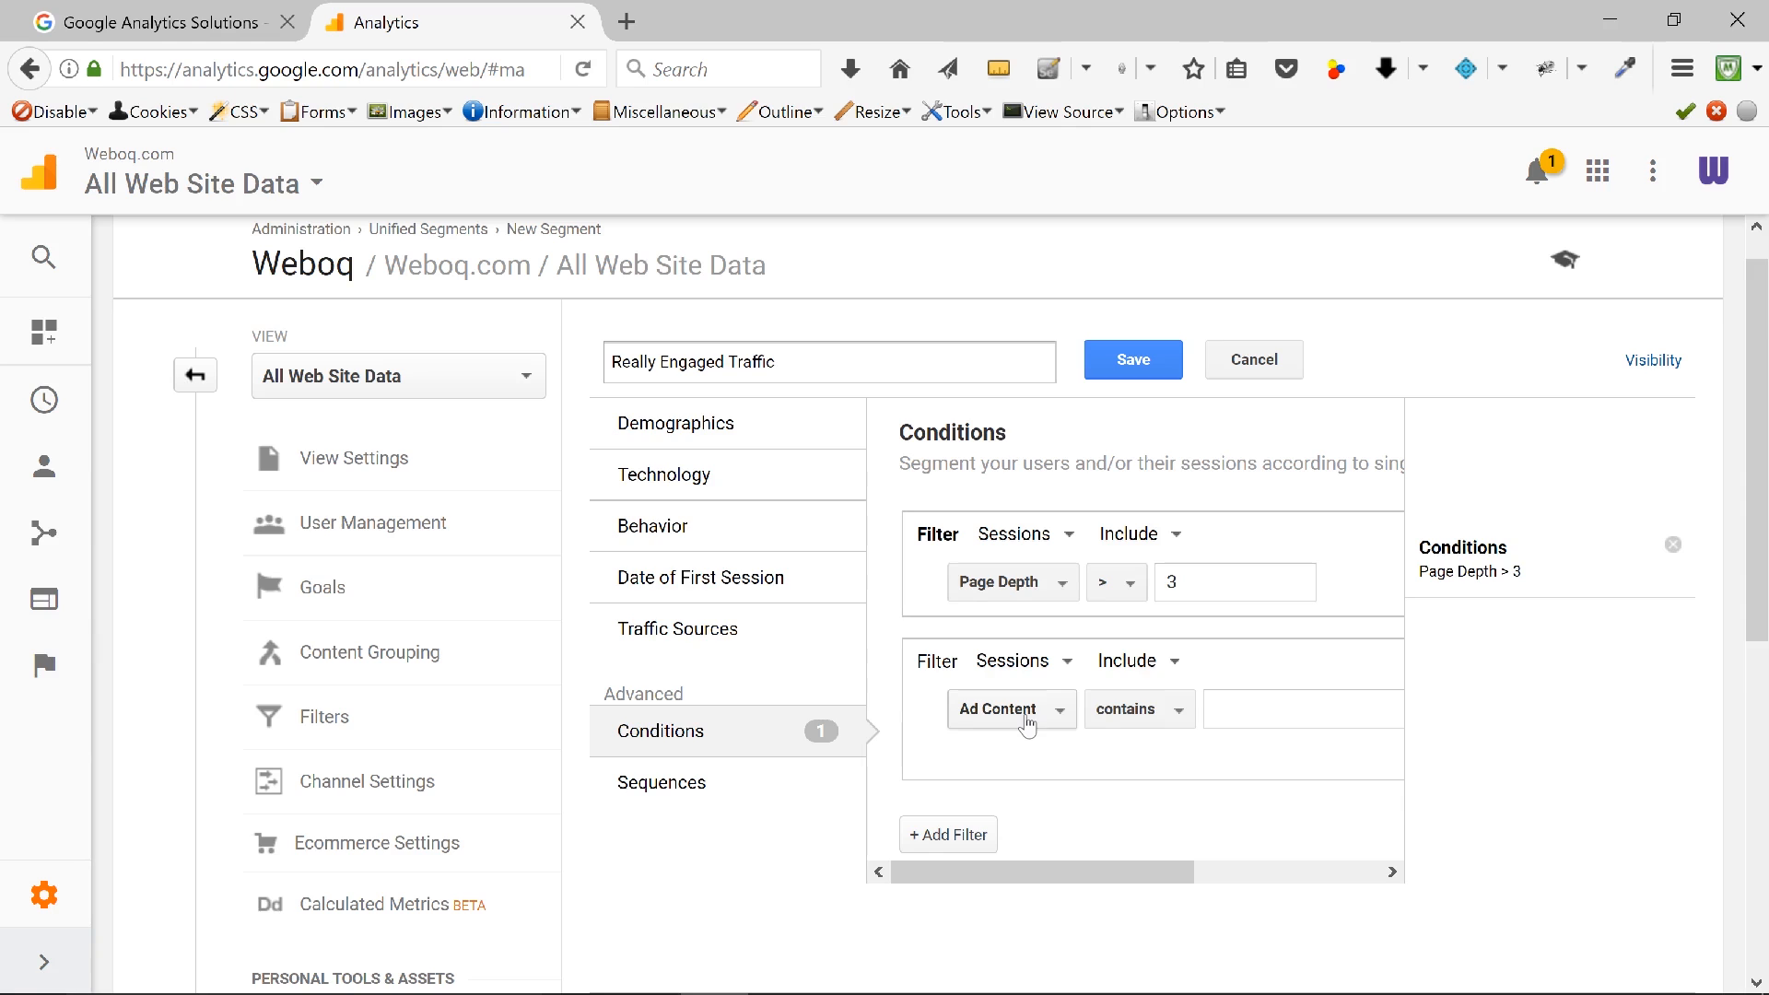
click(1027, 725)
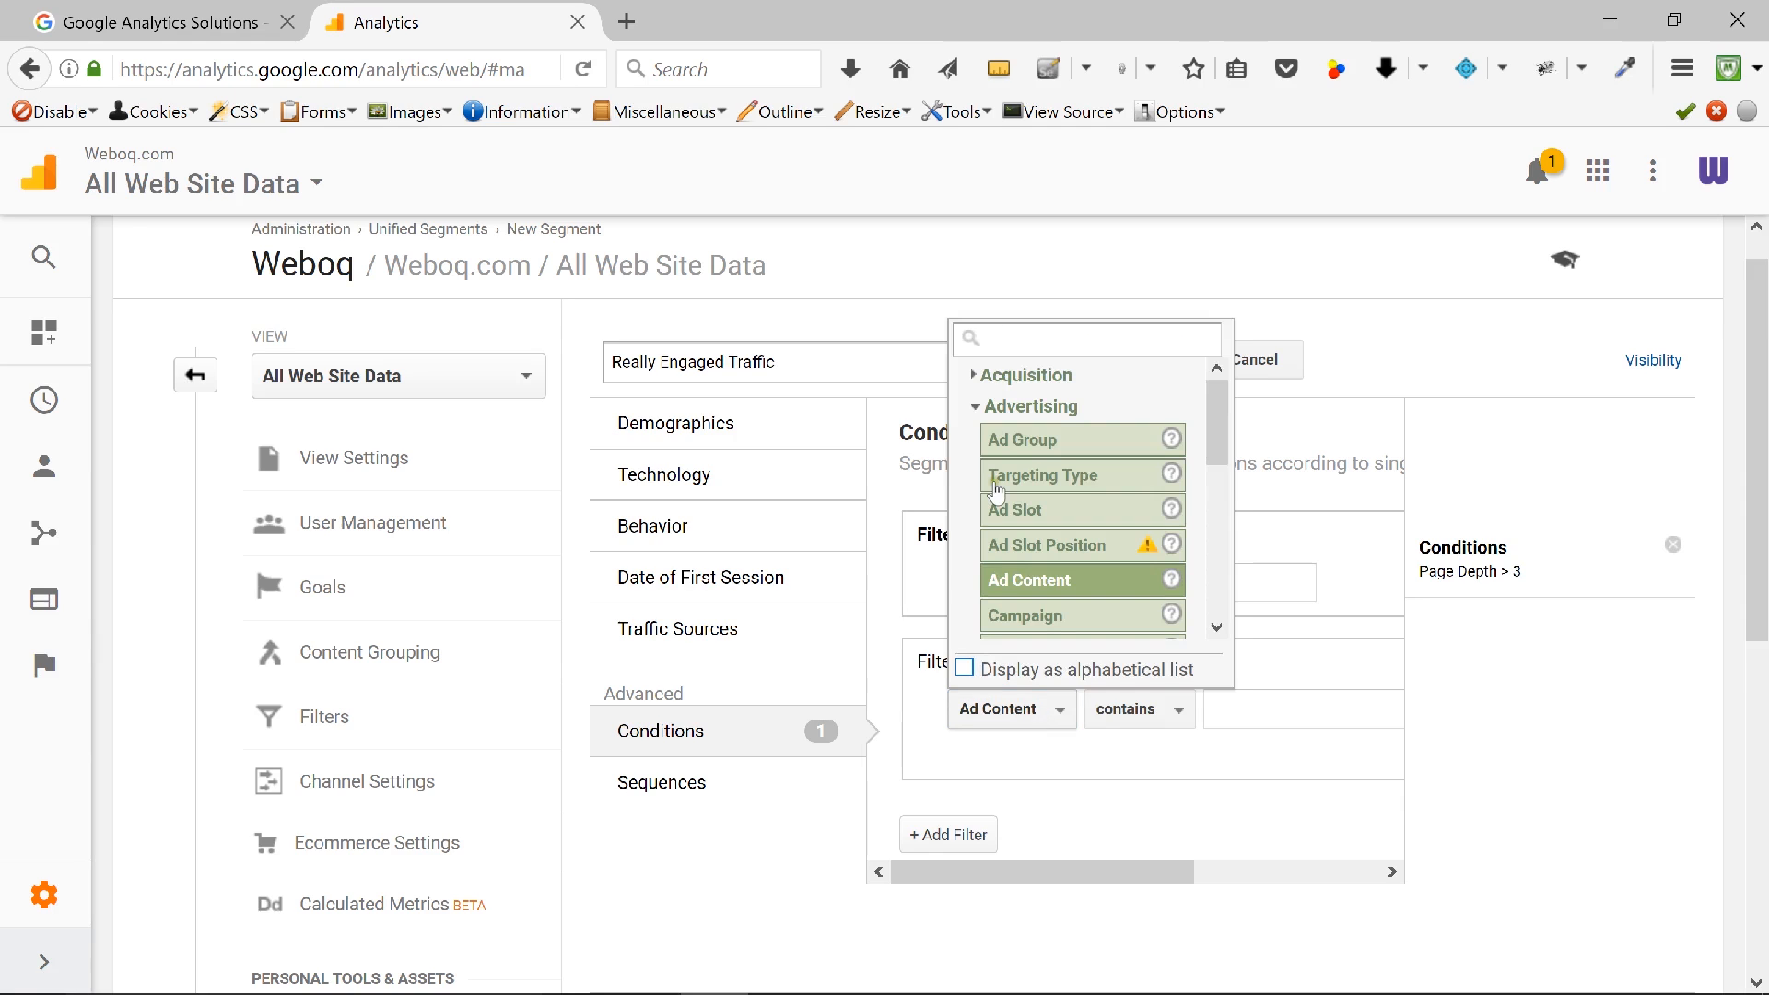
text(Se)
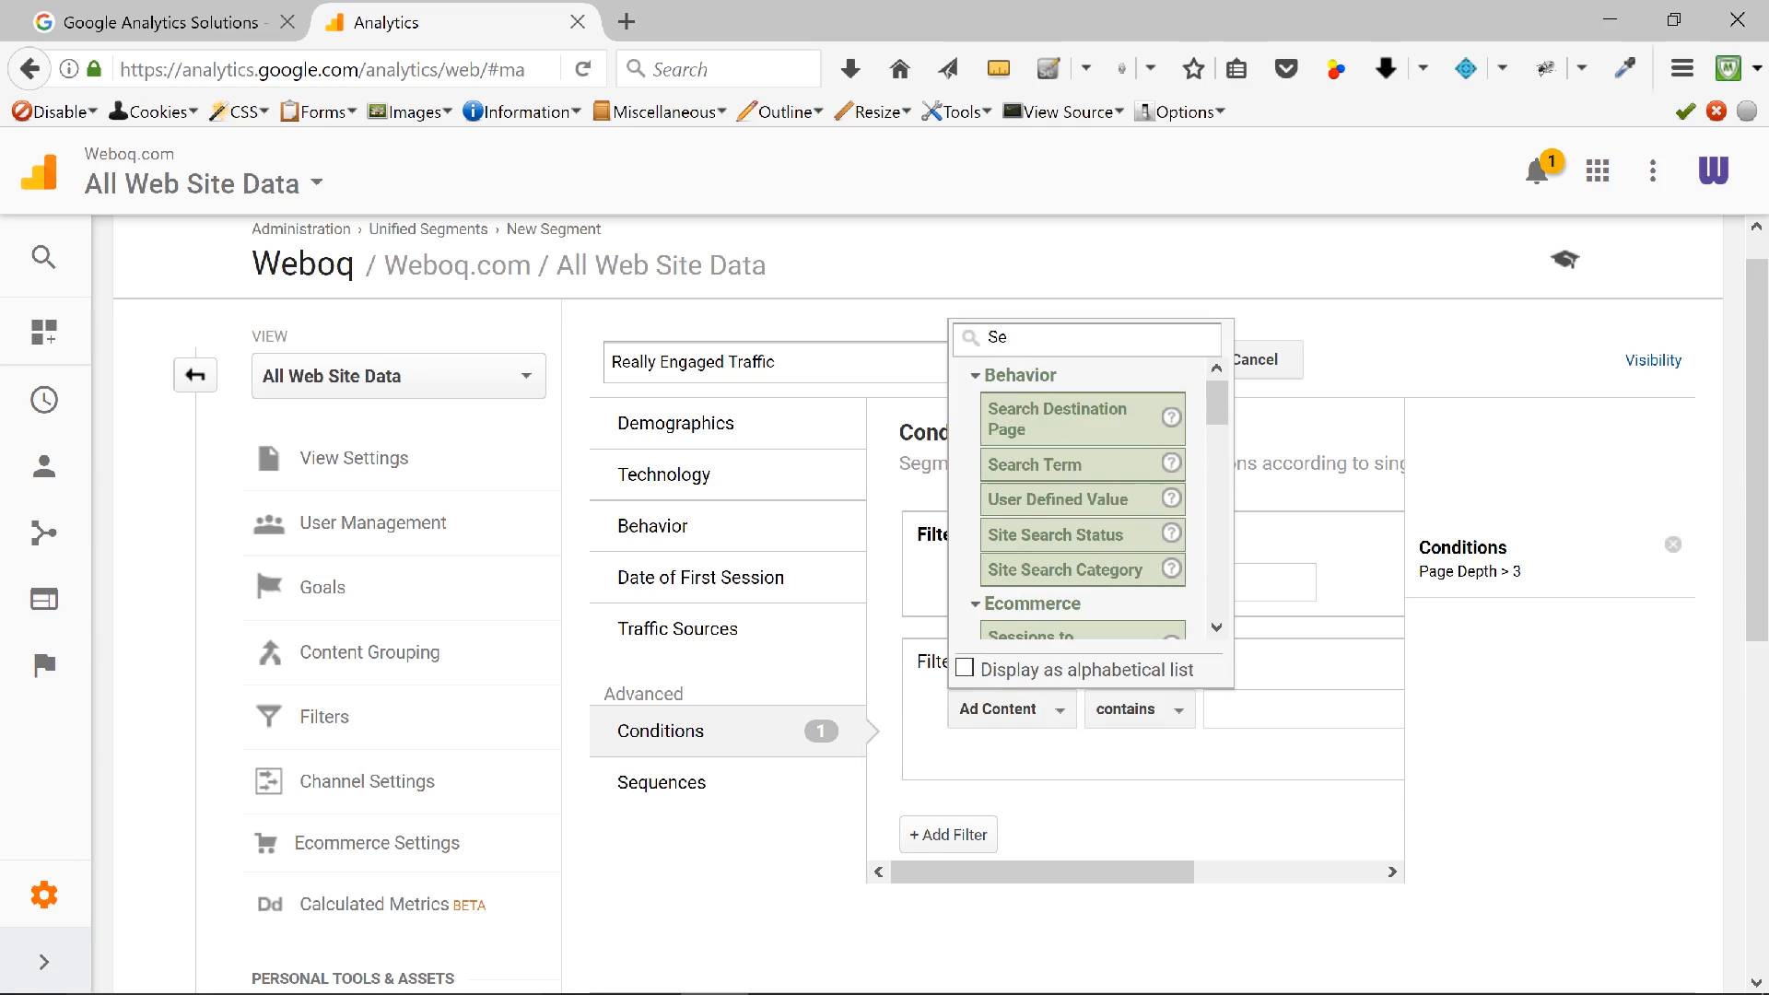
text(ssion)
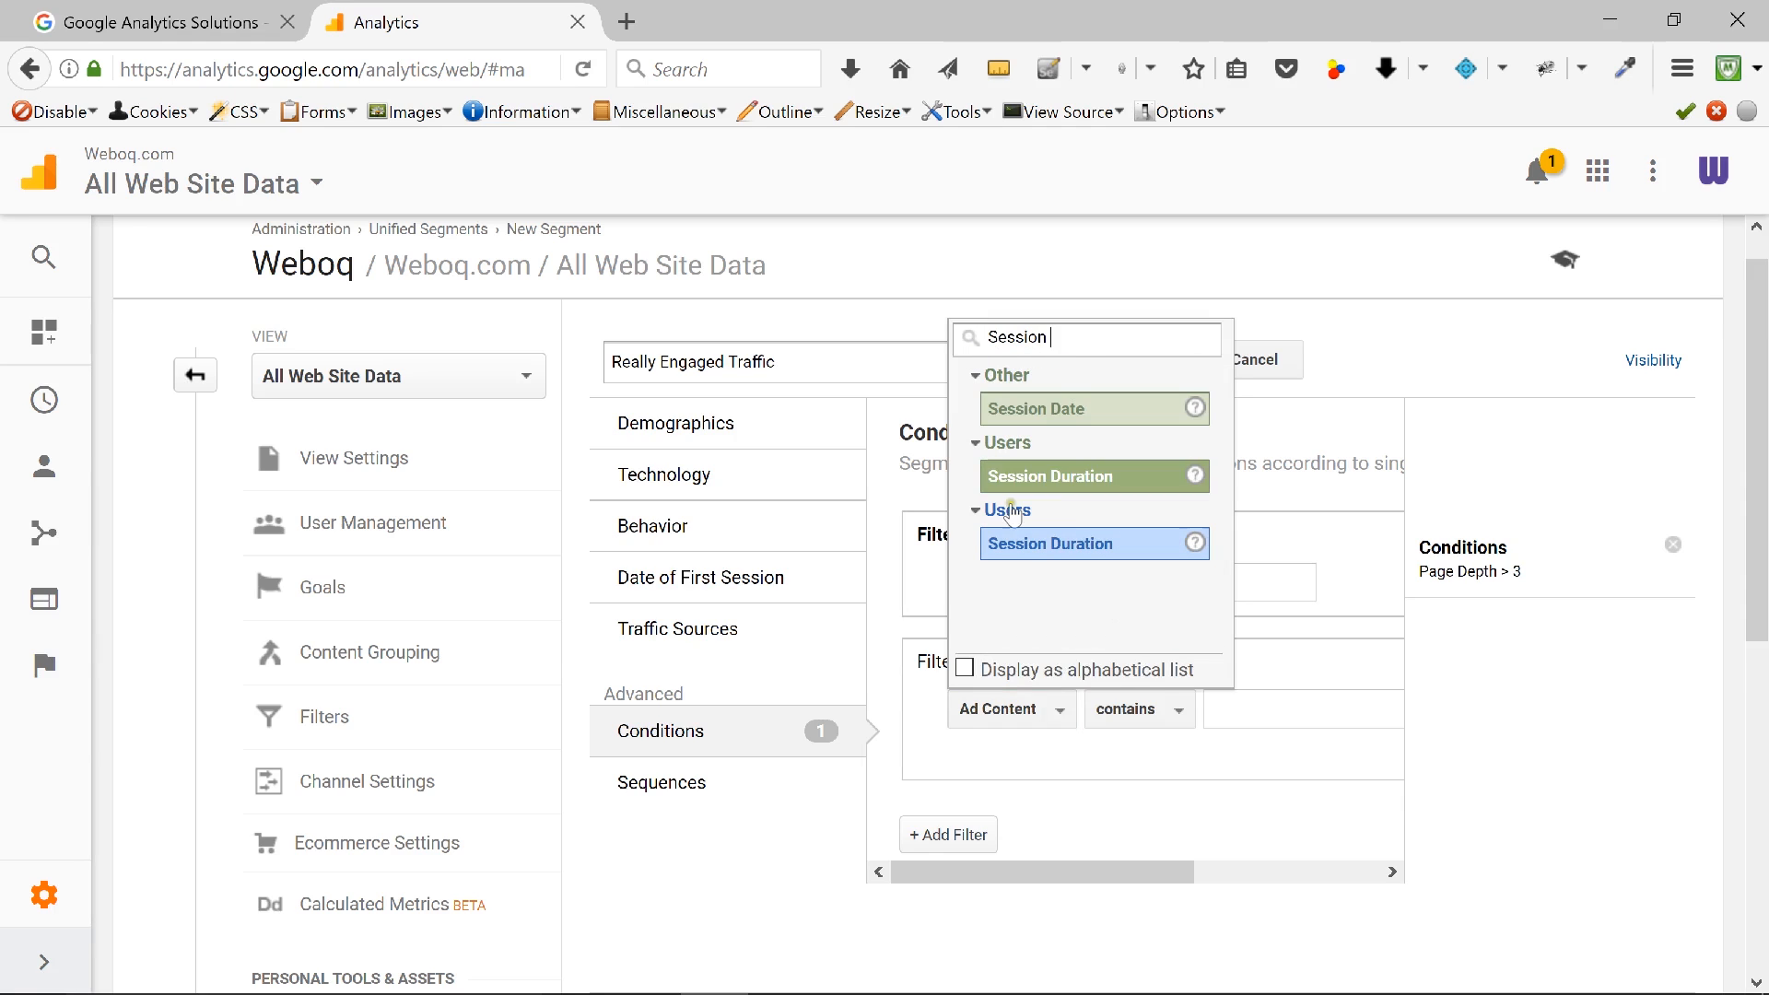
click(1038, 541)
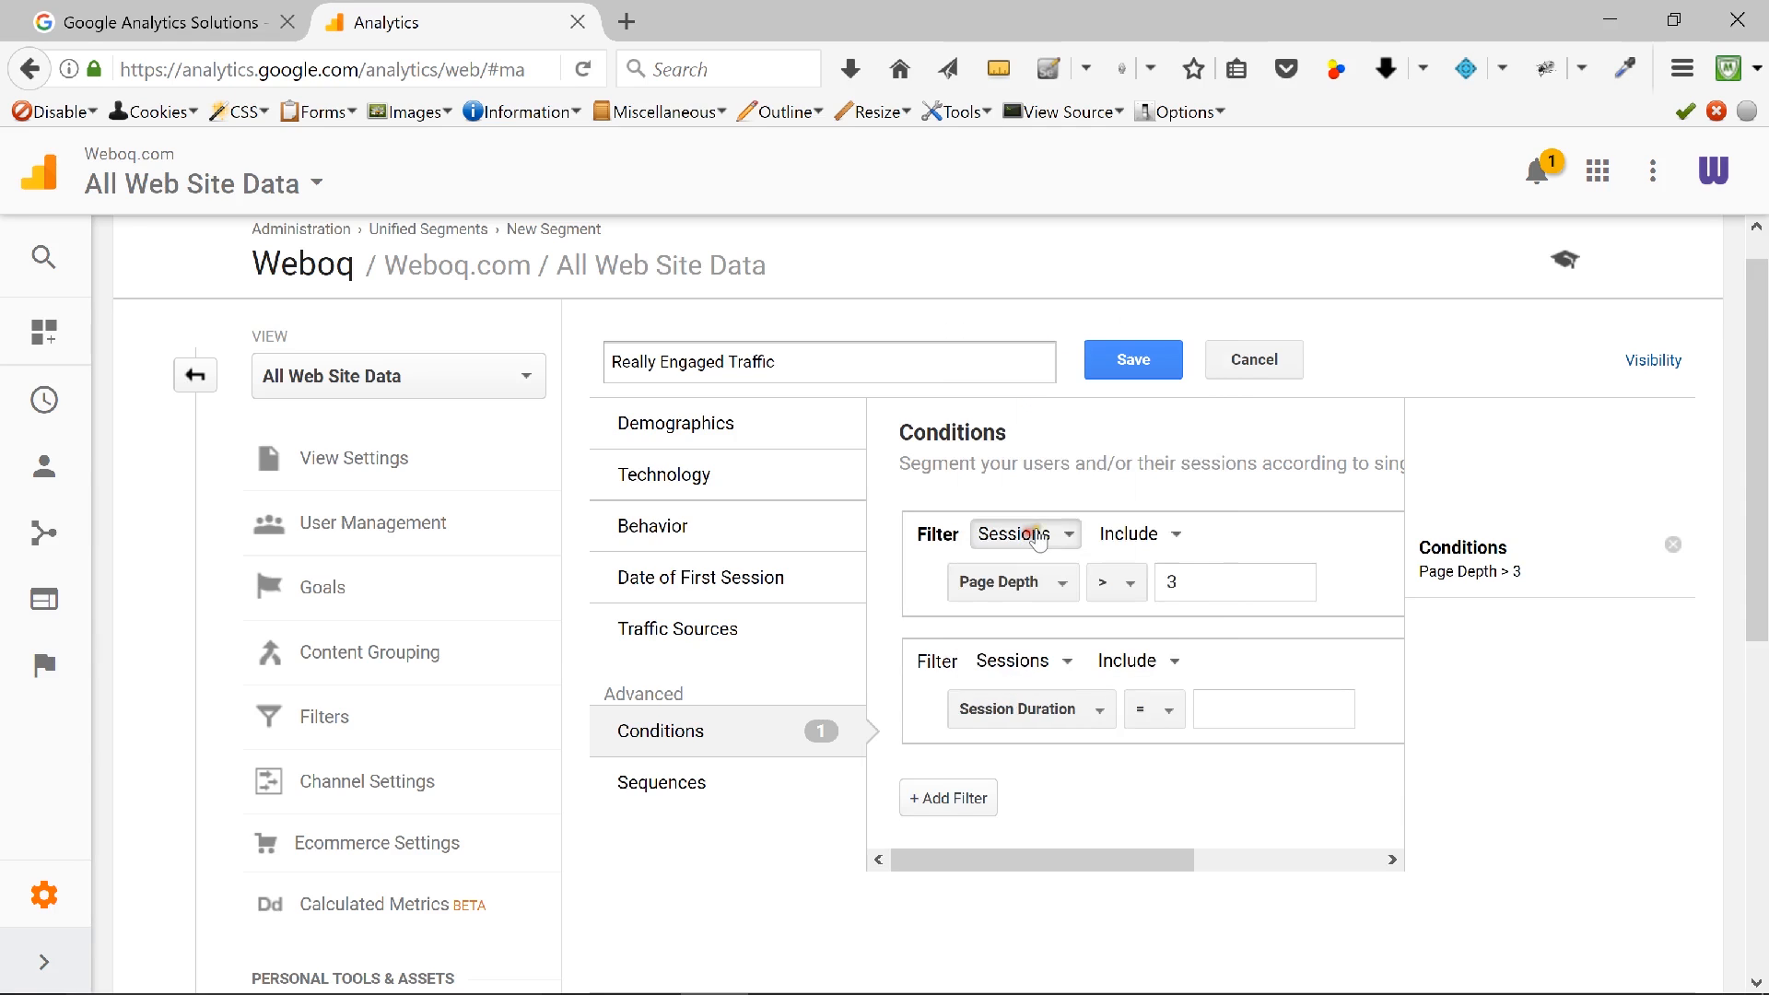
click(1153, 713)
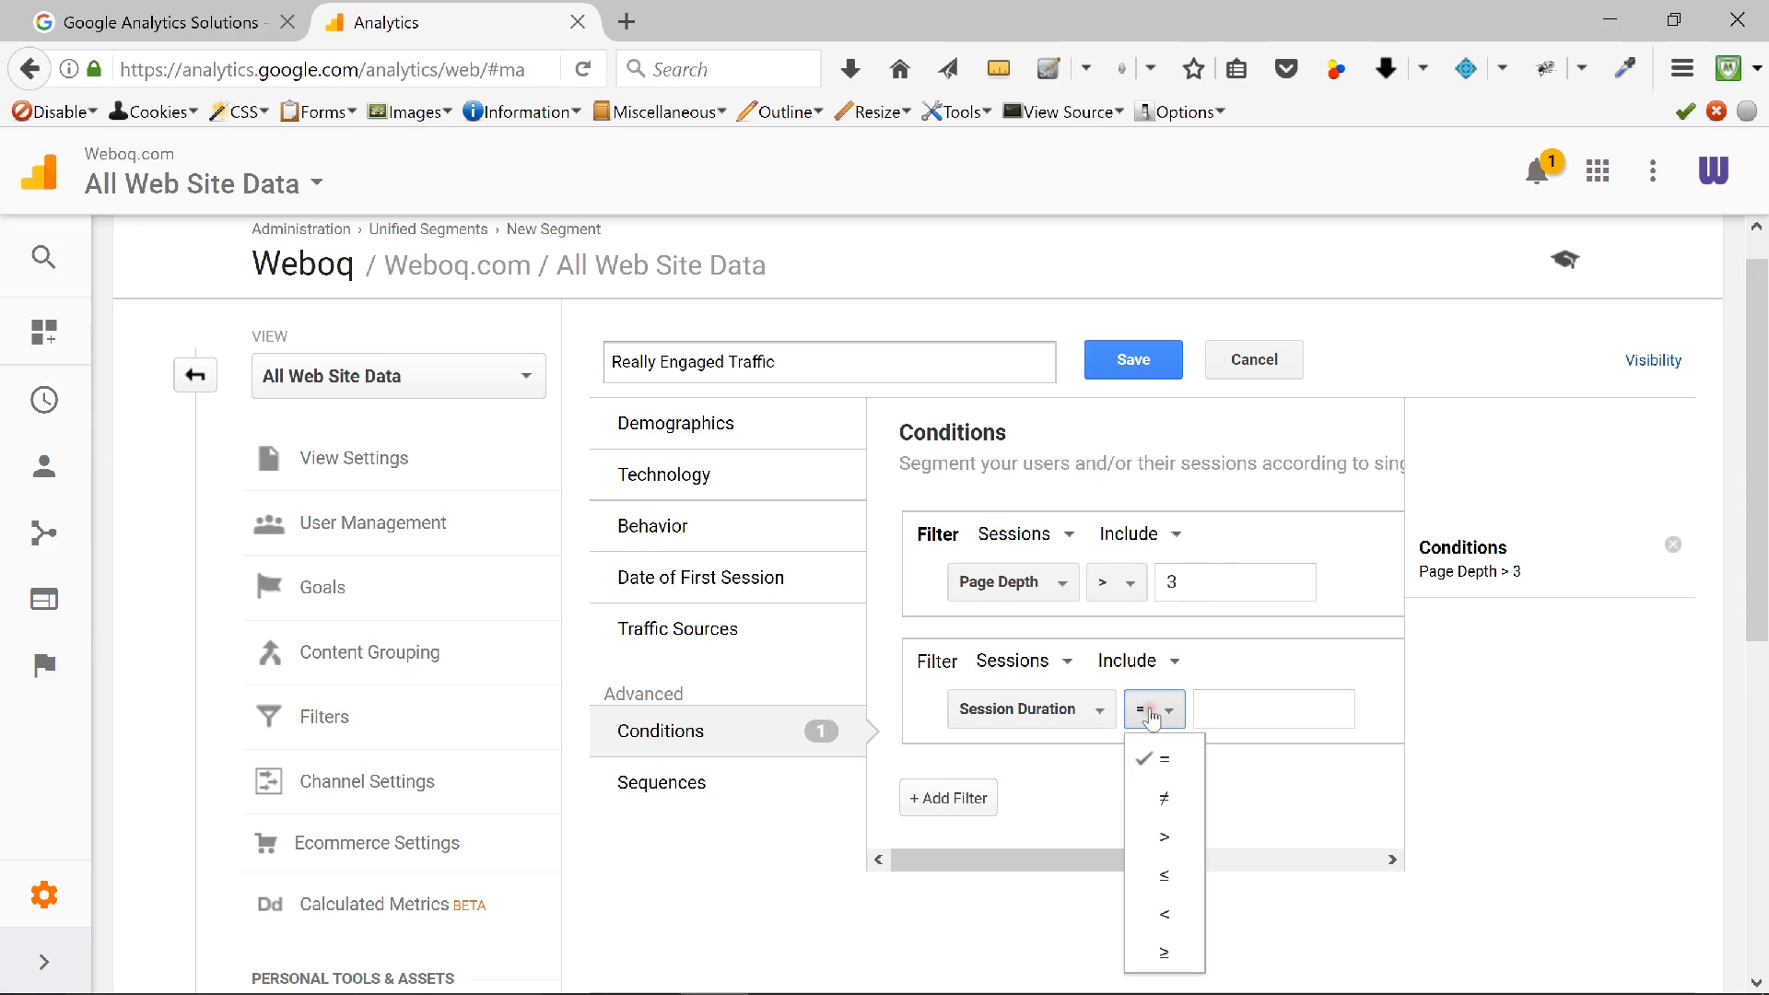
click(1184, 836)
click(1227, 713)
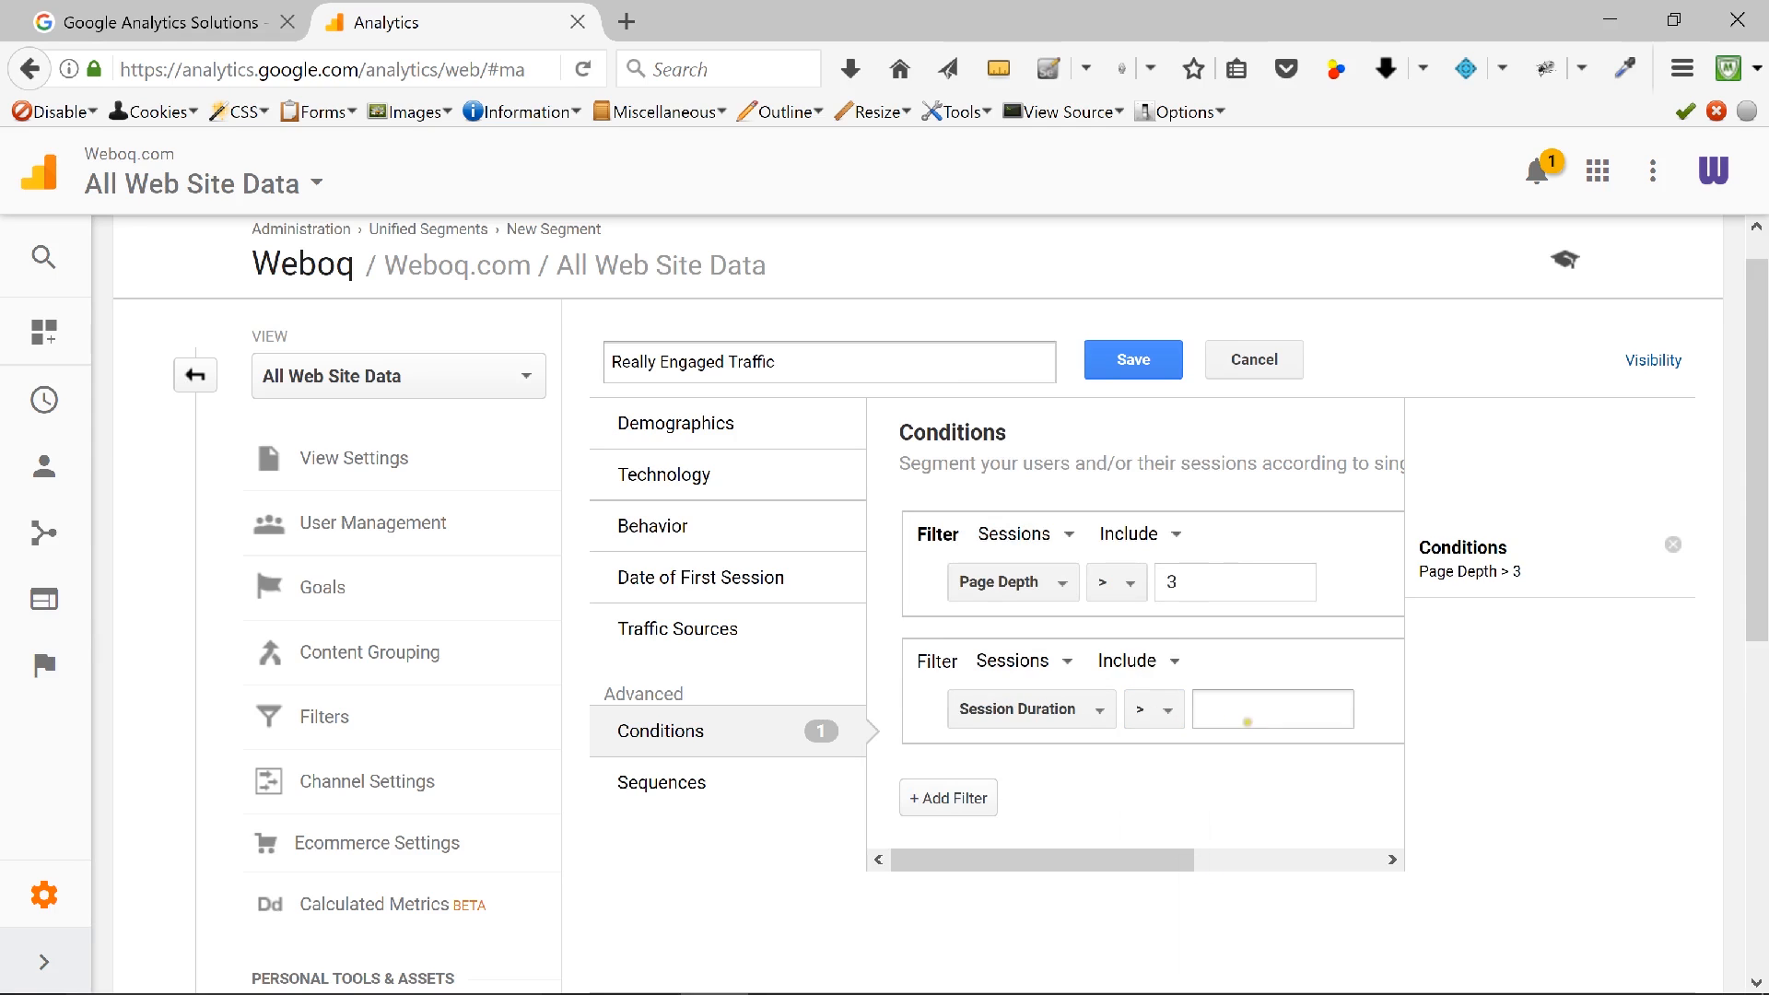
text(1)
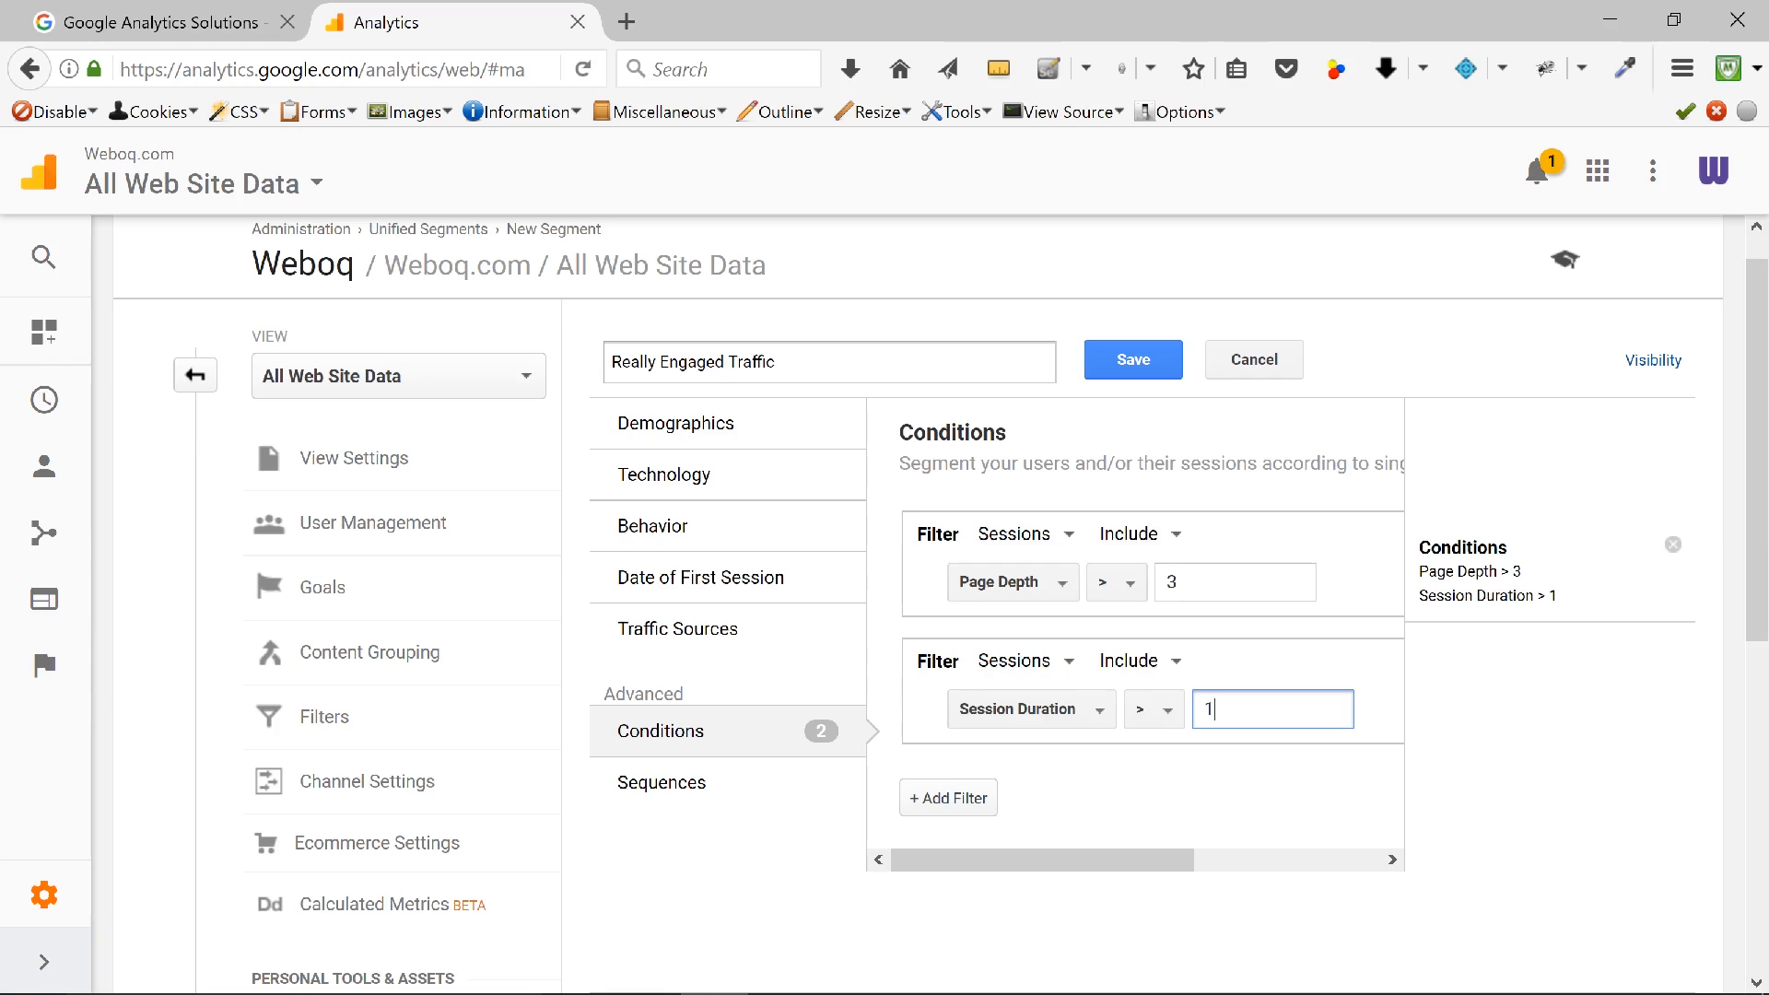
text(80)
click(1134, 368)
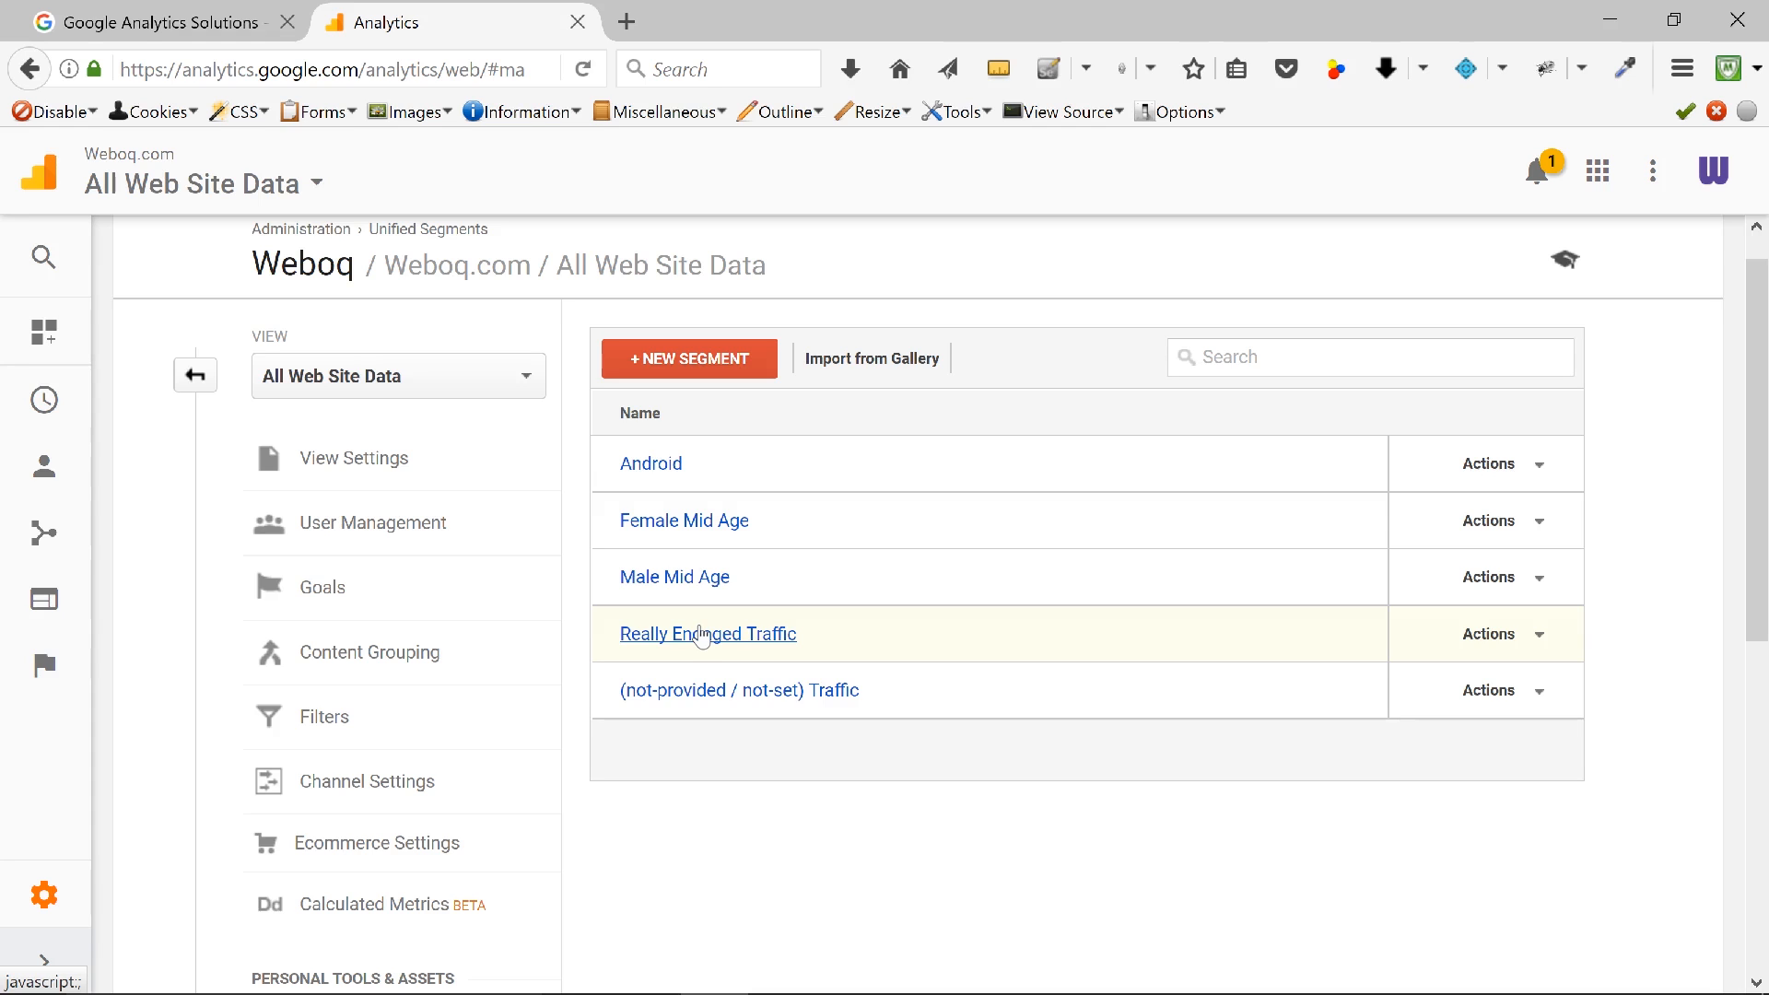
Step: Start a new segment named "Company LP" and open its Conditions settings
click(683, 365)
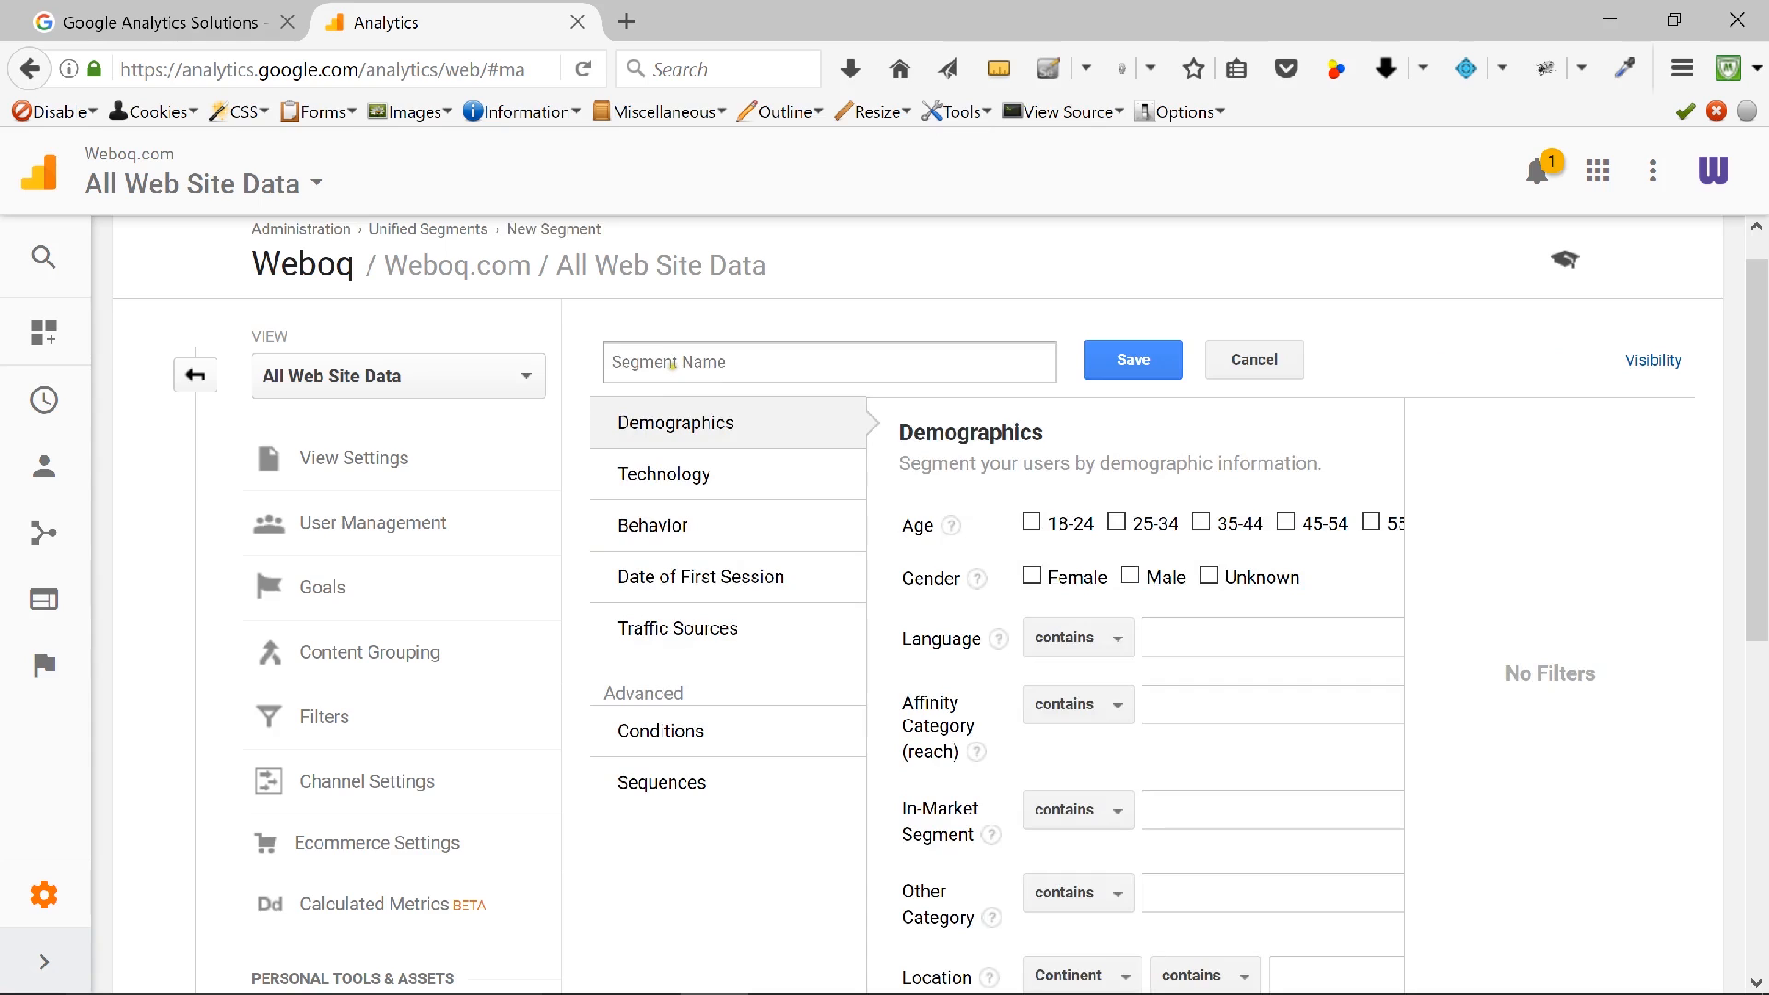
text(Company LP)
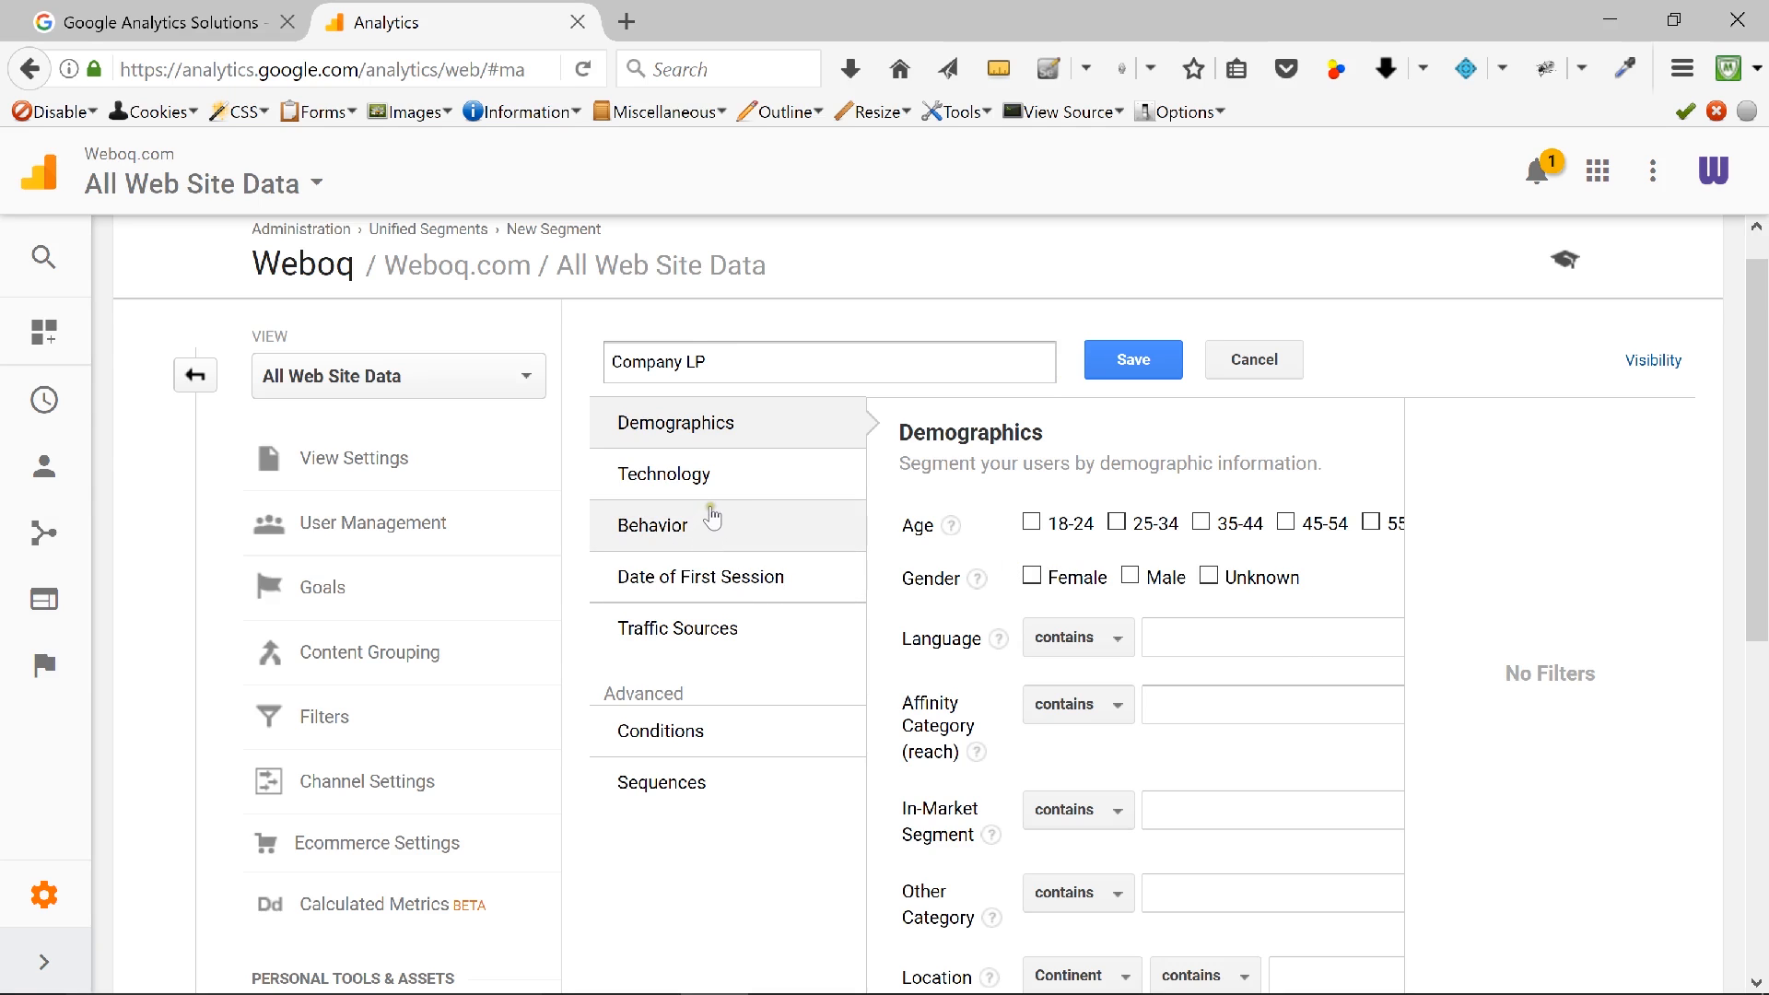
click(668, 728)
Step: Change the condition filter's dimension to Landing Page
click(1004, 578)
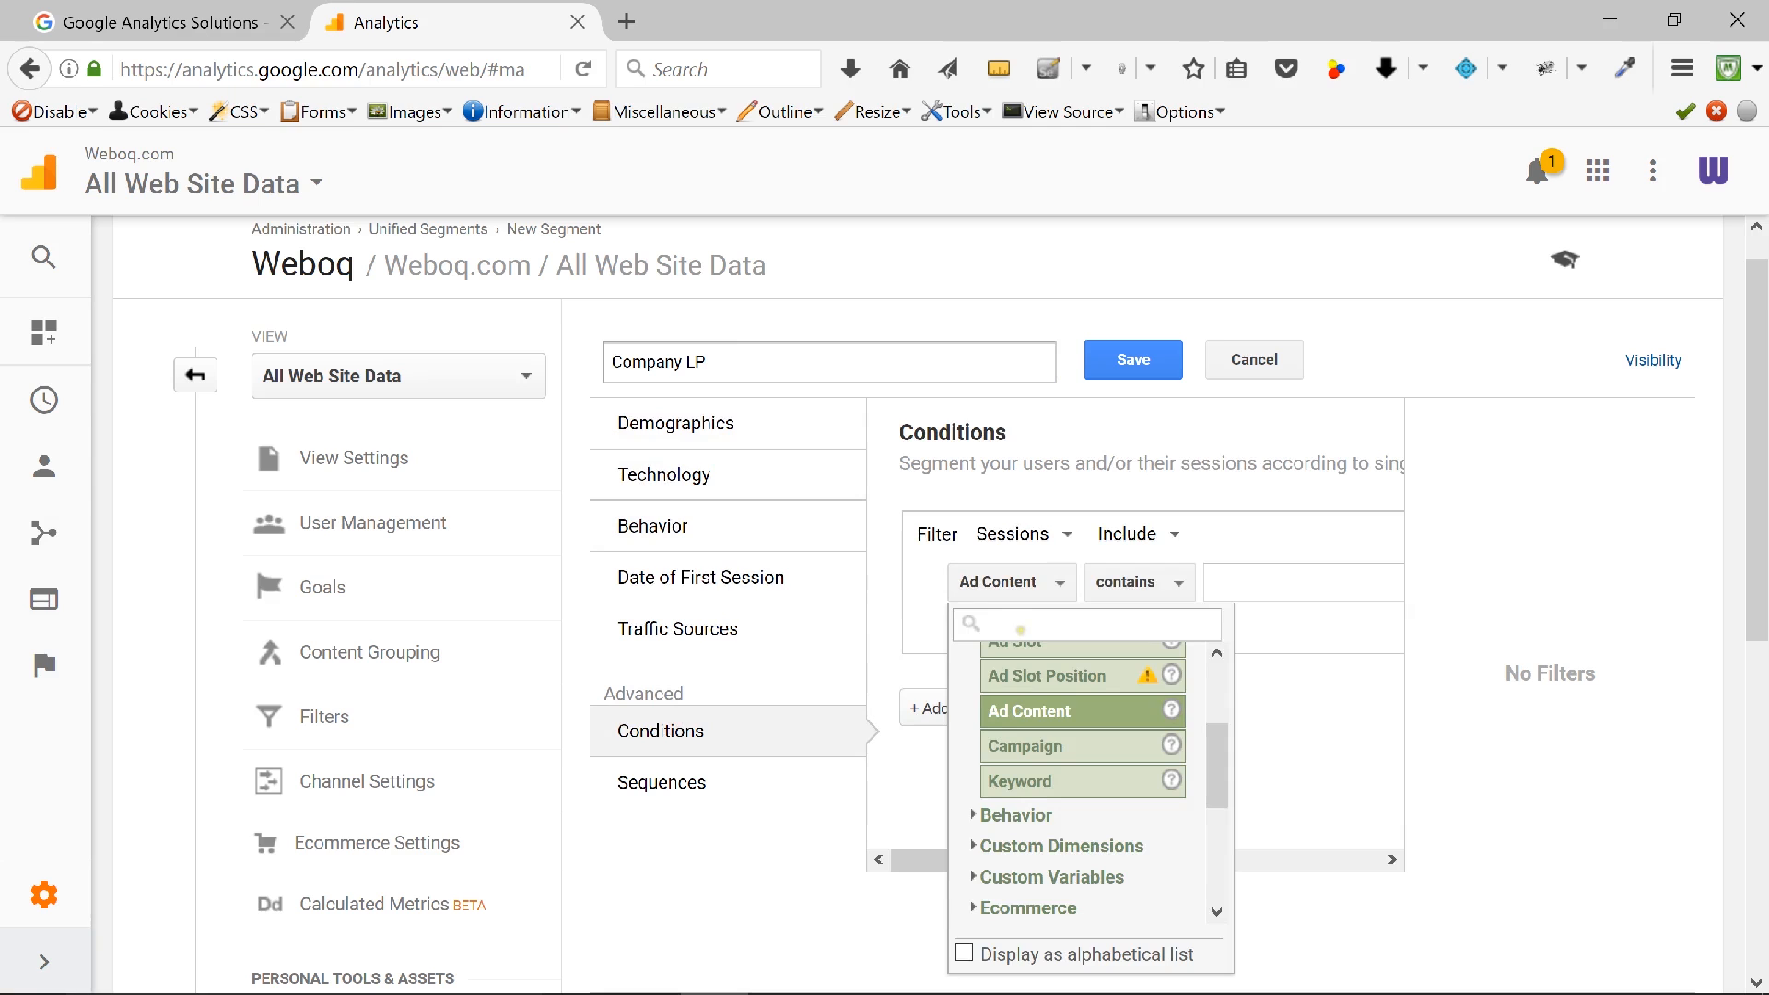
text(Pa)
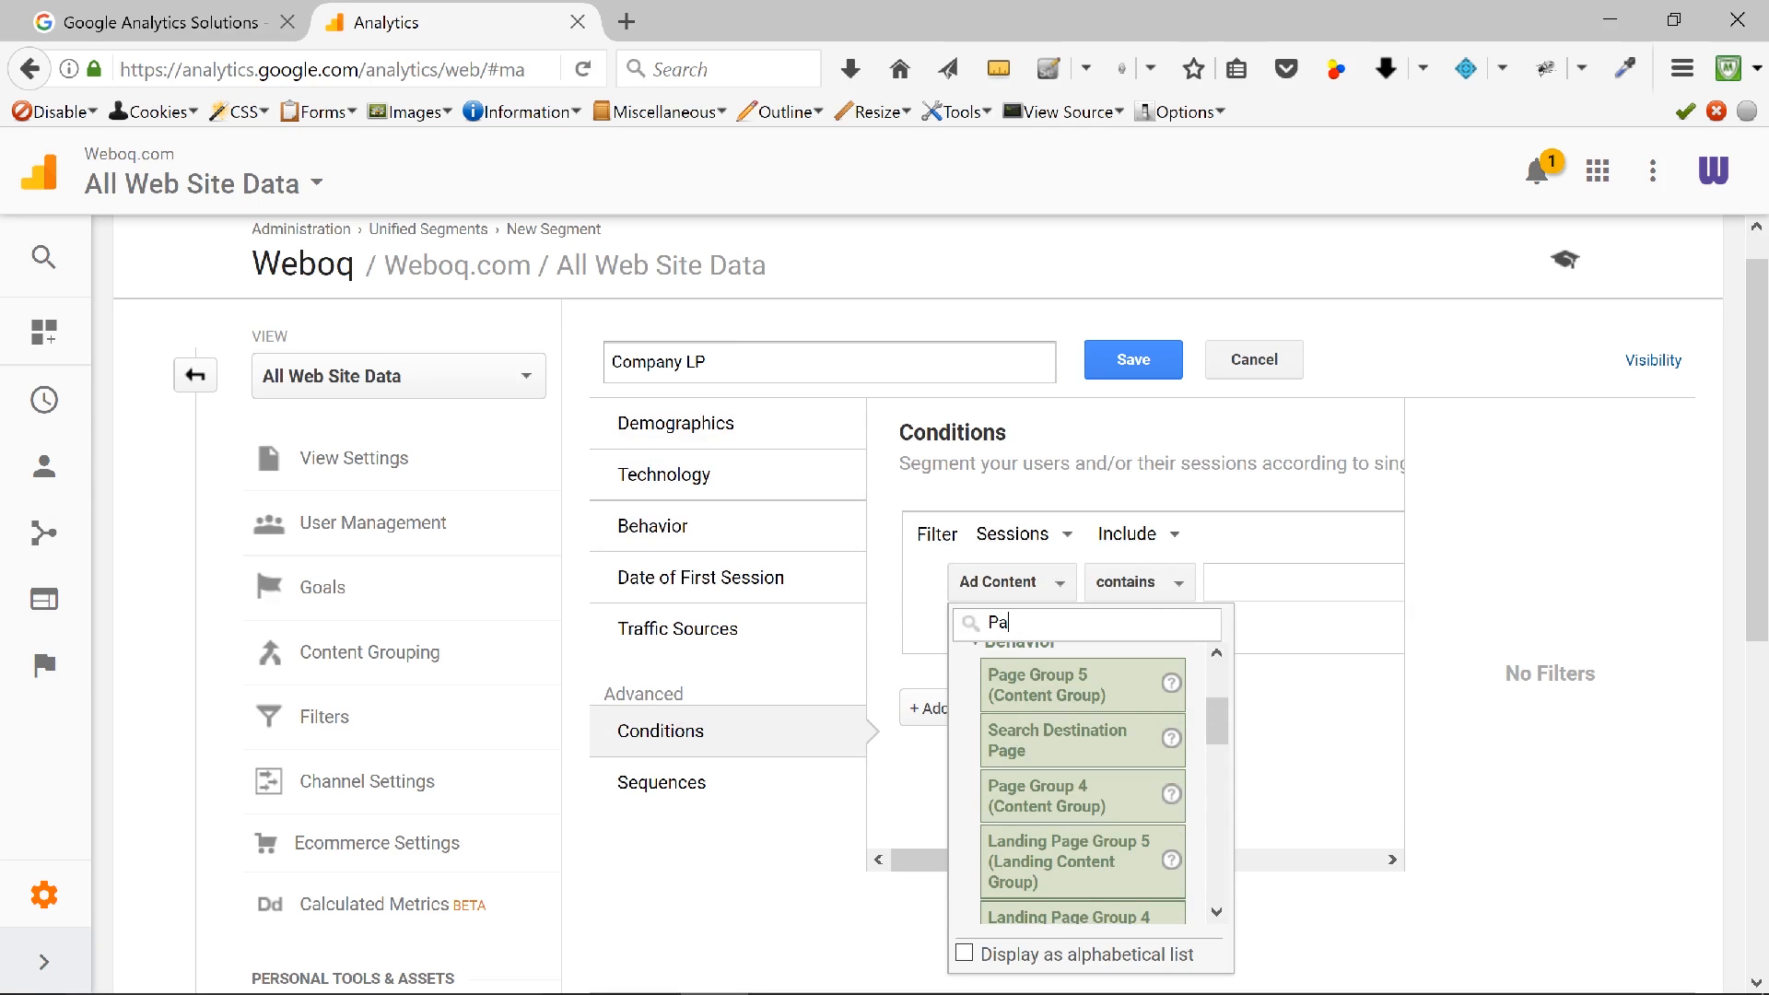
key(BackSpace)
key(BackSpace)
text(Landi)
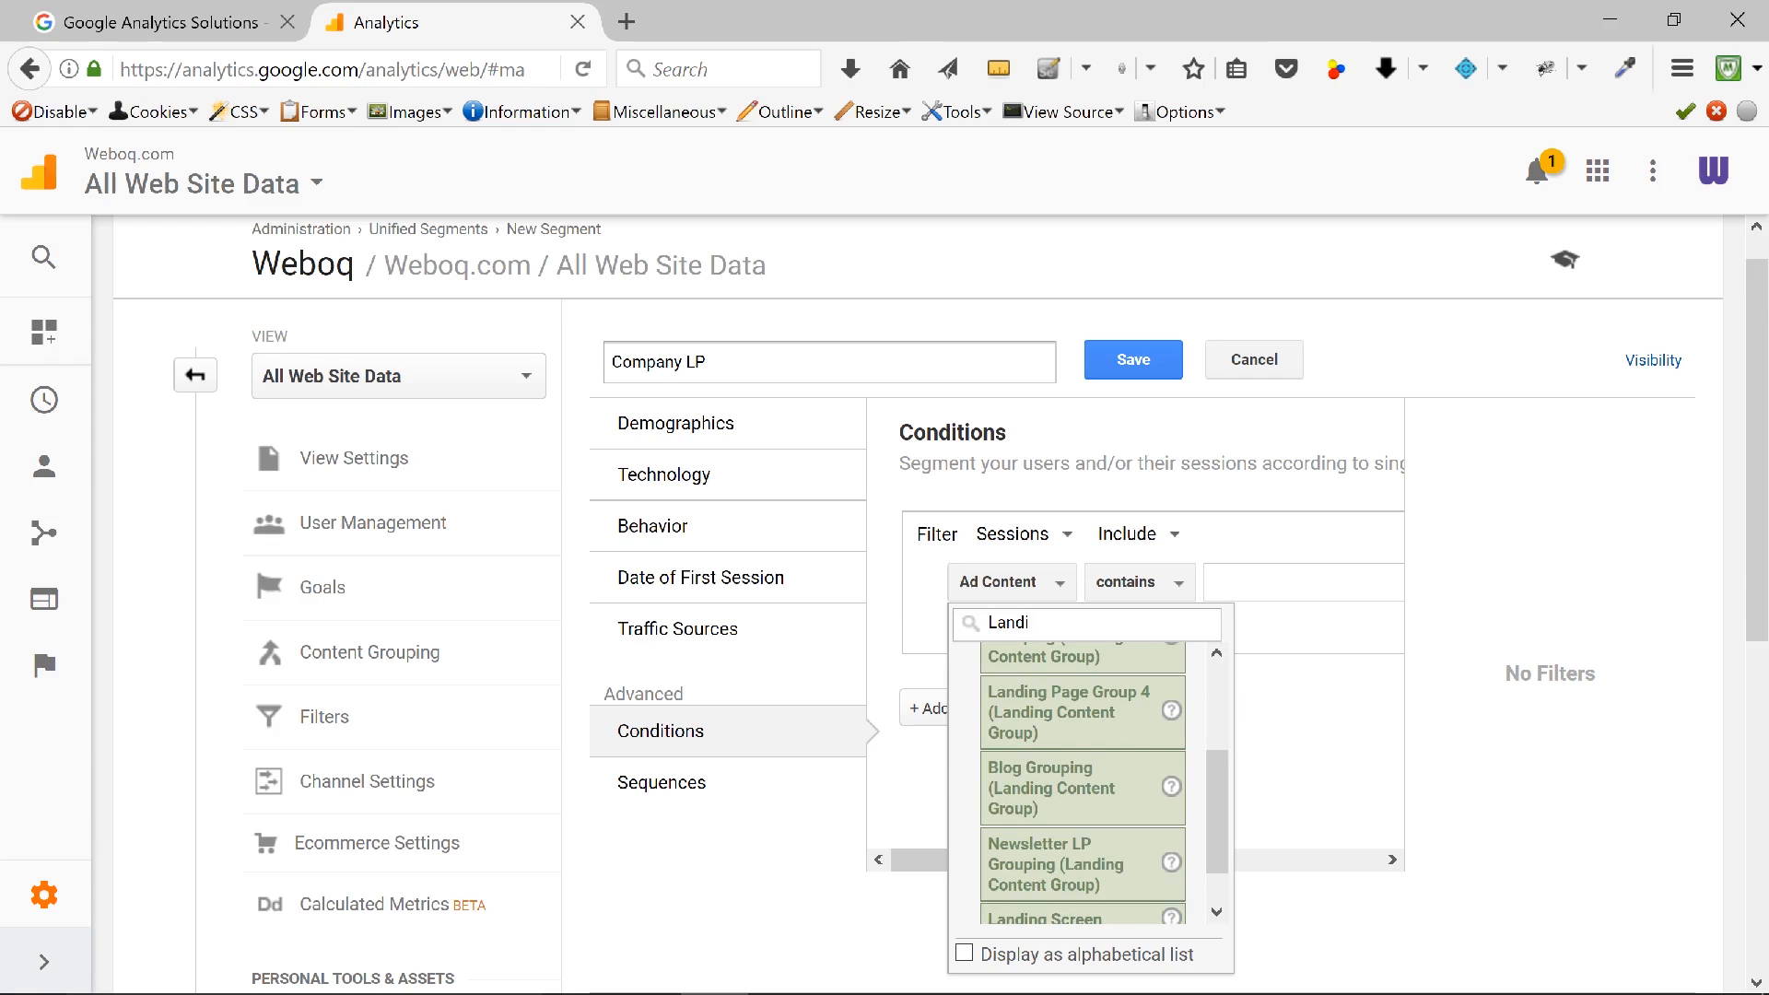
text(ng P)
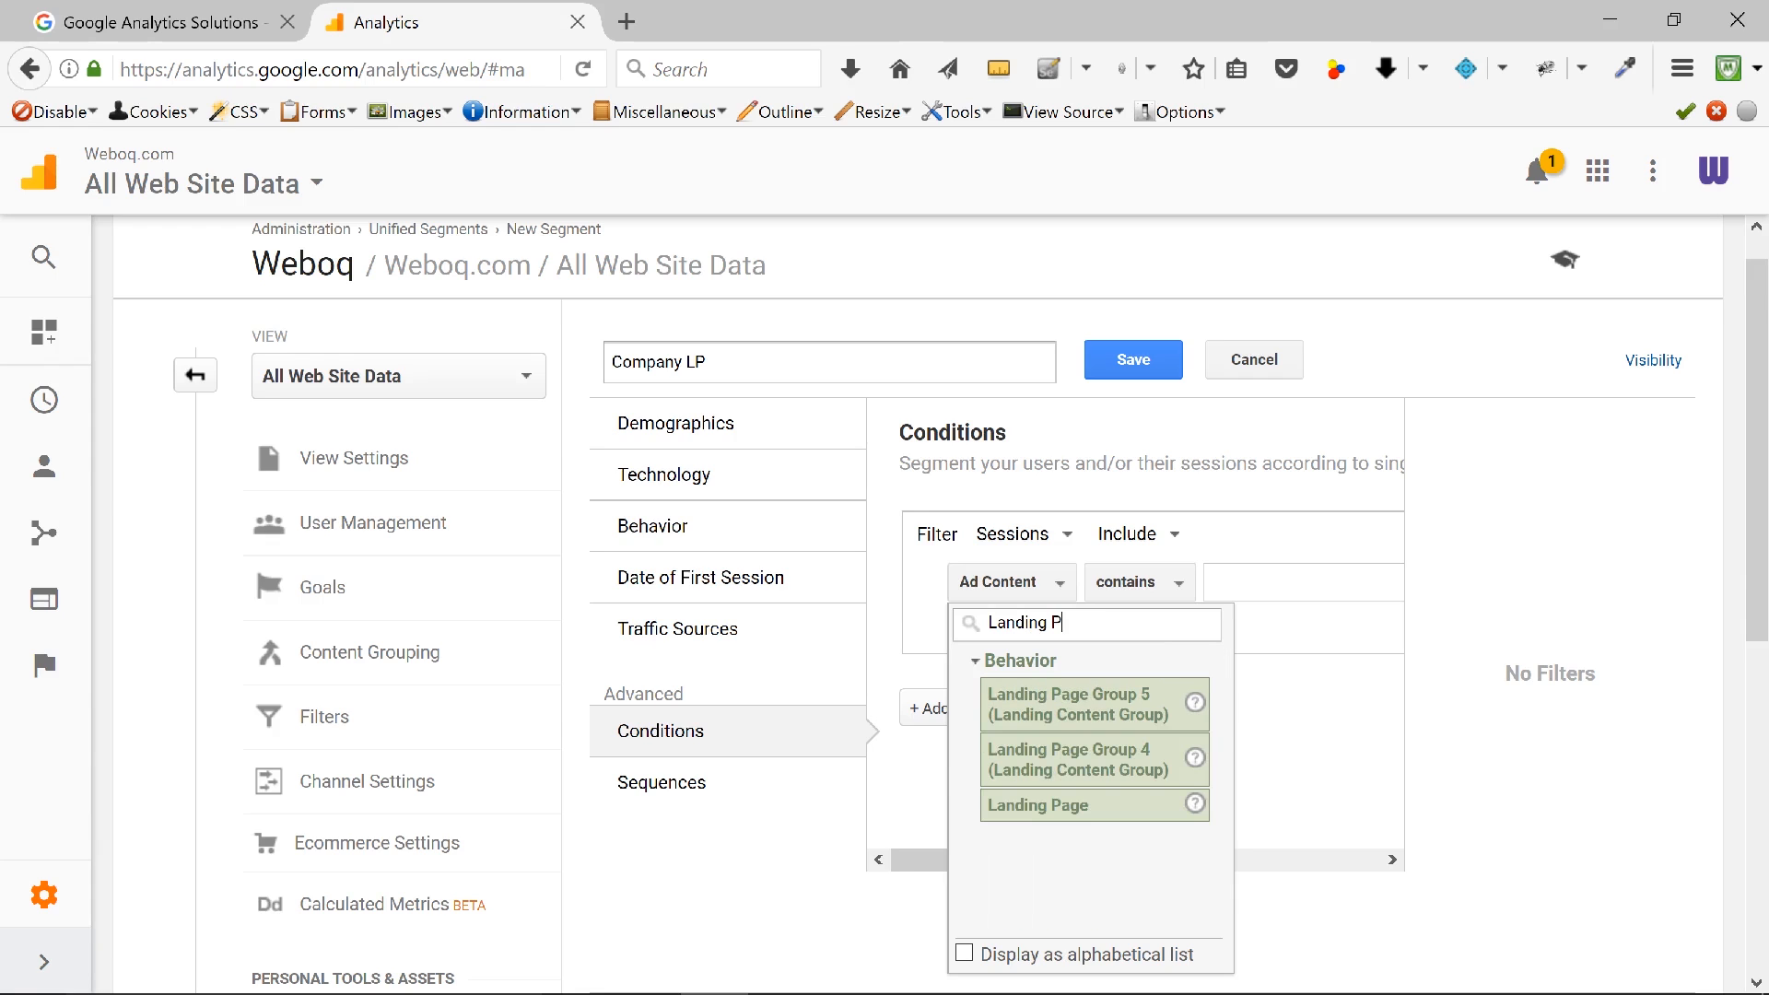
click(1052, 807)
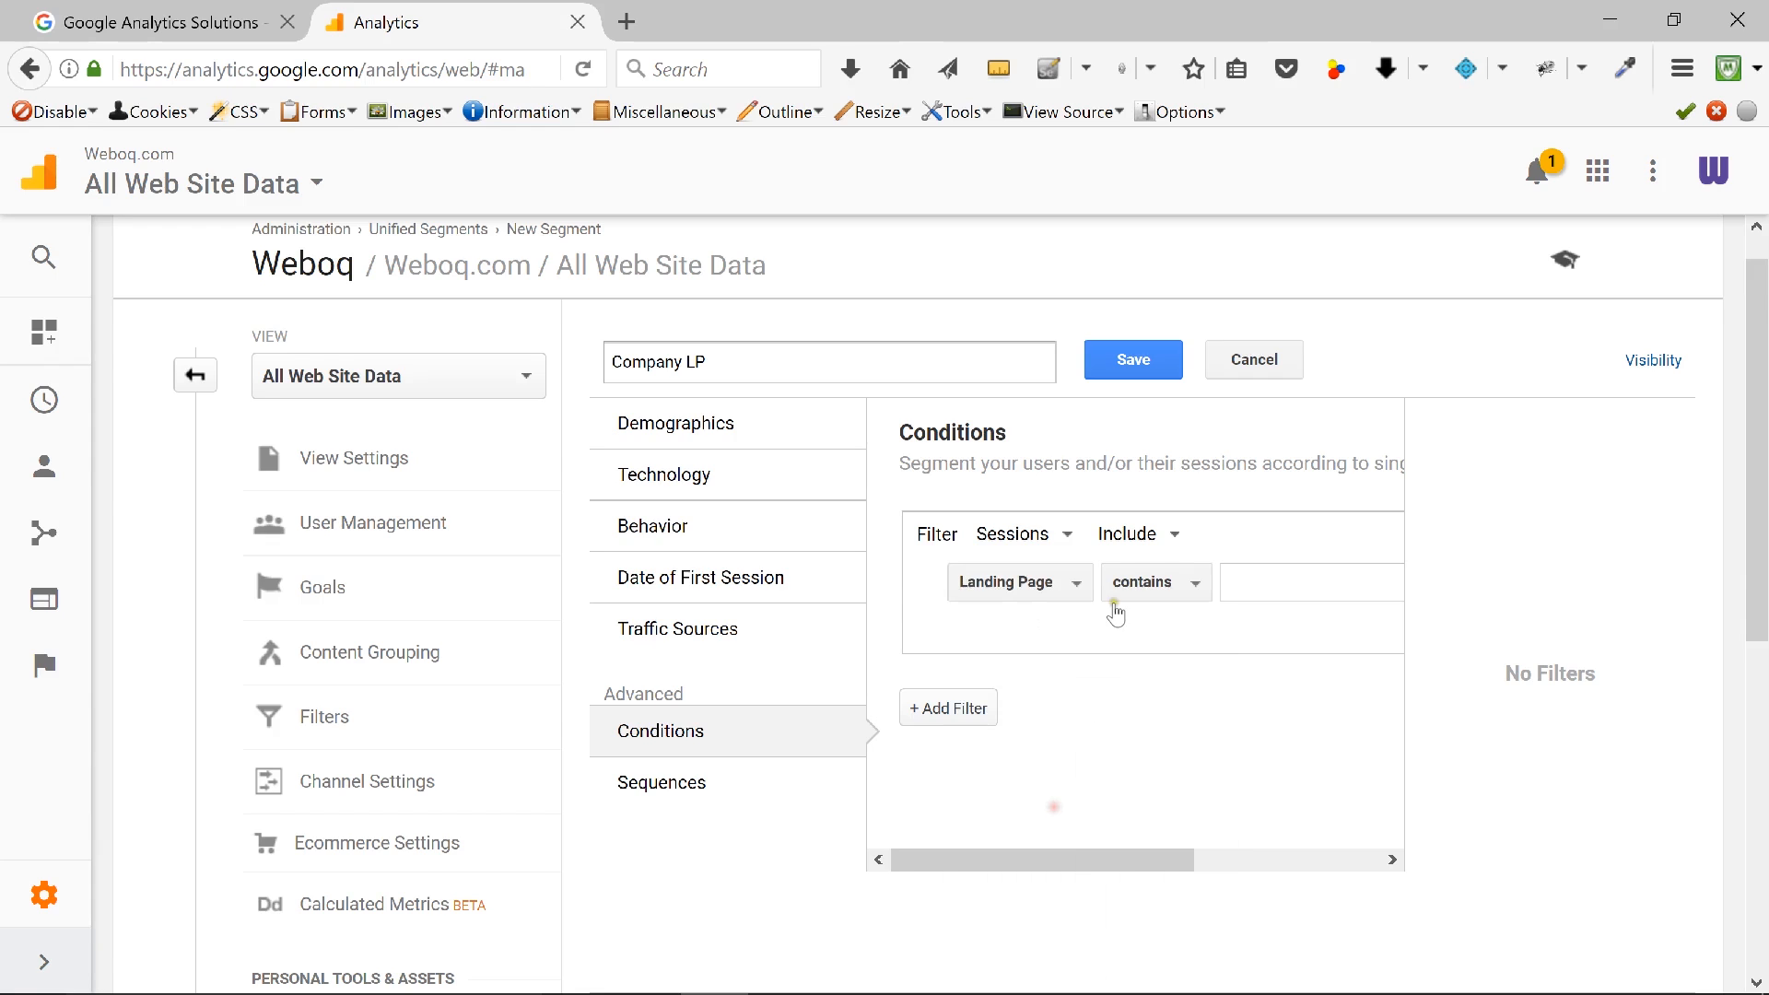
Step: Set the Landing Page condition to contain "/company/"
click(1284, 582)
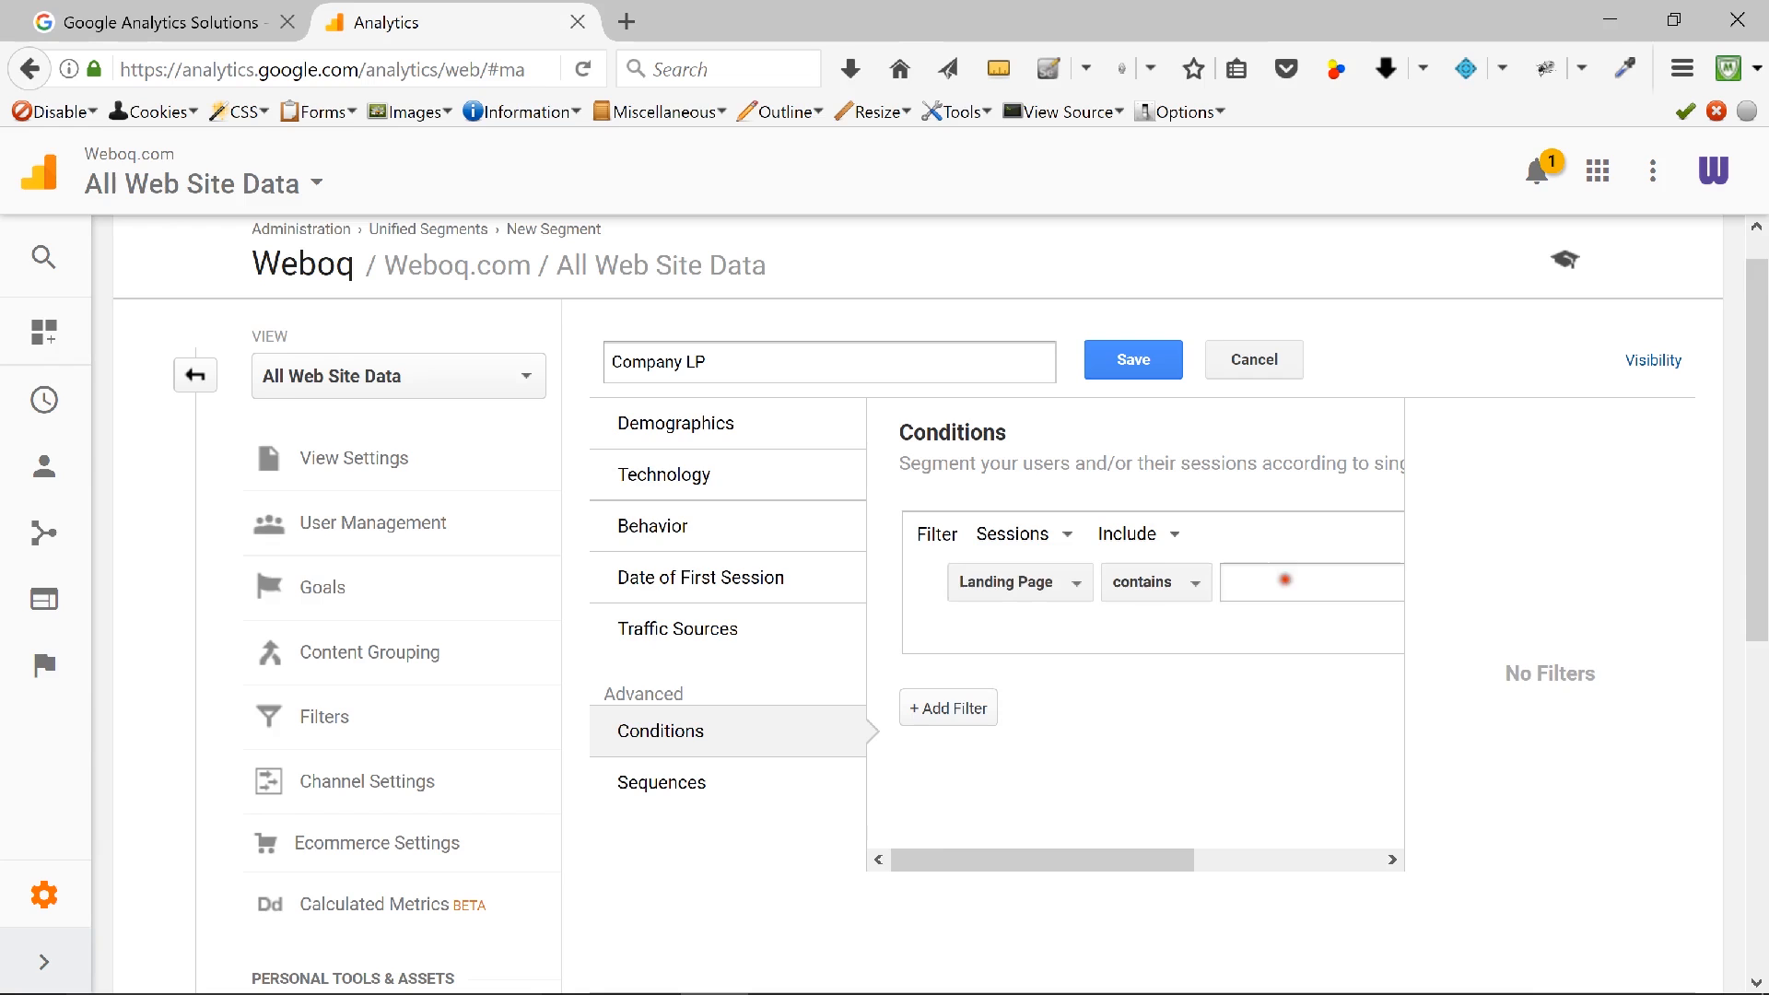
text(/c)
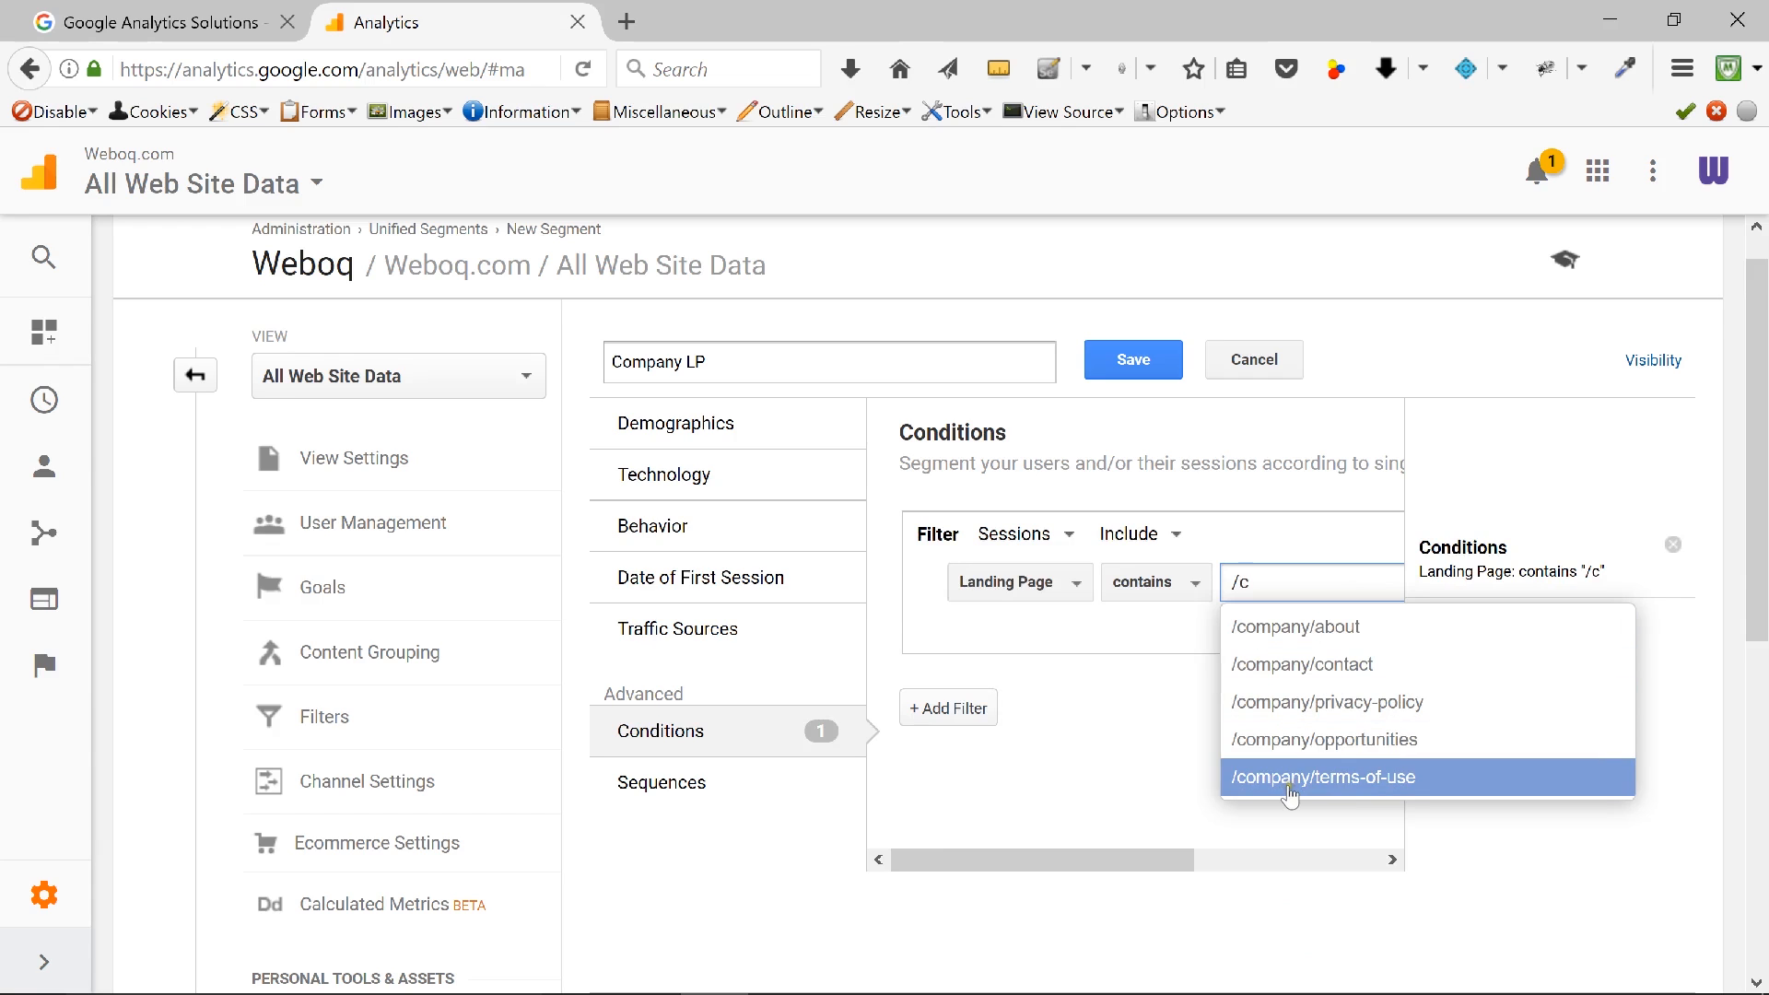
click(1290, 627)
drag(1317, 581, 1371, 583)
key(BackSpace)
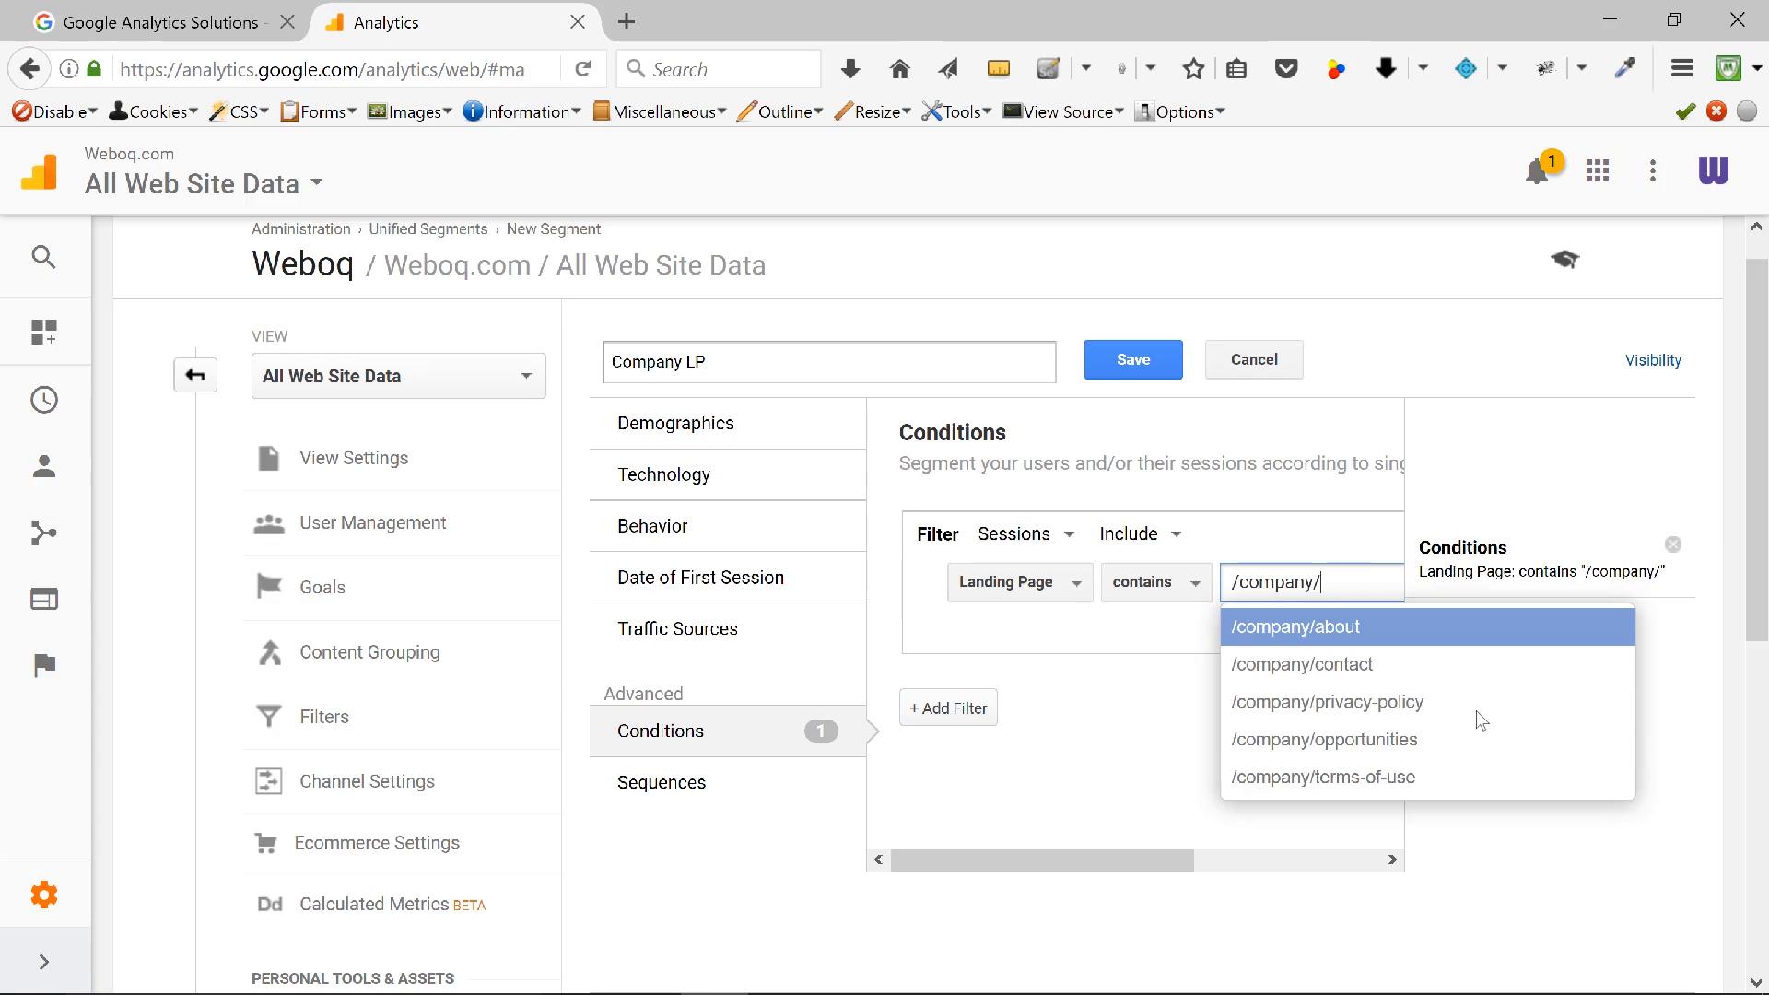
click(1511, 482)
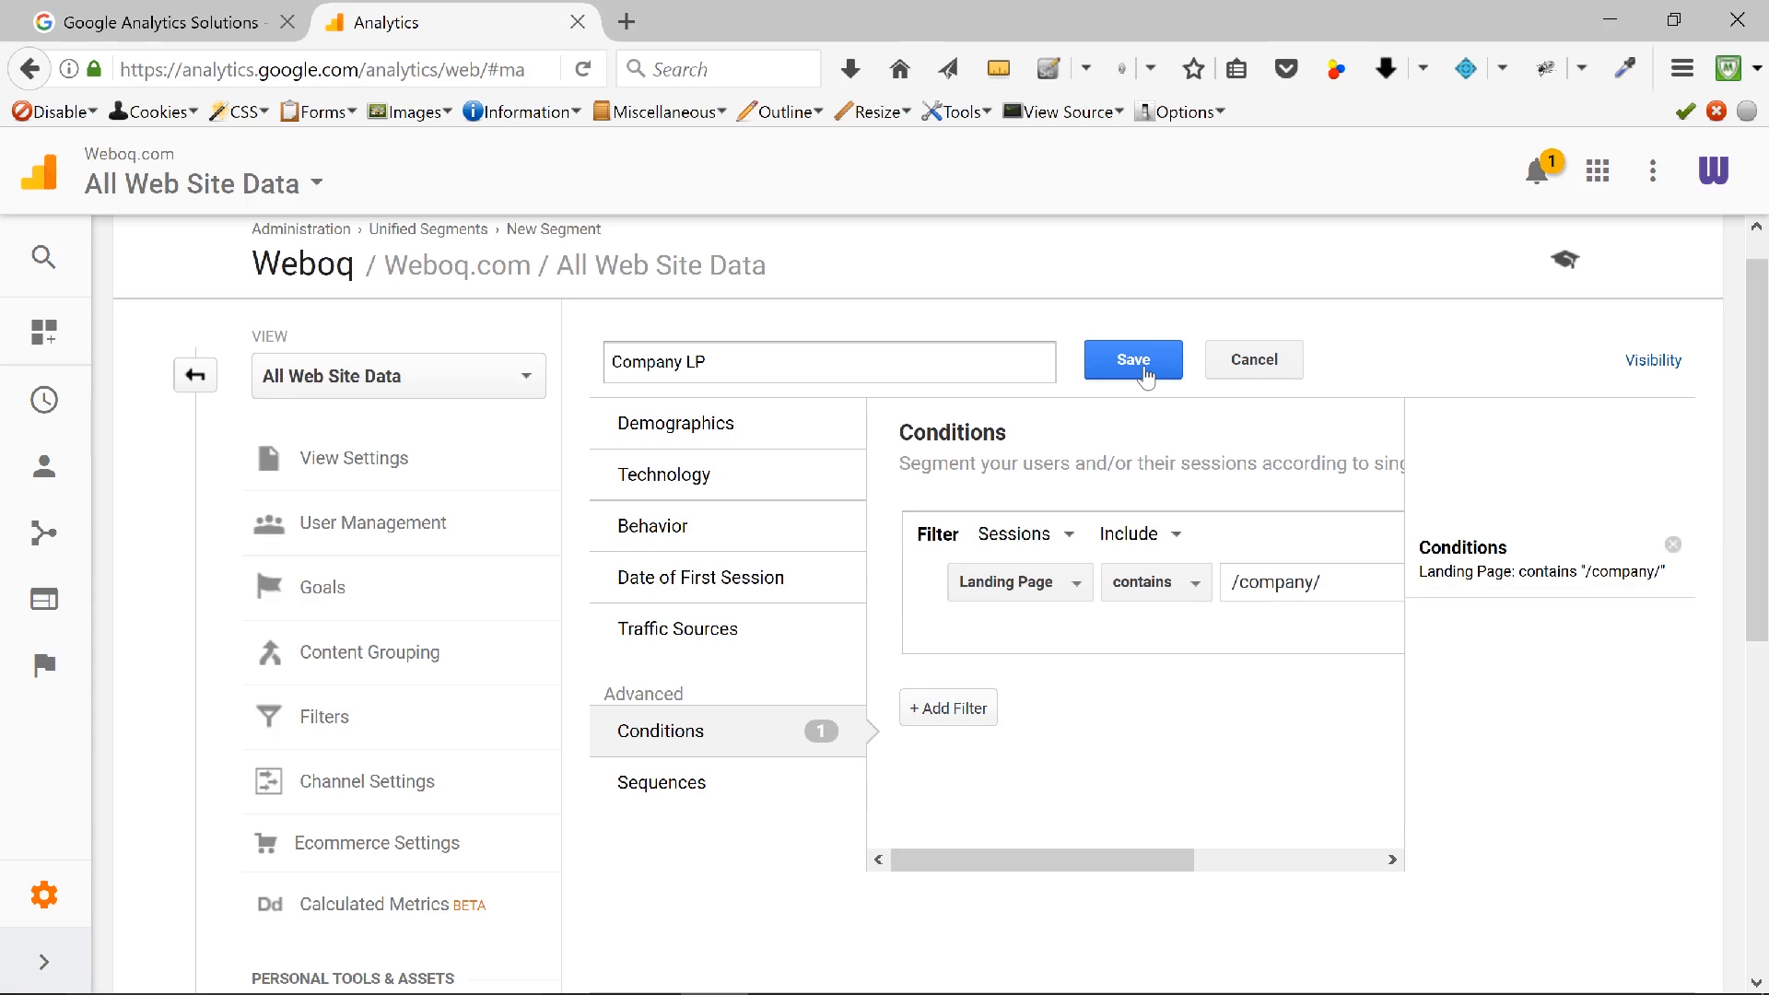
Step: Rename the segment "Company Landing Pages" and save it
drag(685, 361, 713, 361)
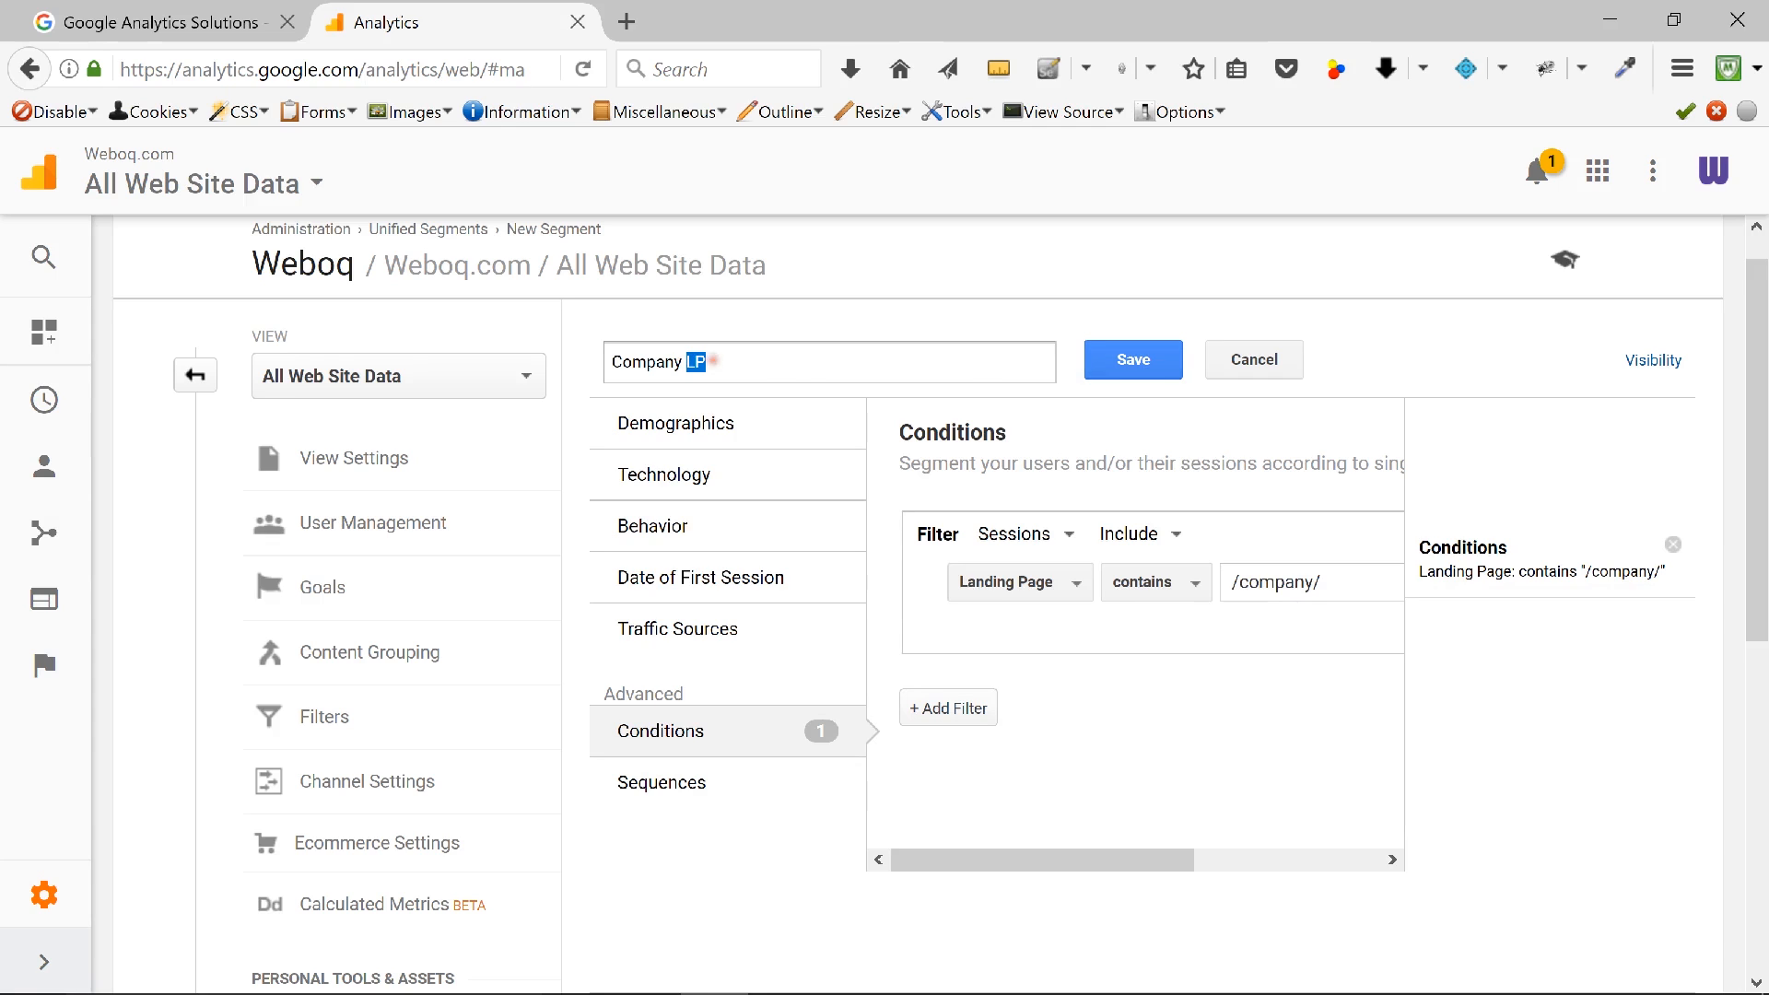
text(Landing Pages)
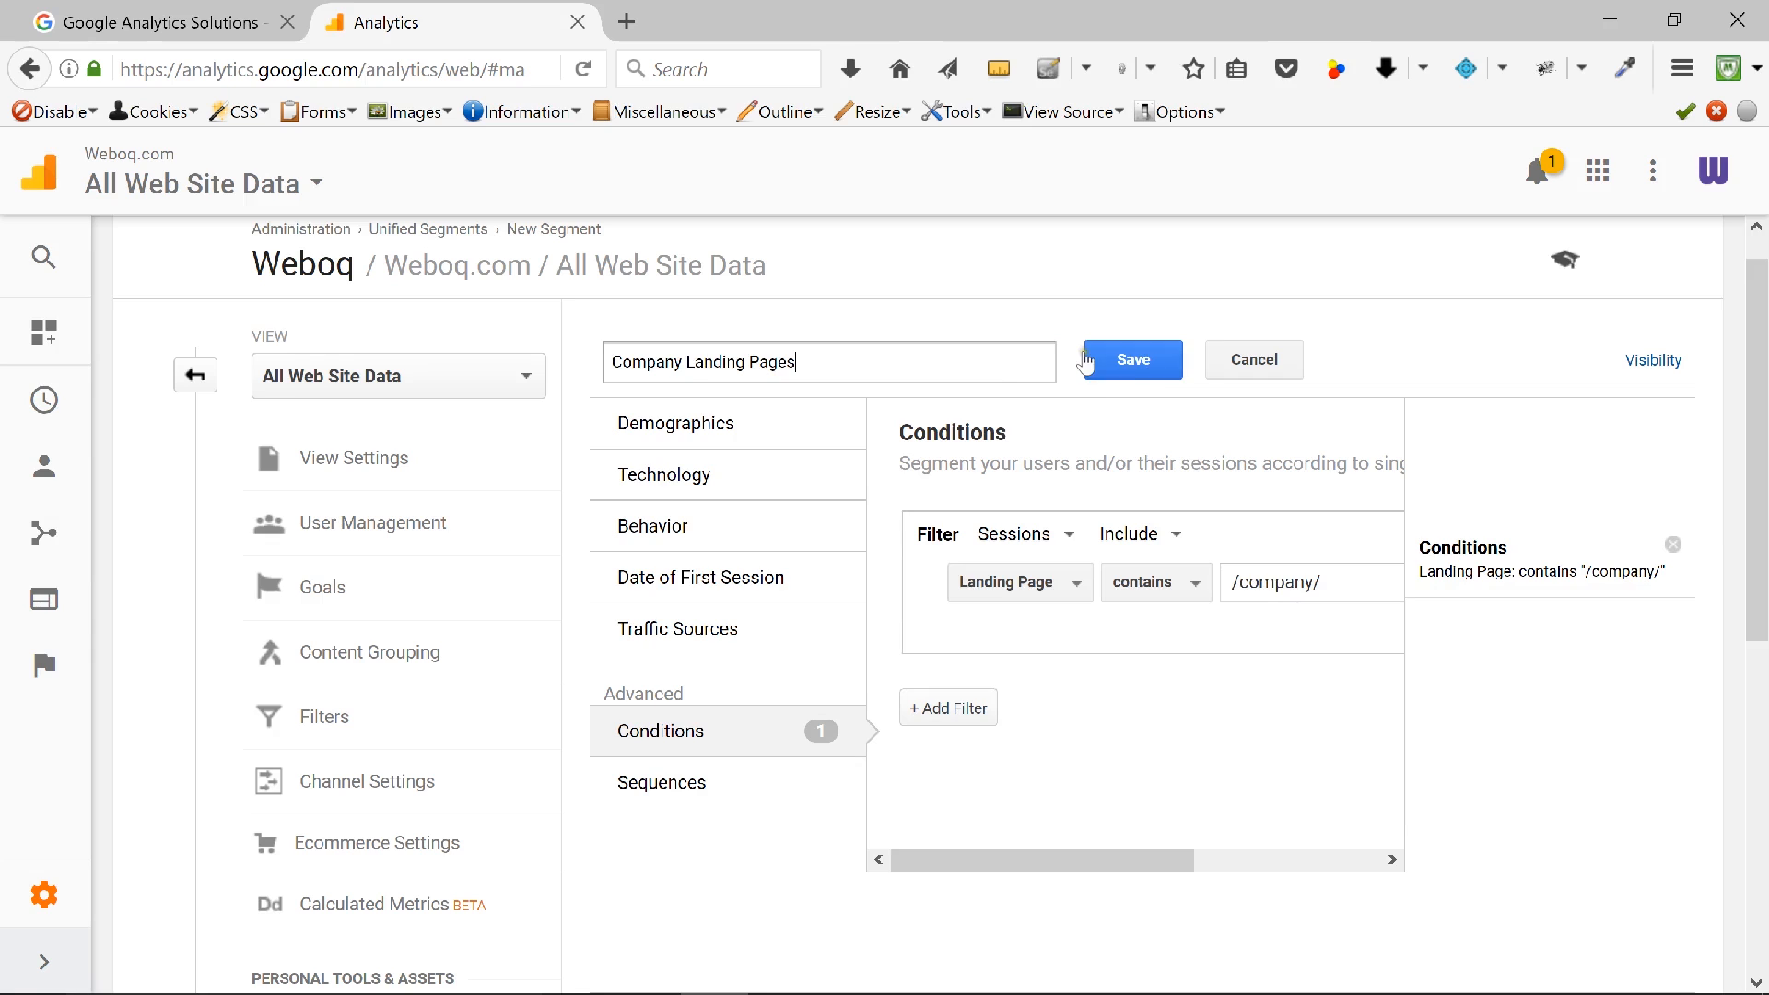
click(1136, 365)
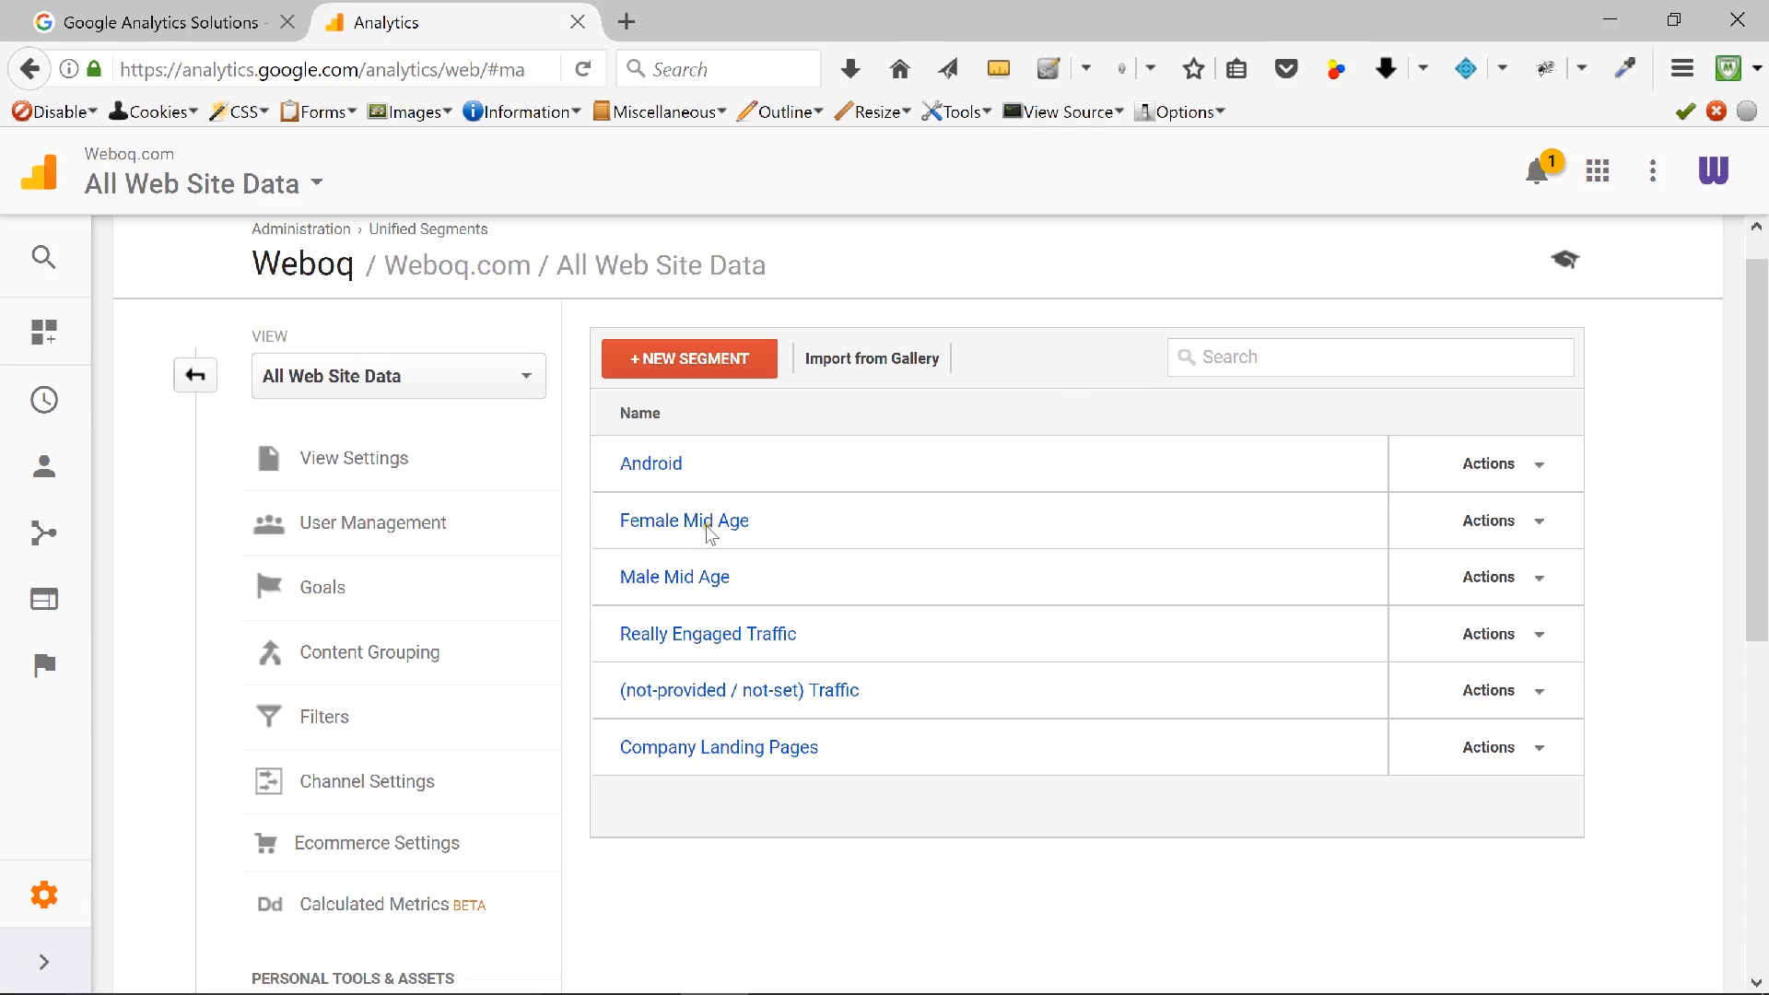
Step: Start another new segment named "Google Paid (CPC)" and open its Conditions settings
click(679, 375)
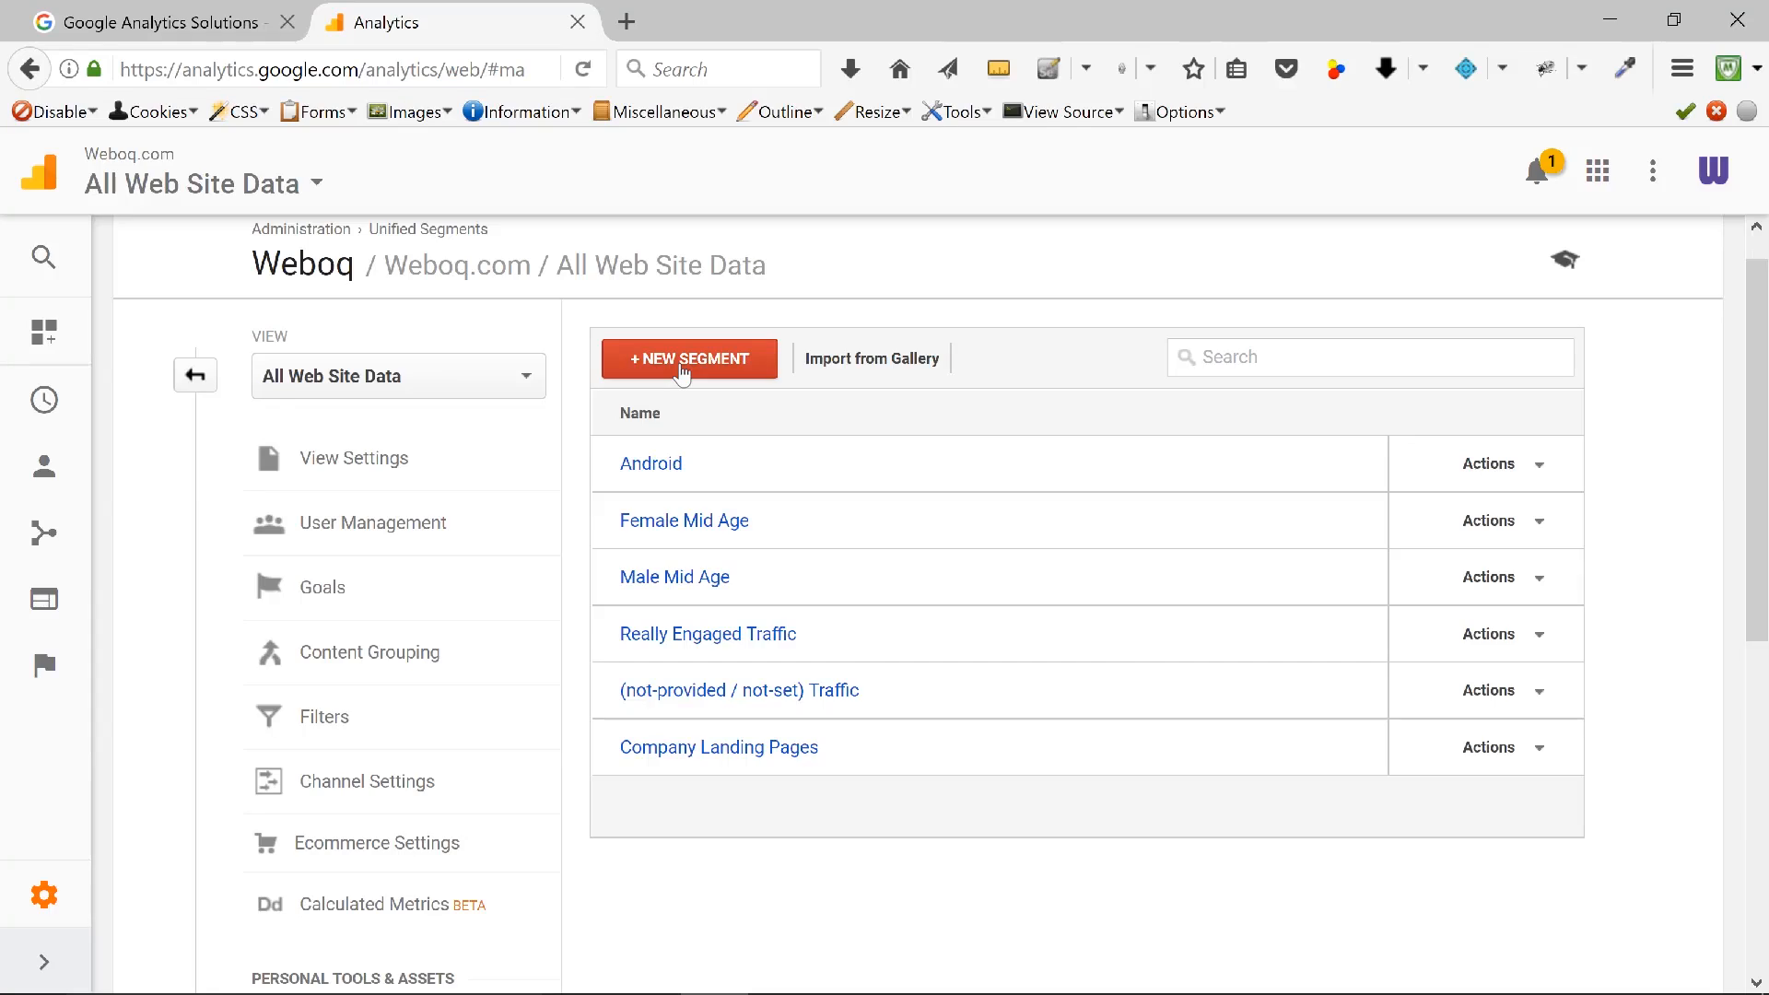
click(682, 360)
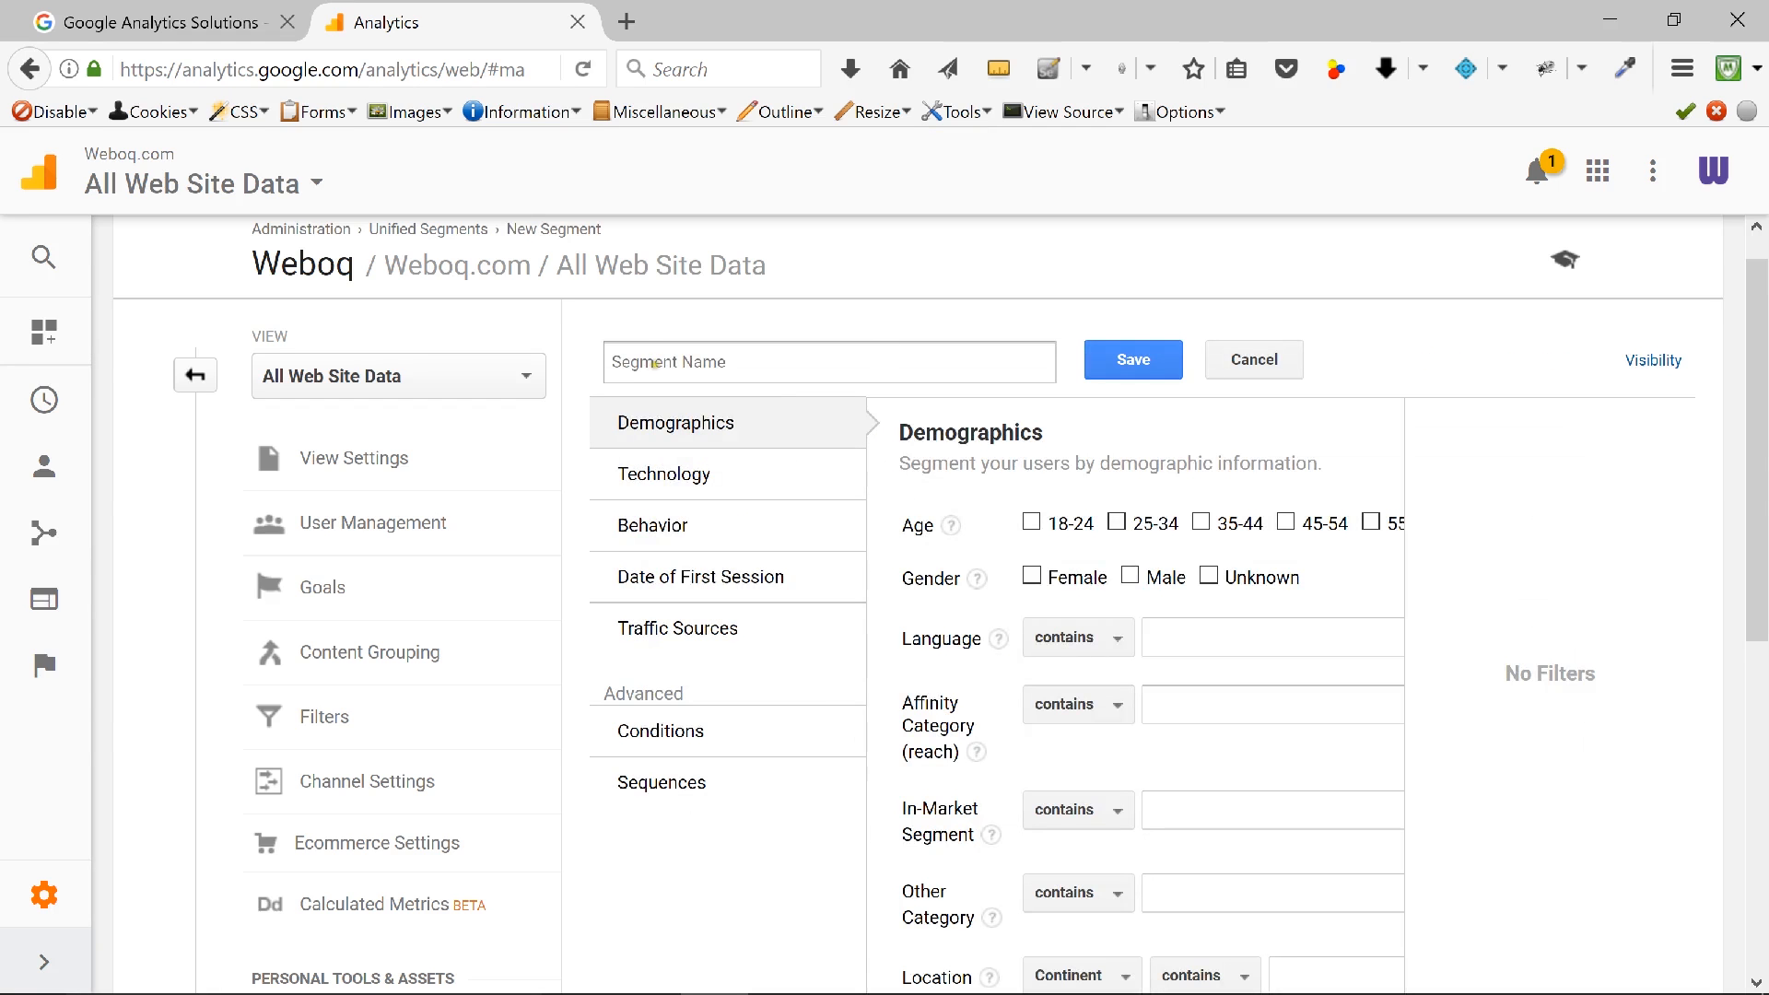
text(Google Paid (CPC))
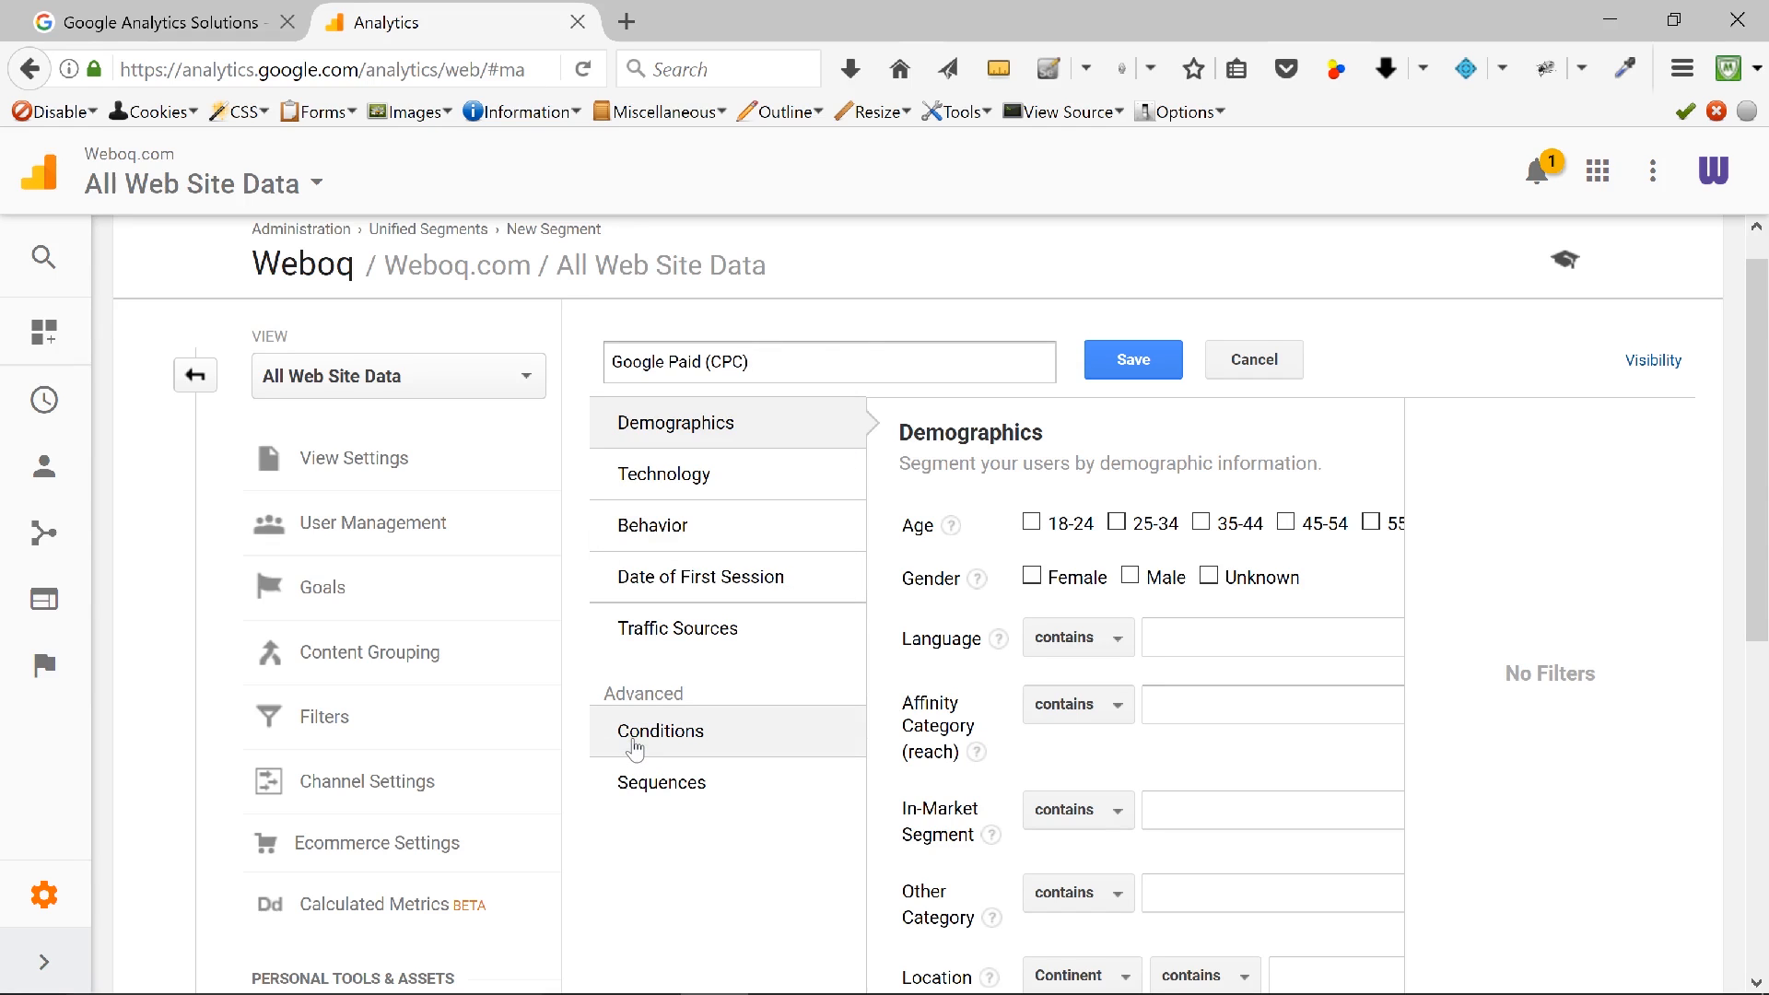
click(634, 740)
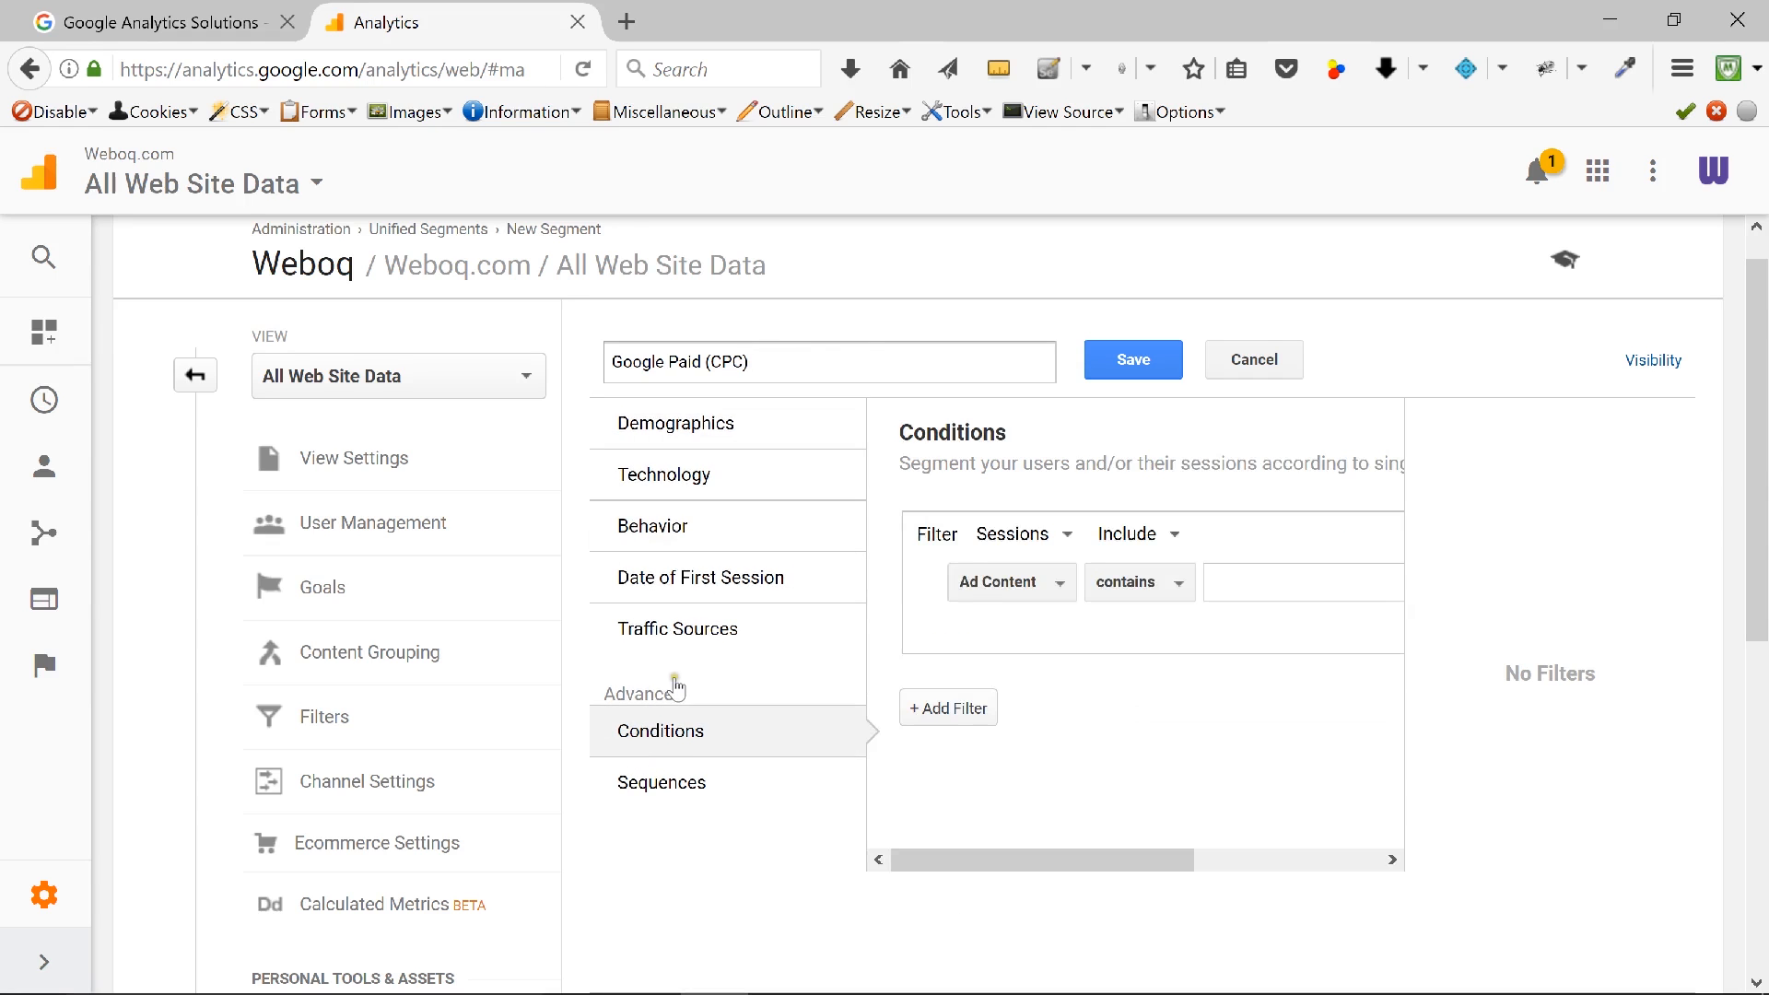
Step: Set the first filter to include sessions whose Source contains "google"
click(1016, 594)
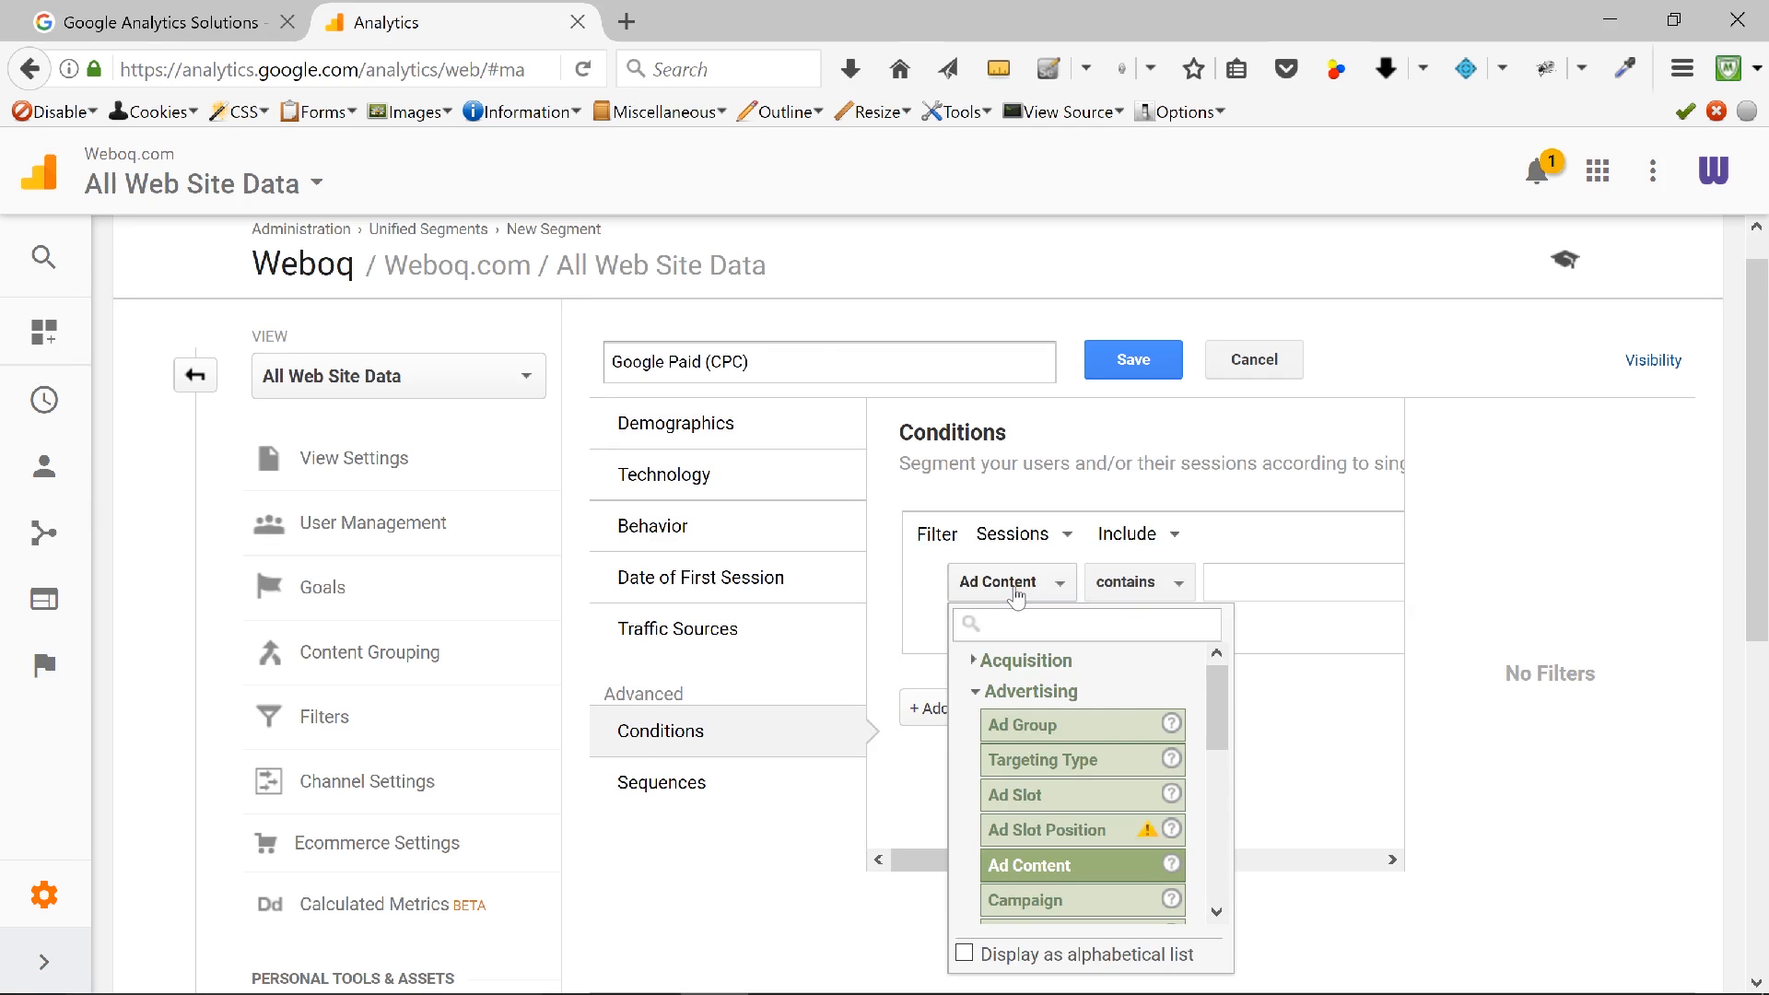
text(Sour)
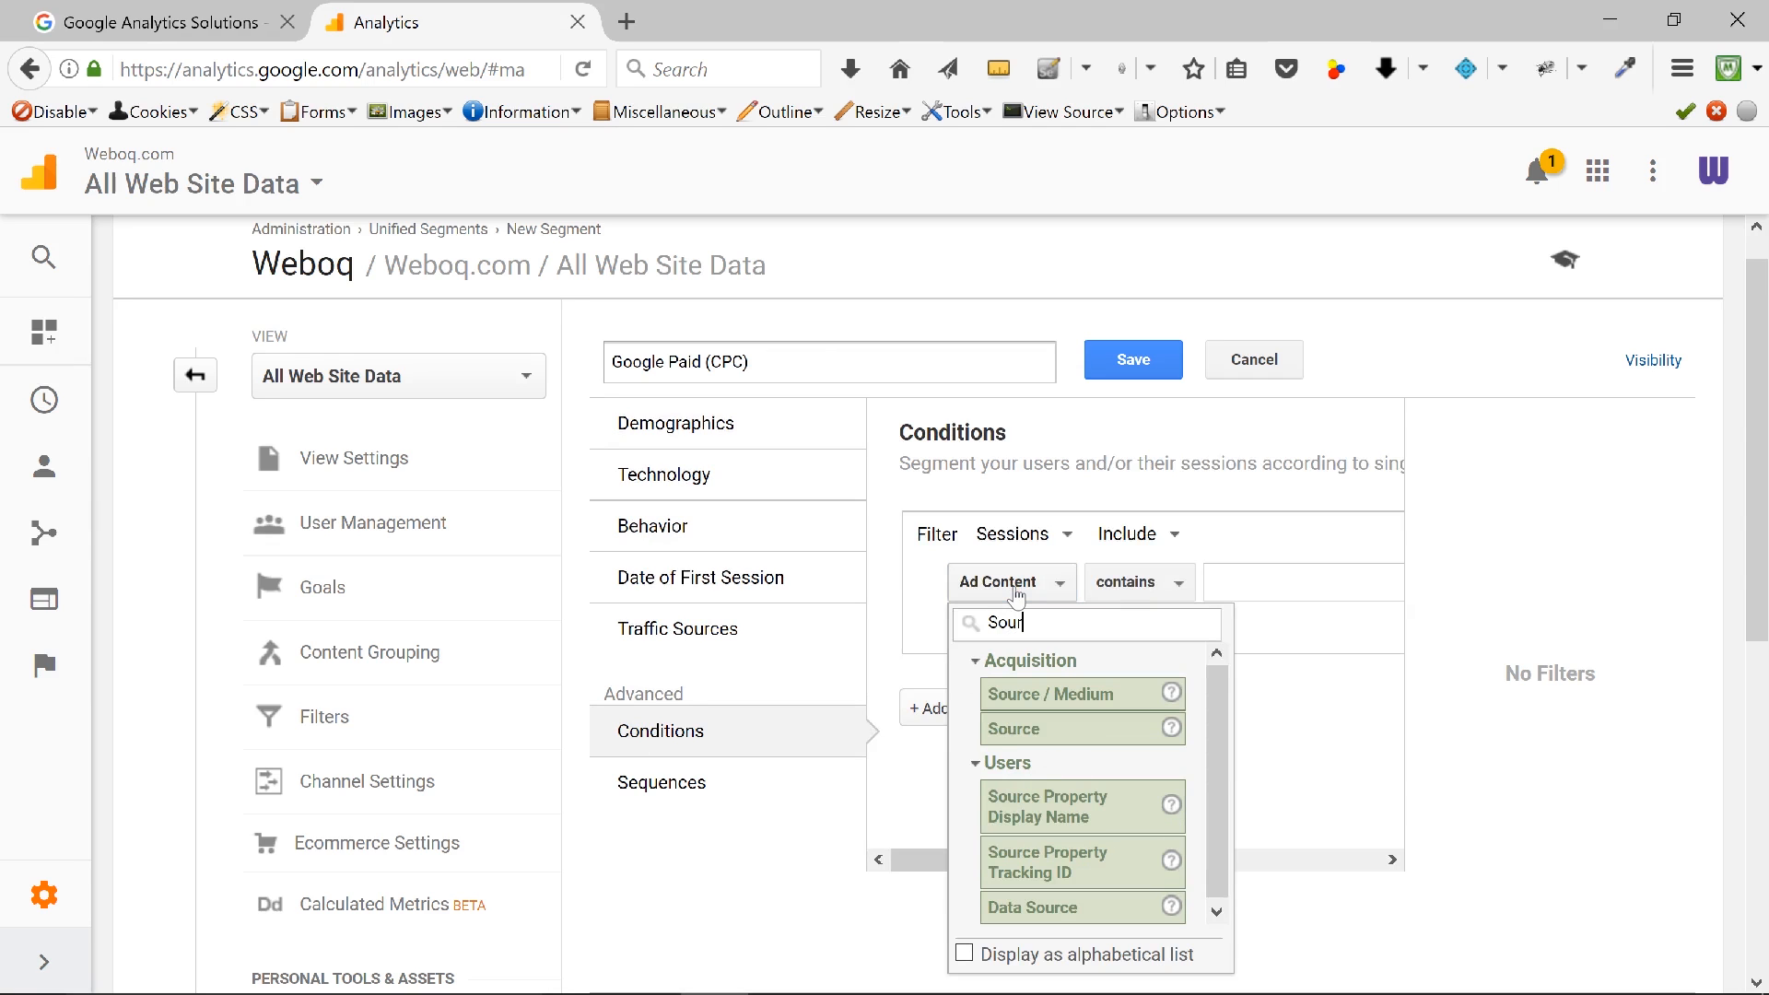
click(1041, 729)
click(1210, 592)
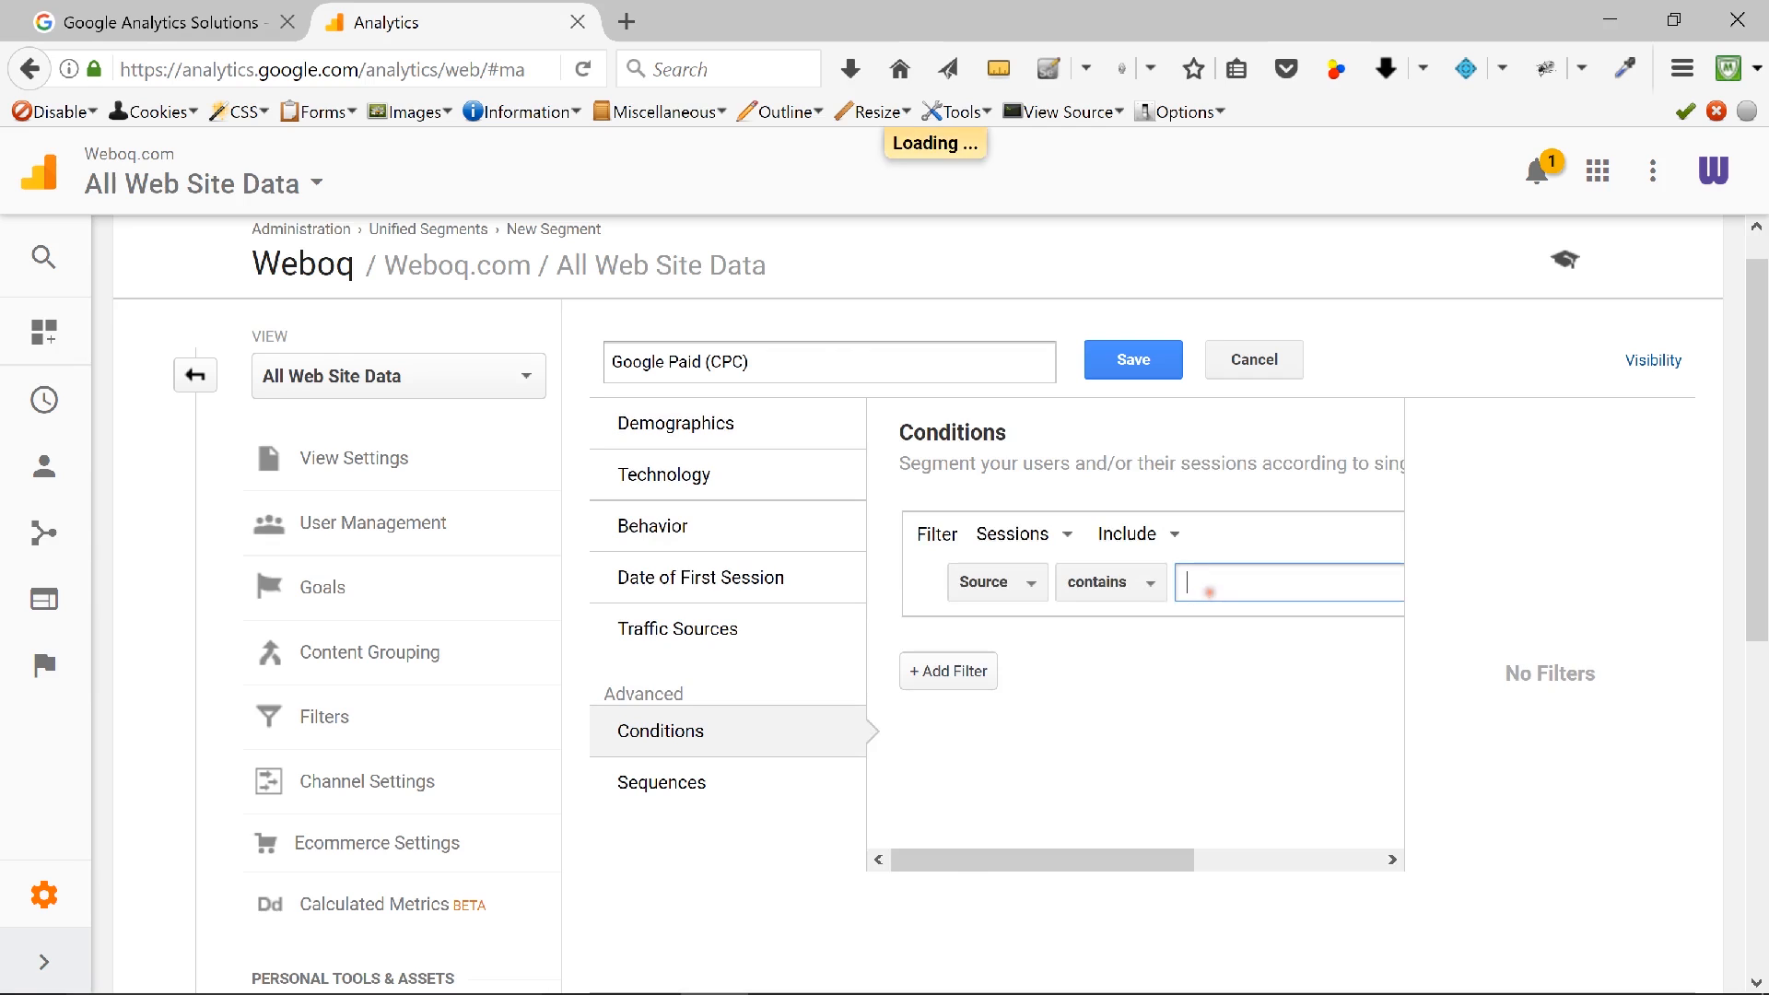
text(go)
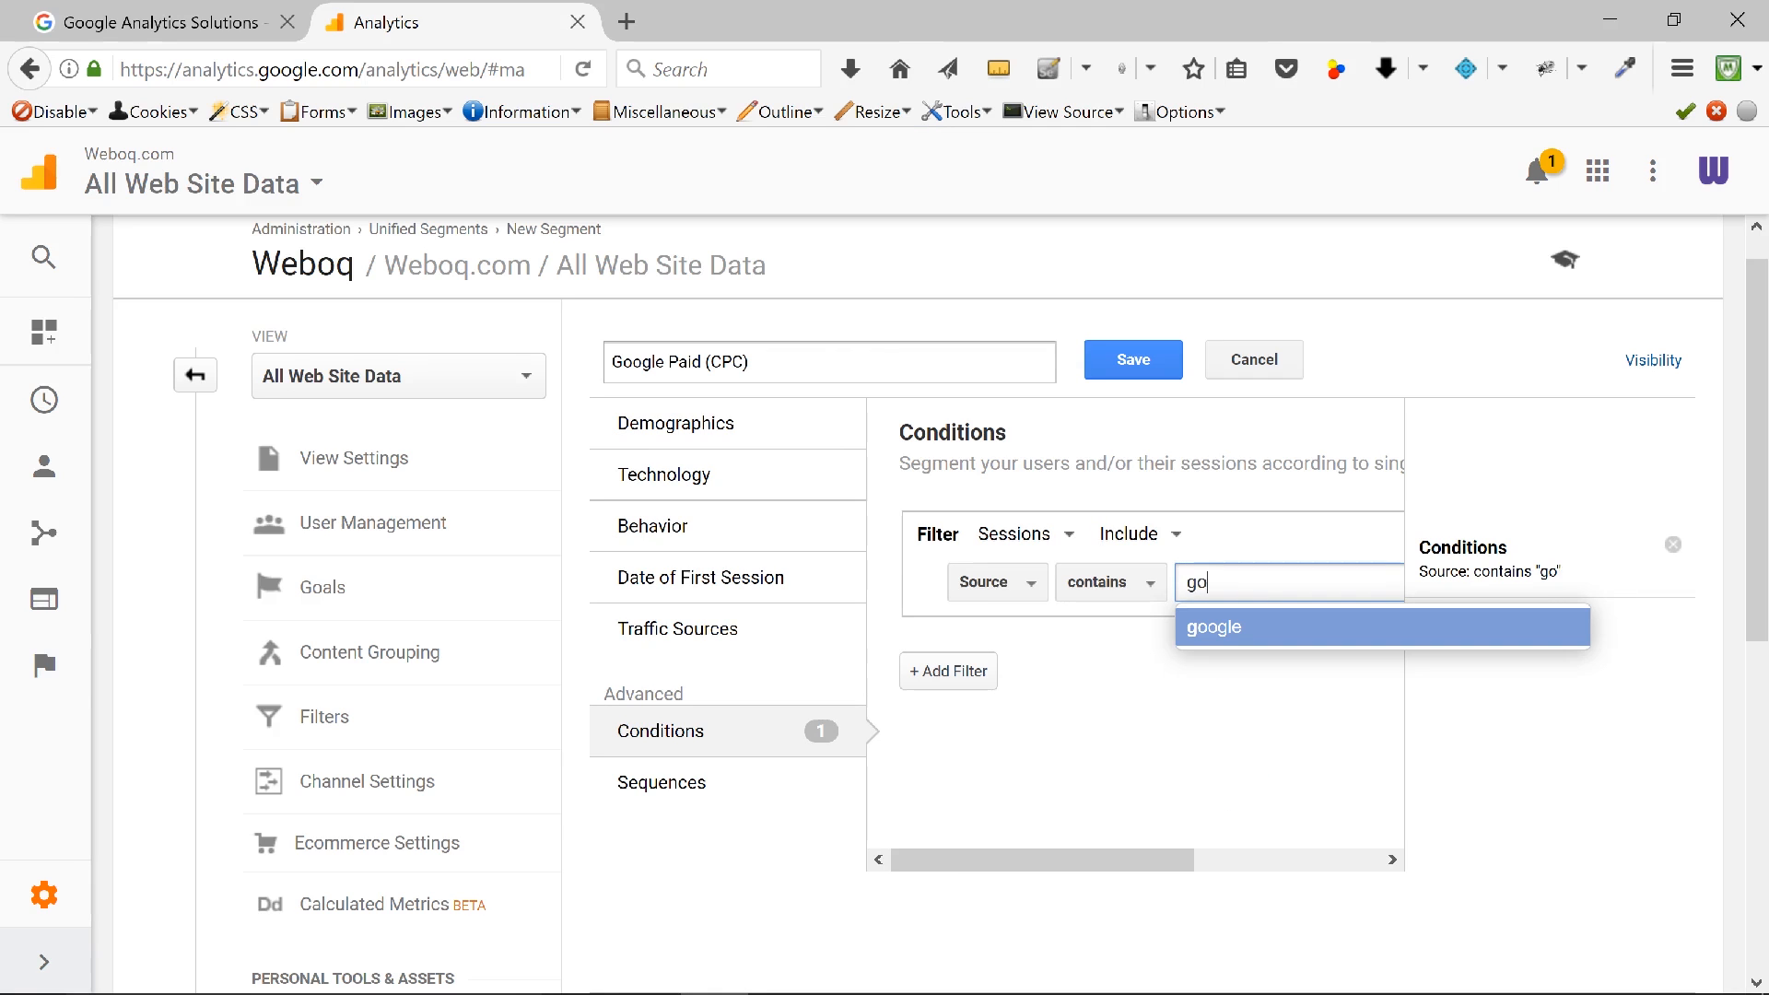
click(1207, 634)
Step: Add a second filter that includes sessions whose Medium contains "cpc"
click(931, 677)
click(1011, 717)
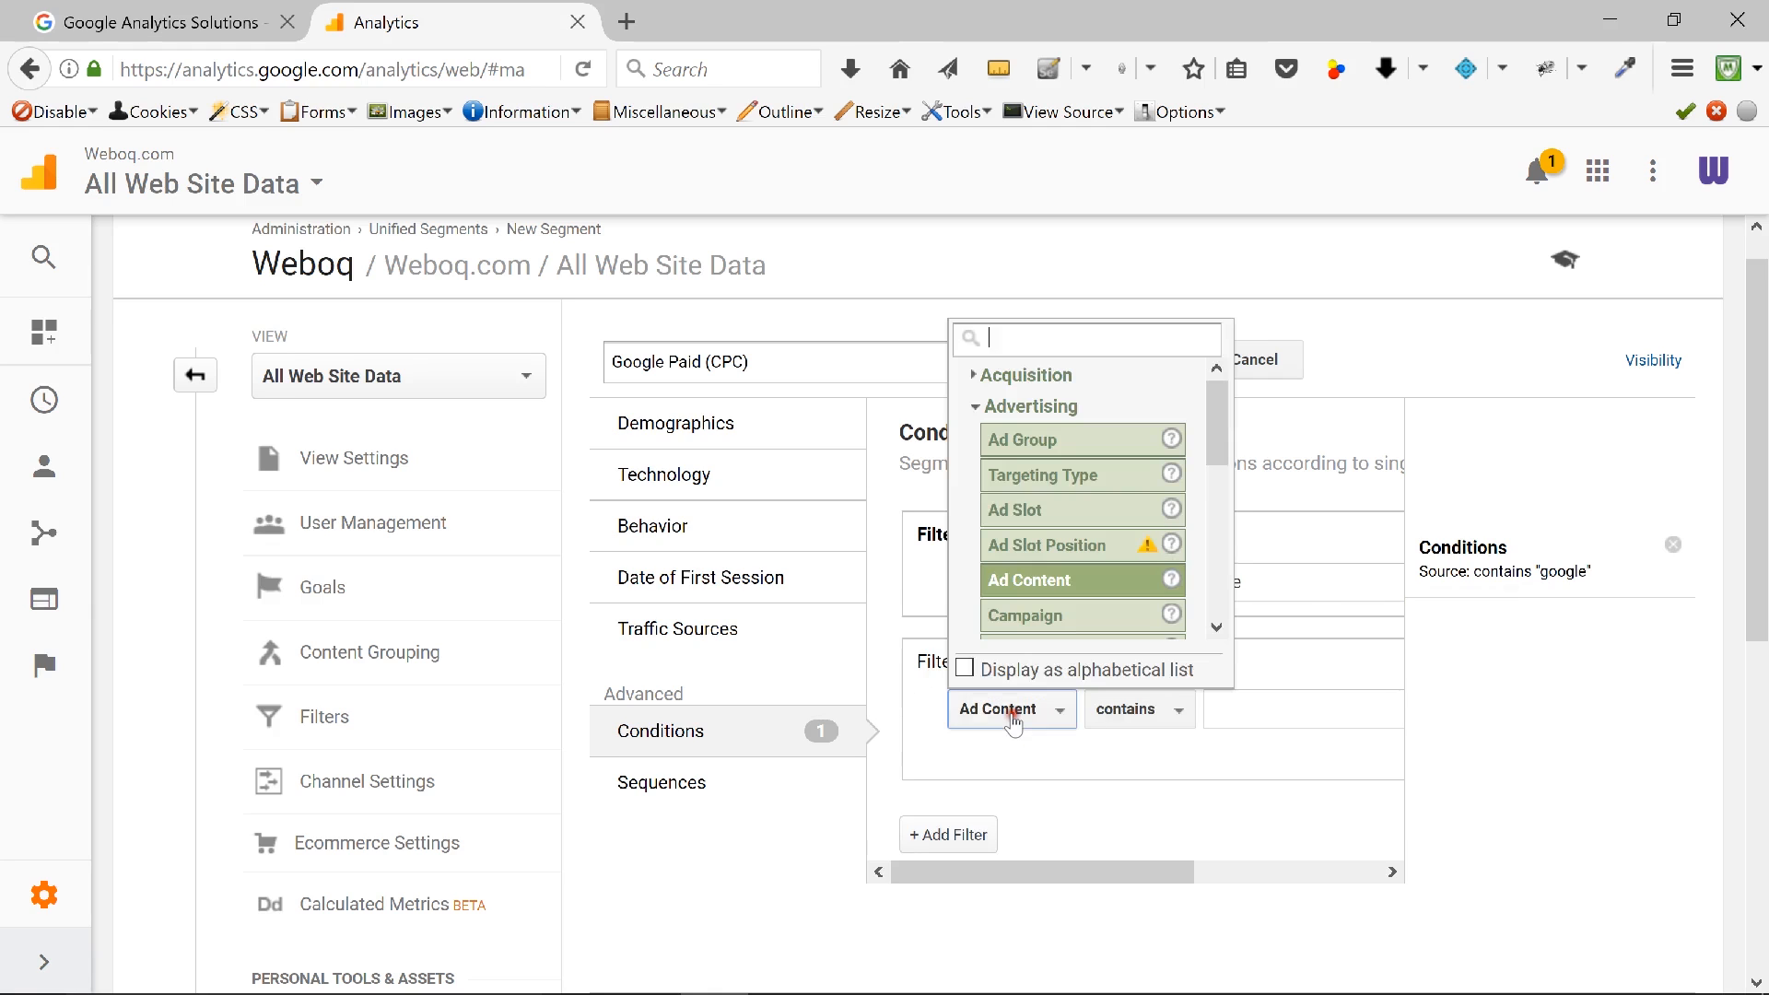
text(Med)
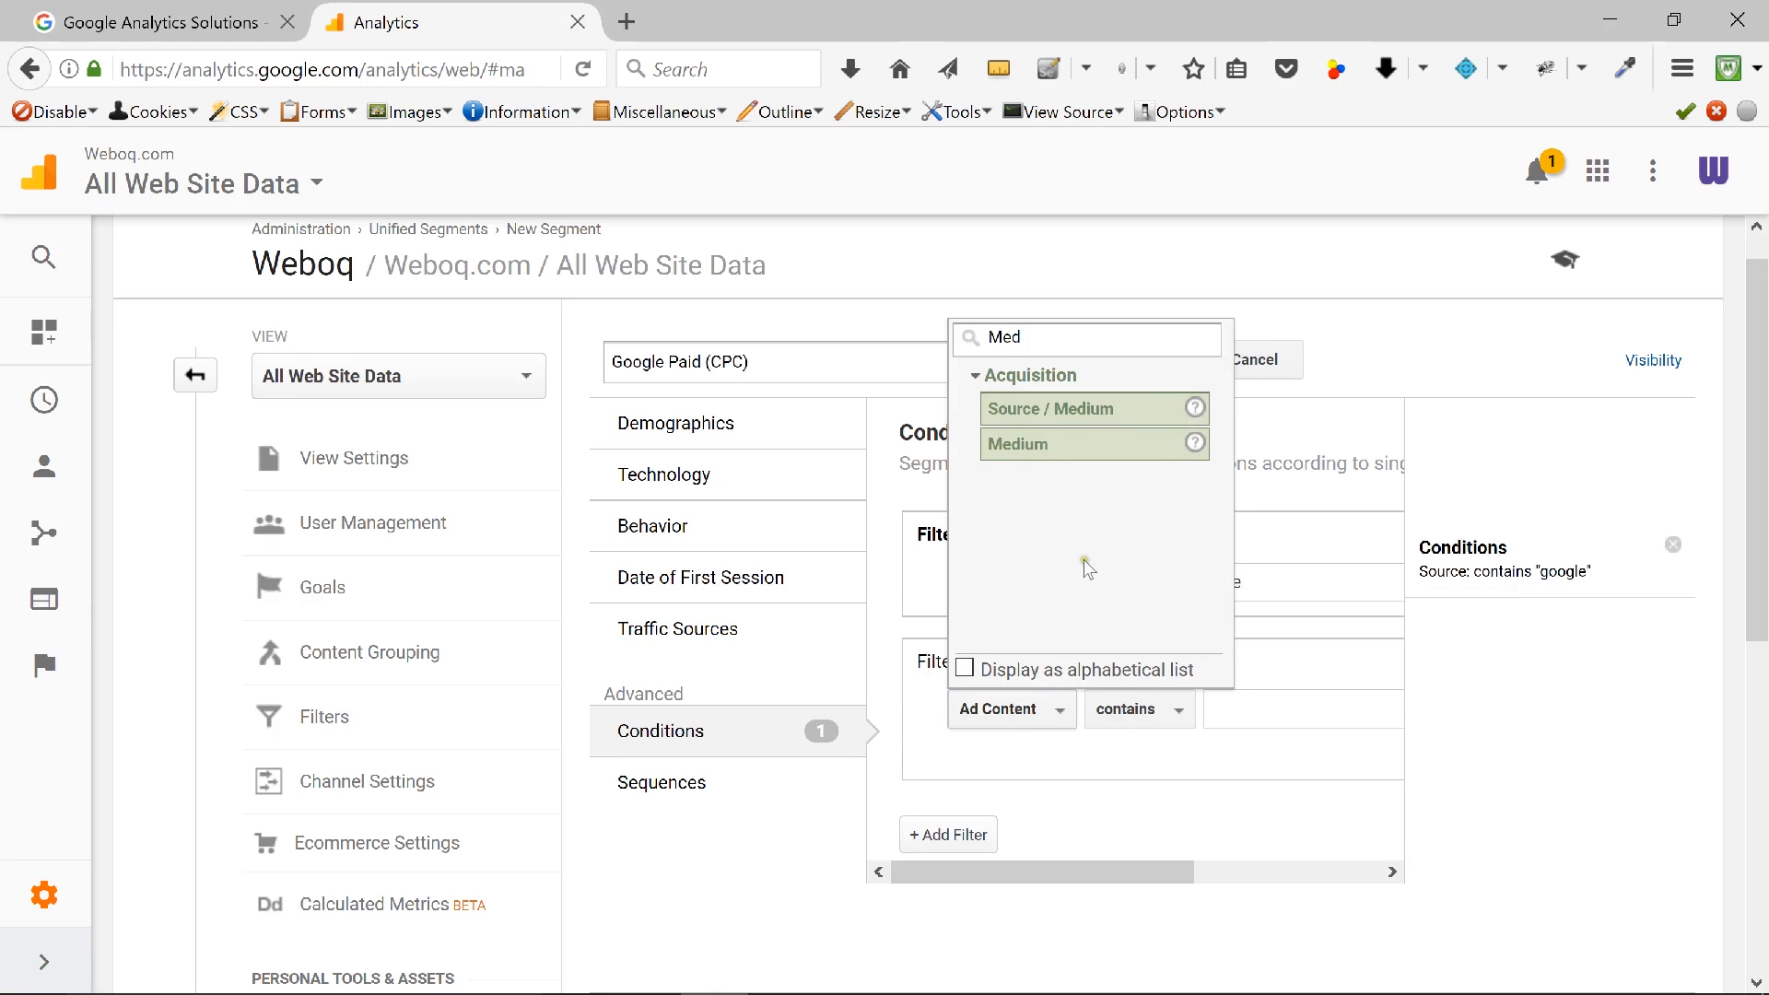
click(1077, 446)
click(1237, 704)
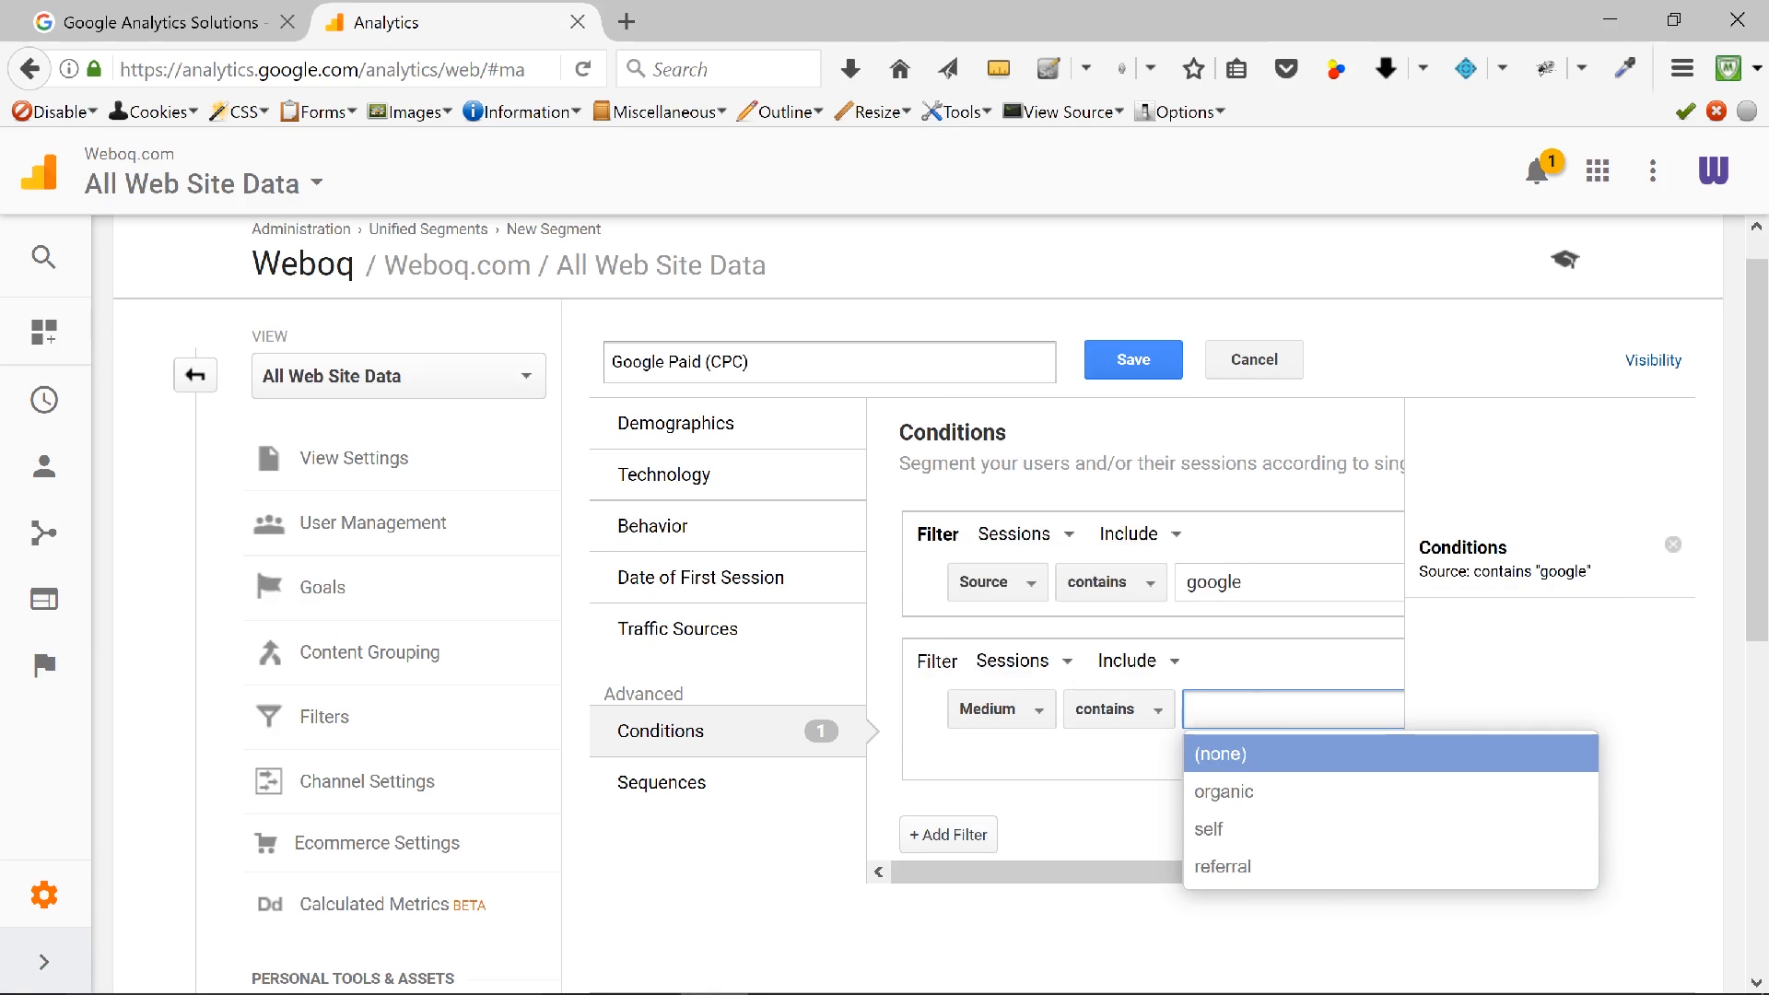
text(cpc)
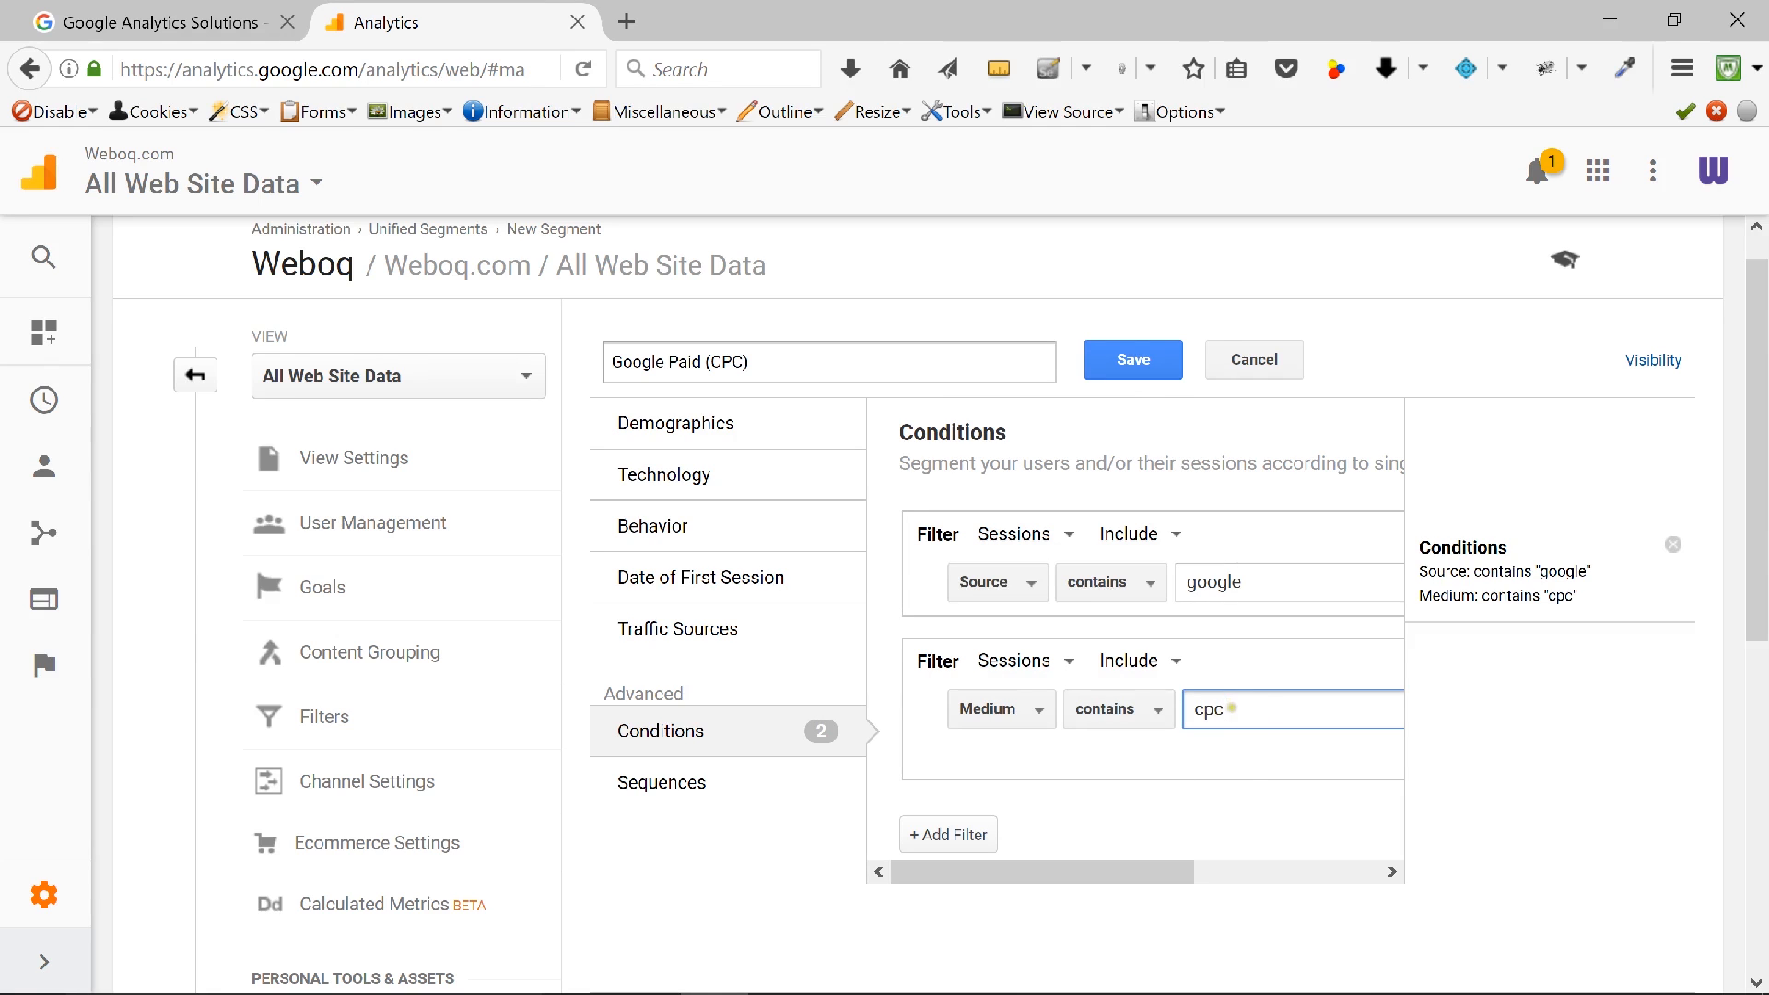
Step: Save the Google Paid (CPC) segment and start a new segment named "SEO Non-Branded Organic Traffic"
click(1105, 368)
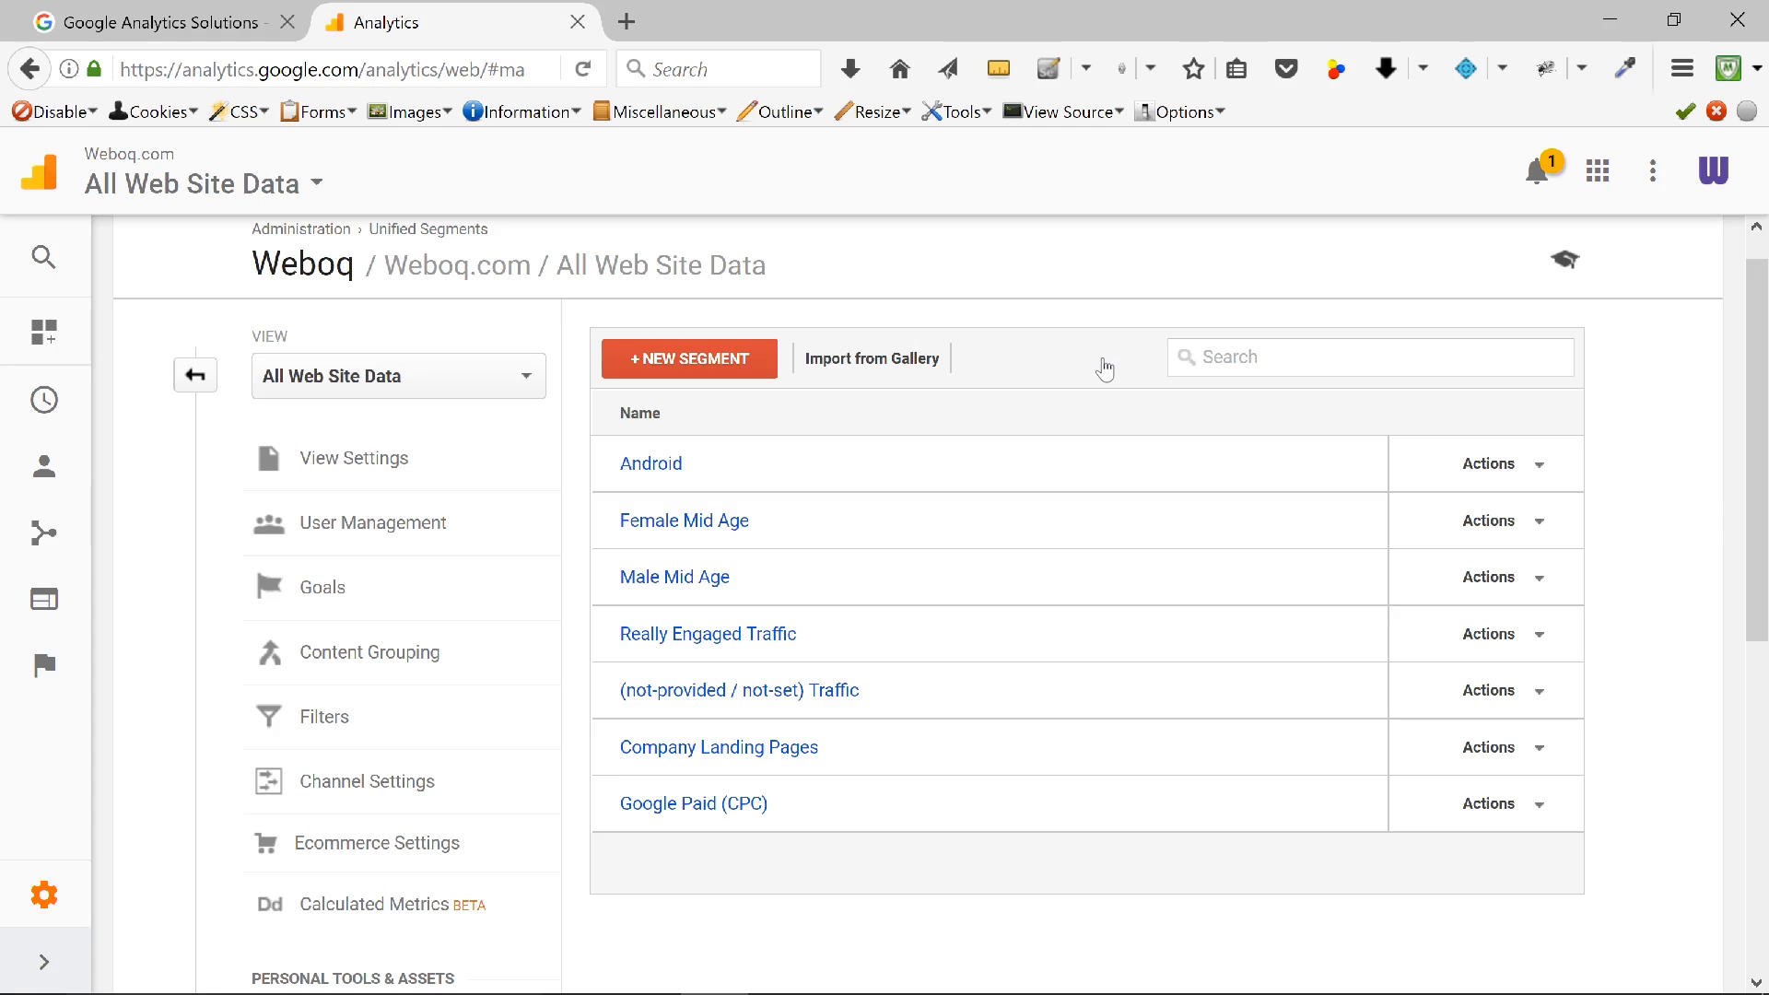
click(703, 359)
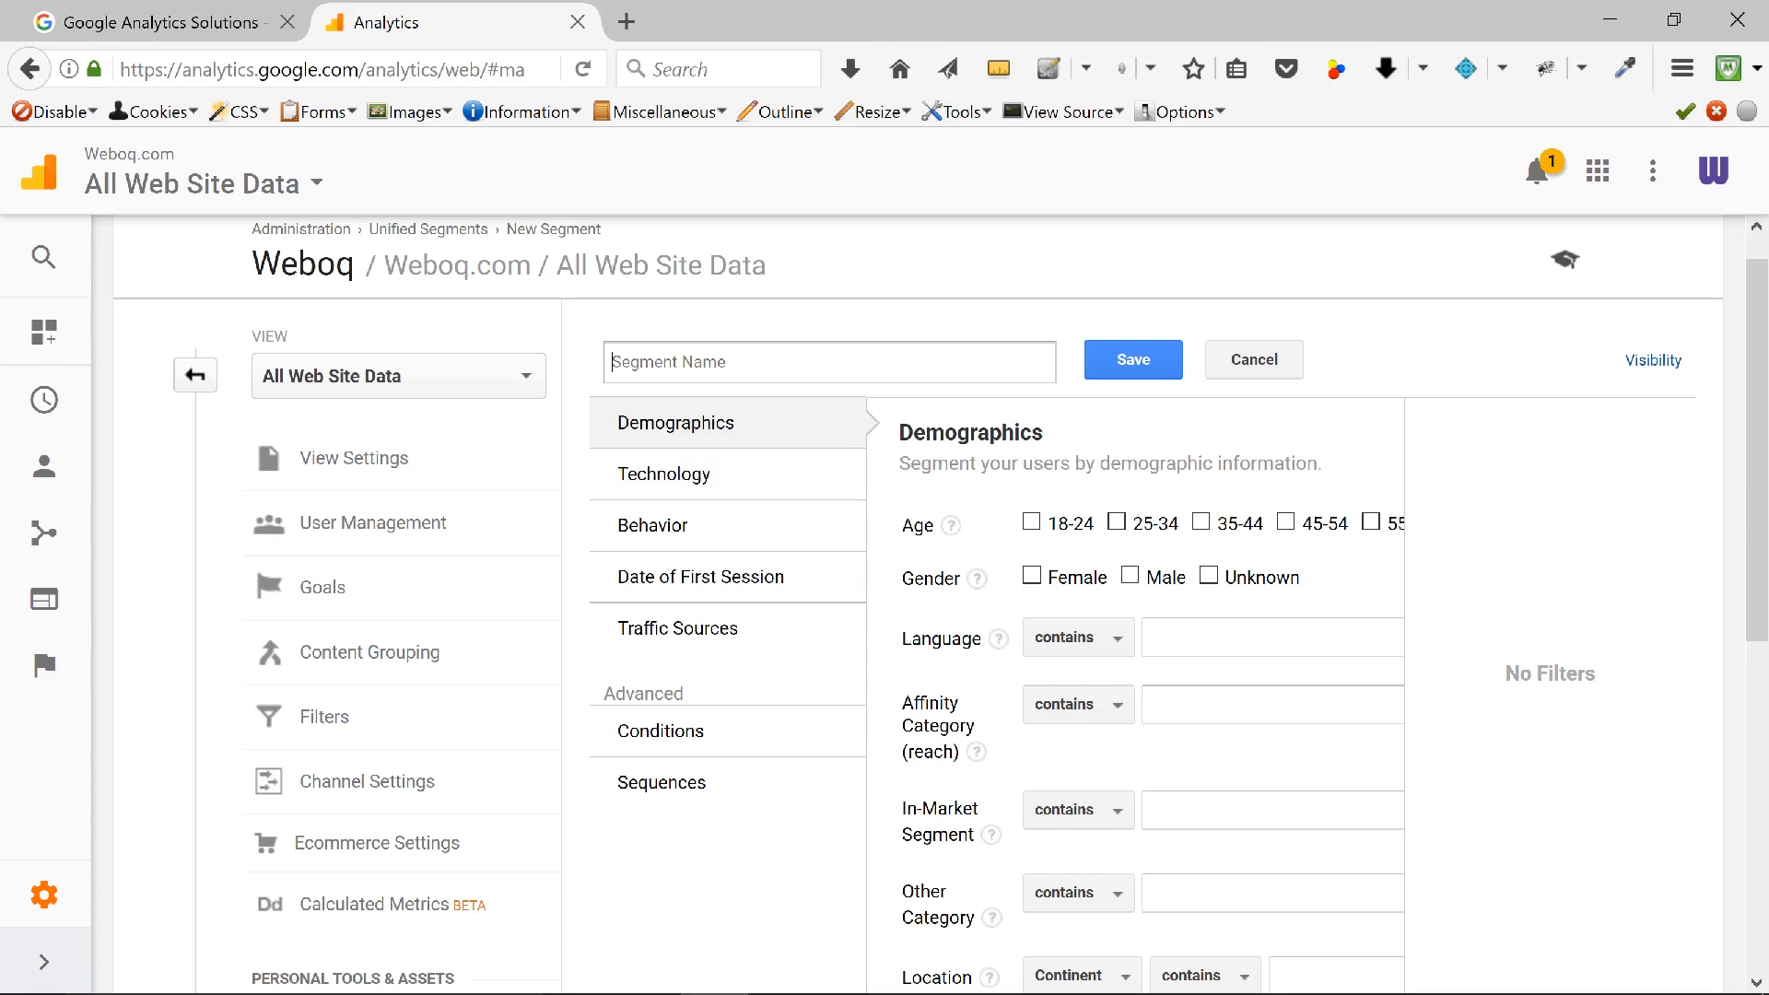
text(SEO Non-Branded Organix)
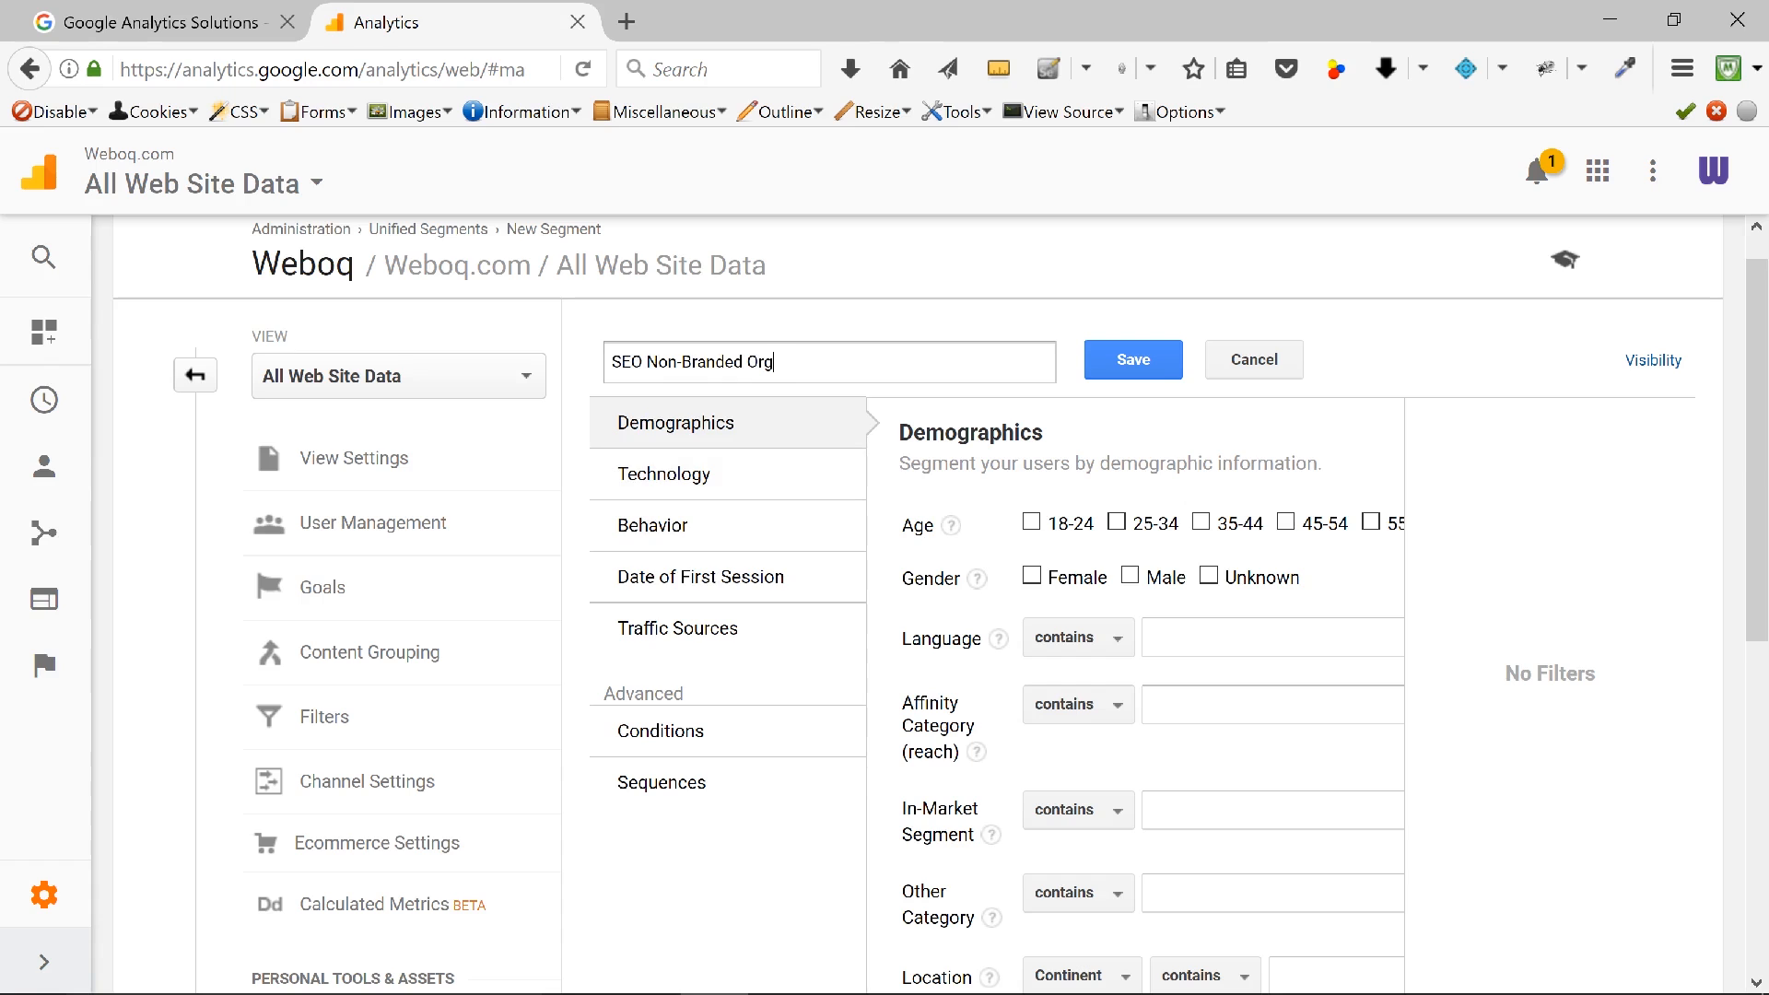
key(BackSpace)
text(c Traffic)
Step: Reword the new segment's name to "Organic Traffic - Non-Branded SEO"
drag(747, 362, 595, 357)
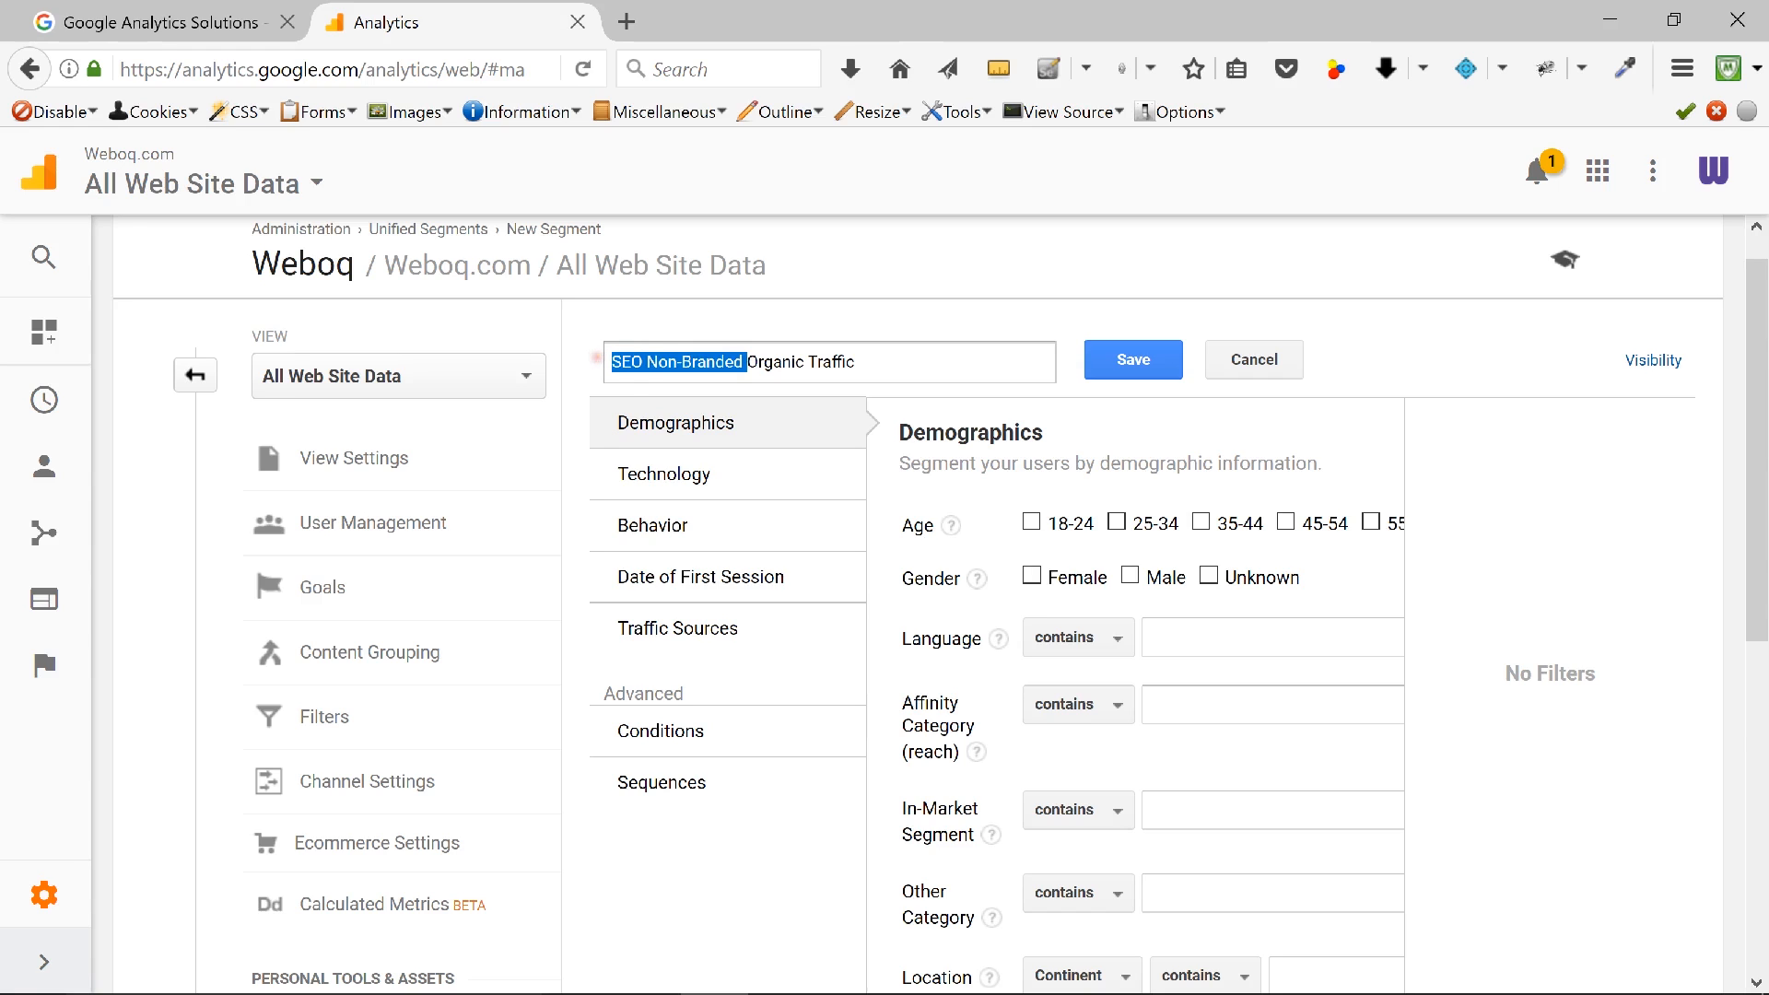
key(BackSpace)
text(- SEO Non-Branded)
key(BackSpace)
drag(769, 361, 734, 362)
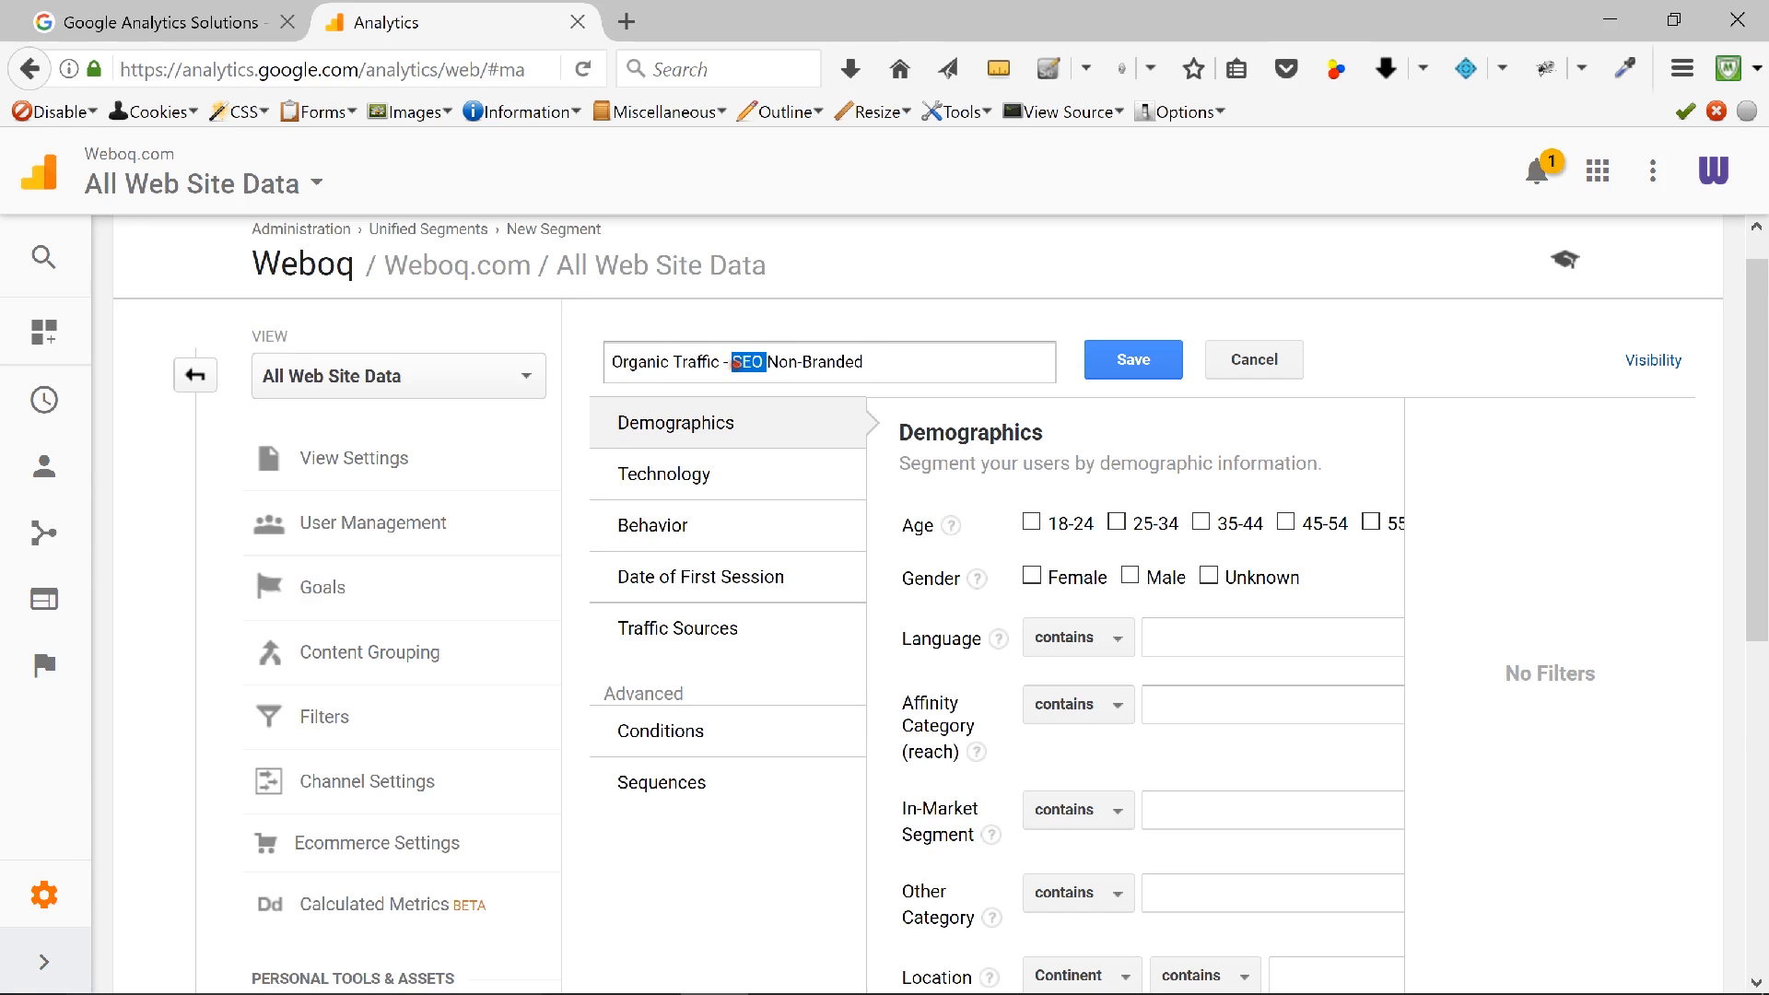
key(ctrl+x)
click(833, 362)
key(ctrl+v)
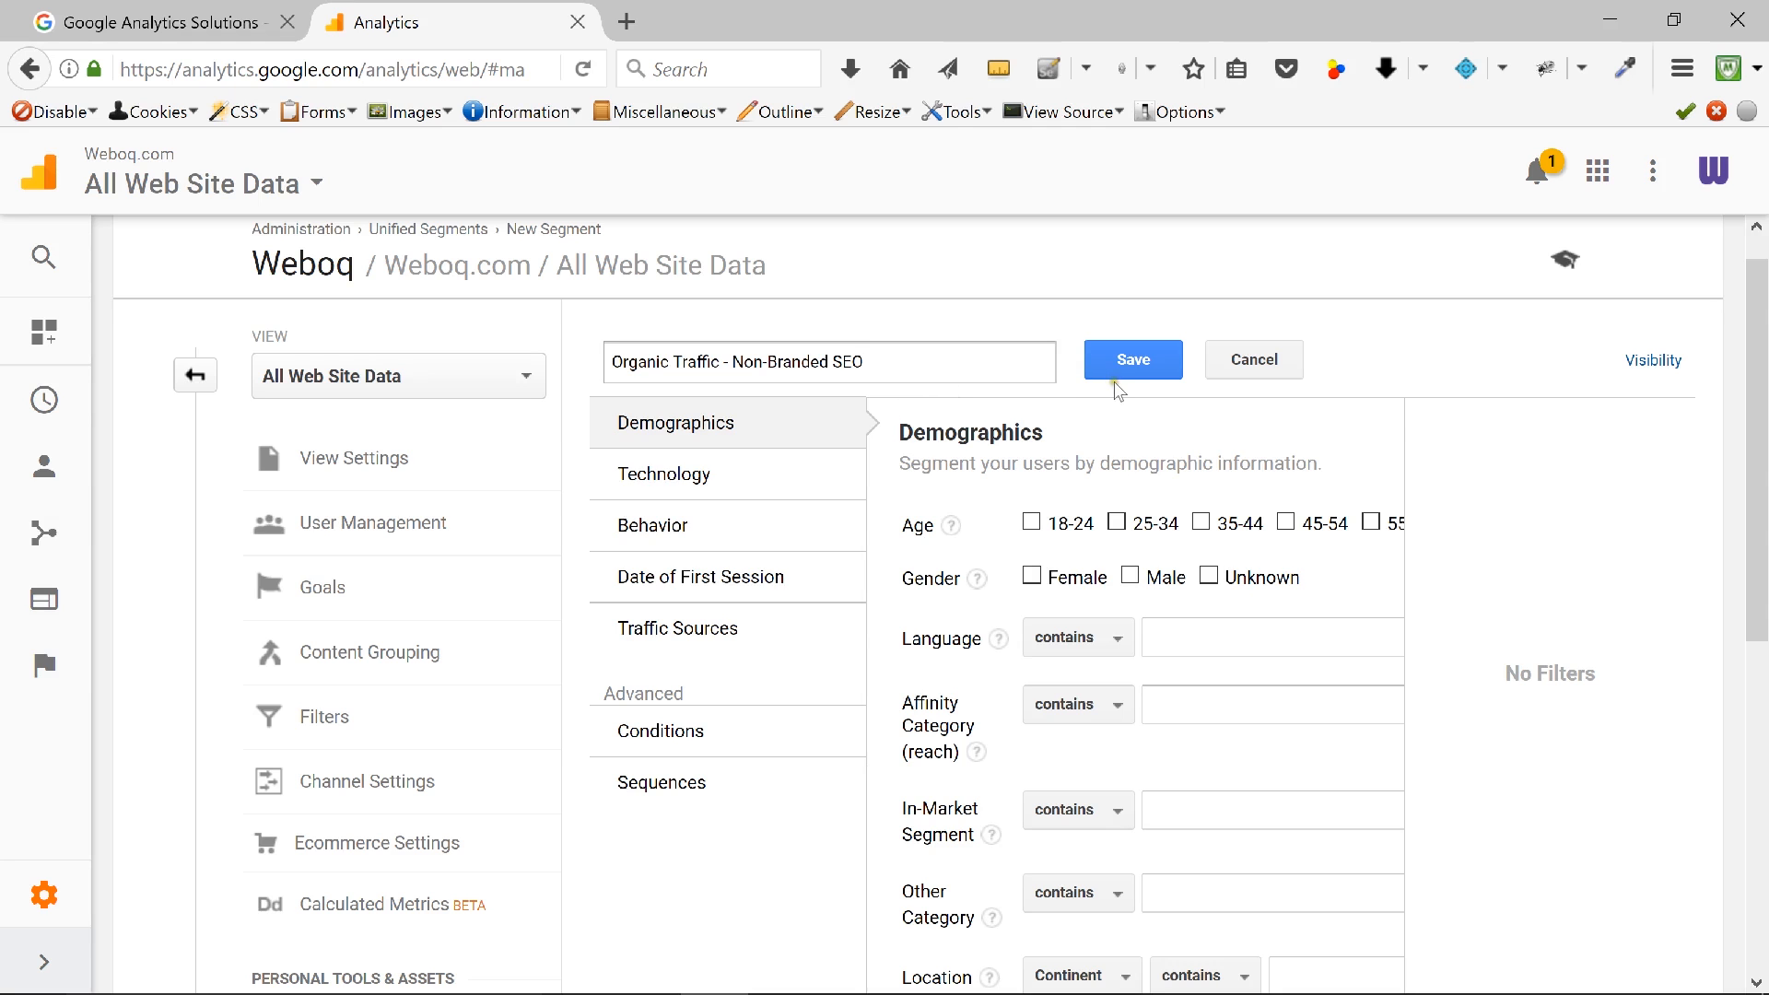
Step: In the segment's Conditions, set the first filter to include sessions whose Keyword does not contain "weboq"
scroll(1014, 608, down, 2)
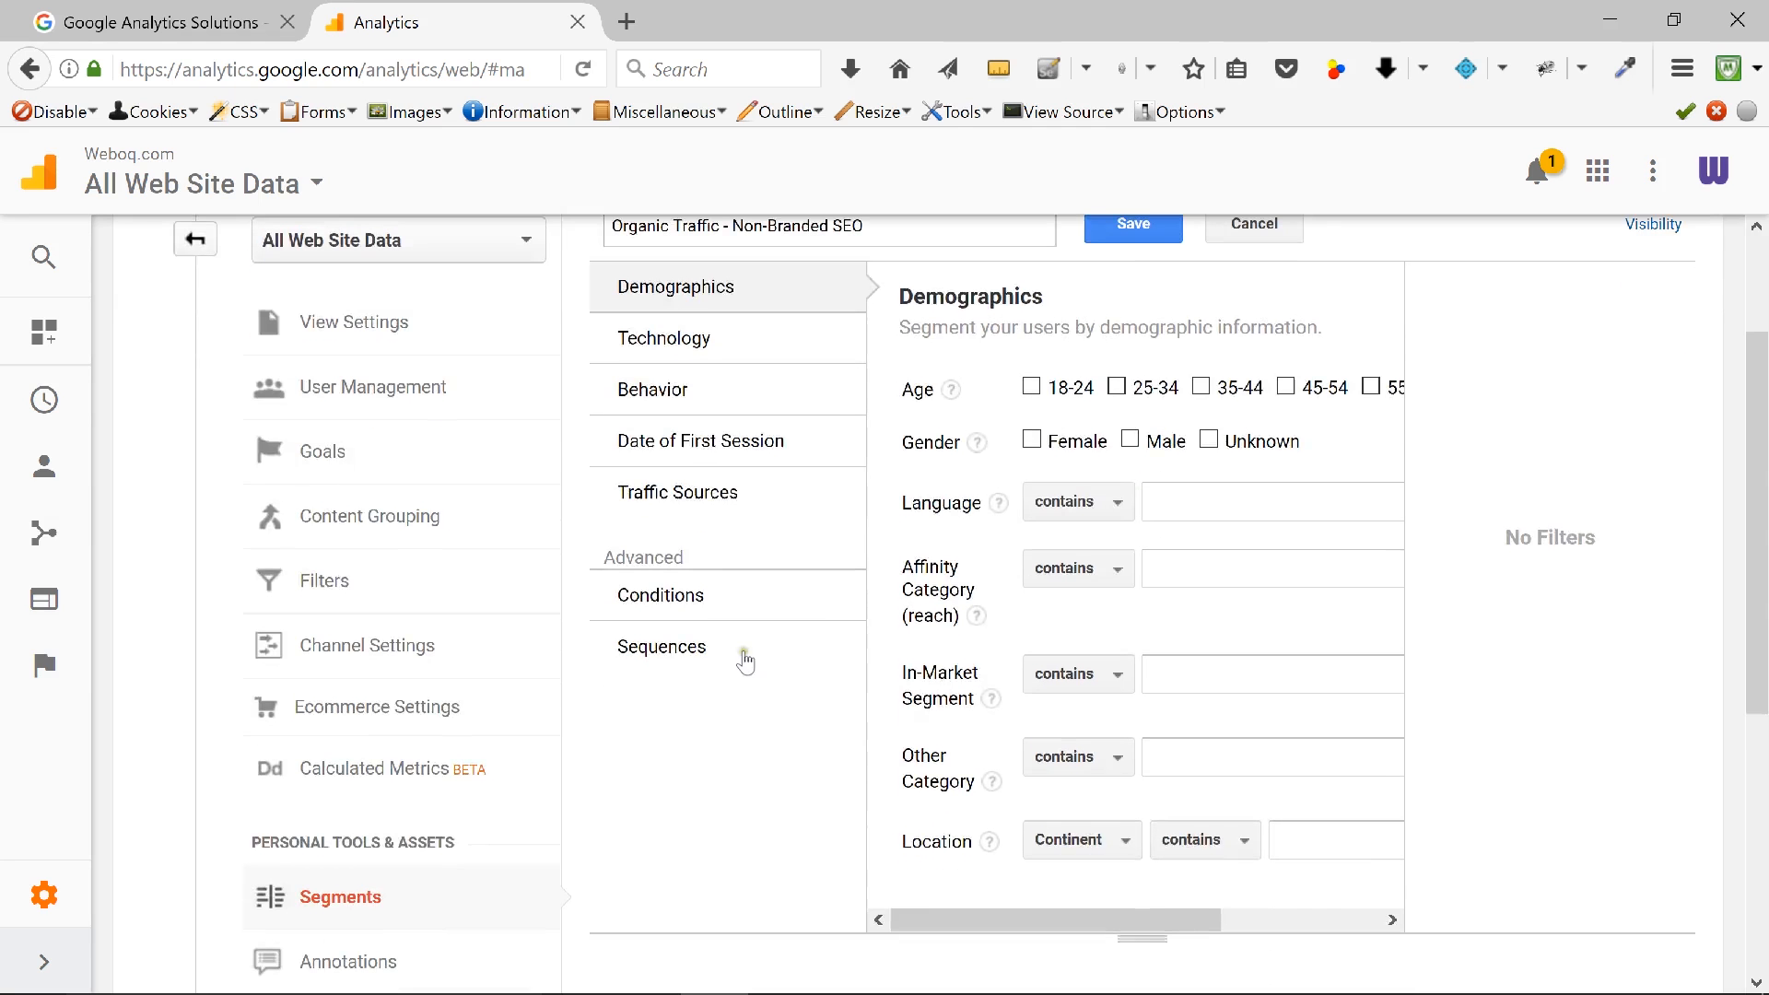
click(695, 604)
click(998, 447)
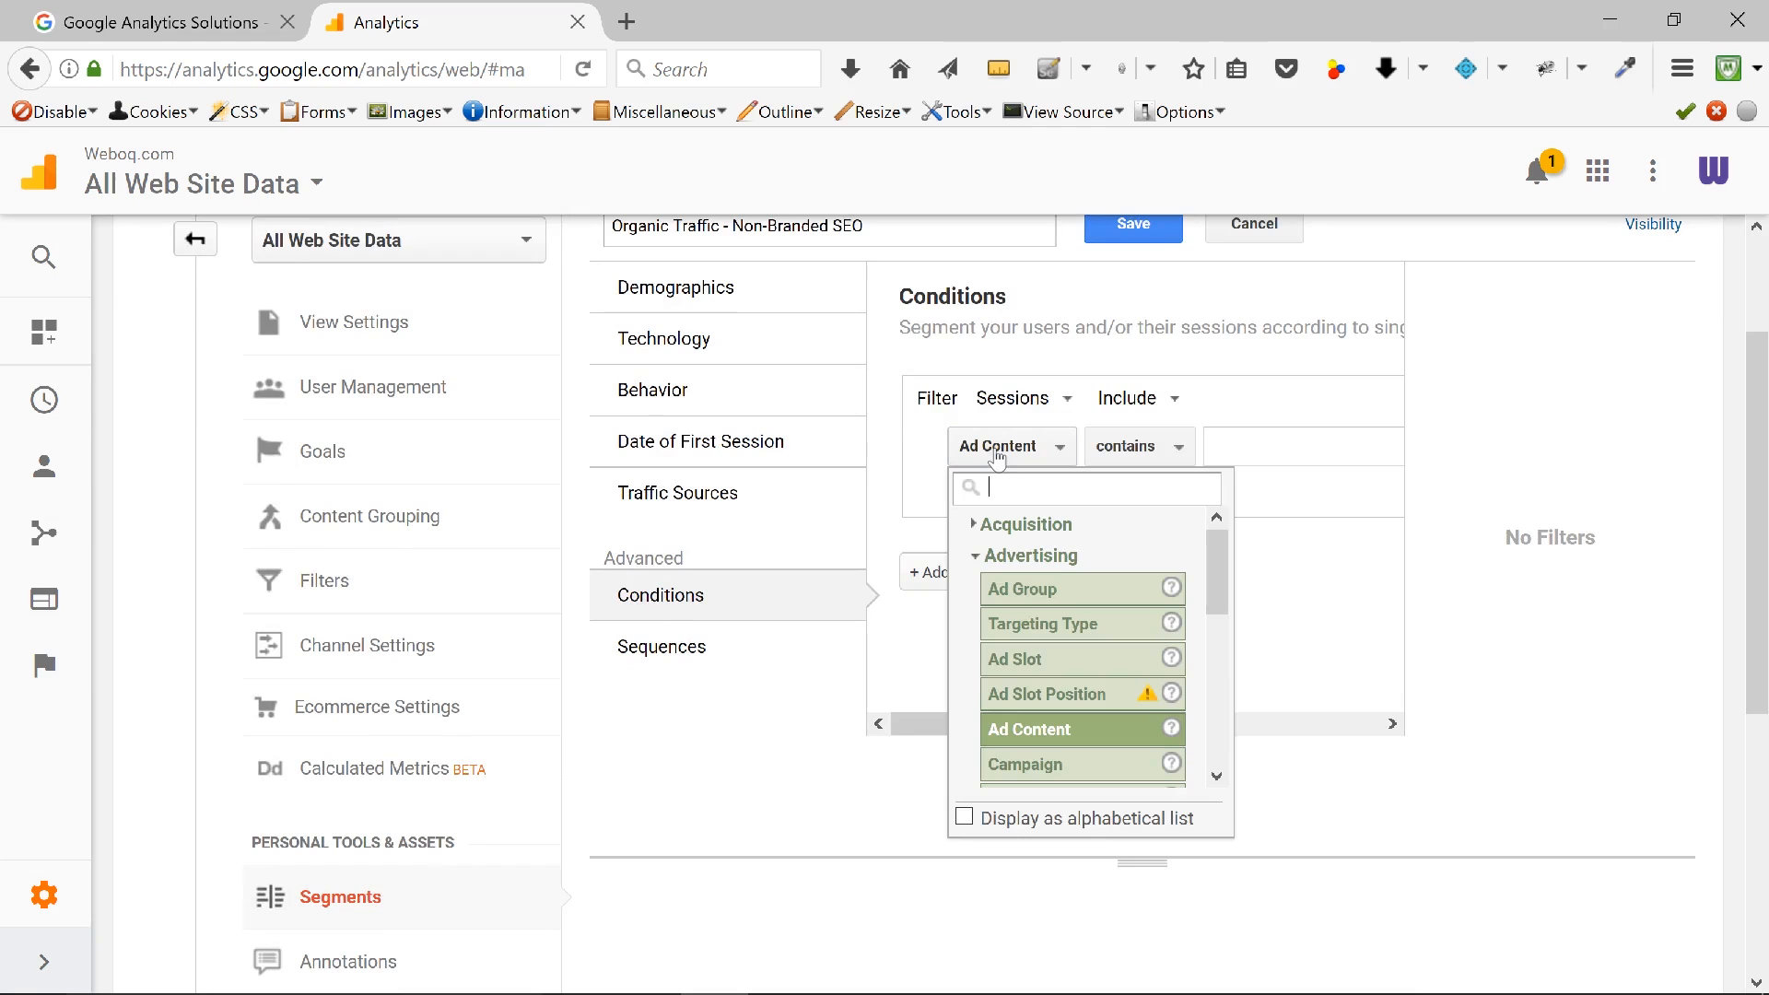
text(key)
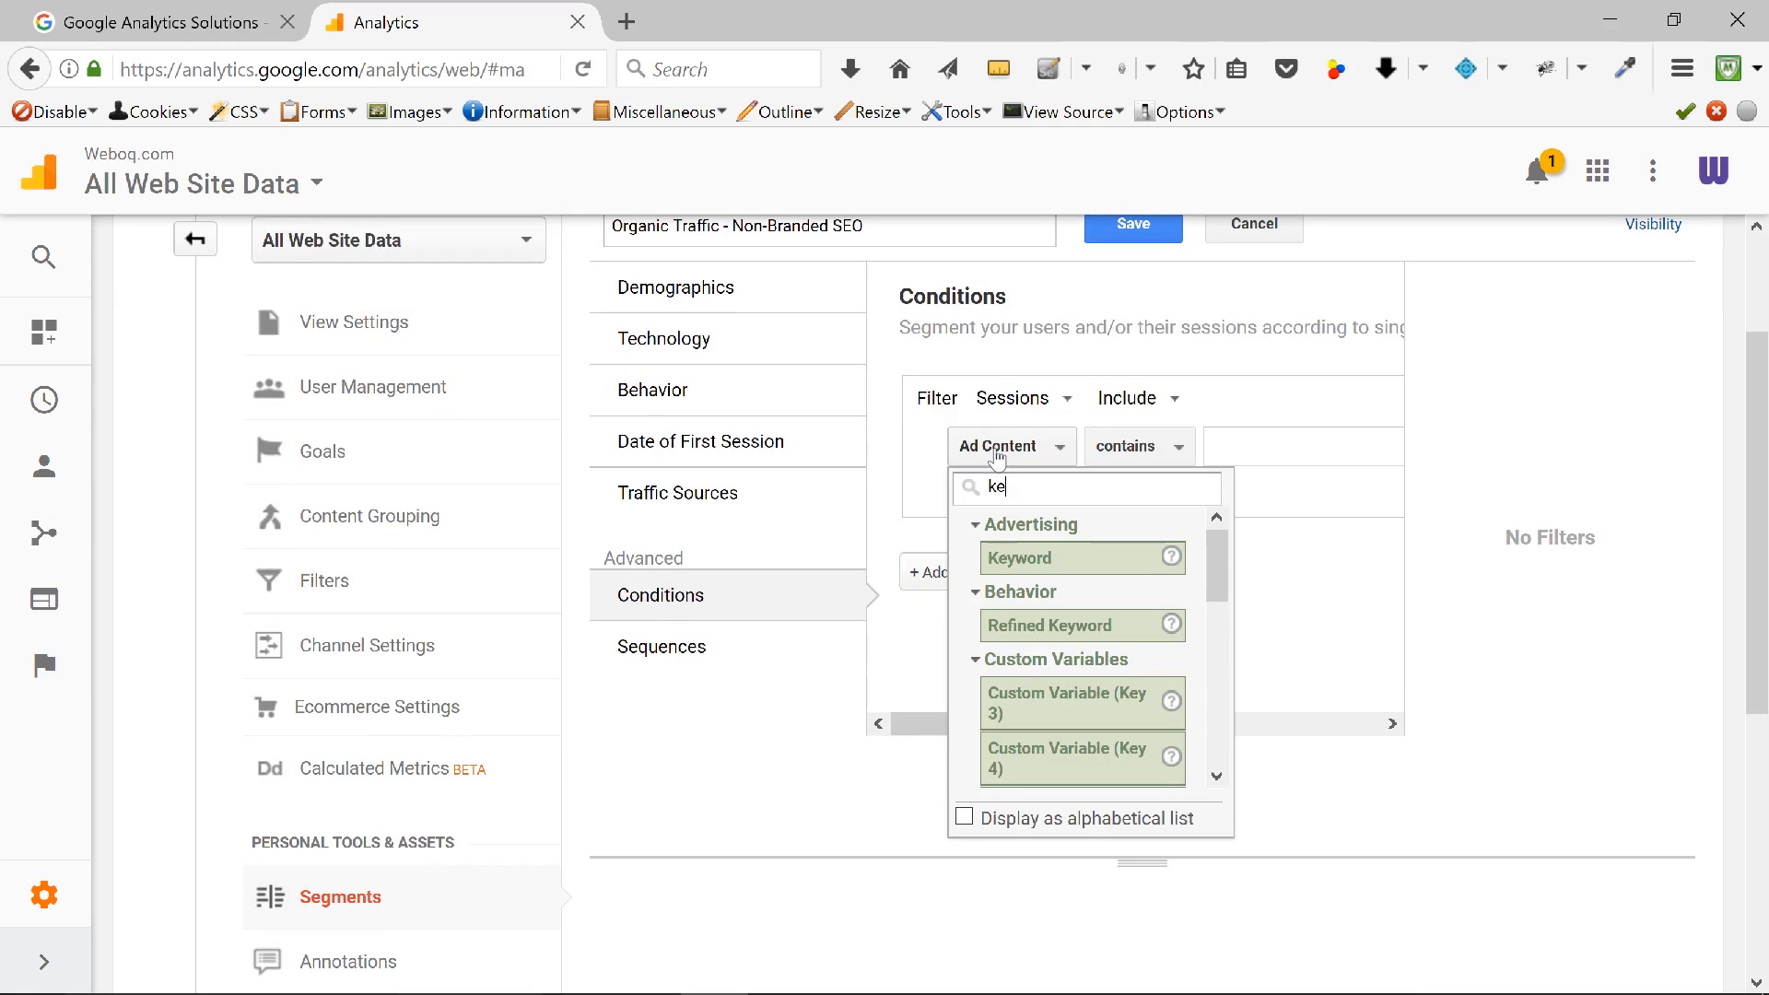
click(1054, 560)
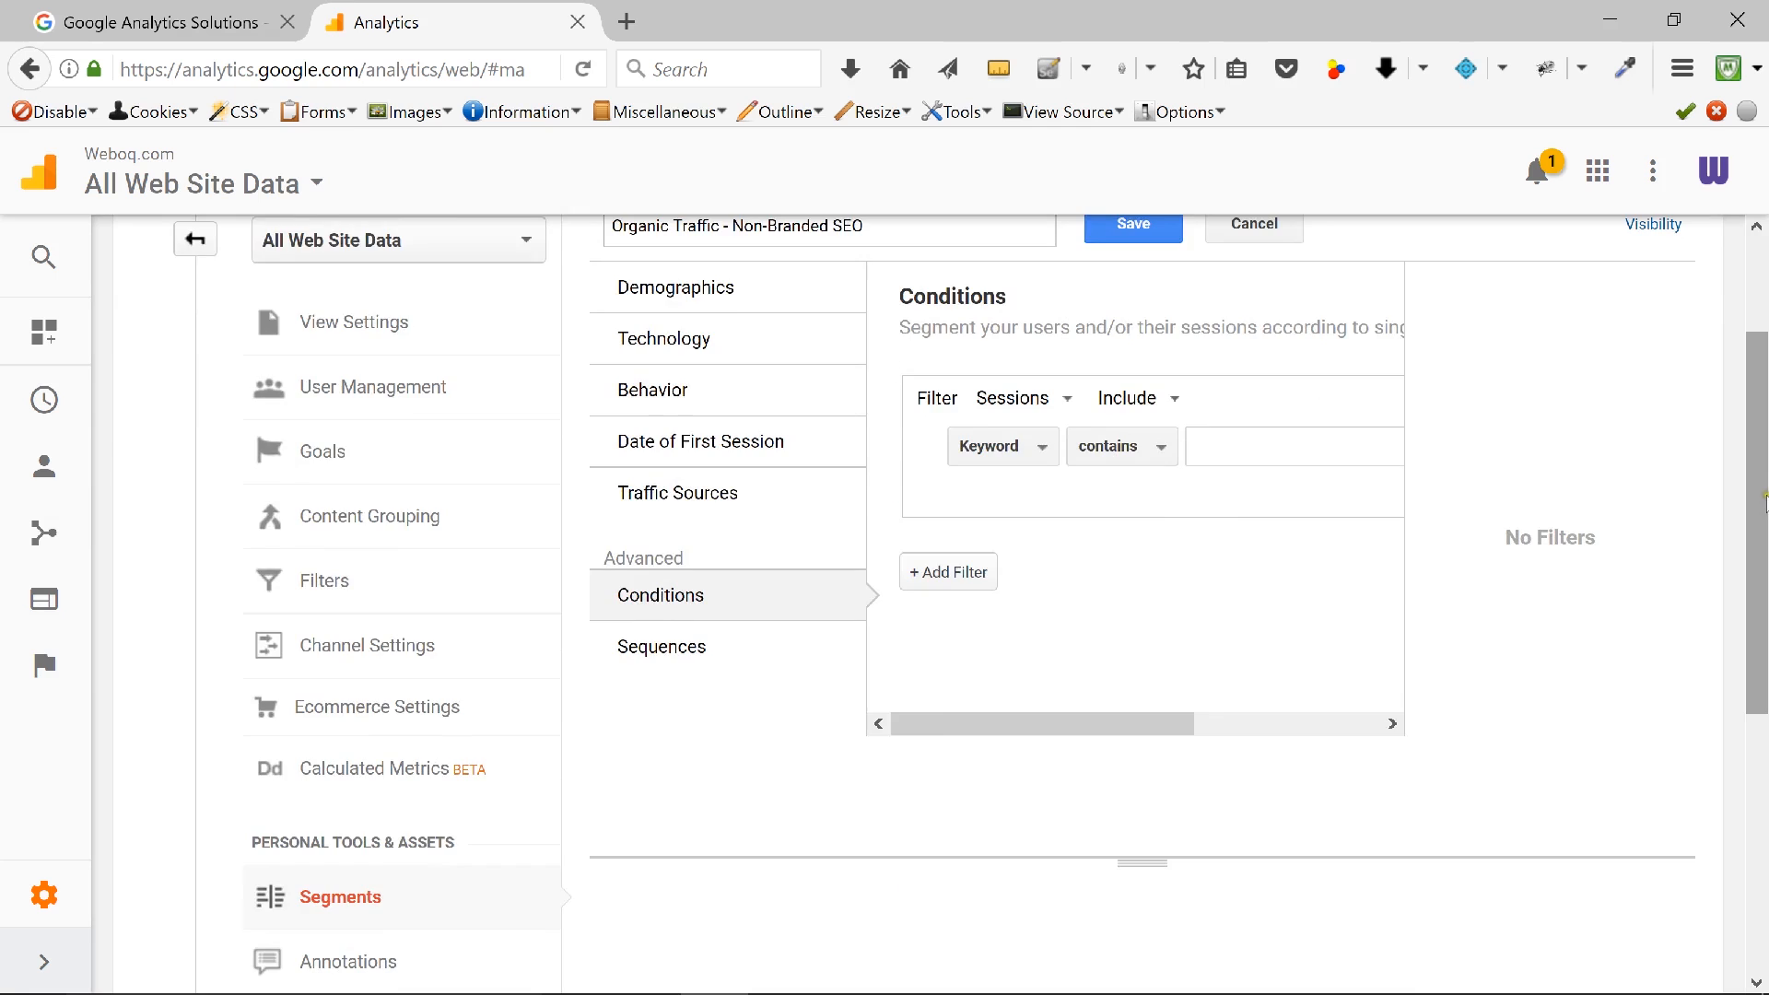
drag(1760, 493, 1761, 405)
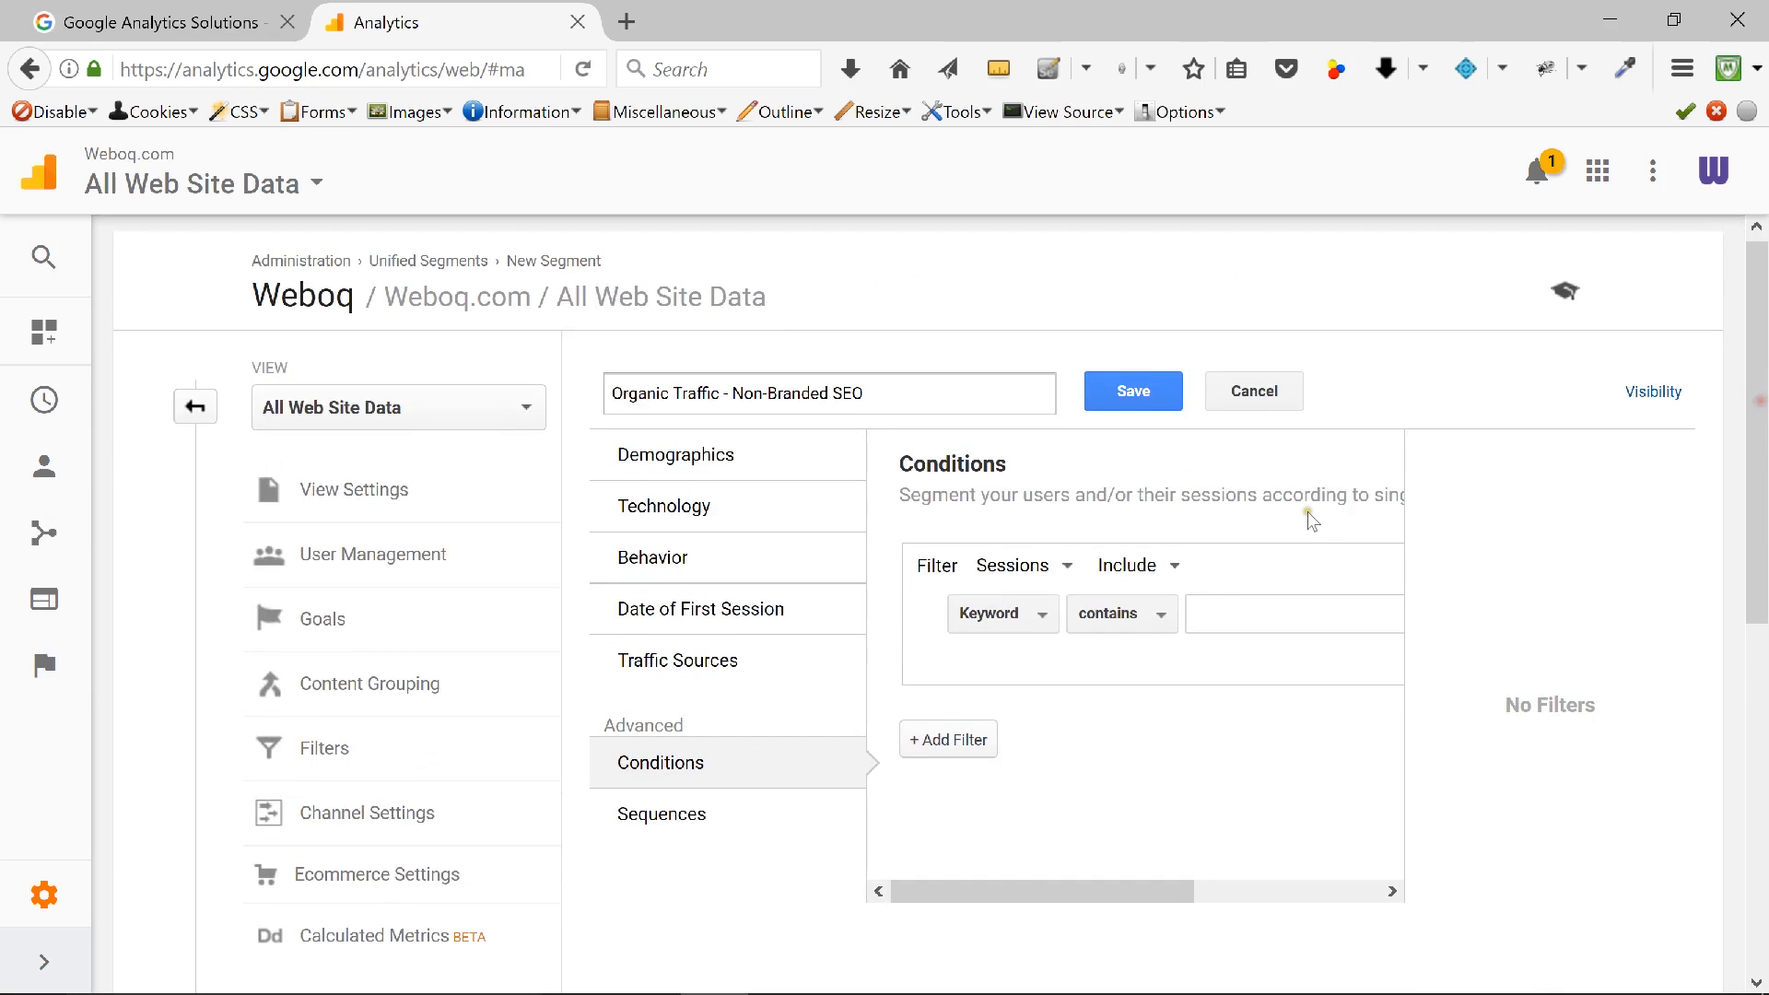
click(1116, 617)
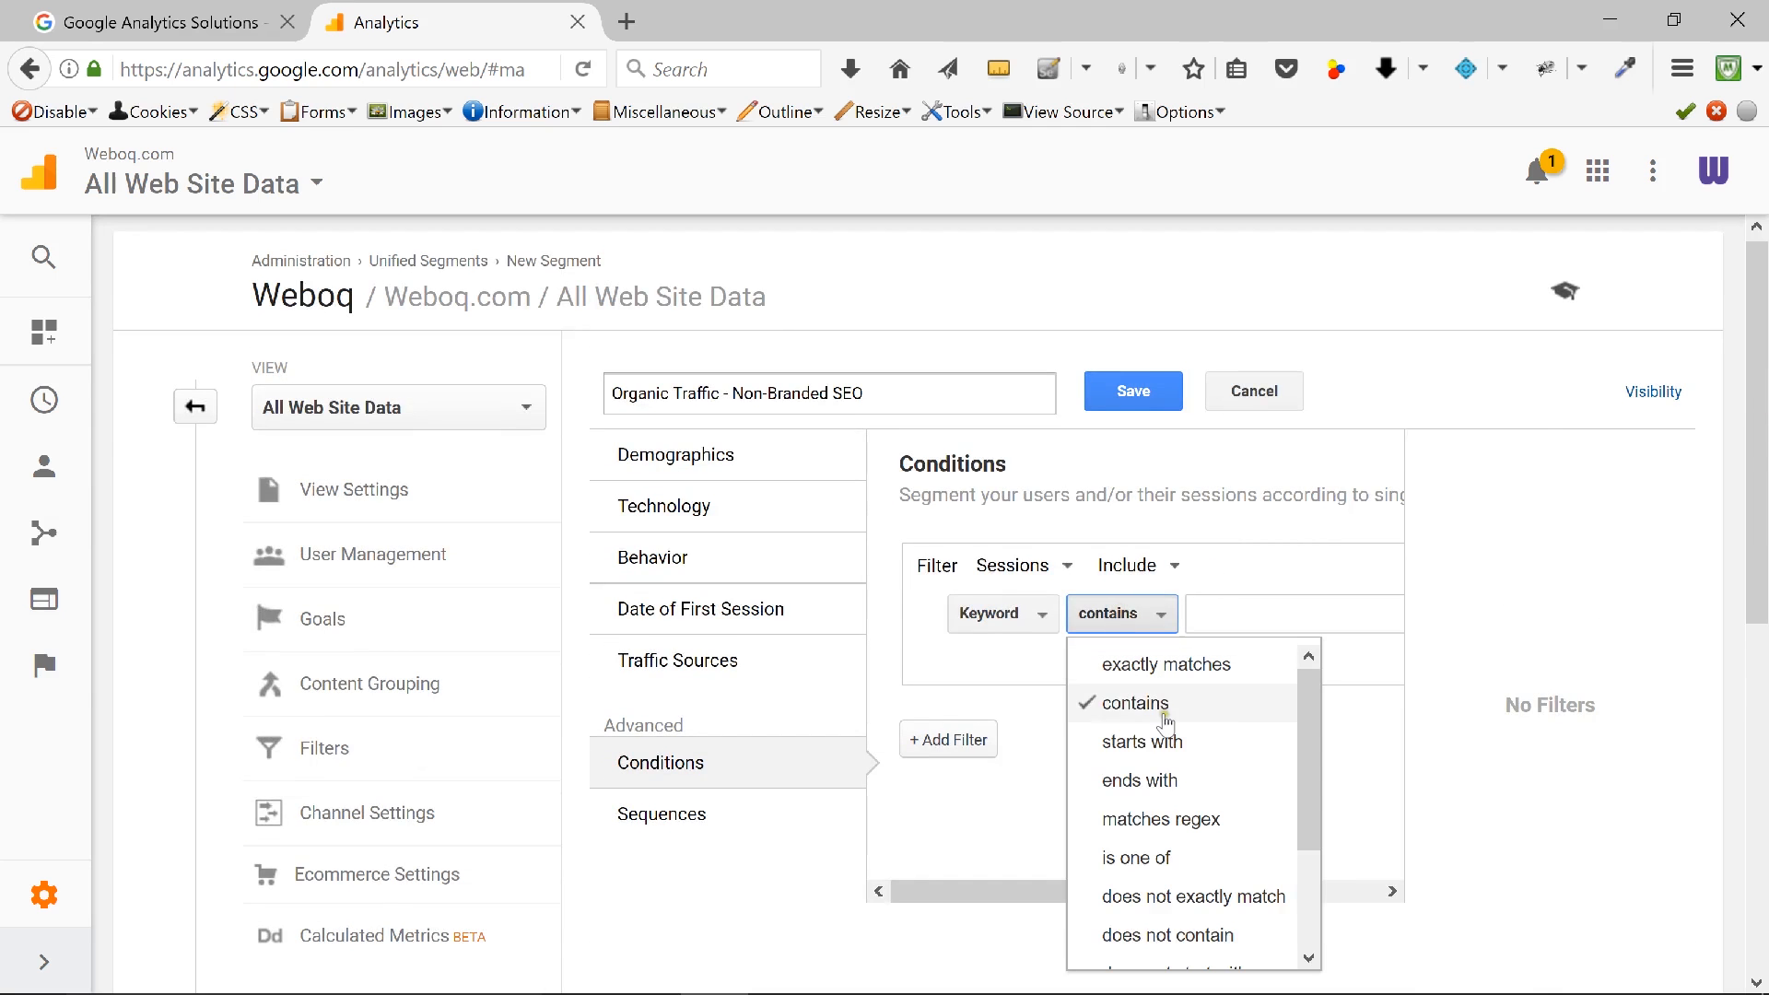
click(1218, 936)
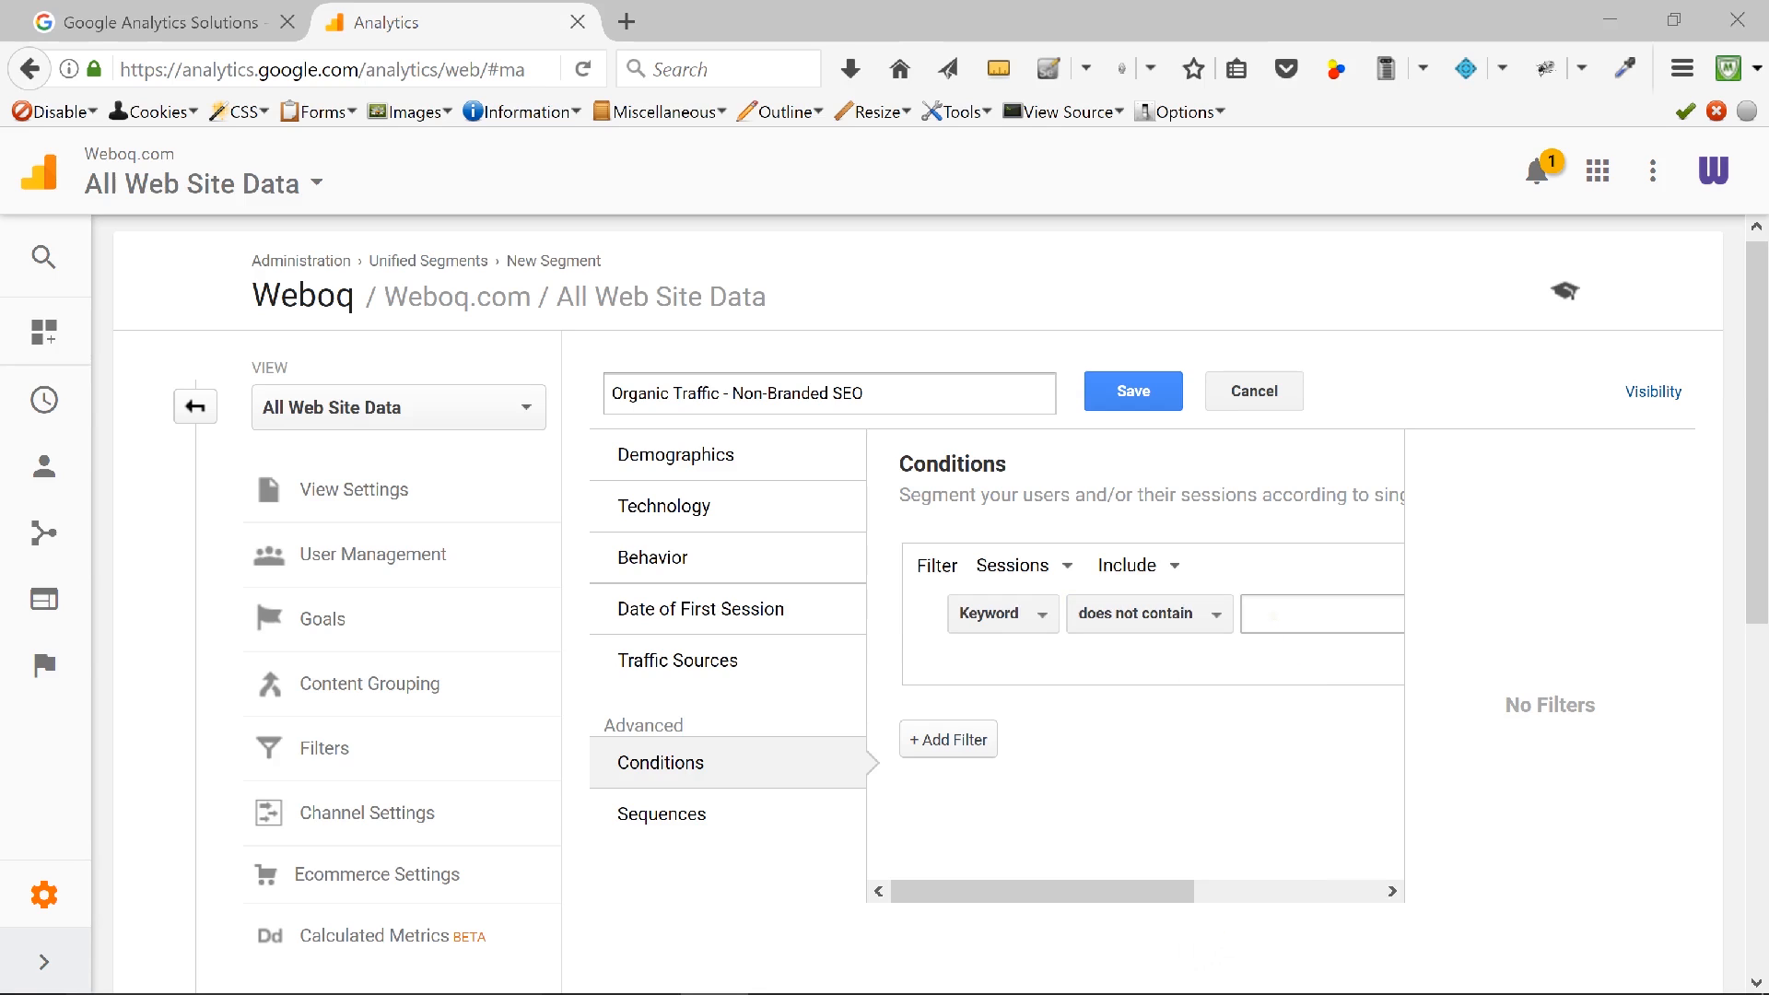
click(1272, 615)
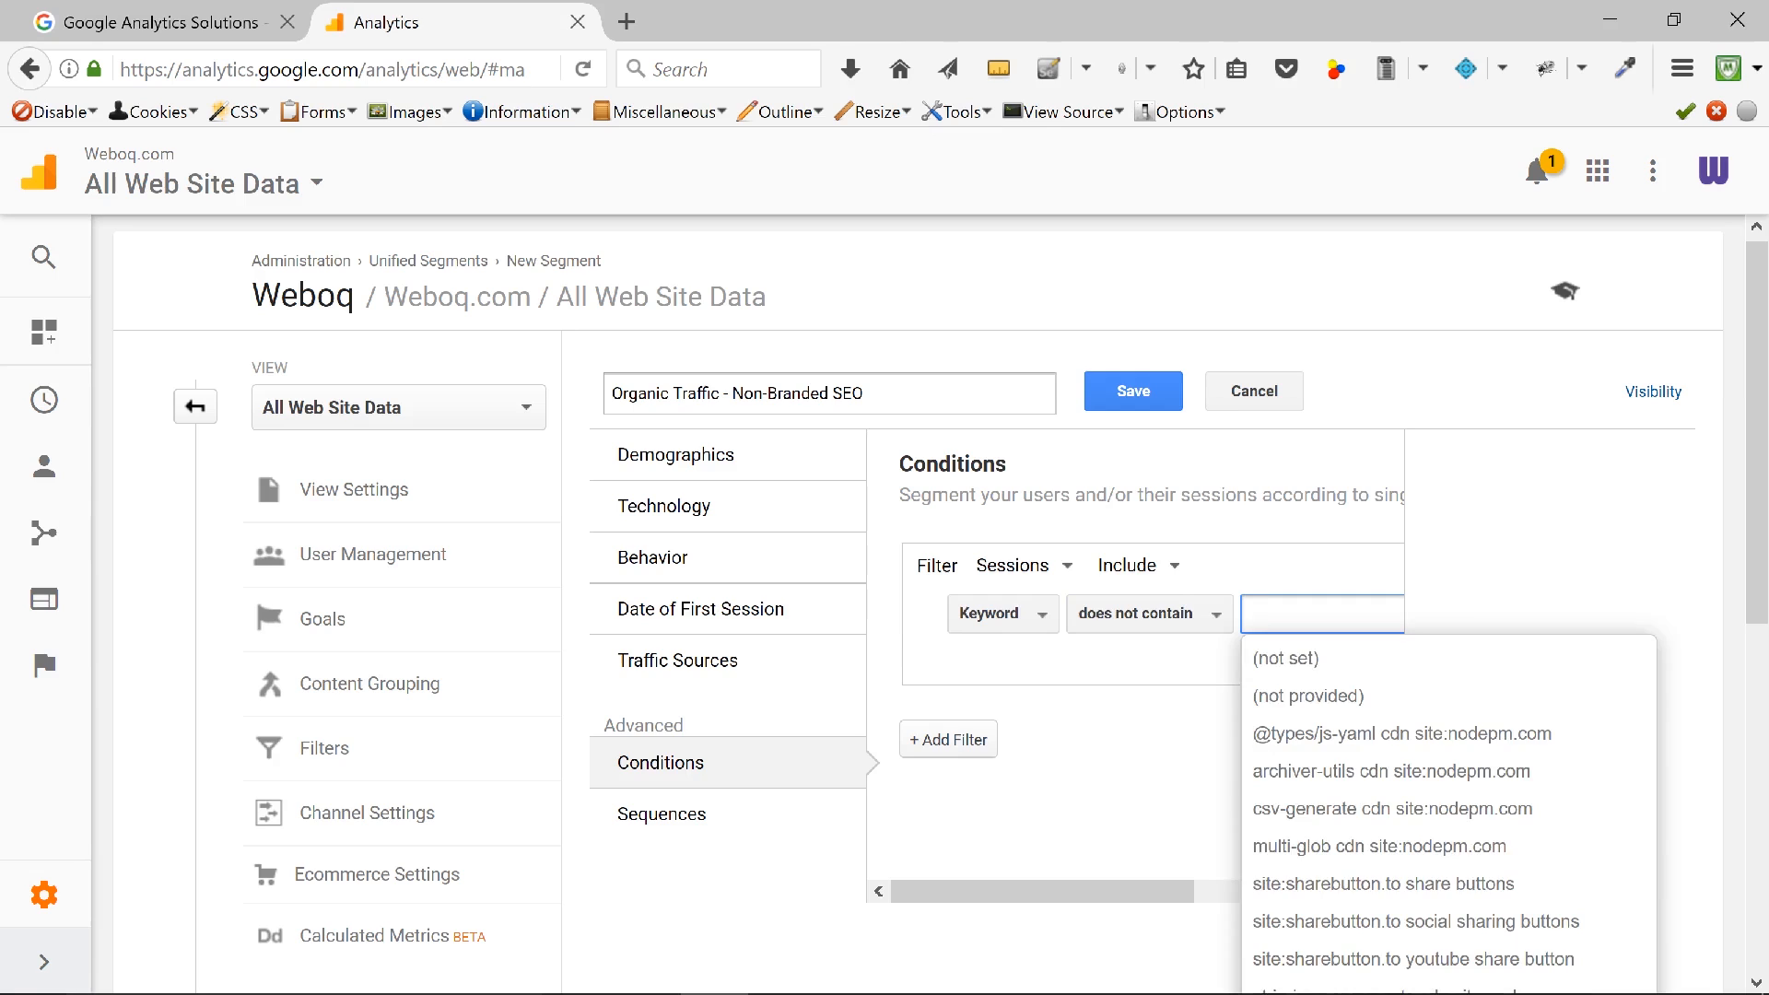
text(weboq)
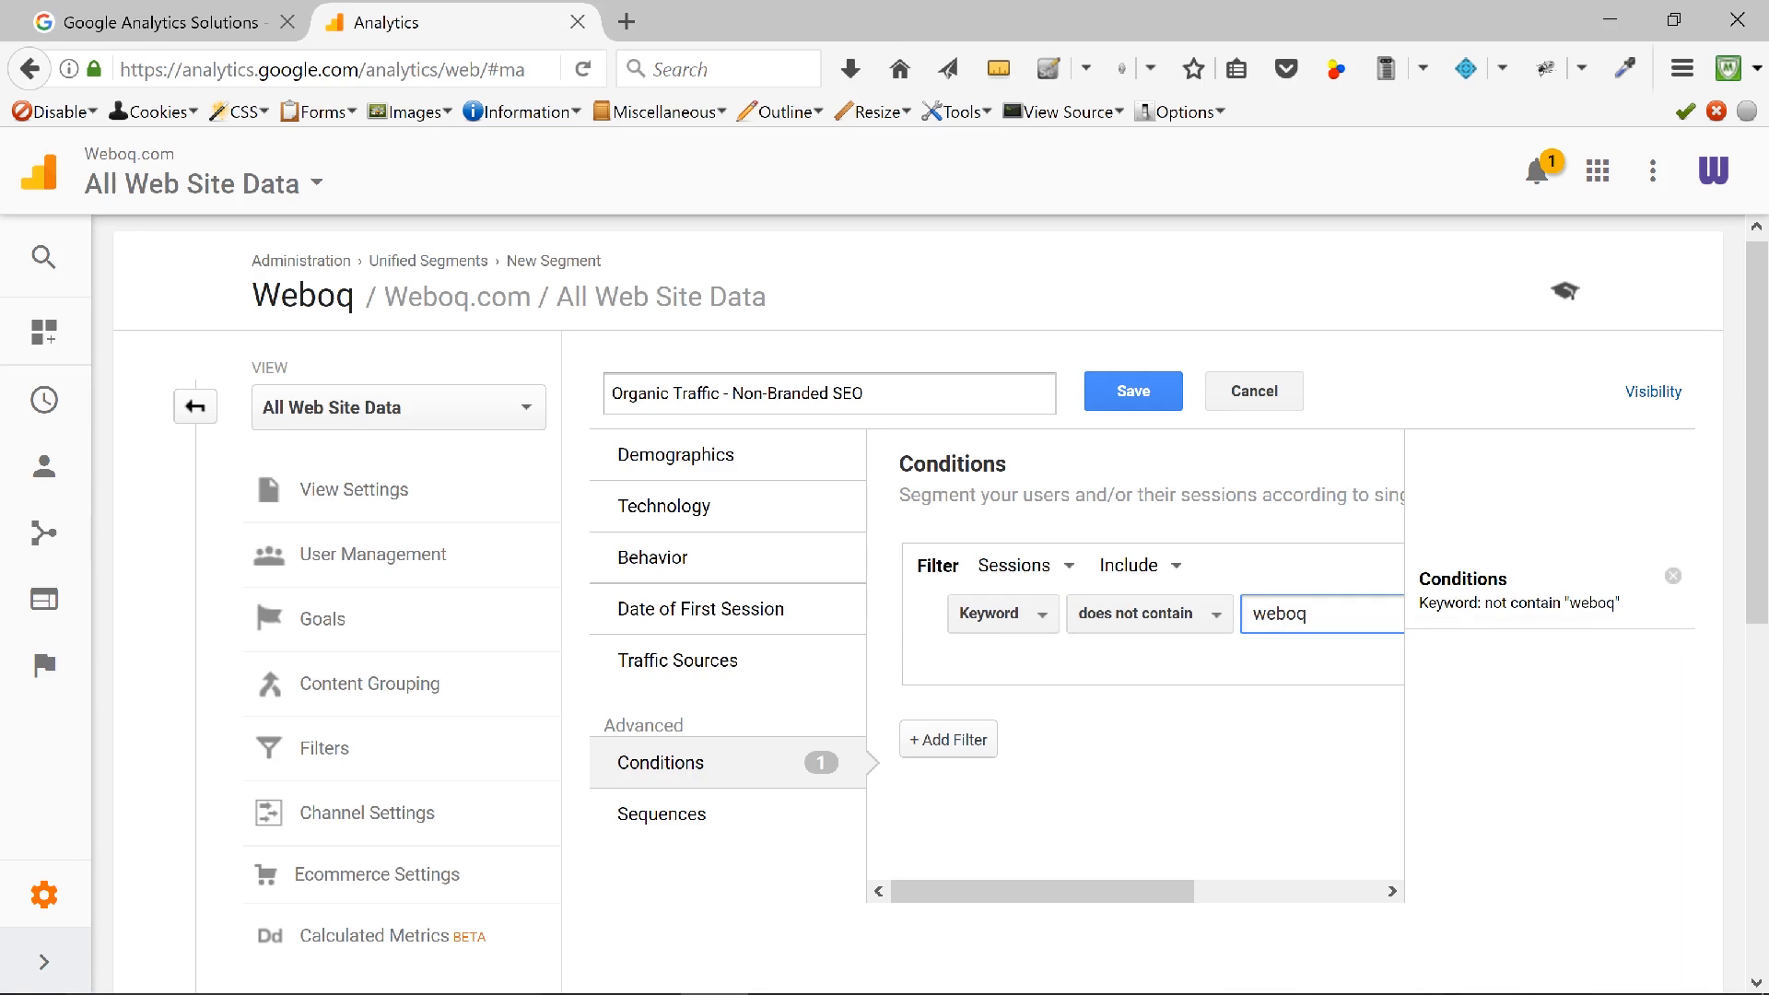
Step: Add a second filter including sessions whose Keyword does not contain "weboq.com", and save the segment
click(949, 740)
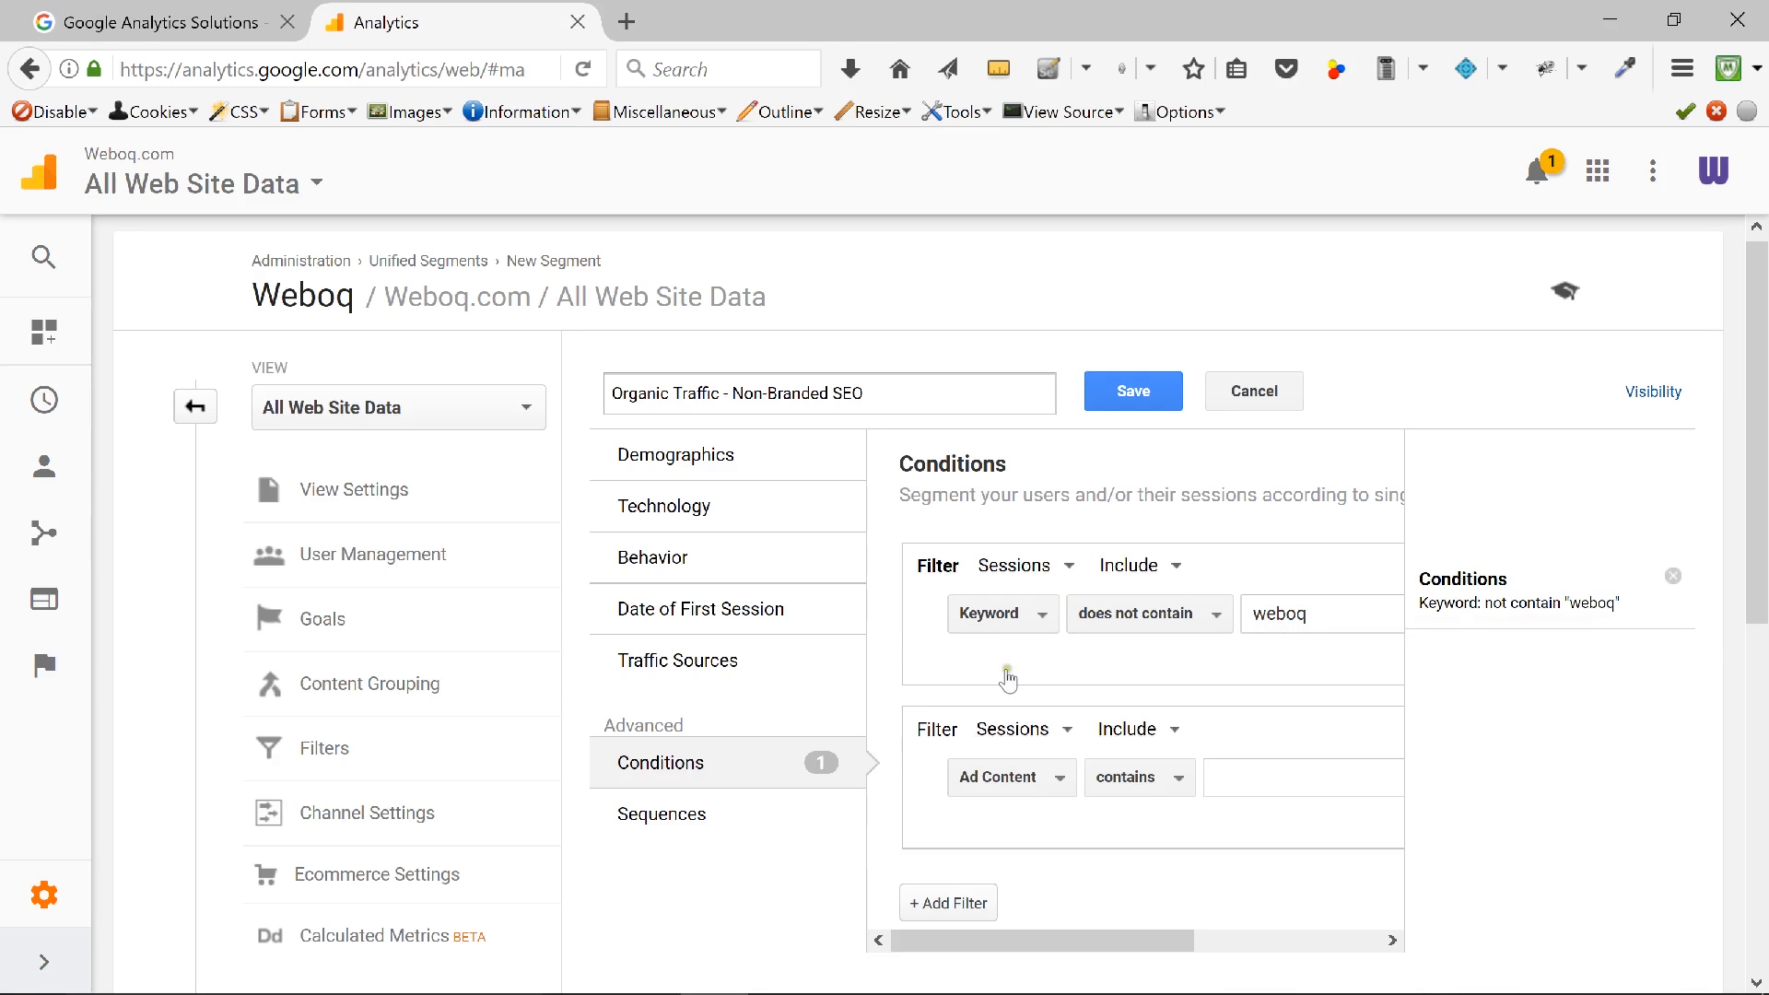
click(1039, 783)
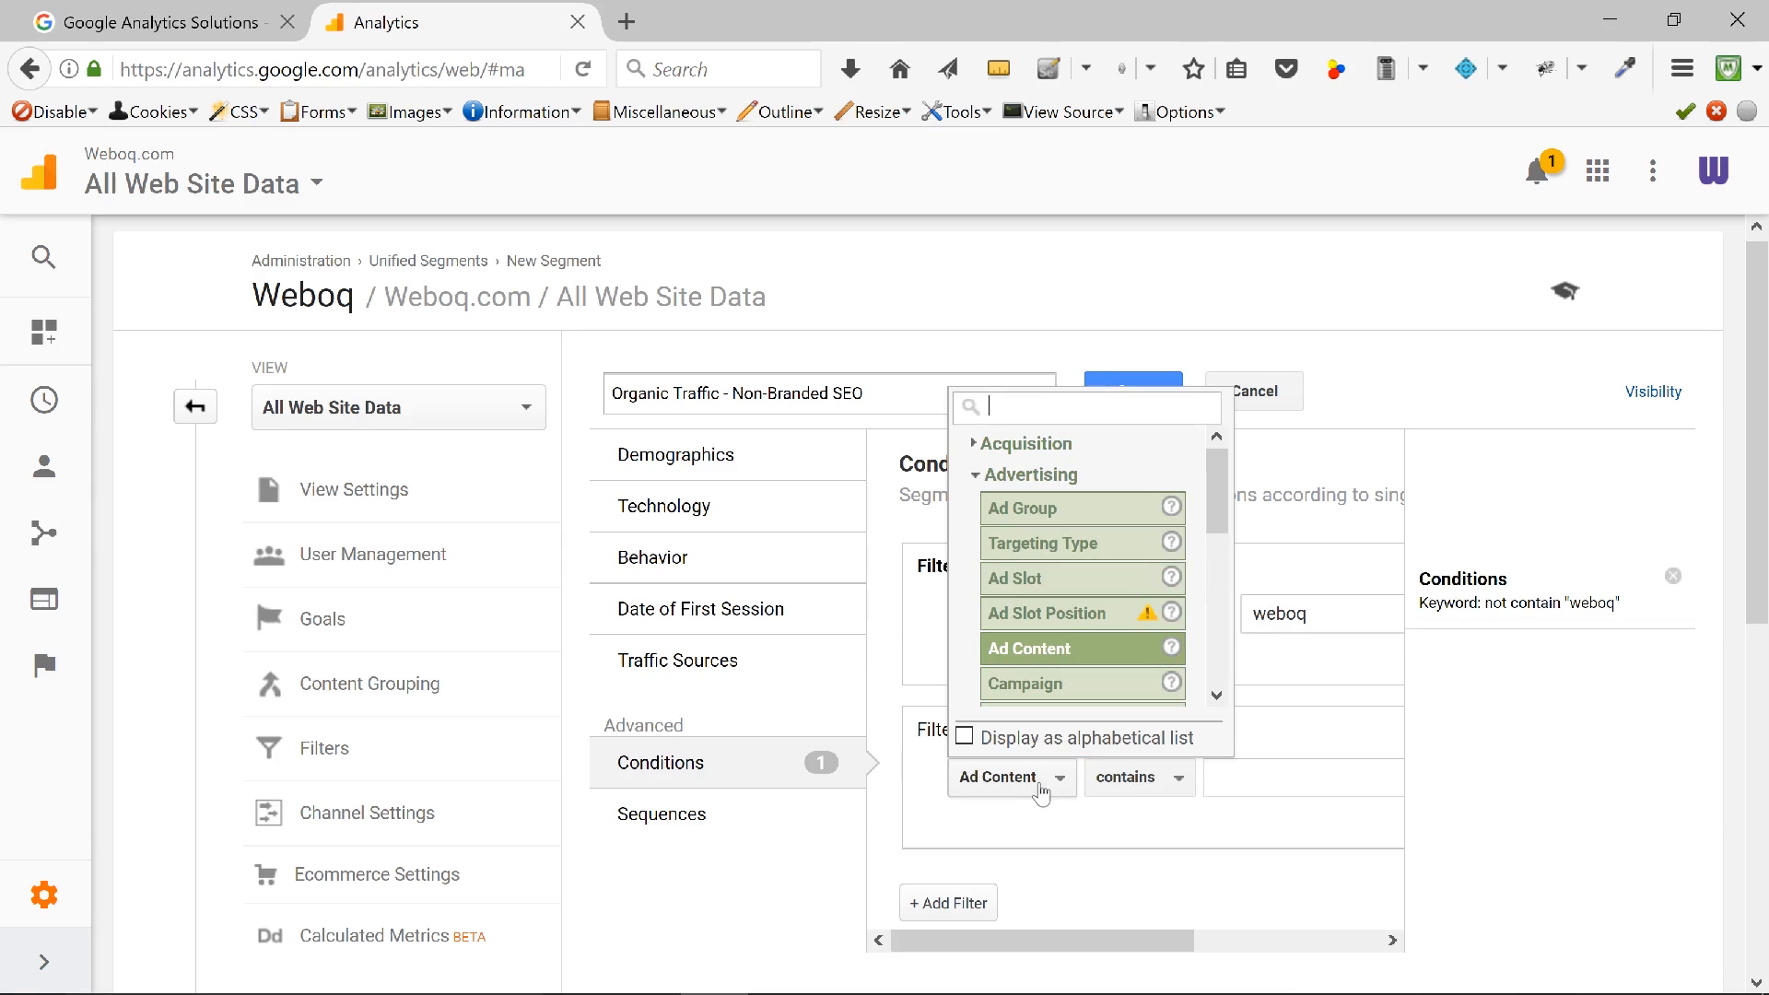
text(key)
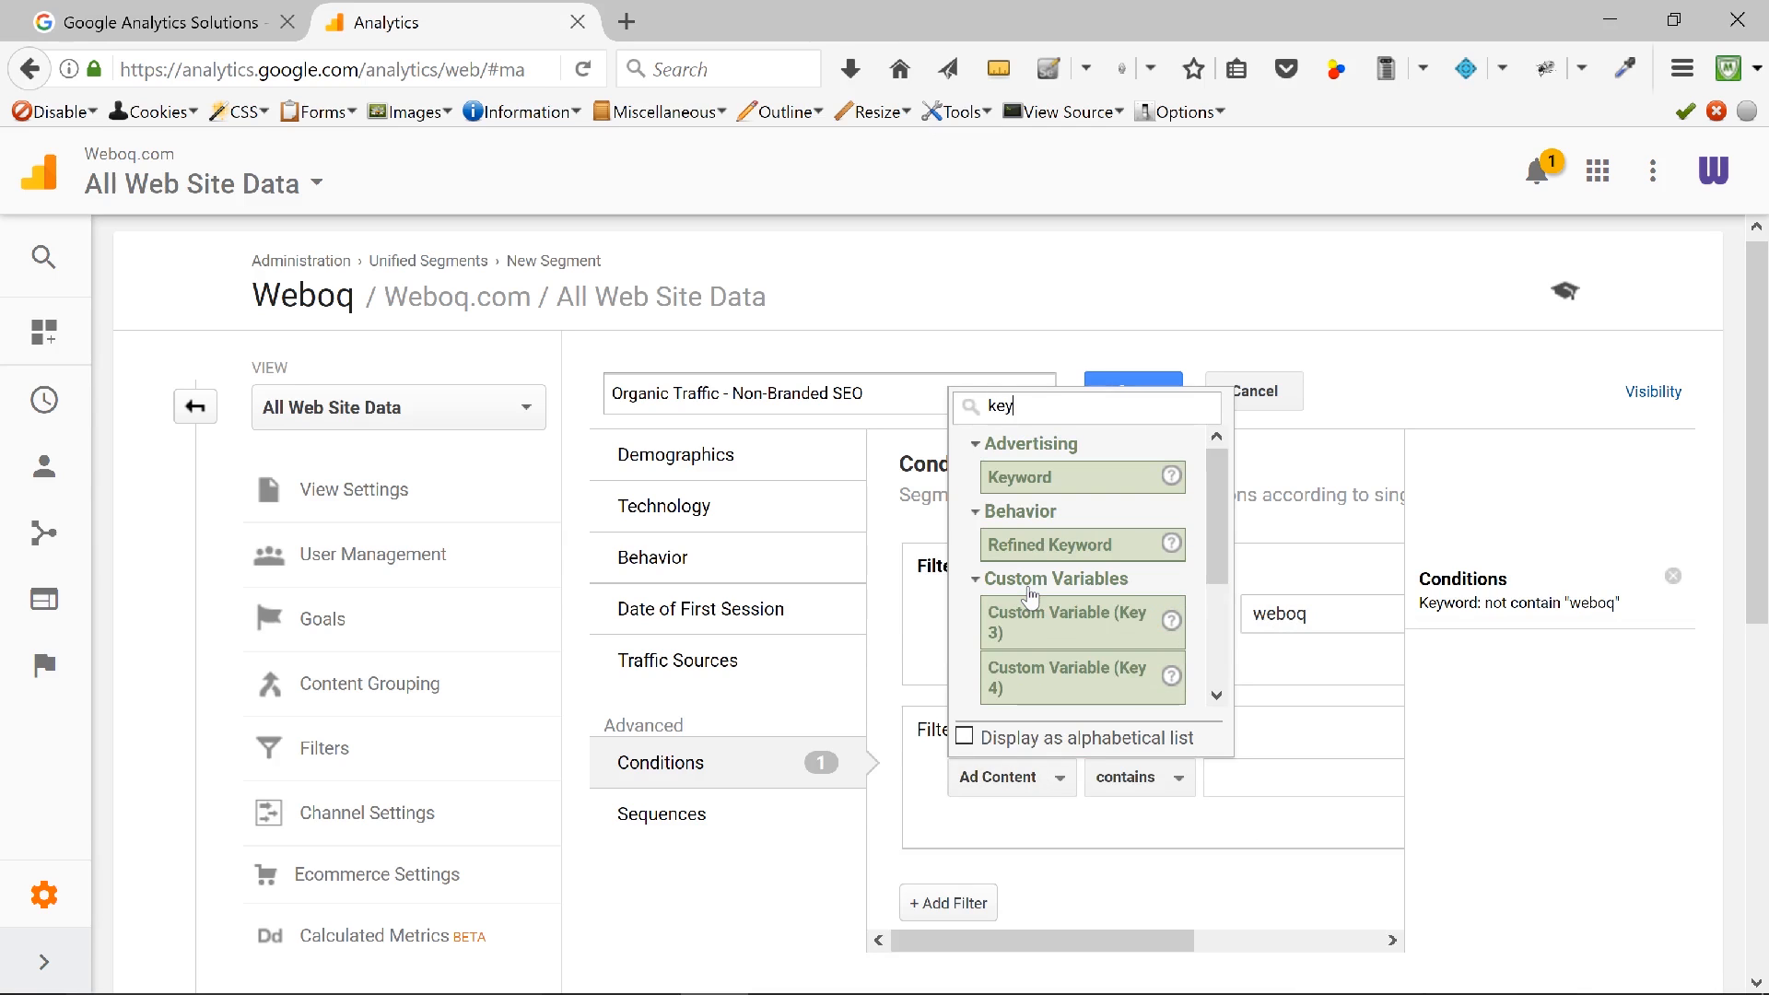
click(1056, 477)
click(1120, 778)
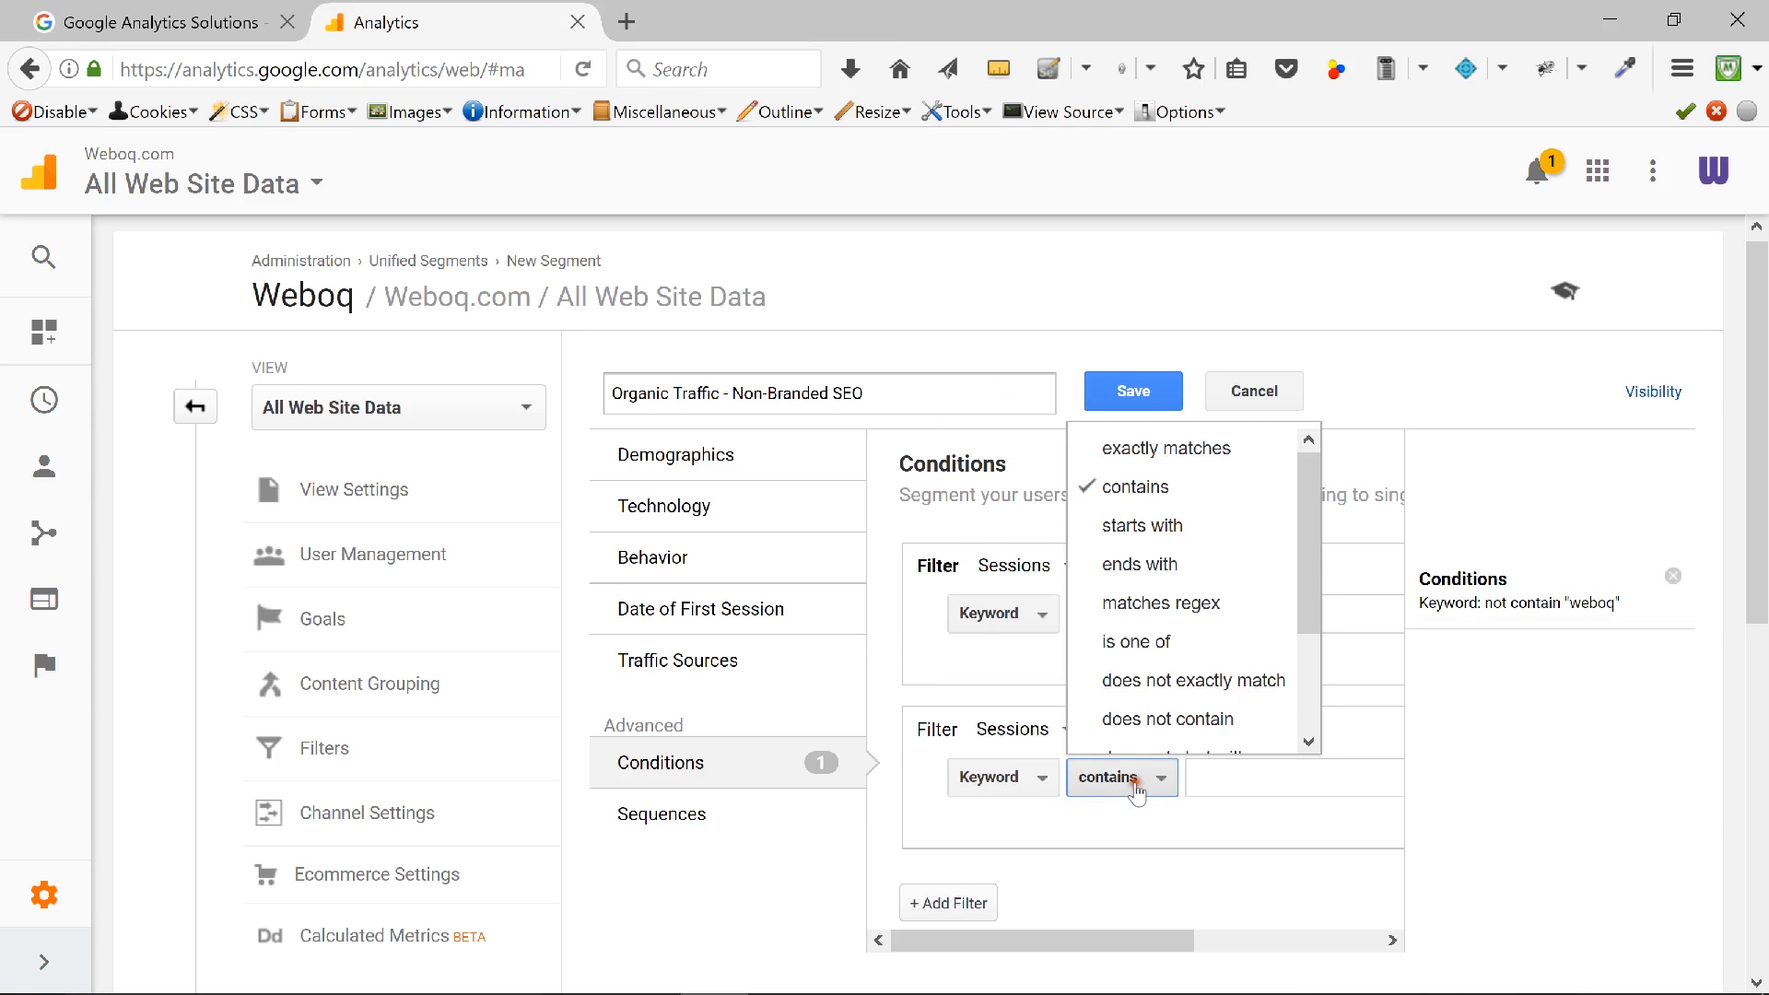
scroll(1179, 698, down, 3)
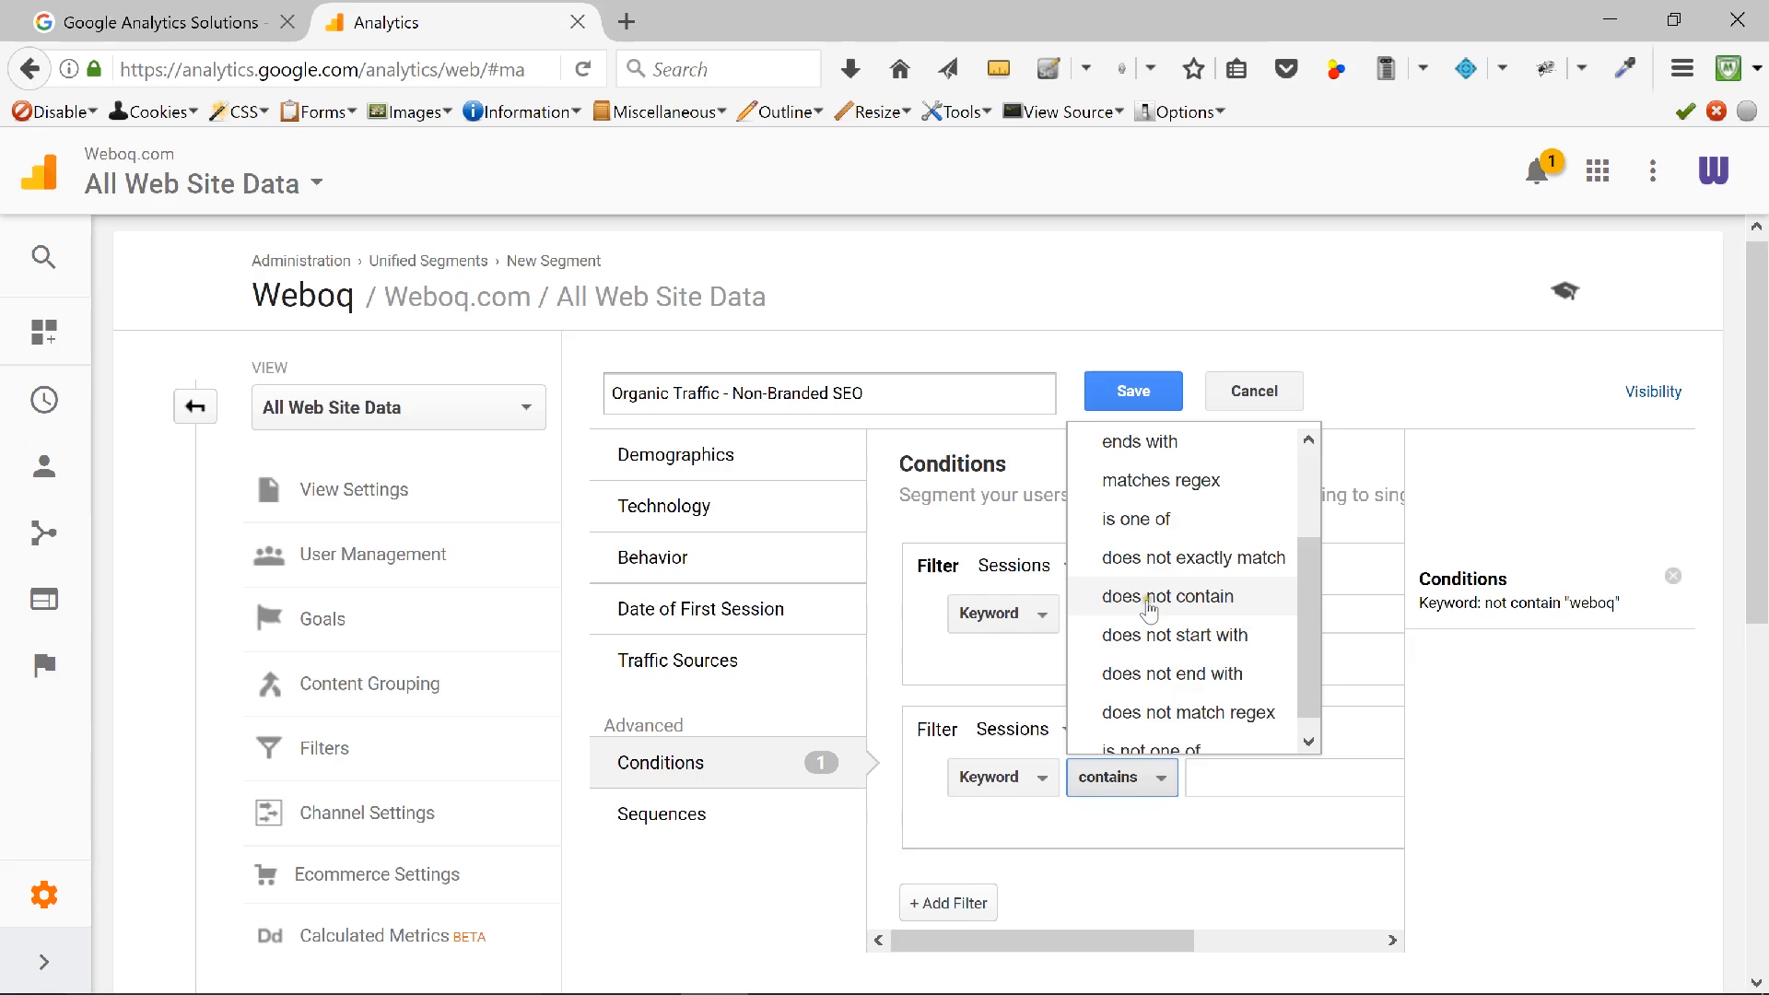
click(1152, 601)
click(1279, 774)
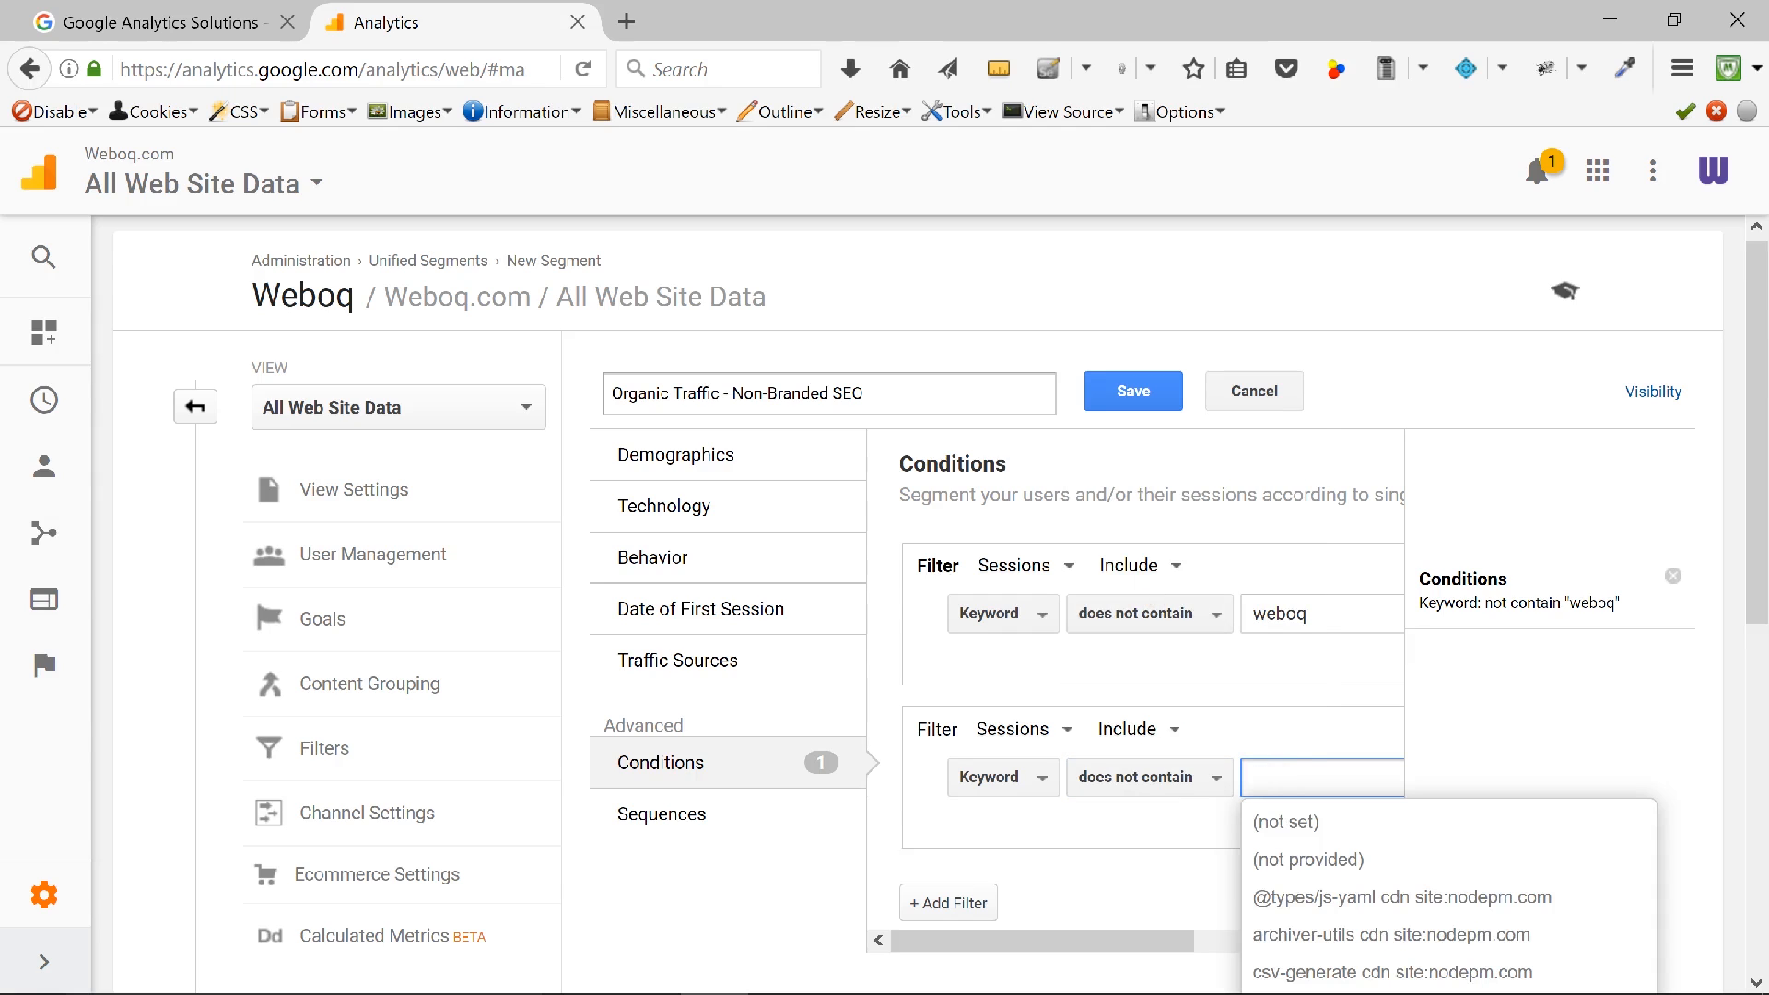
text(webo)
text(q)
key(BackSpace)
text(q.com)
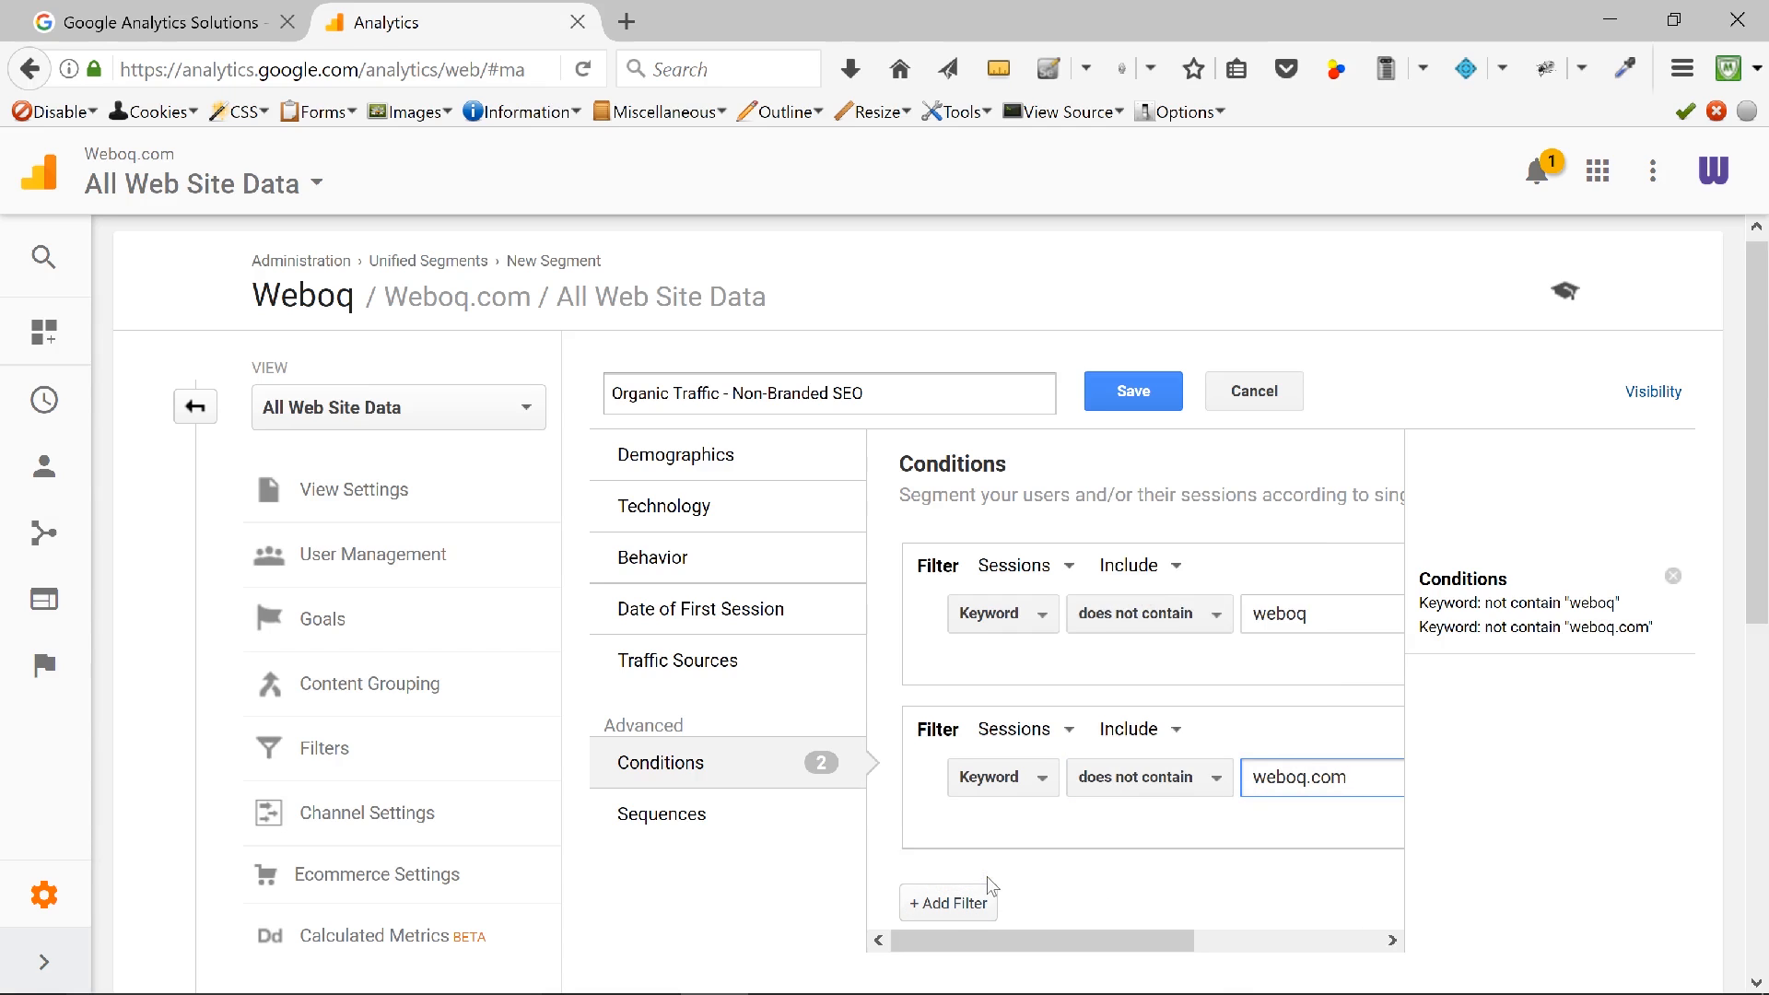
click(1131, 391)
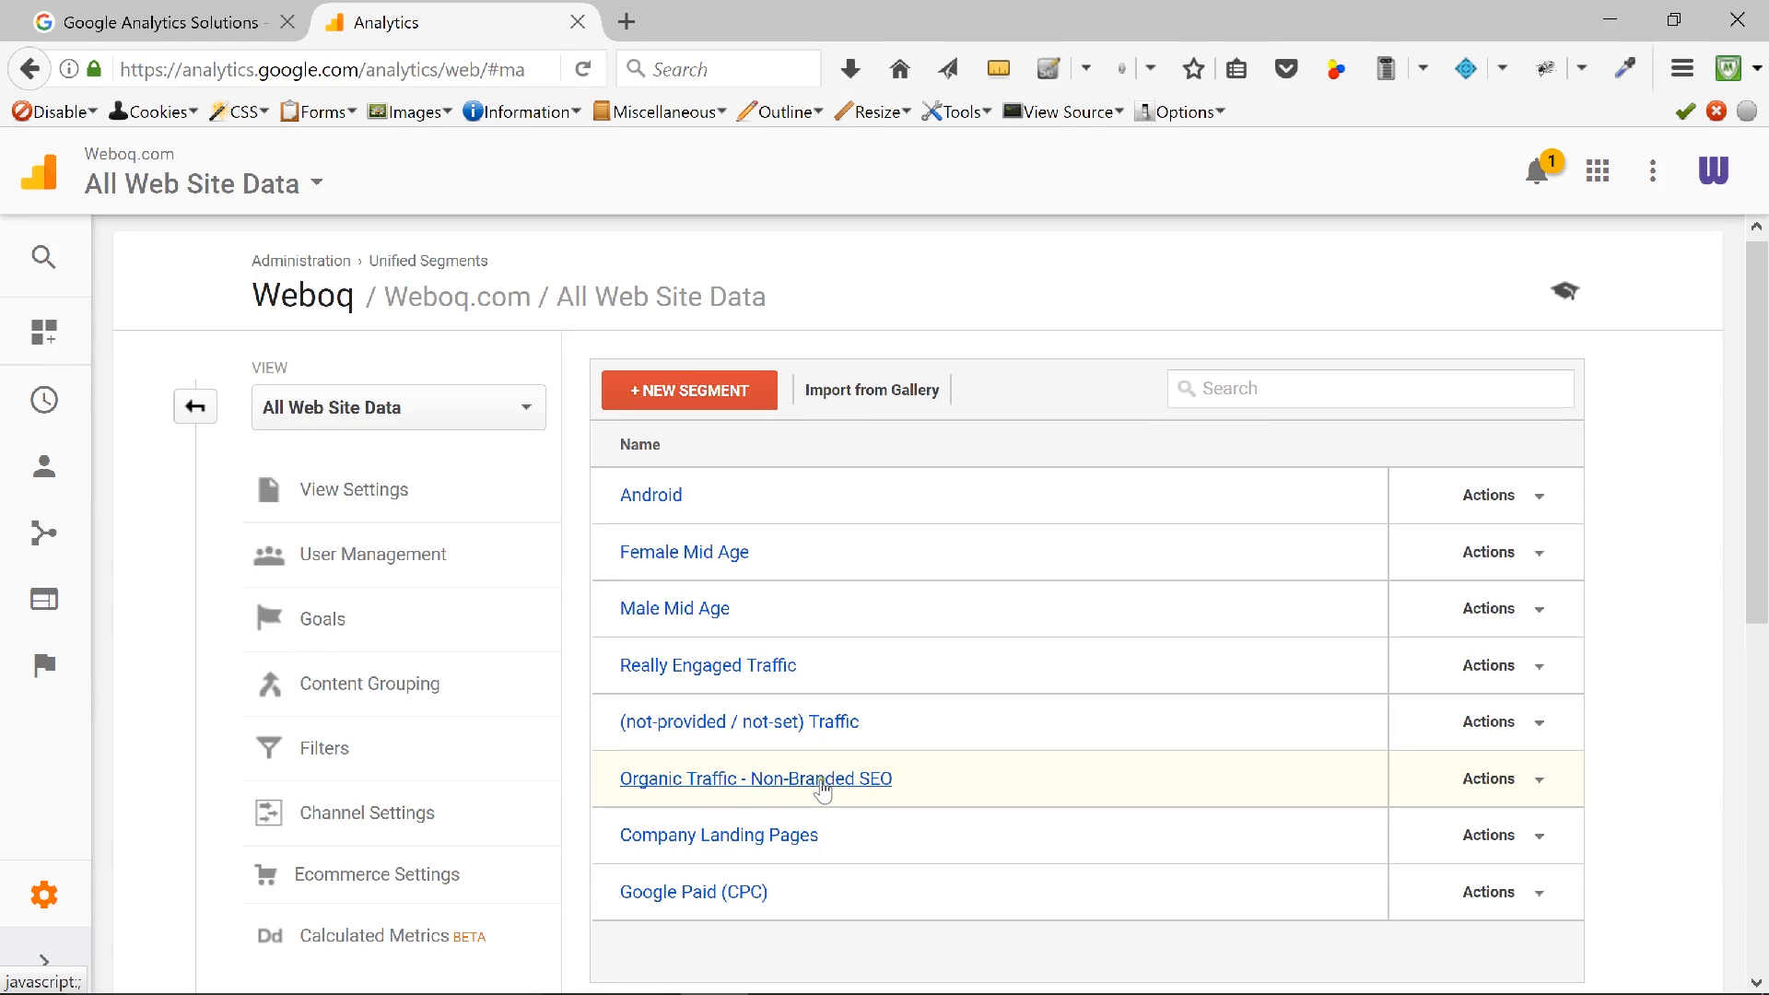
Step: Reopen the "Organic Traffic - Non-Branded SEO" segment for editing and add a third condition filter
click(1489, 779)
click(755, 781)
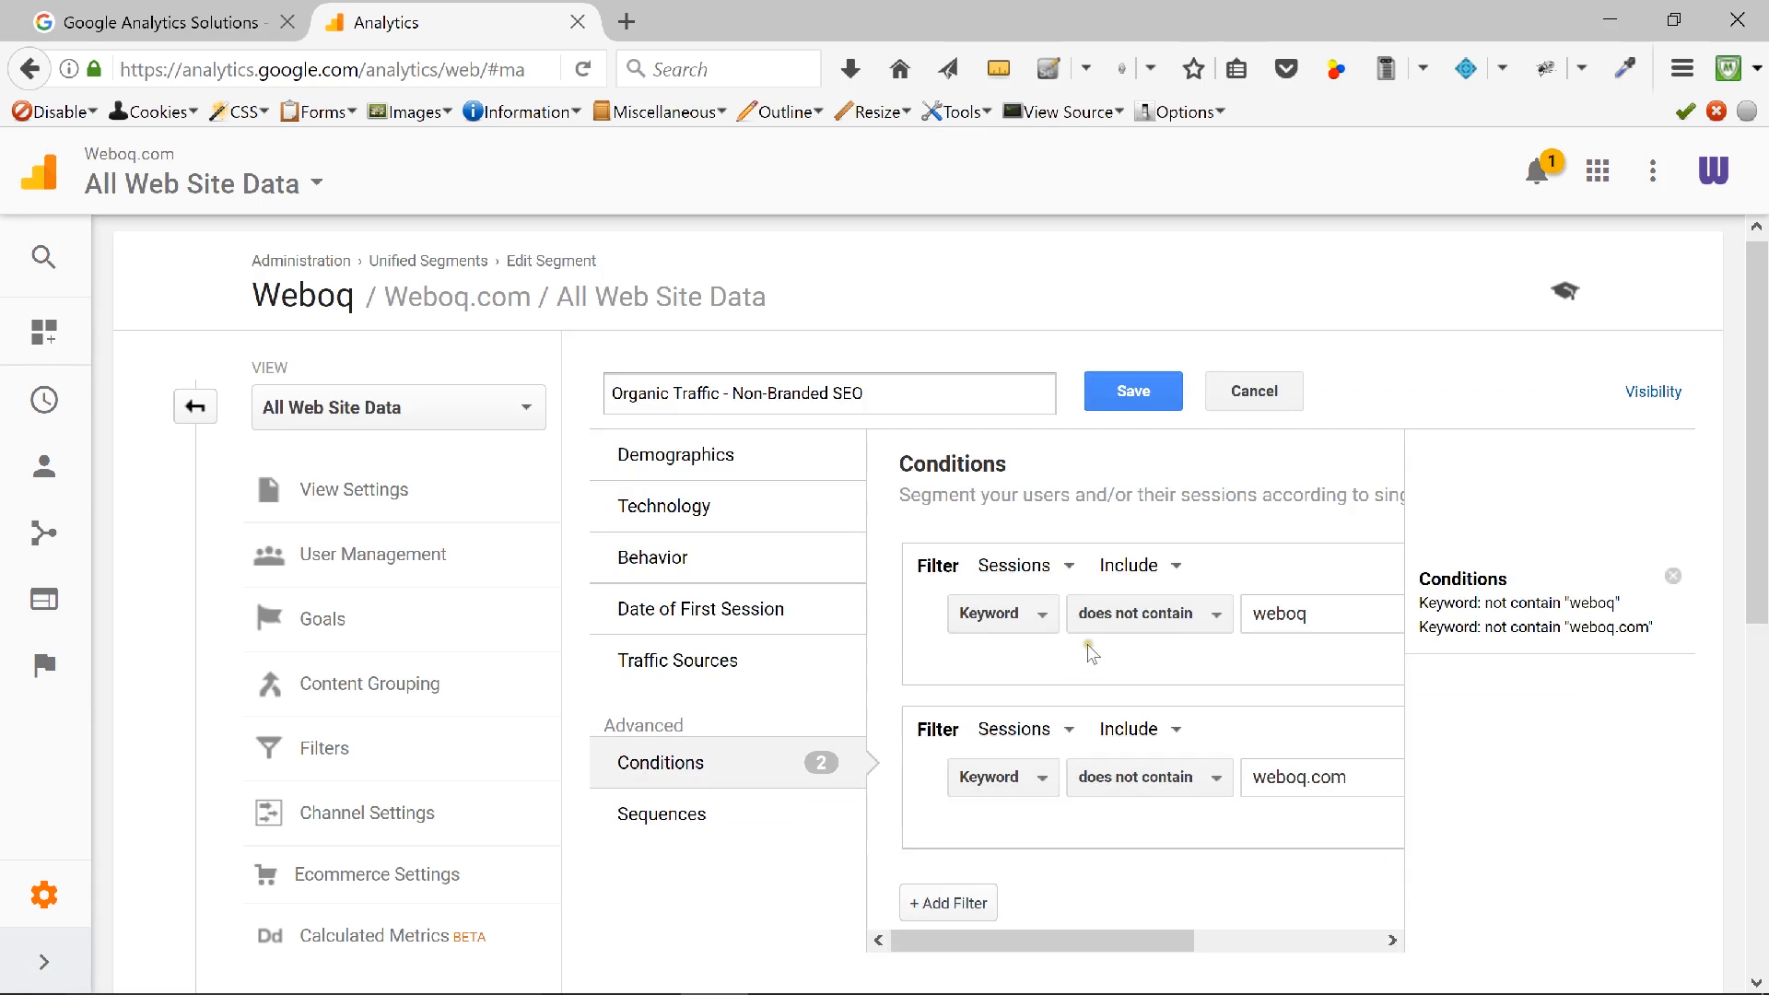
scroll(1046, 659, down, 3)
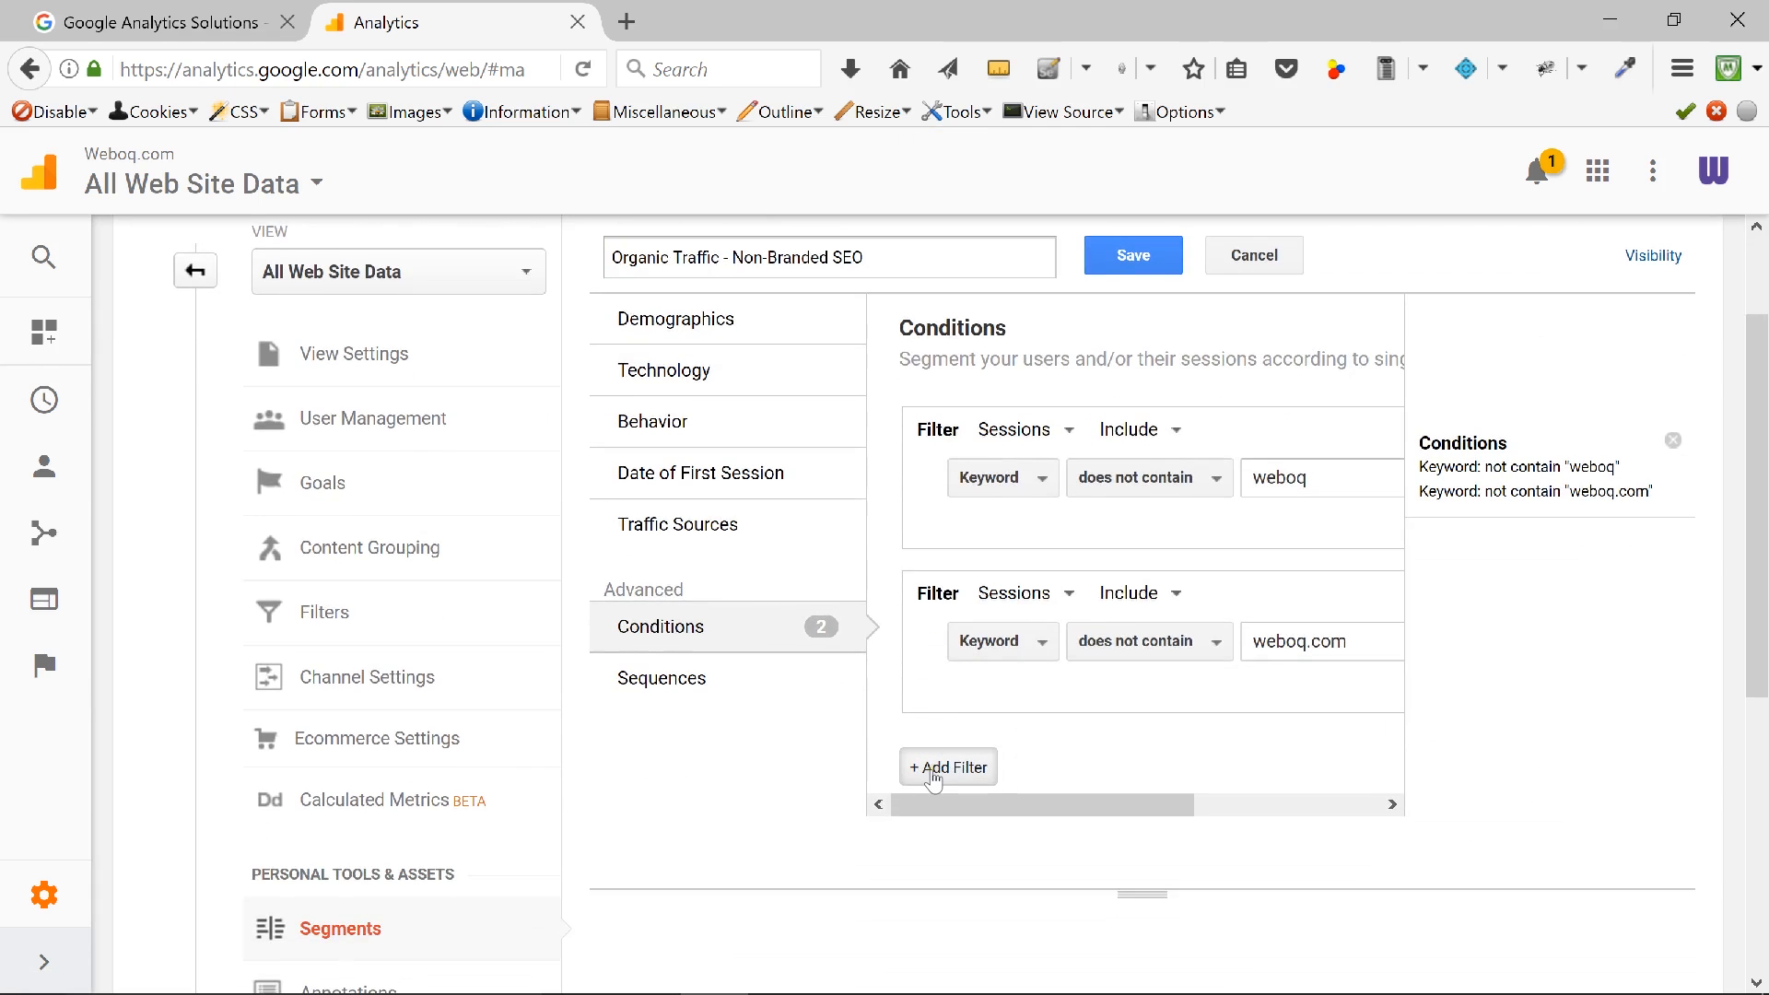
click(935, 772)
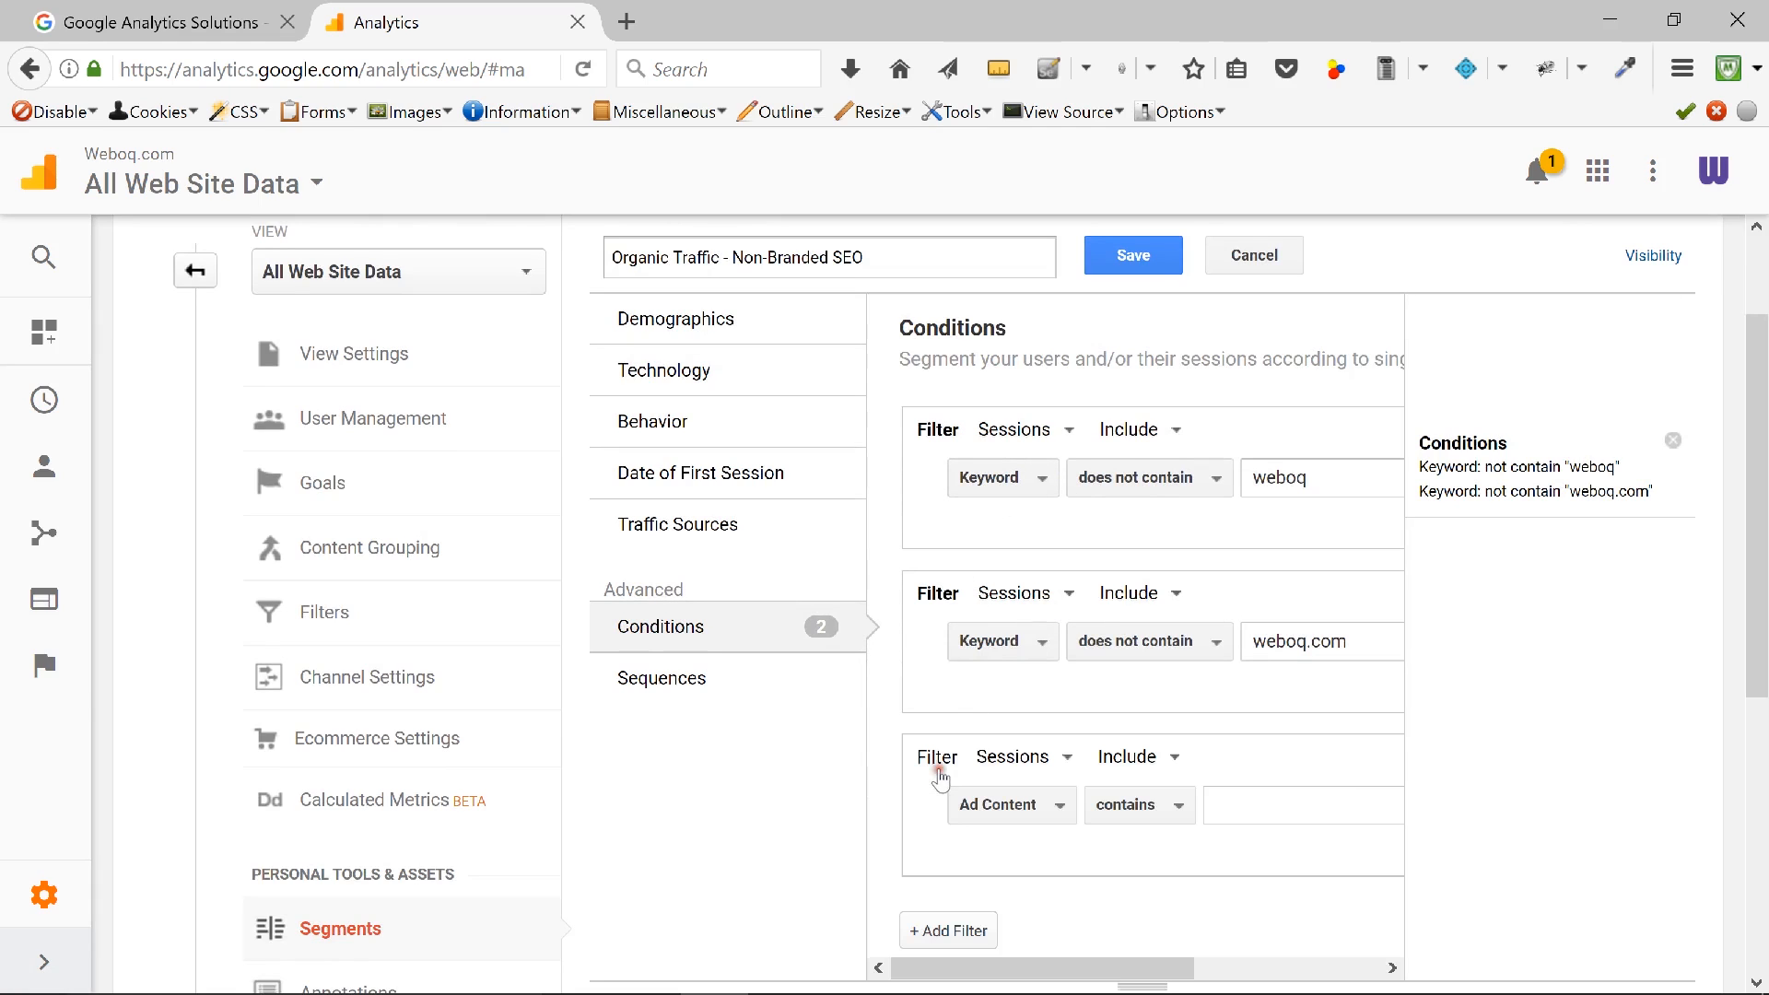
Step: Set the third filter to include sessions whose Medium exactly matches "organic", and save the segment
click(1012, 805)
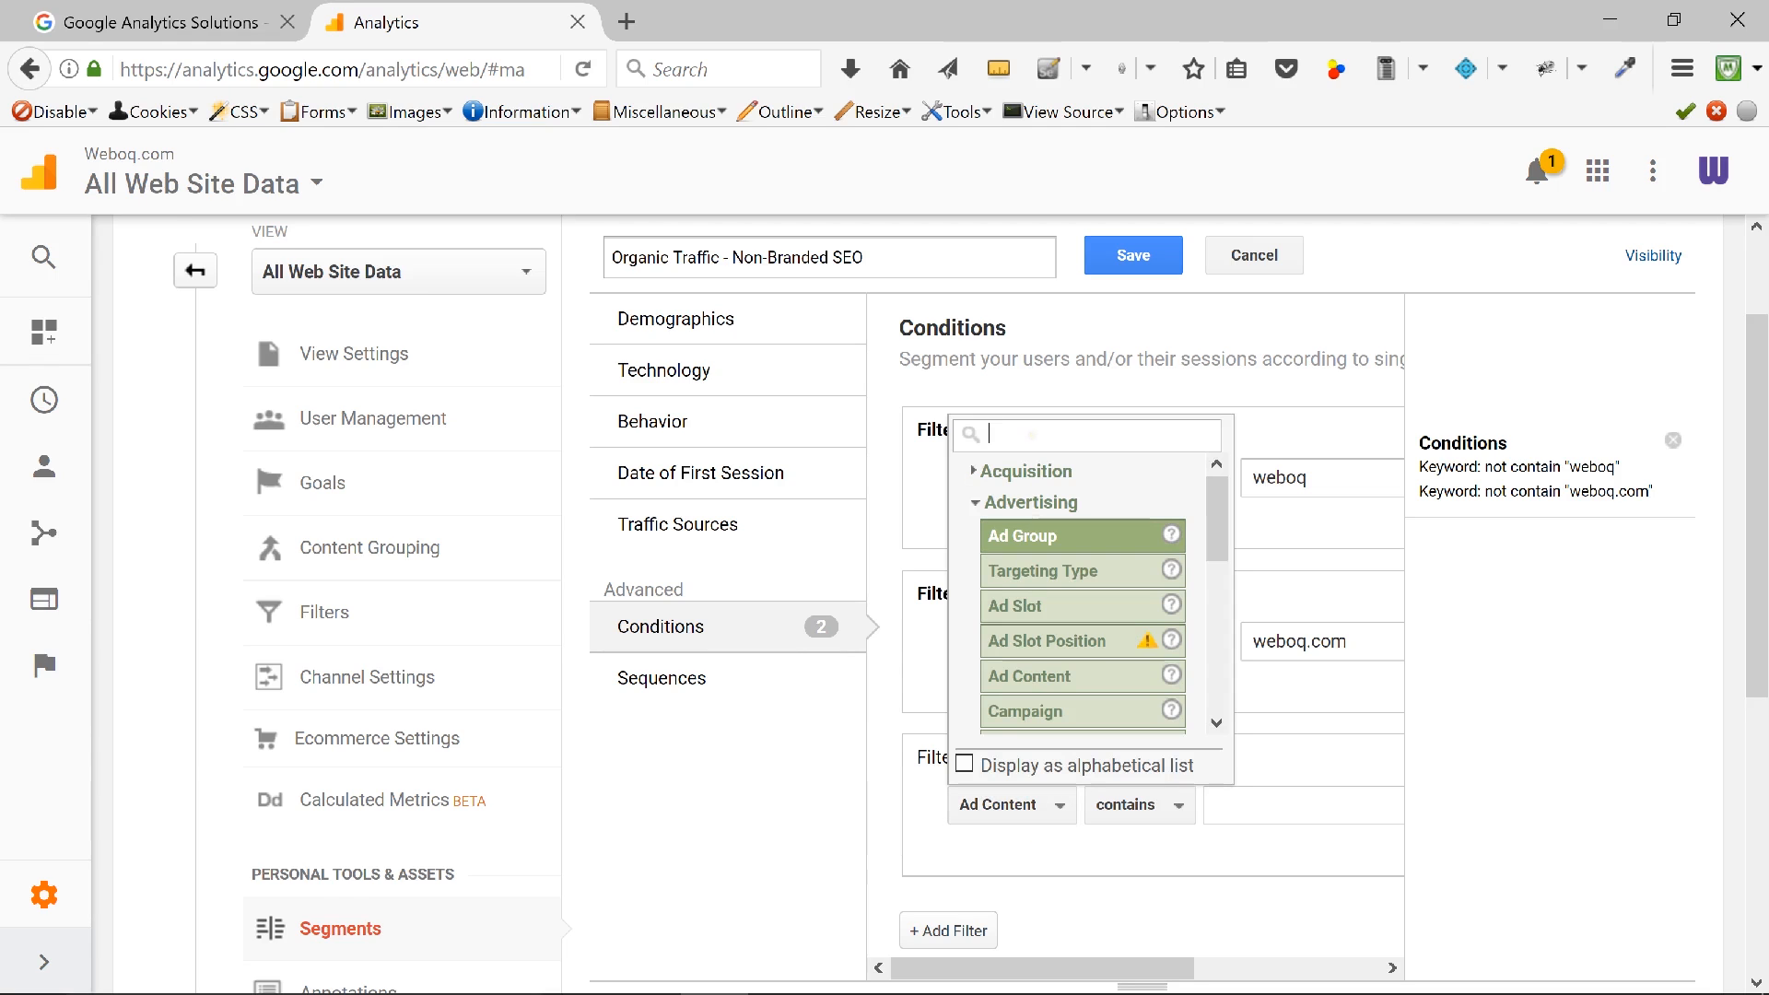
text(medi)
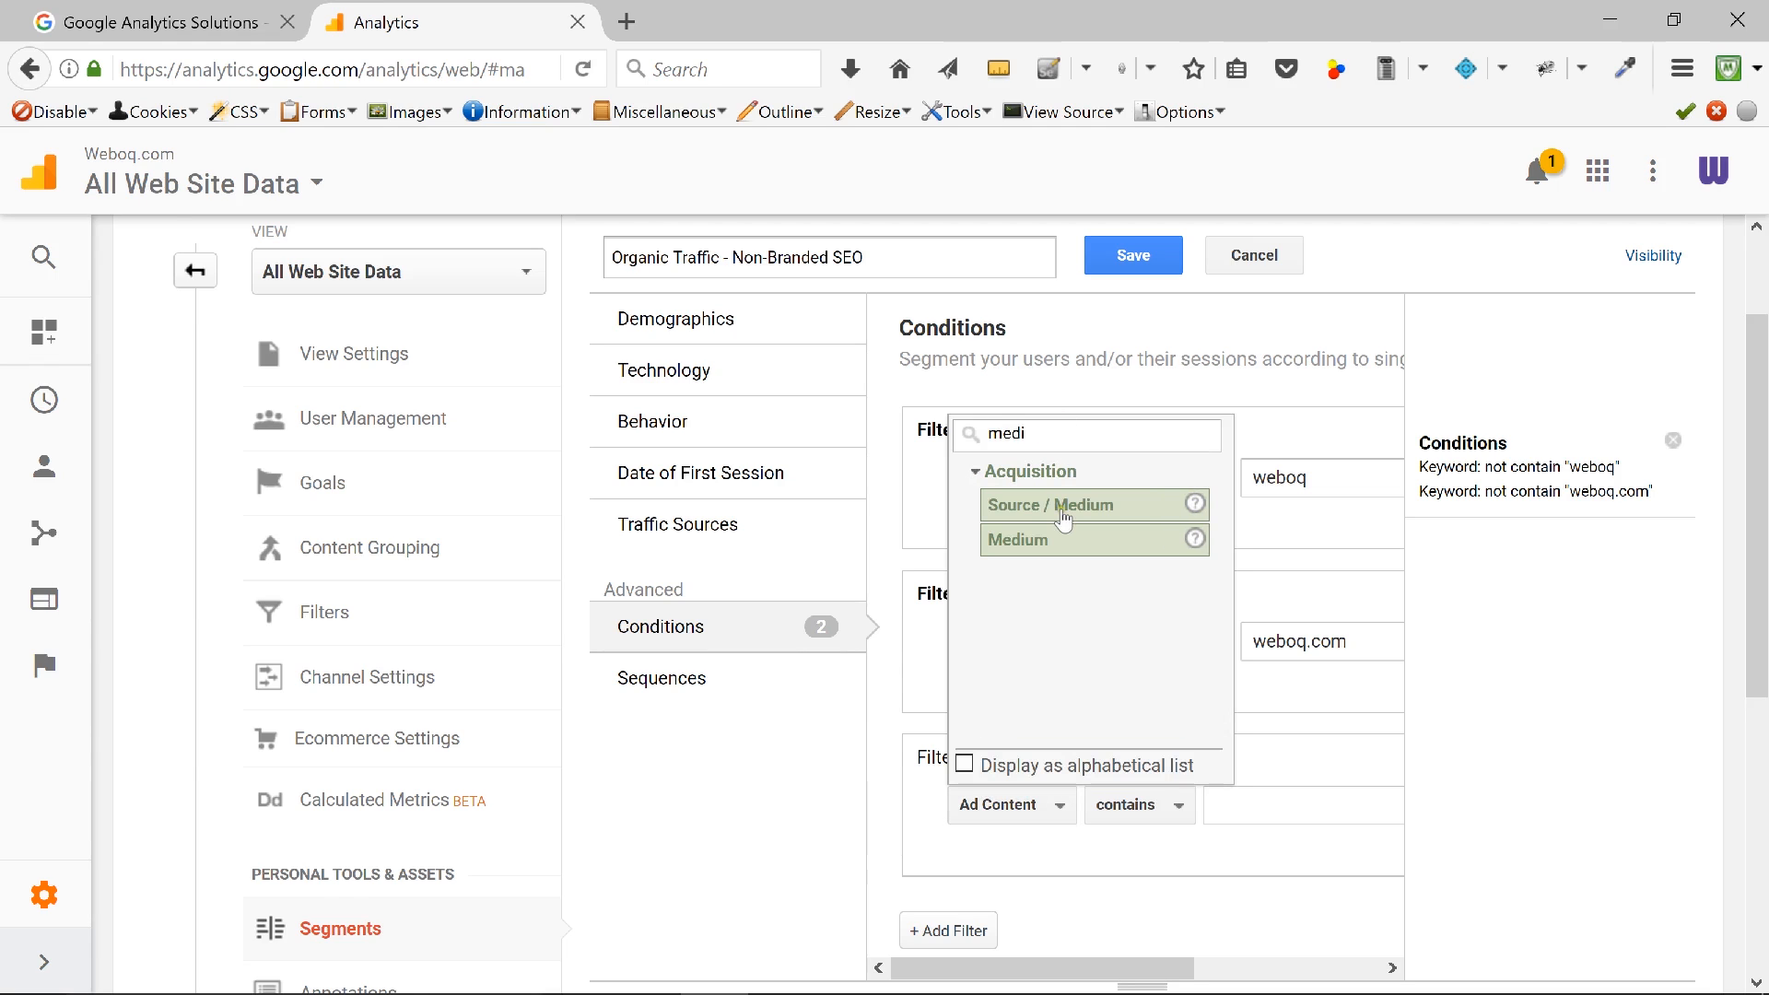
click(1063, 541)
click(1133, 806)
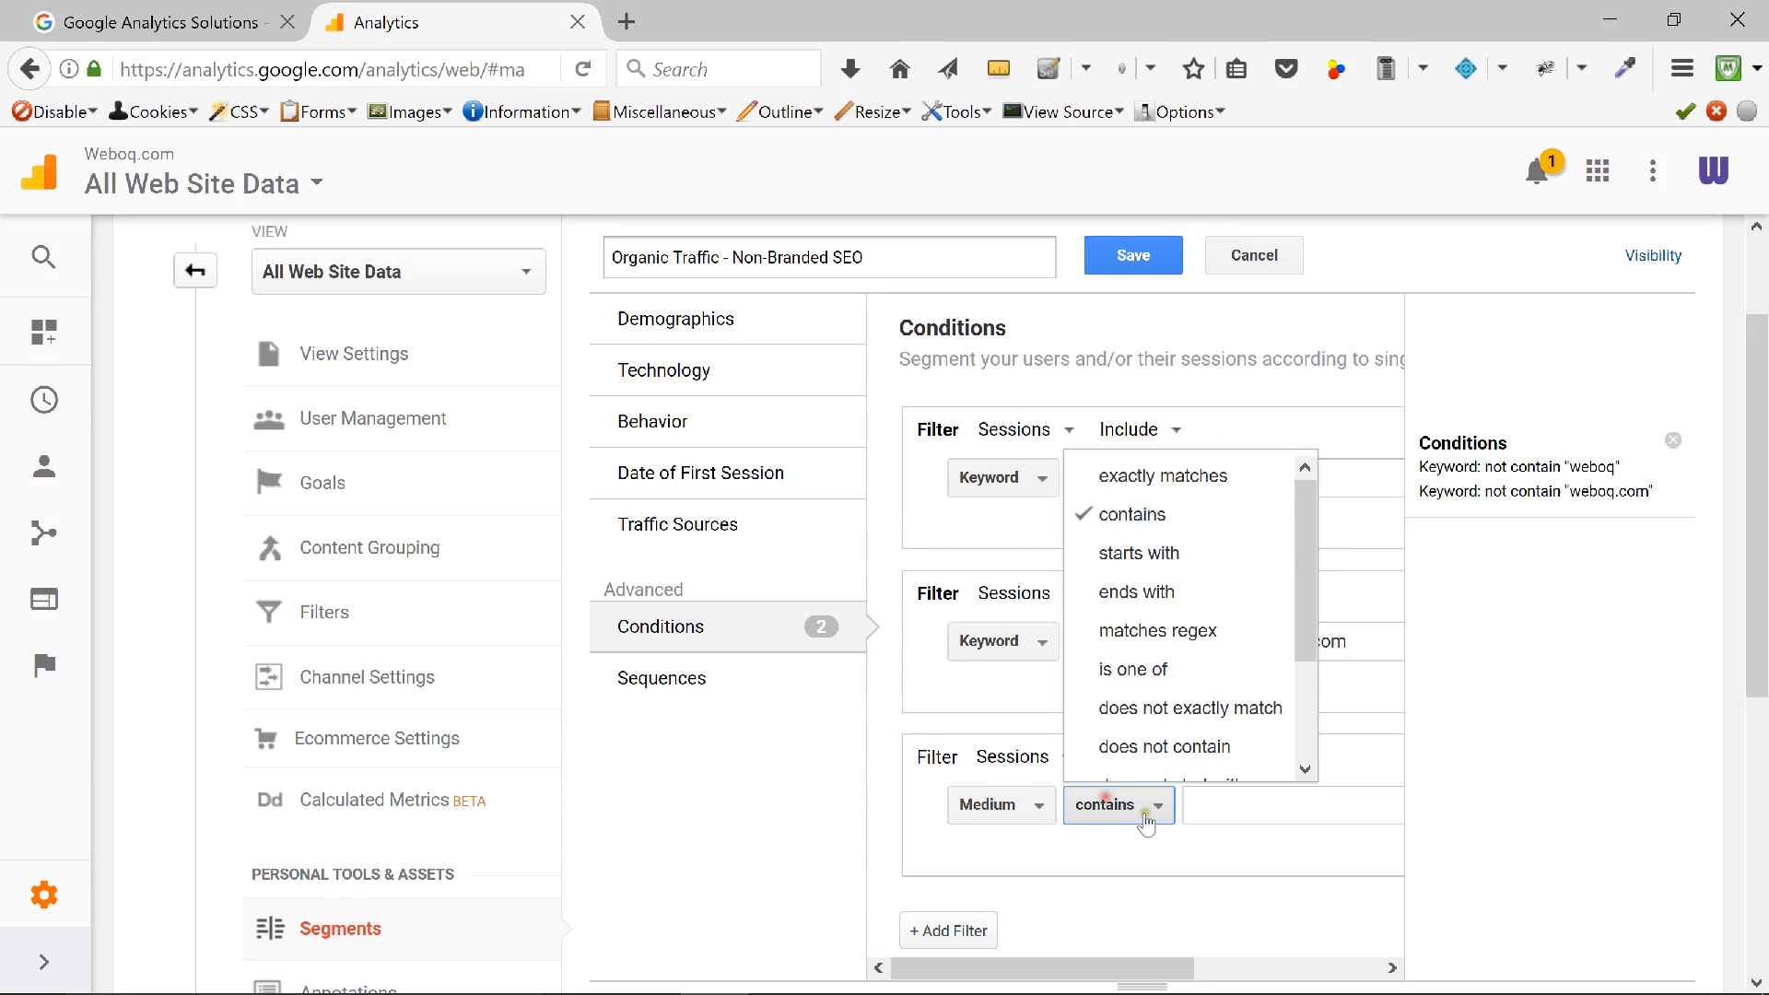
click(1172, 486)
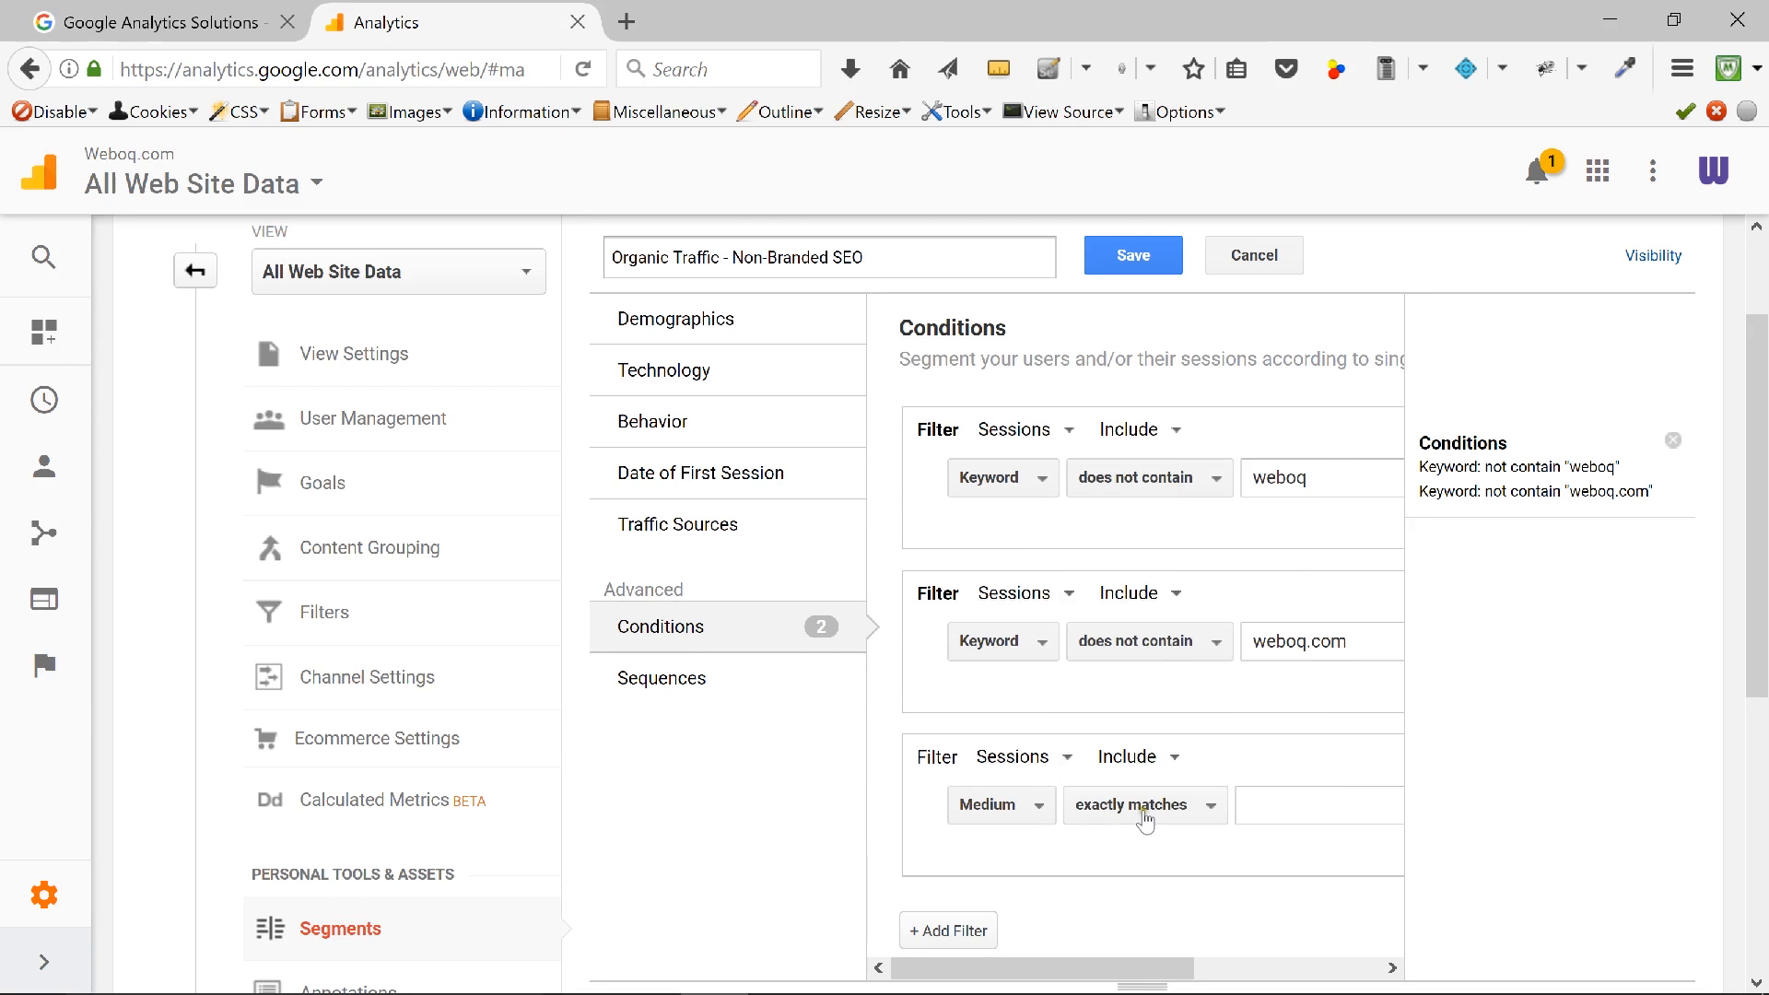
click(1276, 805)
text(o)
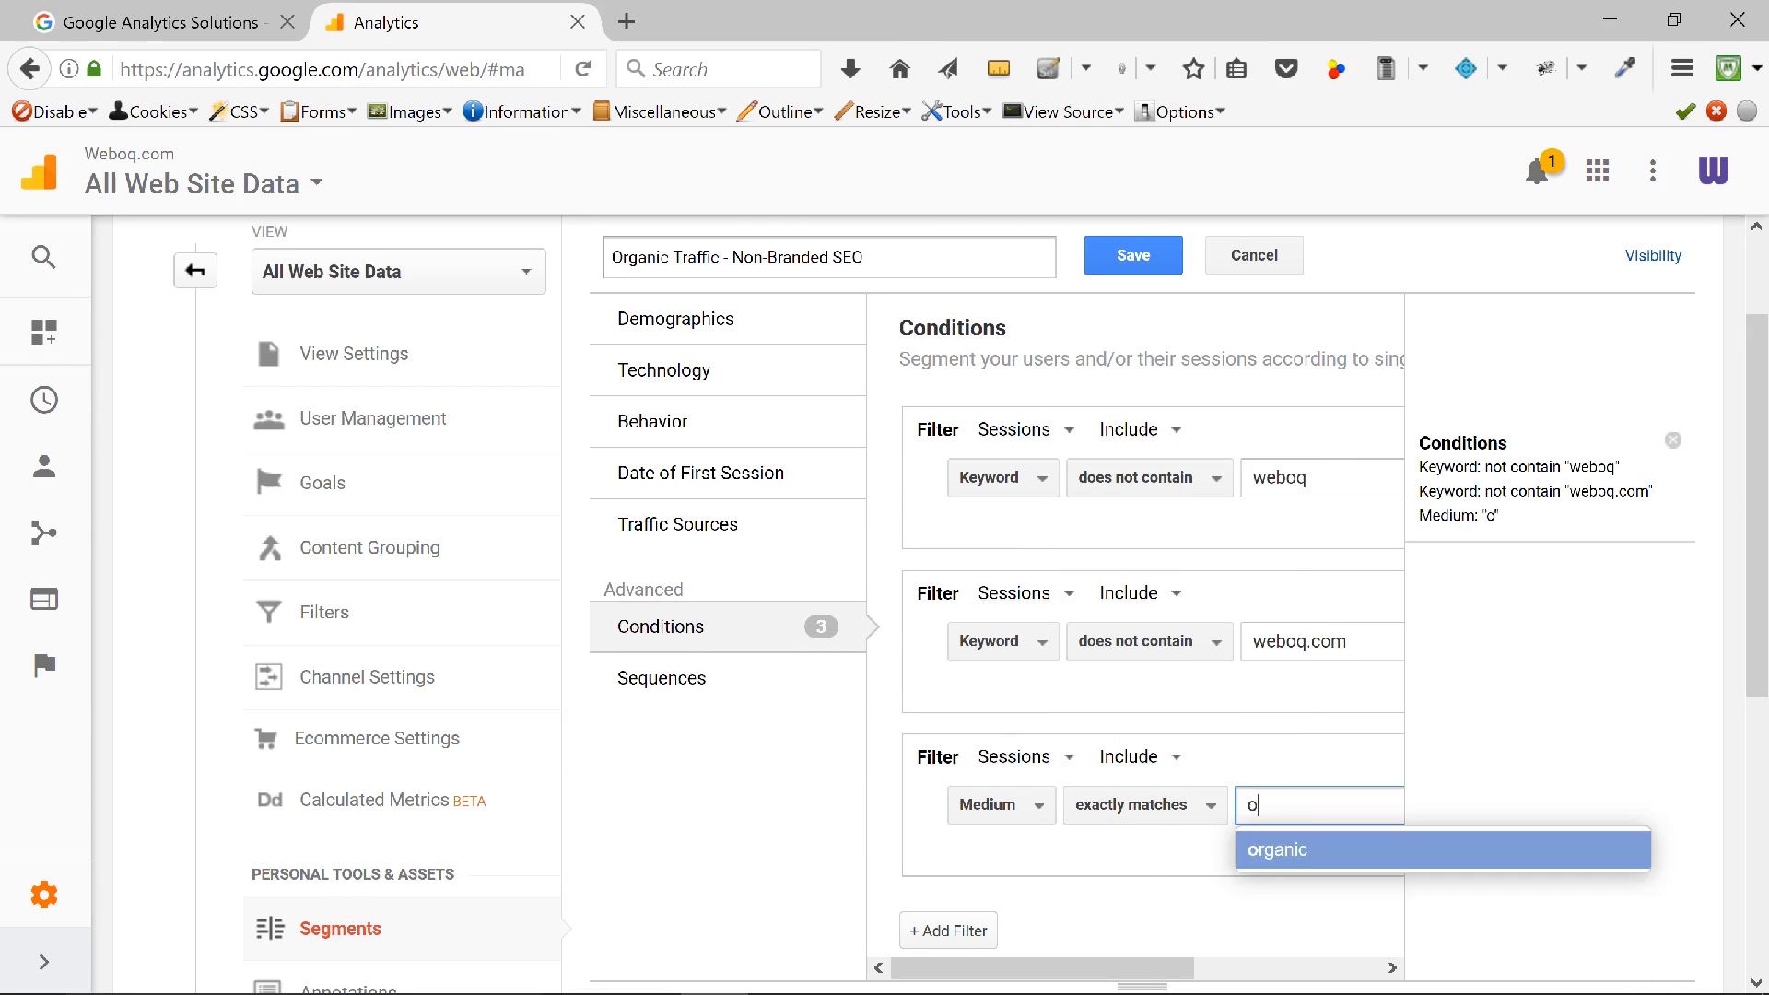
click(1258, 846)
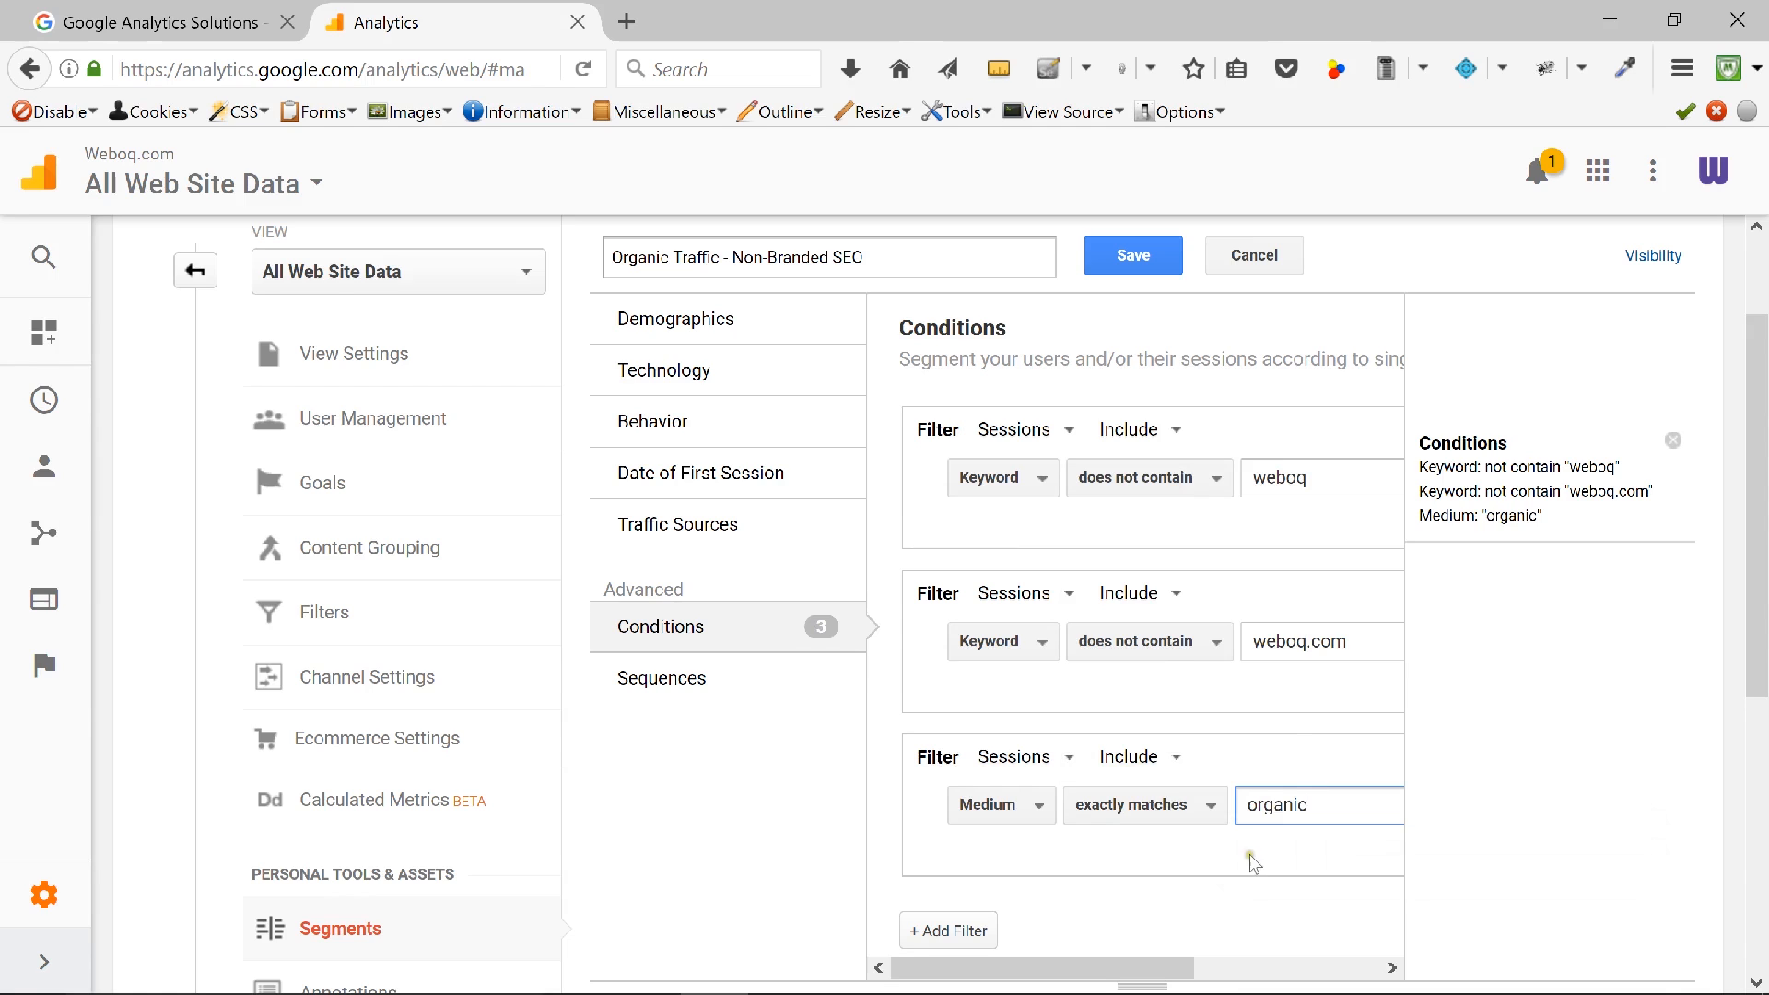
click(1124, 262)
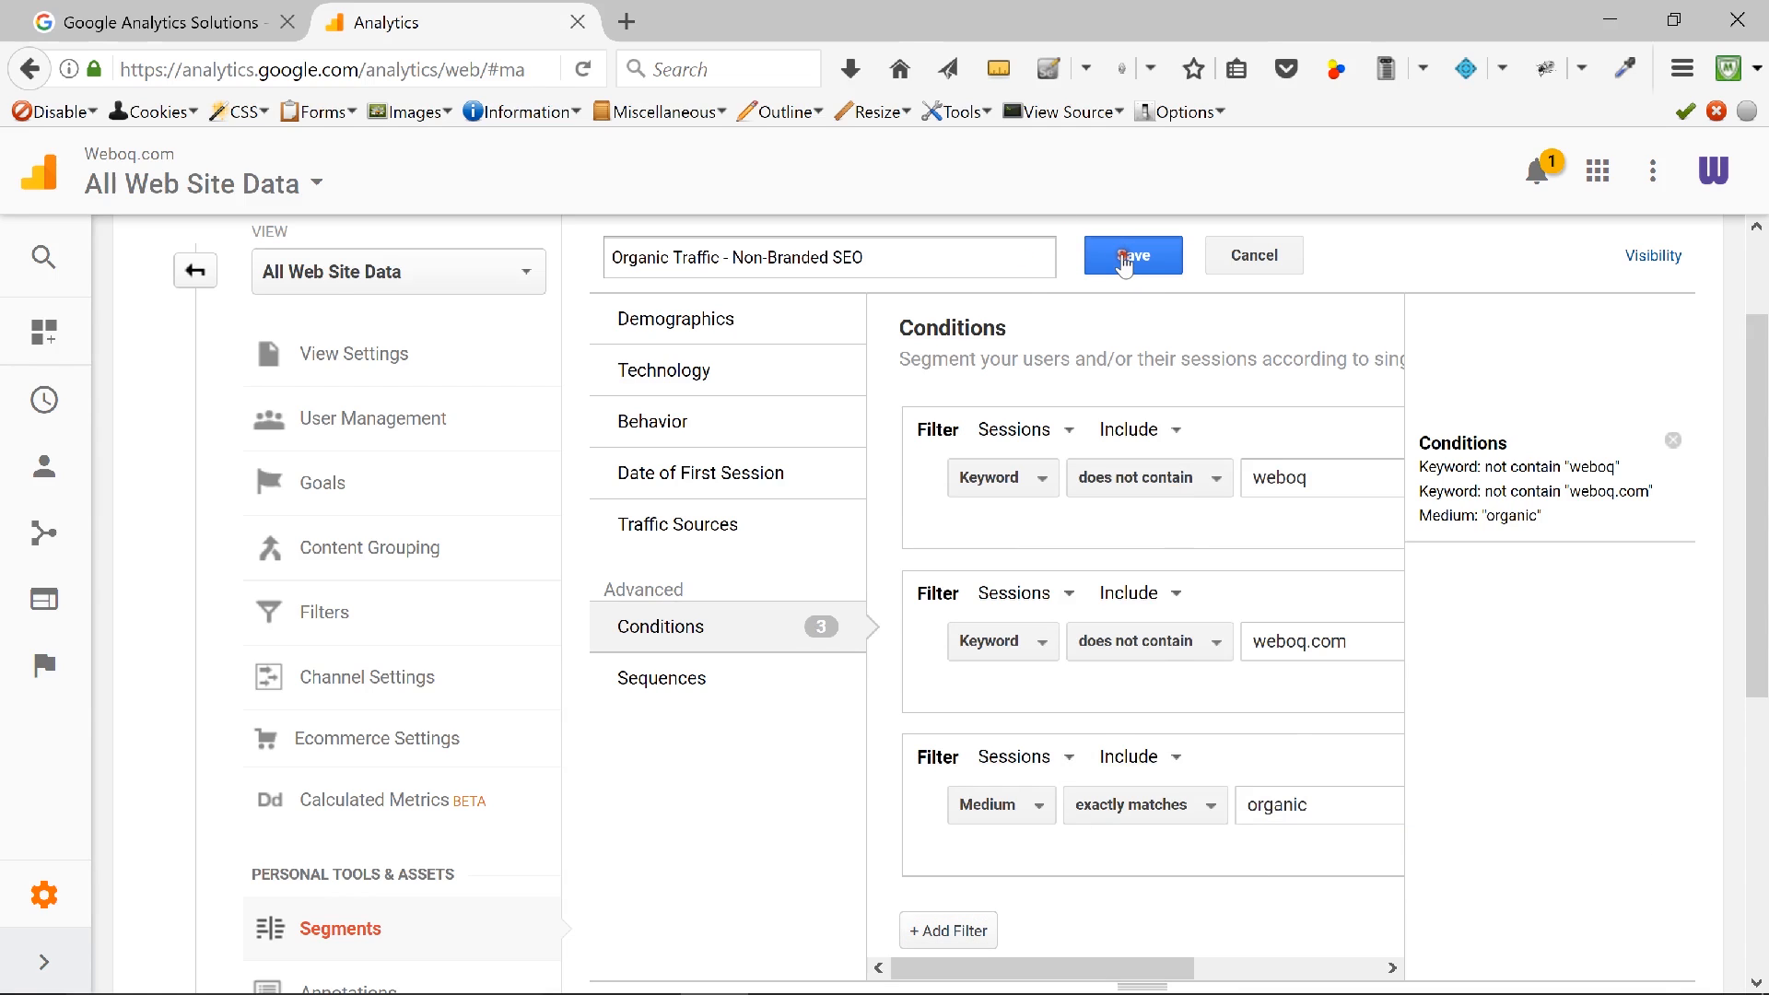
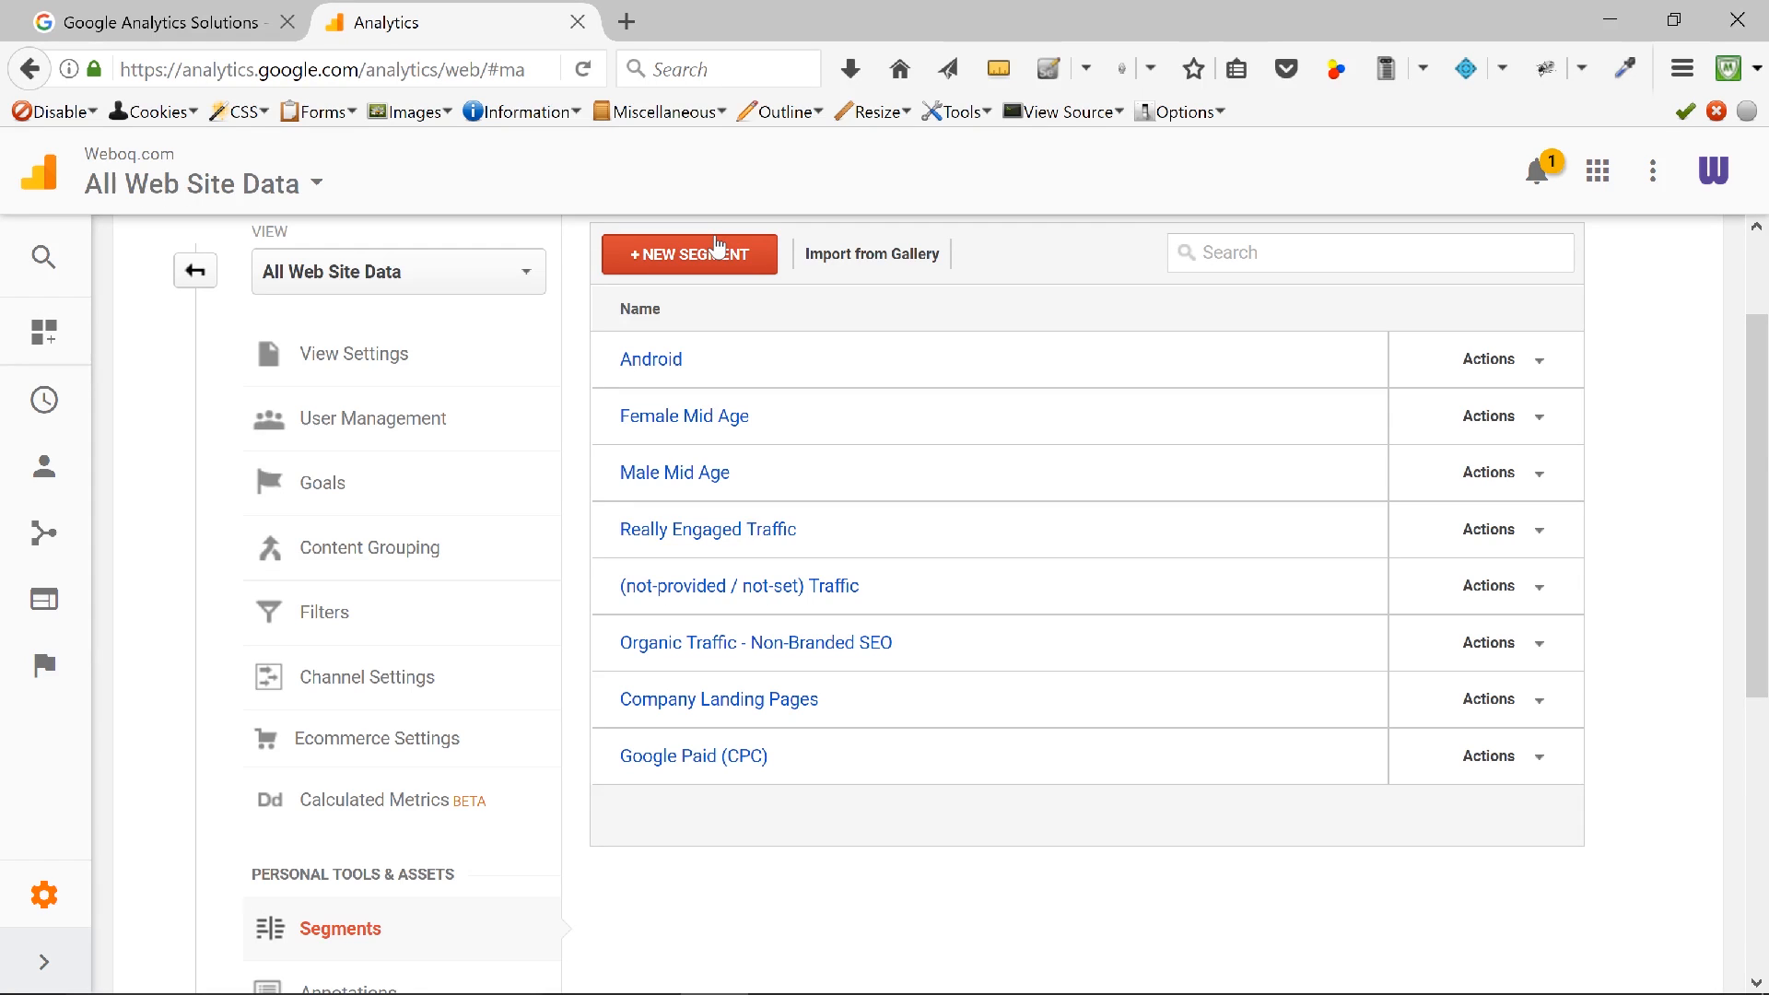
Step: Start a new segment and review the technology articles on weboq.com in a separate tab
click(657, 260)
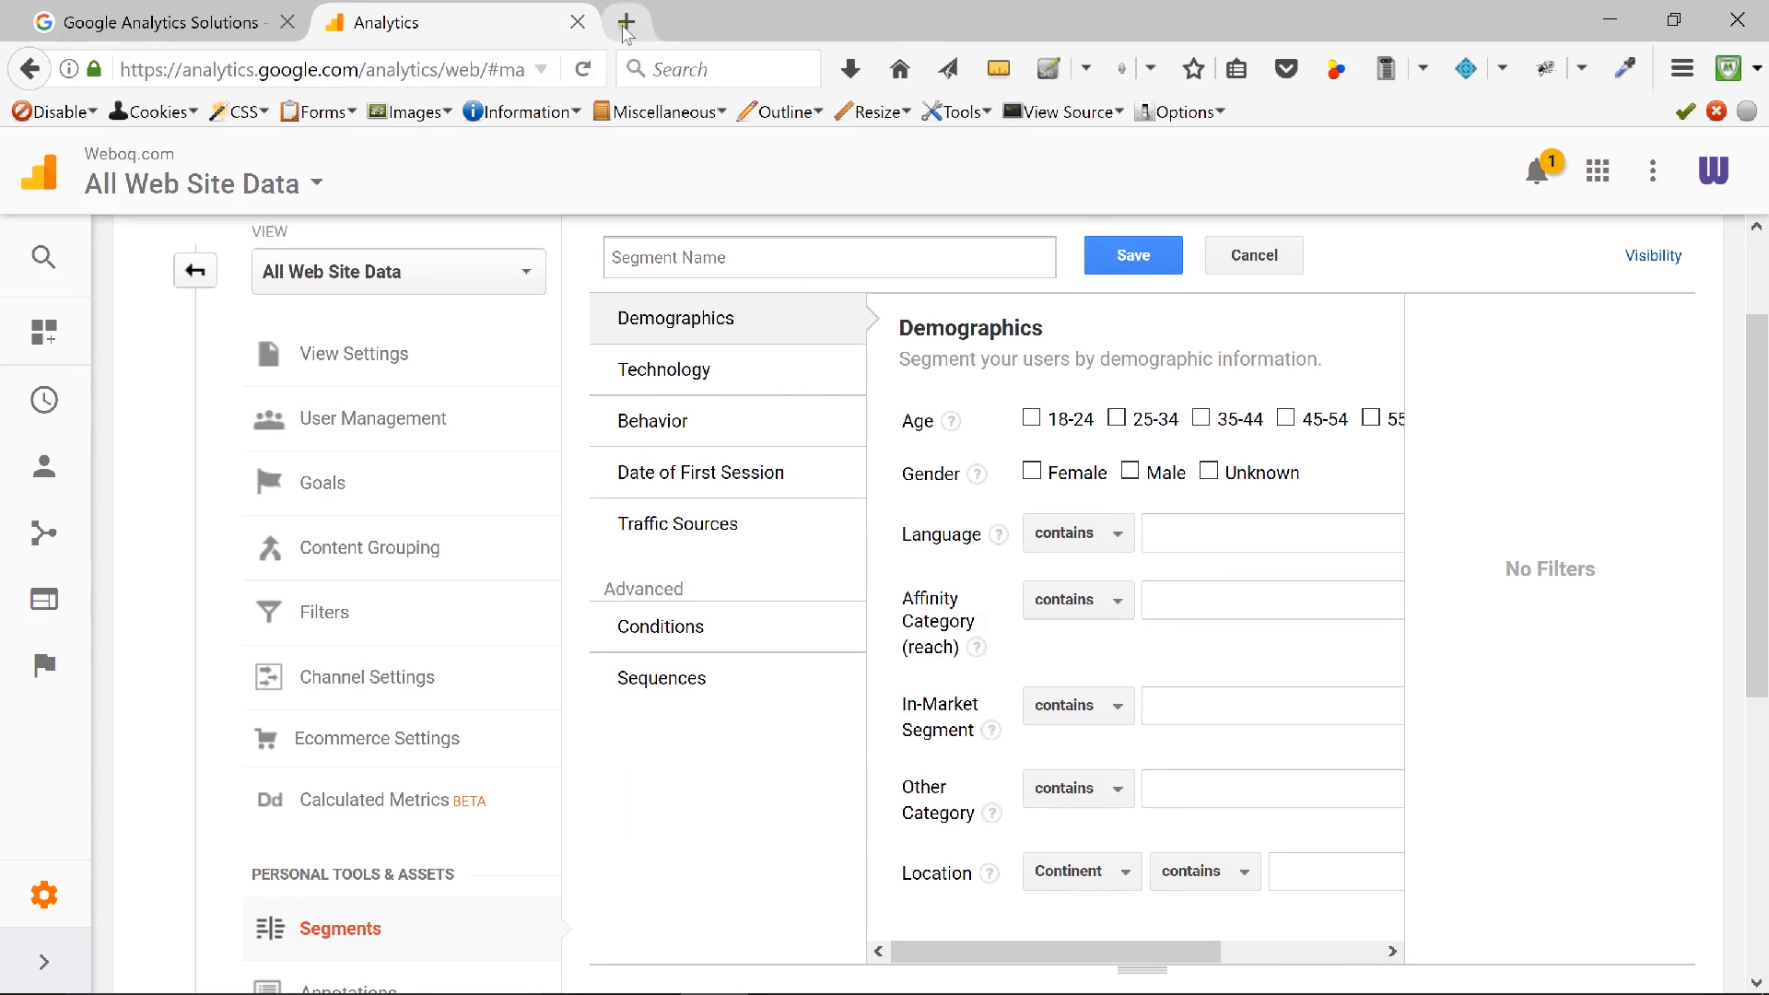
key(ctrl+t)
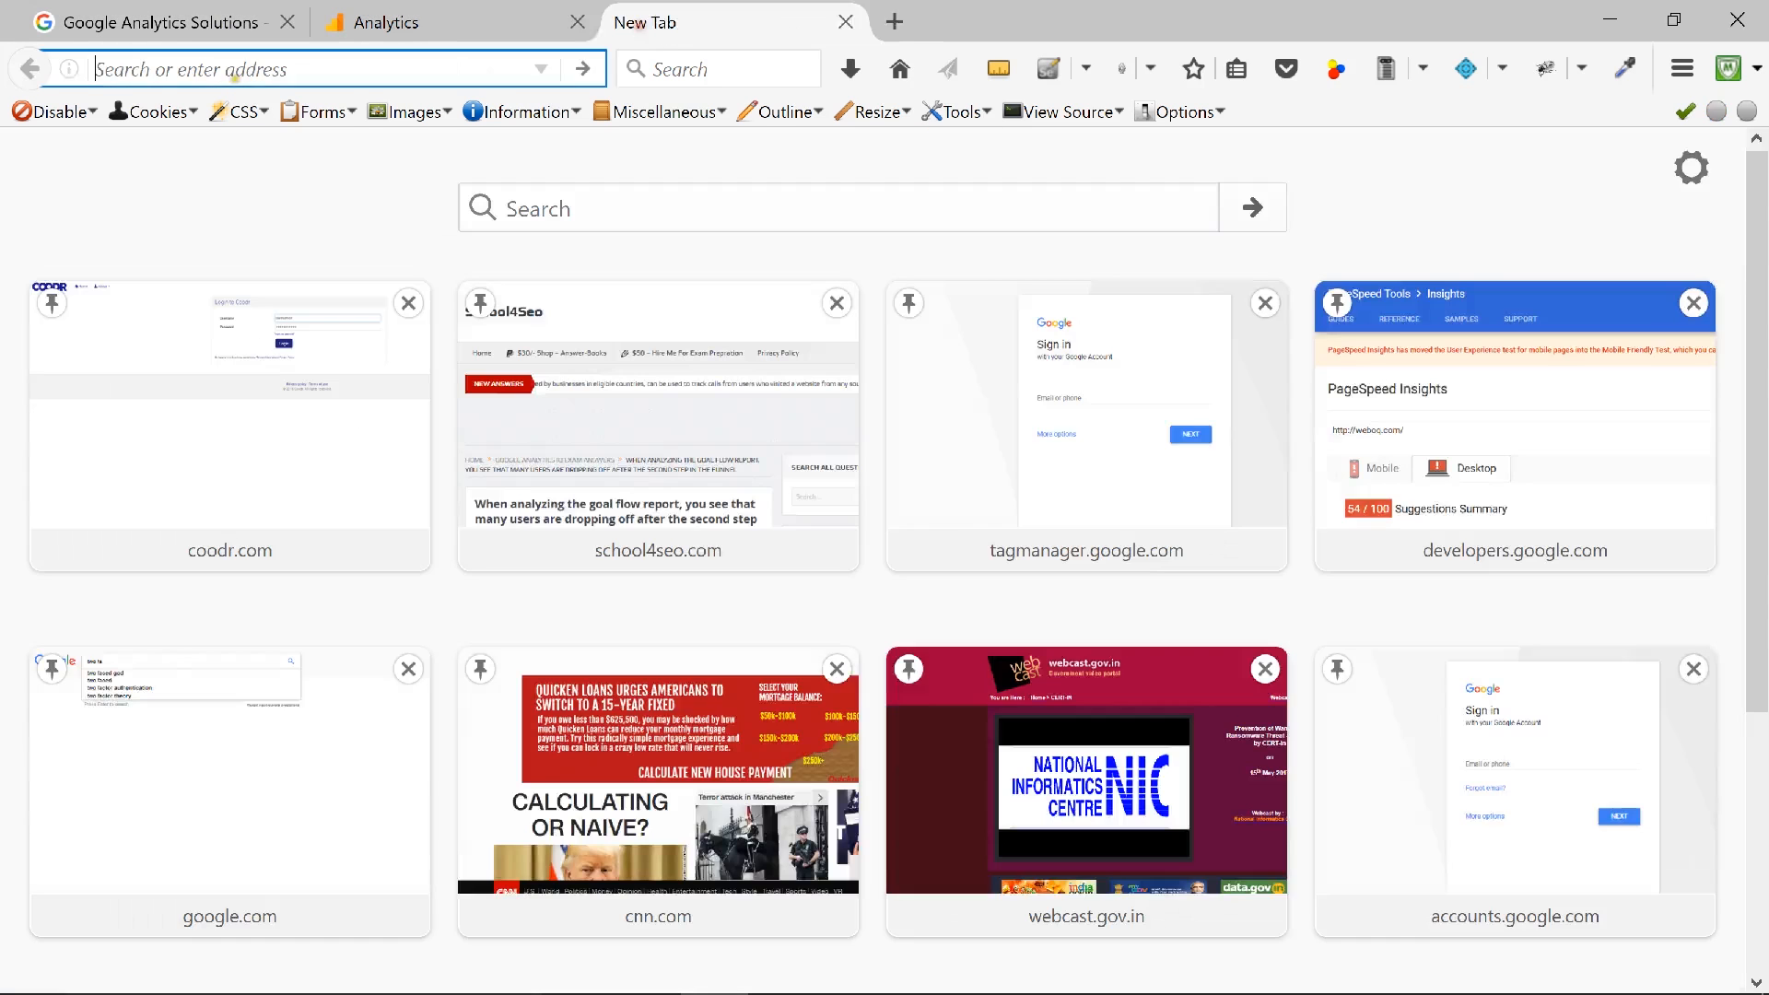
text(weboq.com/)
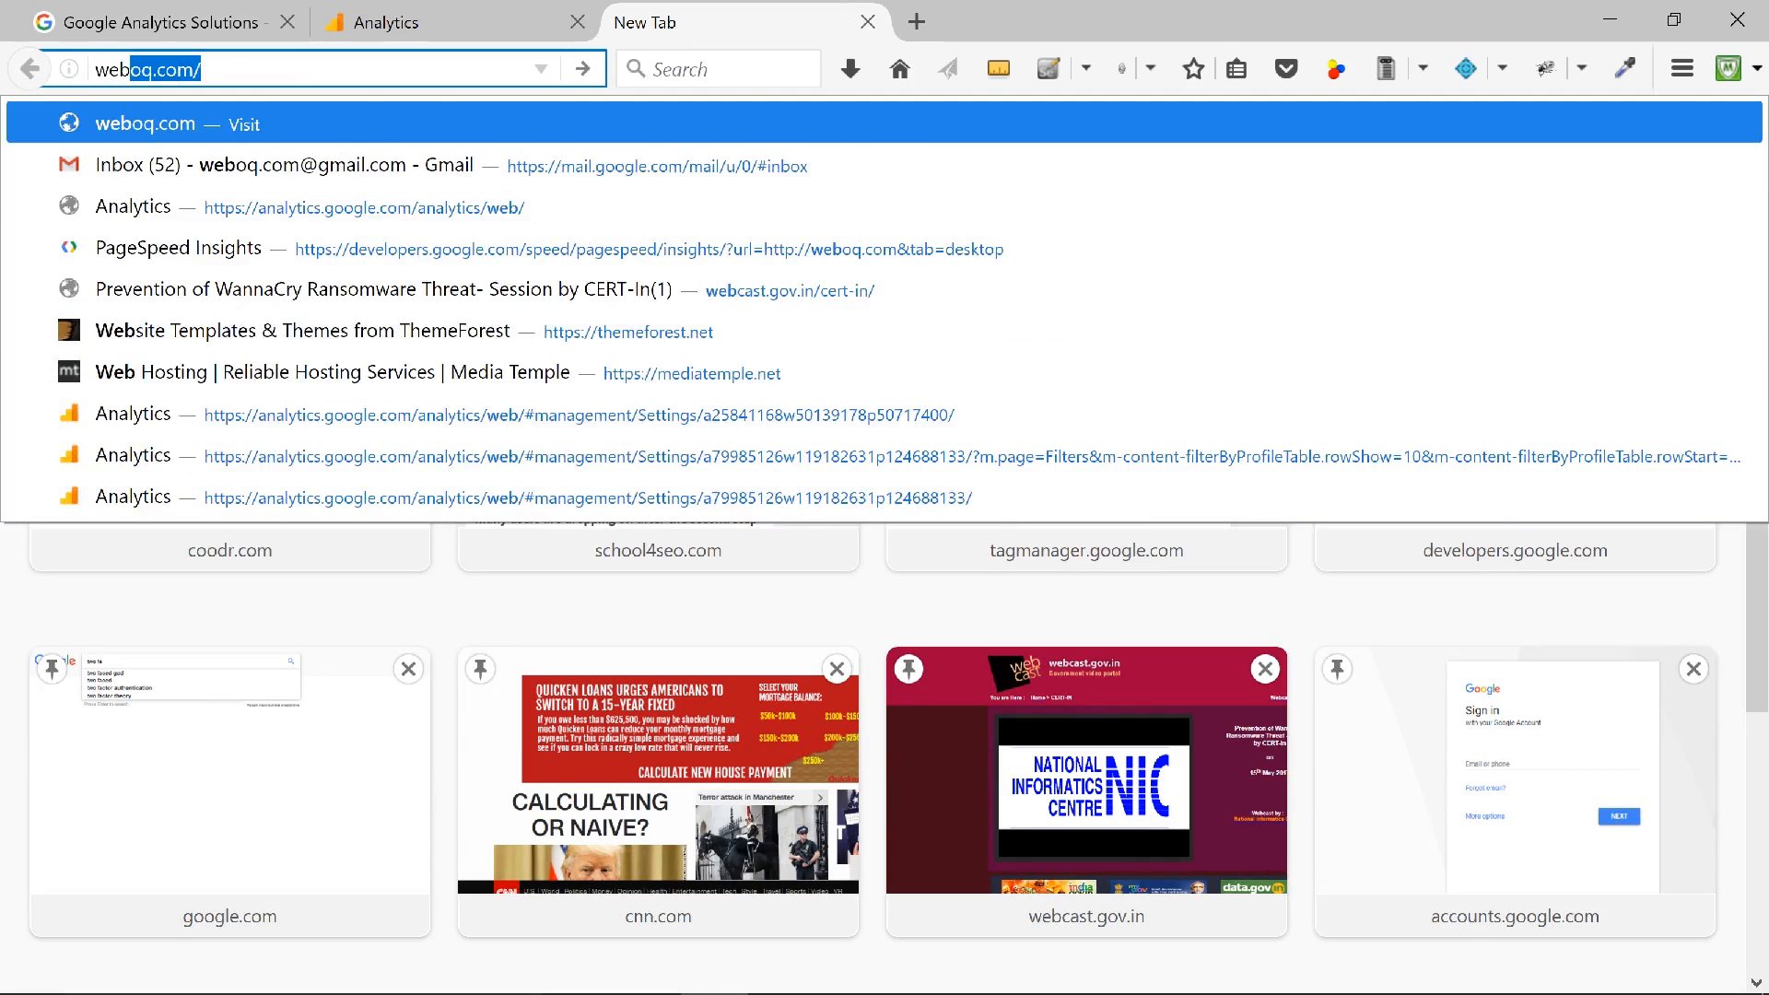
key(Return)
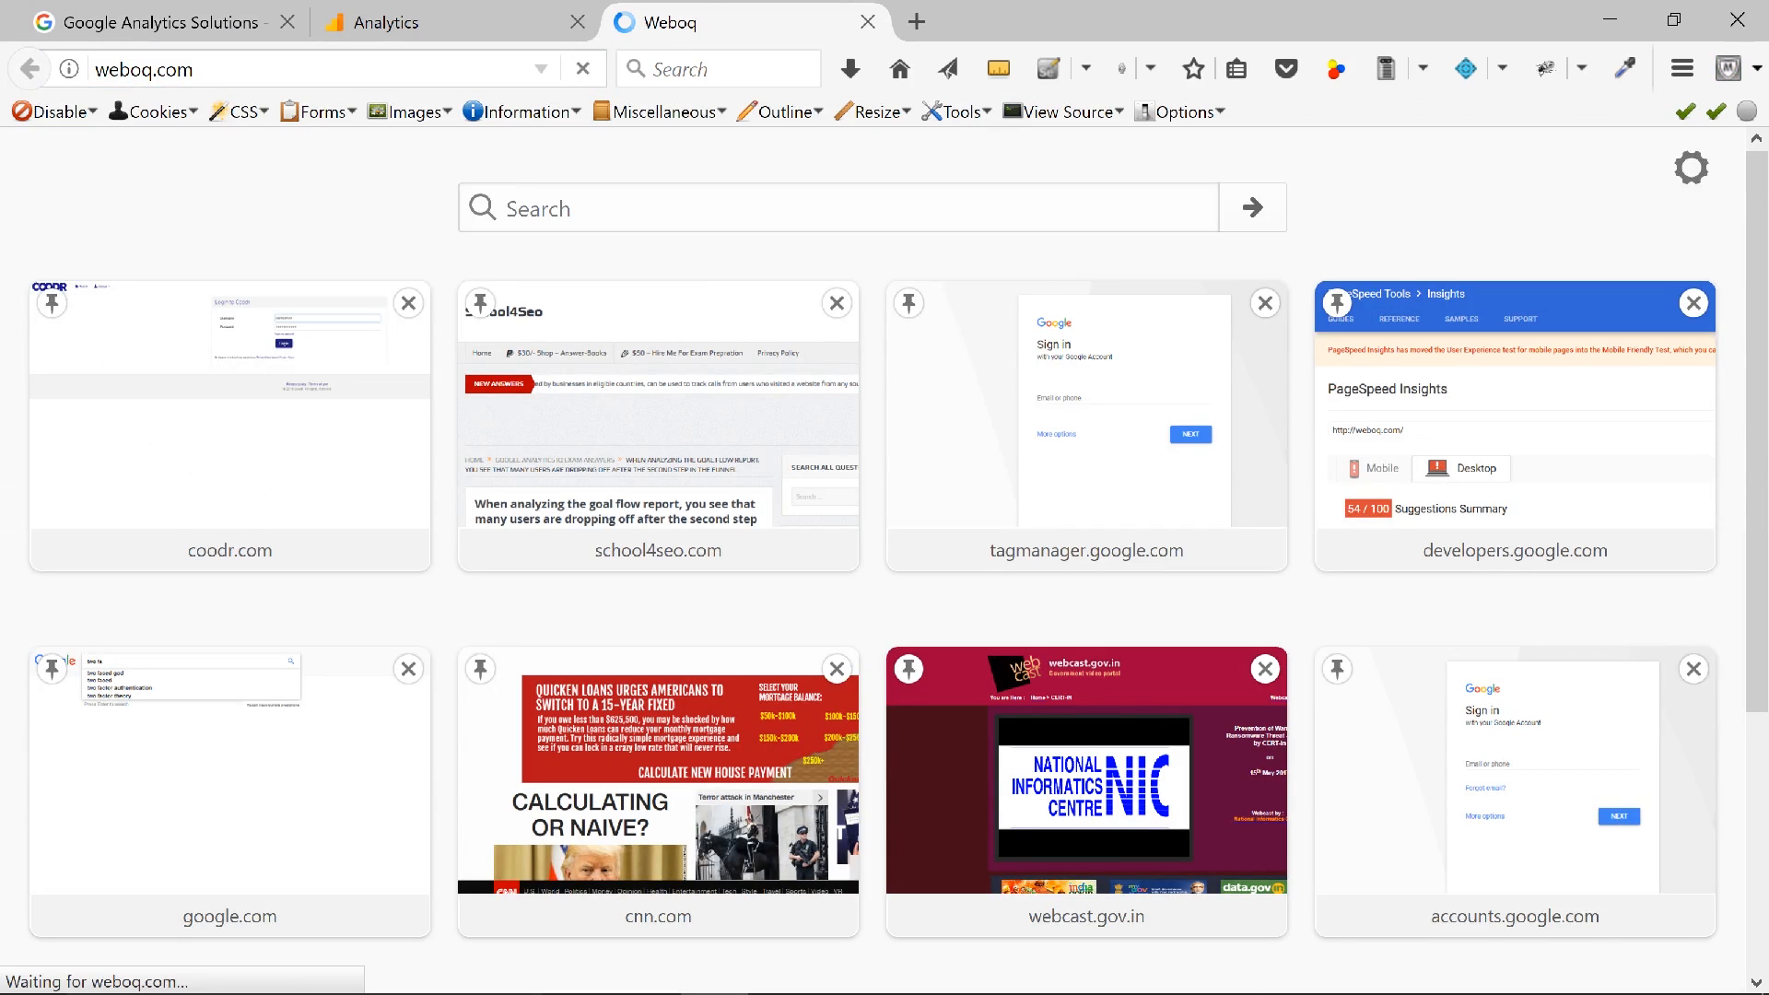
scroll(682, 441, down, 5)
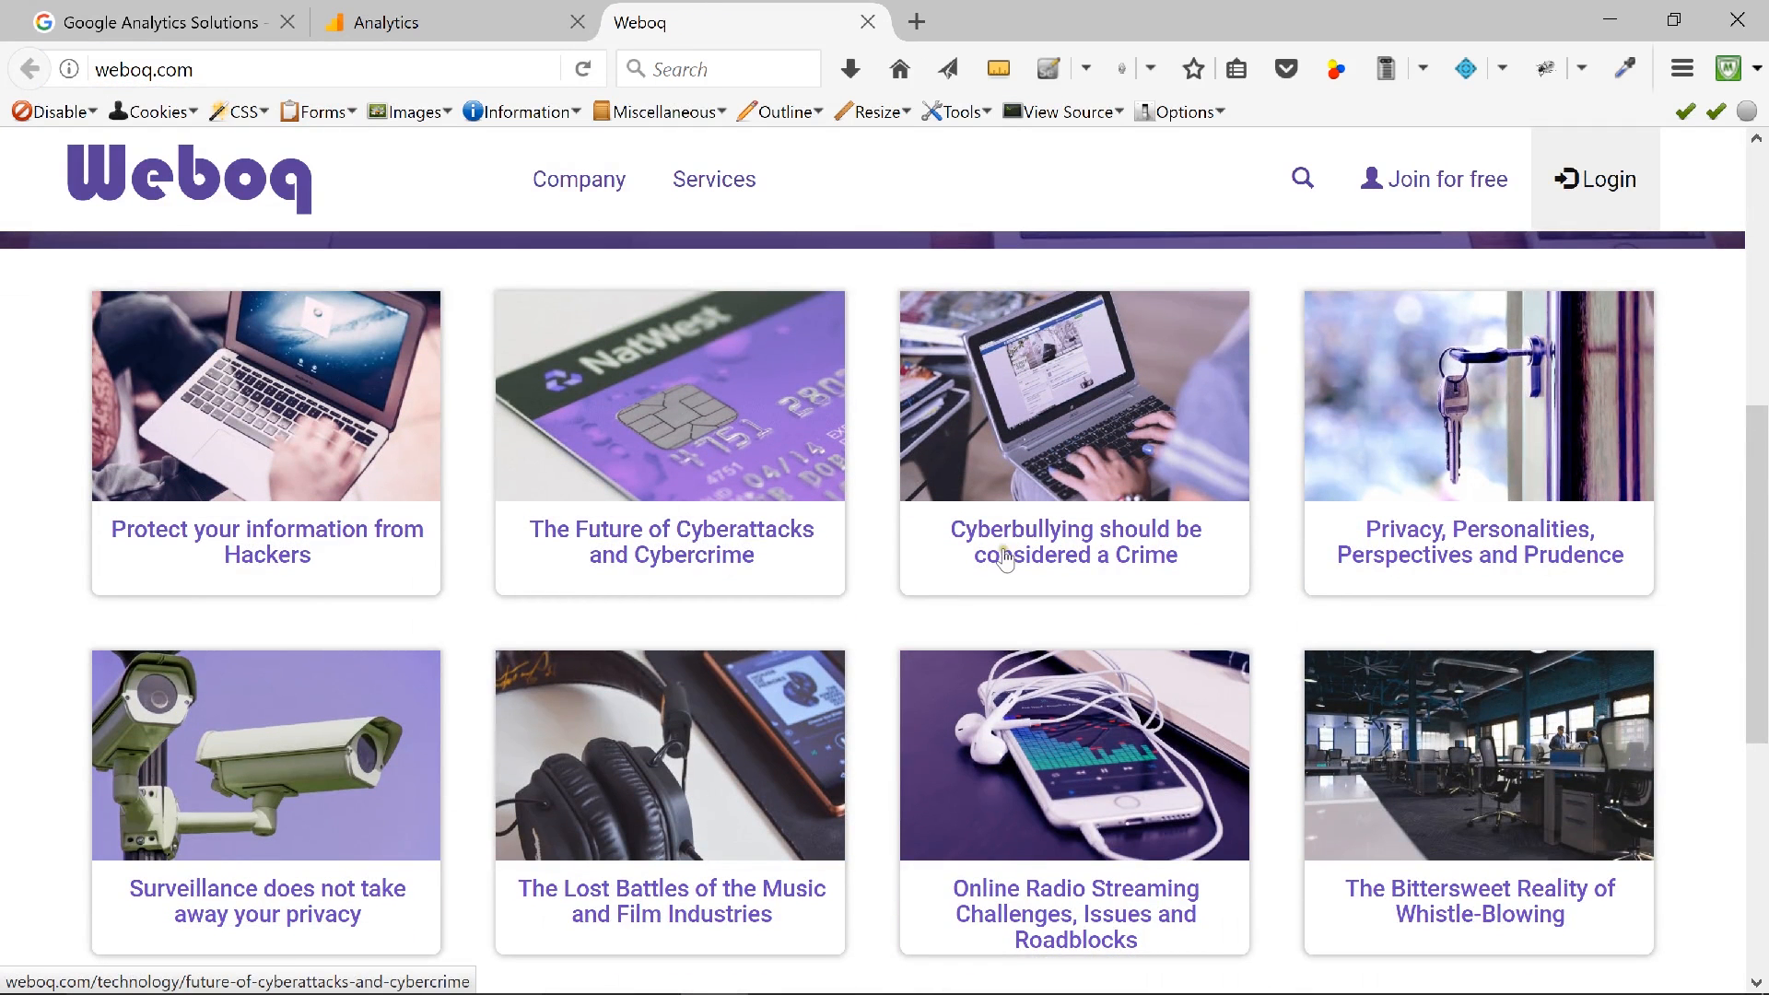
scroll(1430, 559, down, 4)
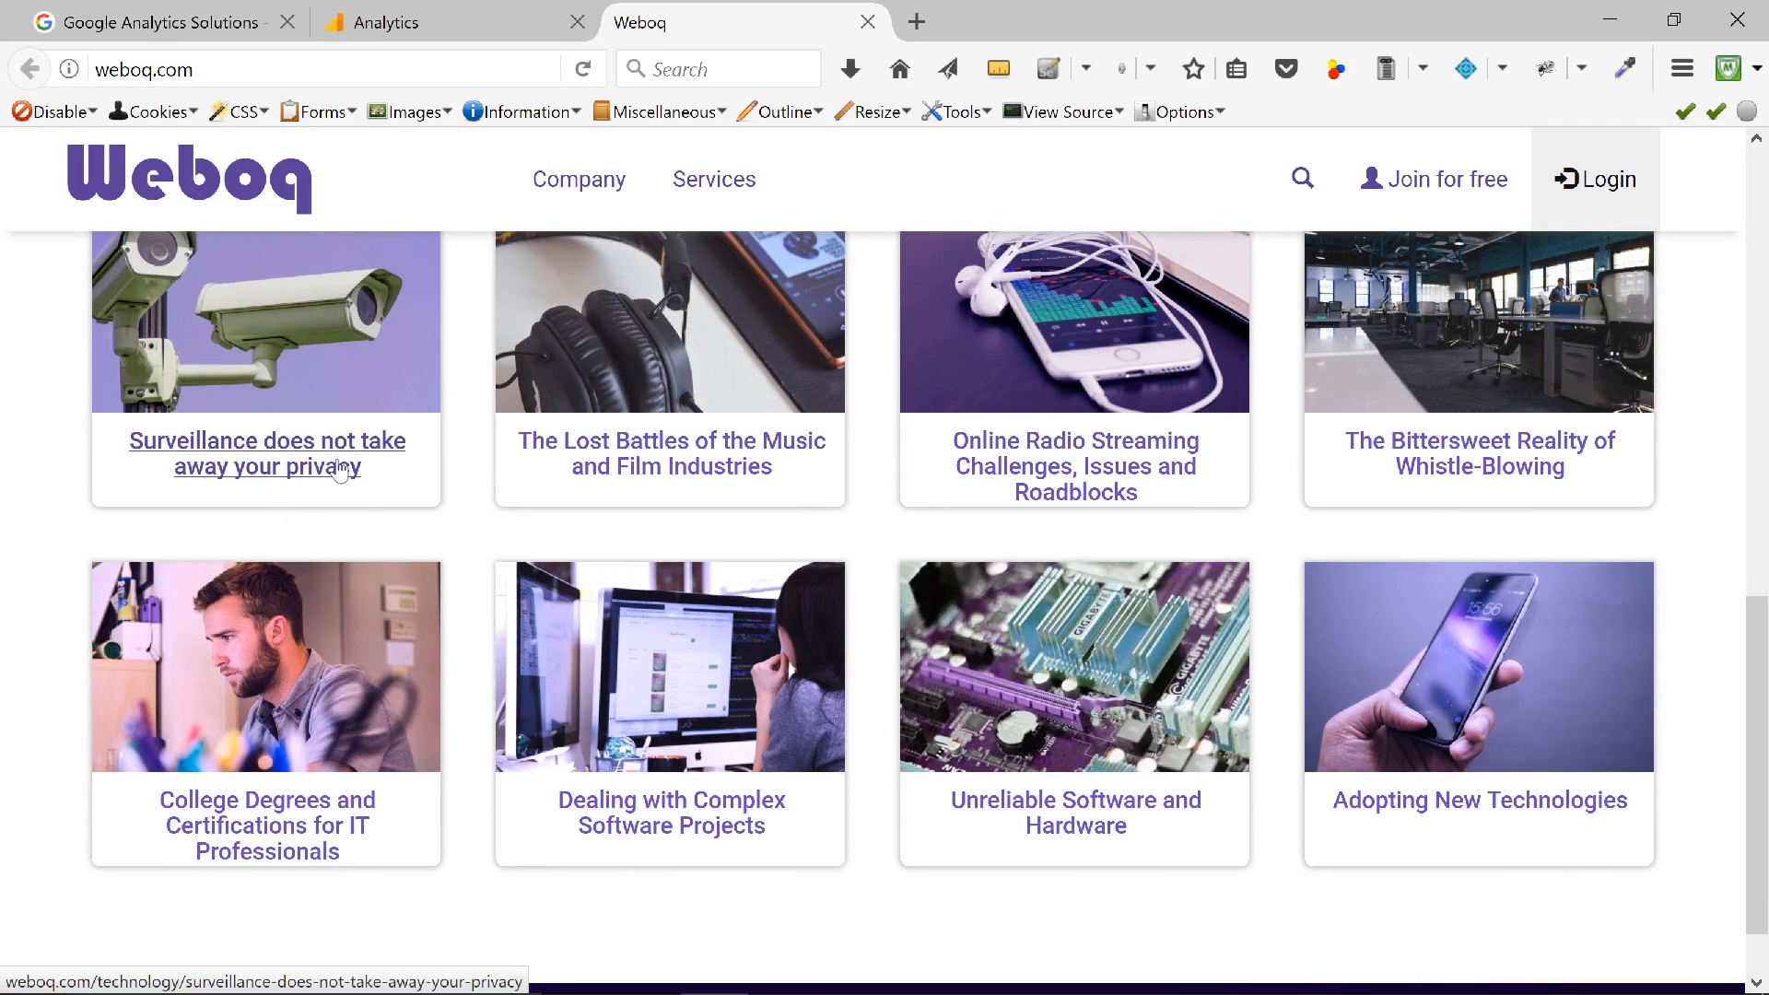
click(451, 24)
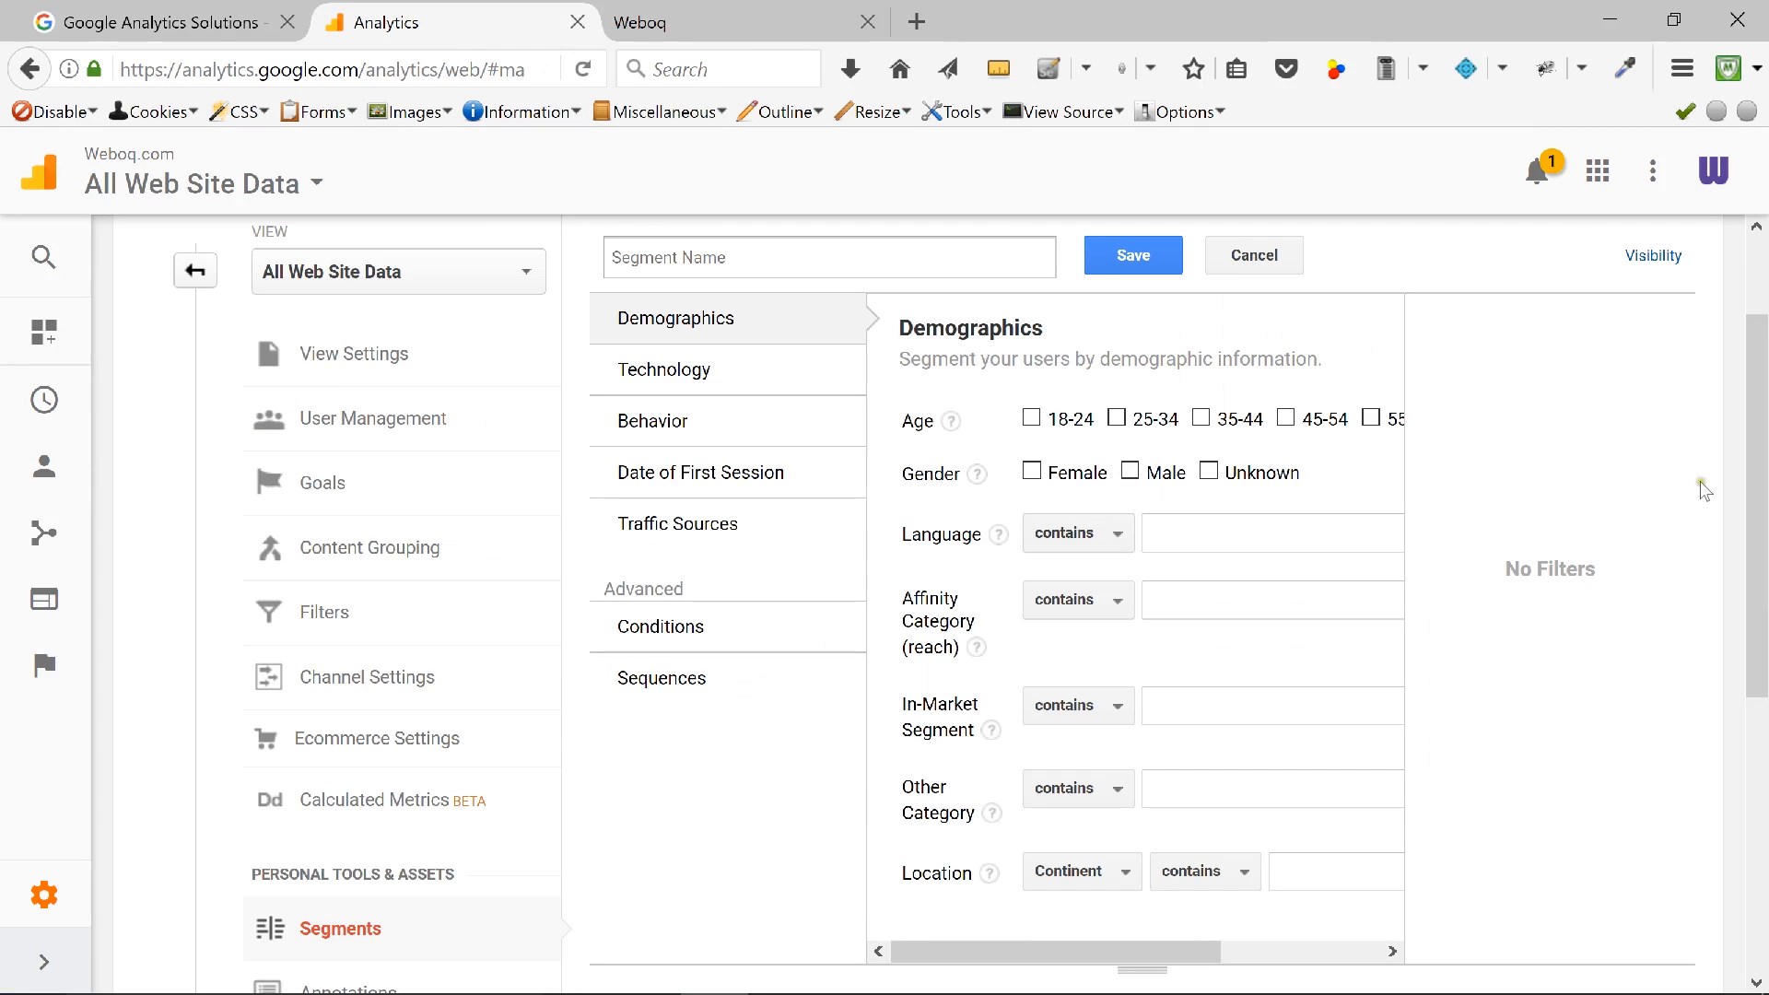
Step: Name the new segment "Path - Technology Driven Signups"
scroll(1758, 412, up, 2)
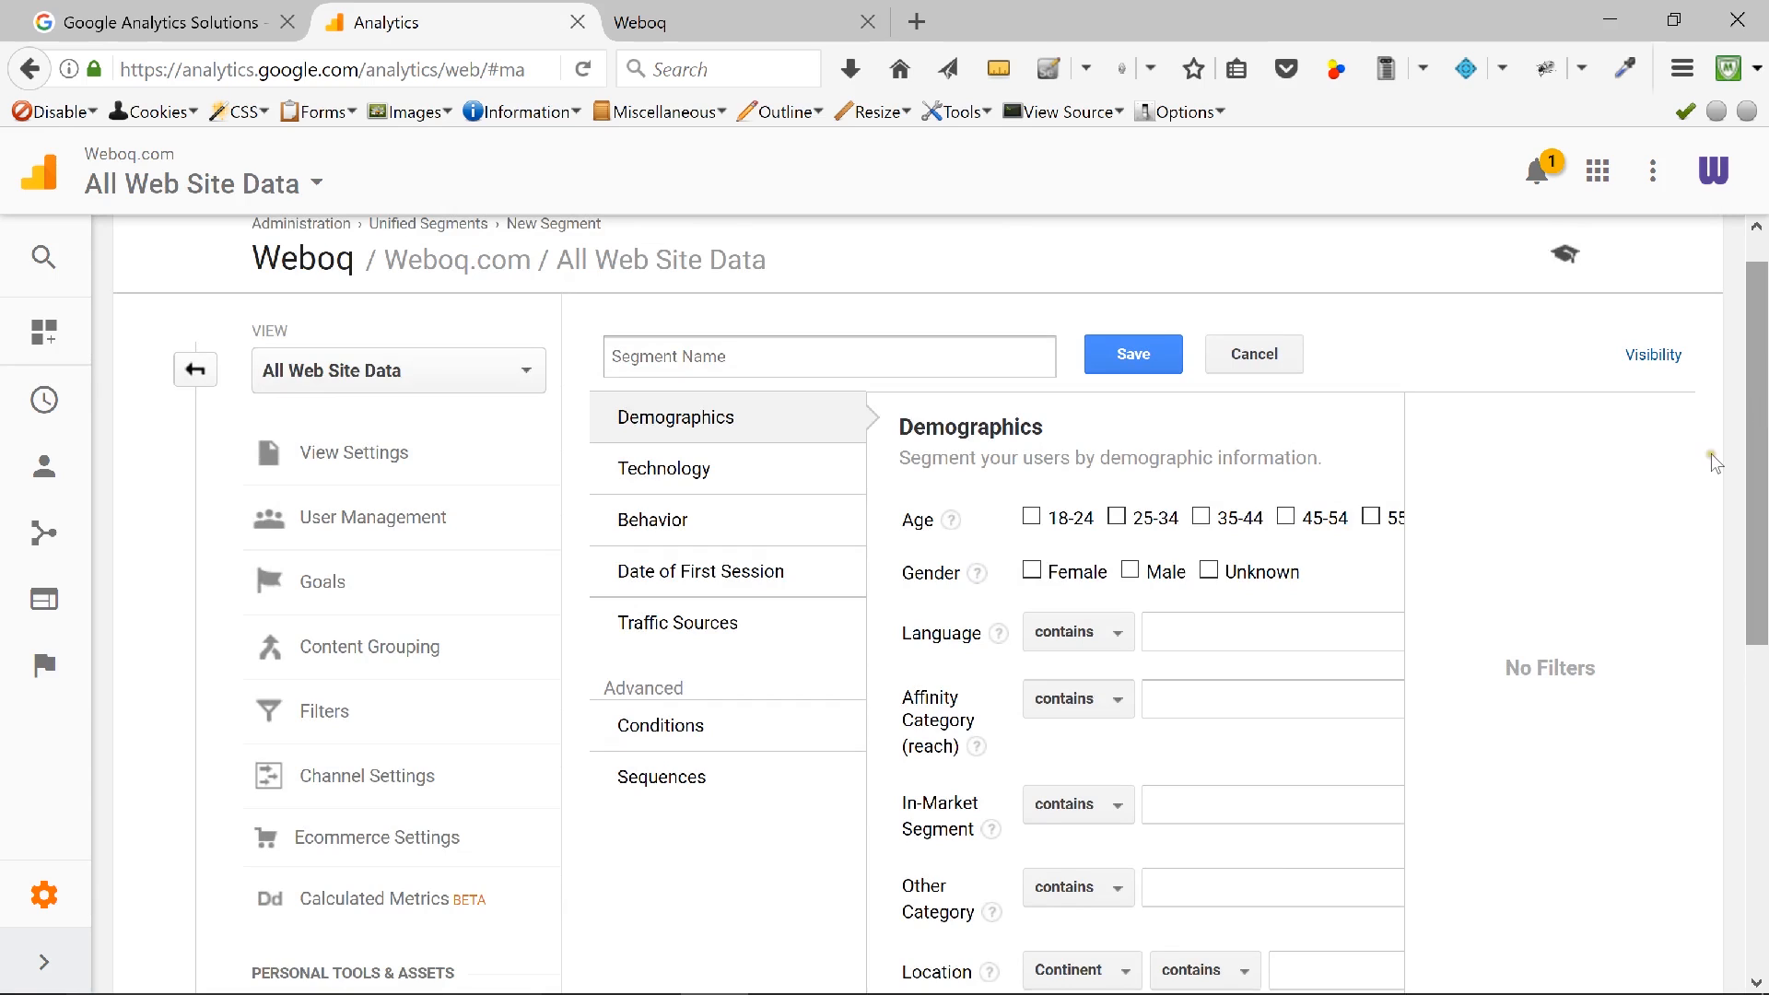
click(649, 354)
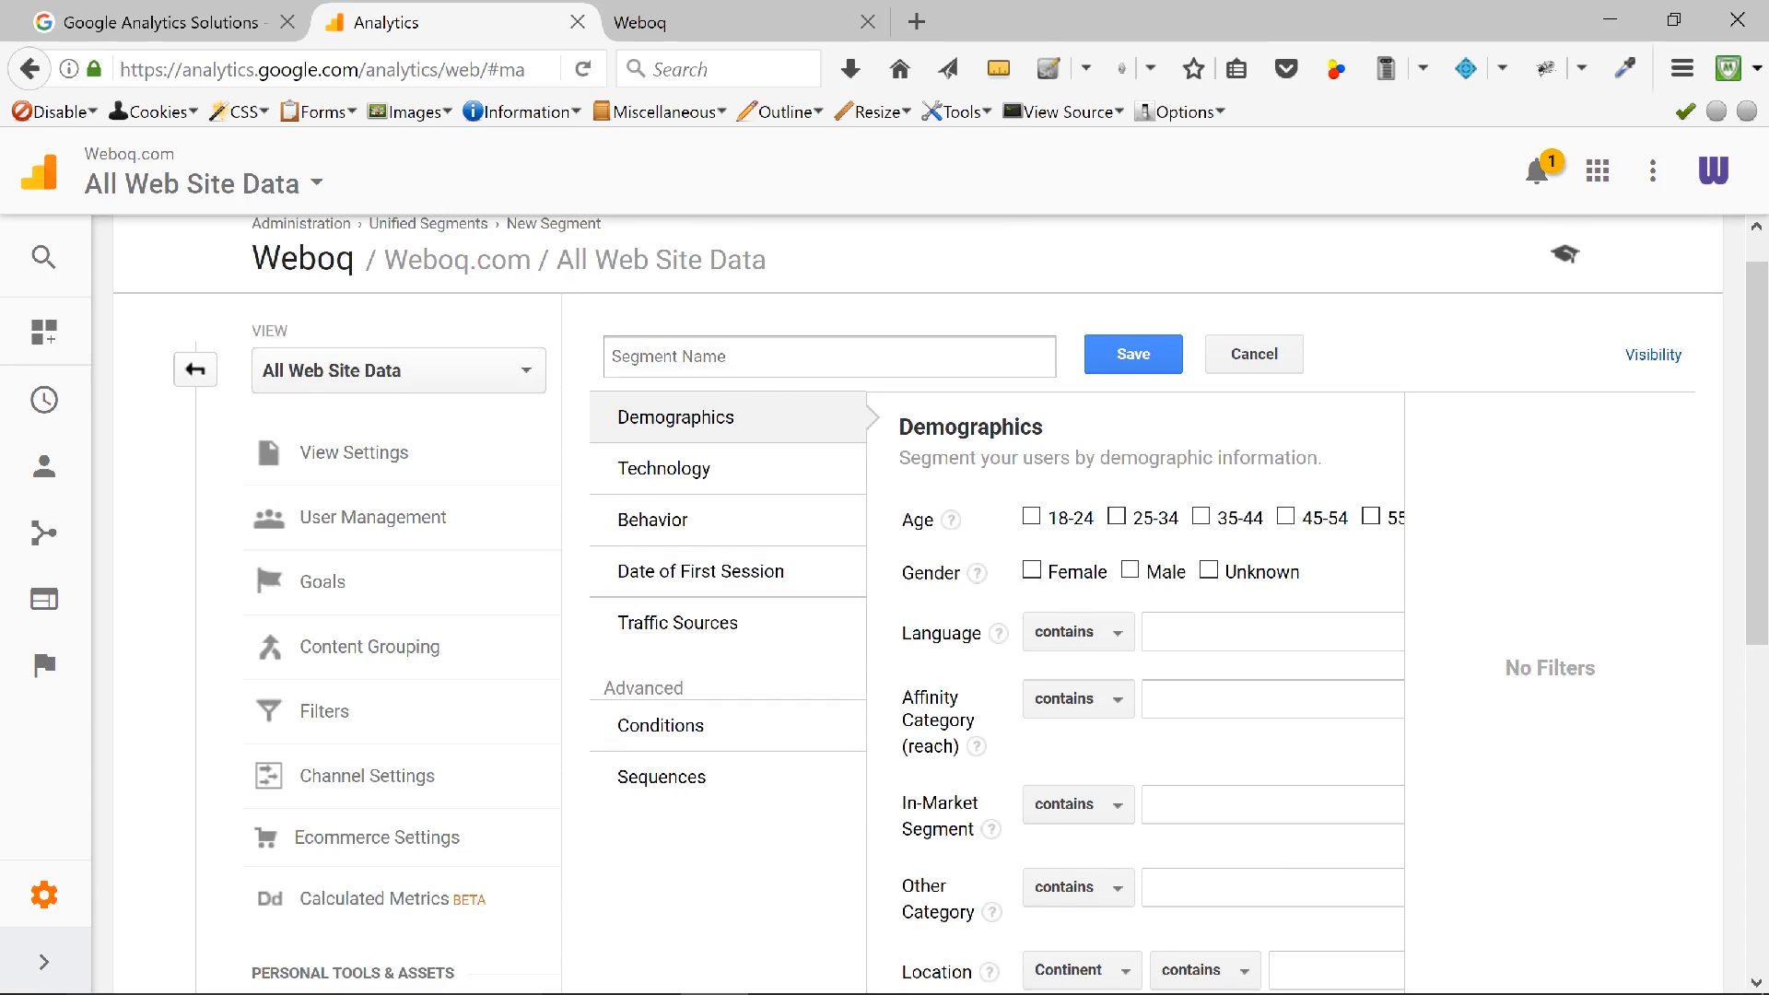
text(Path - Technology Signup)
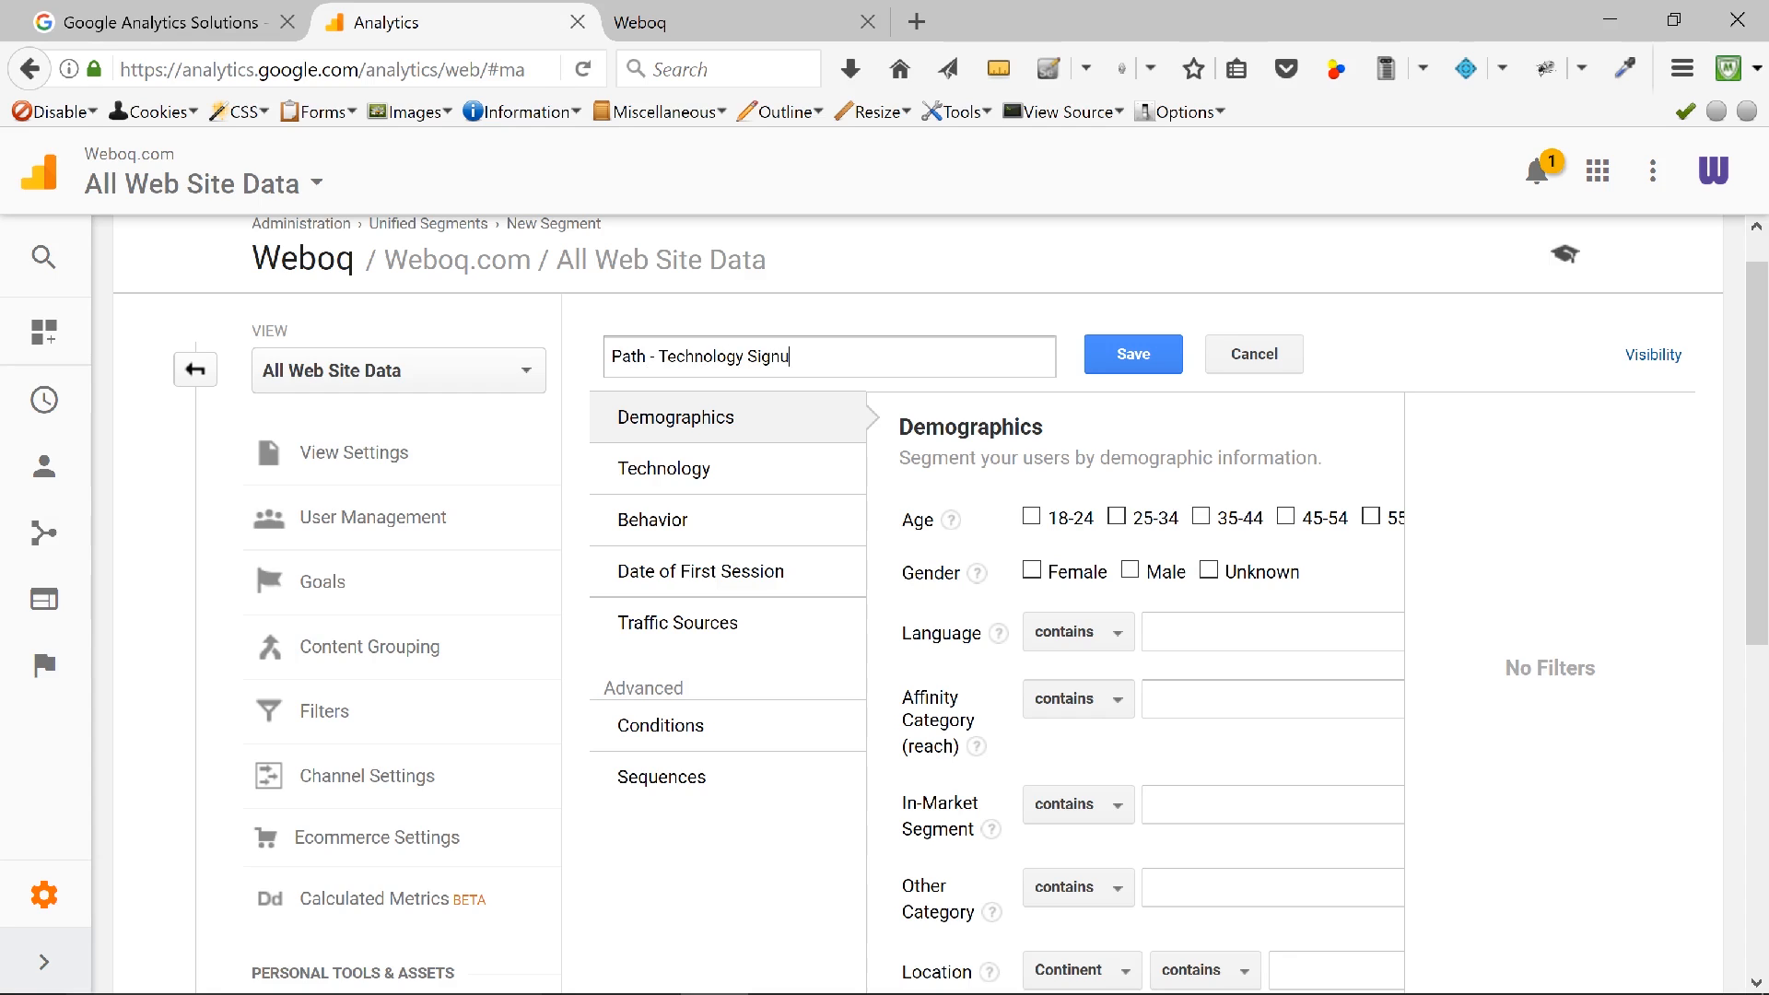
key(BackSpace)
key(BackSpace)
key(BackSpace)
key(BackSpace)
key(BackSpace)
key(BackSpace)
text(Driven Signups)
Step: In the segment's Sequences, set Step 1 to Page starts with "/technology/"
scroll(921, 599, down, 2)
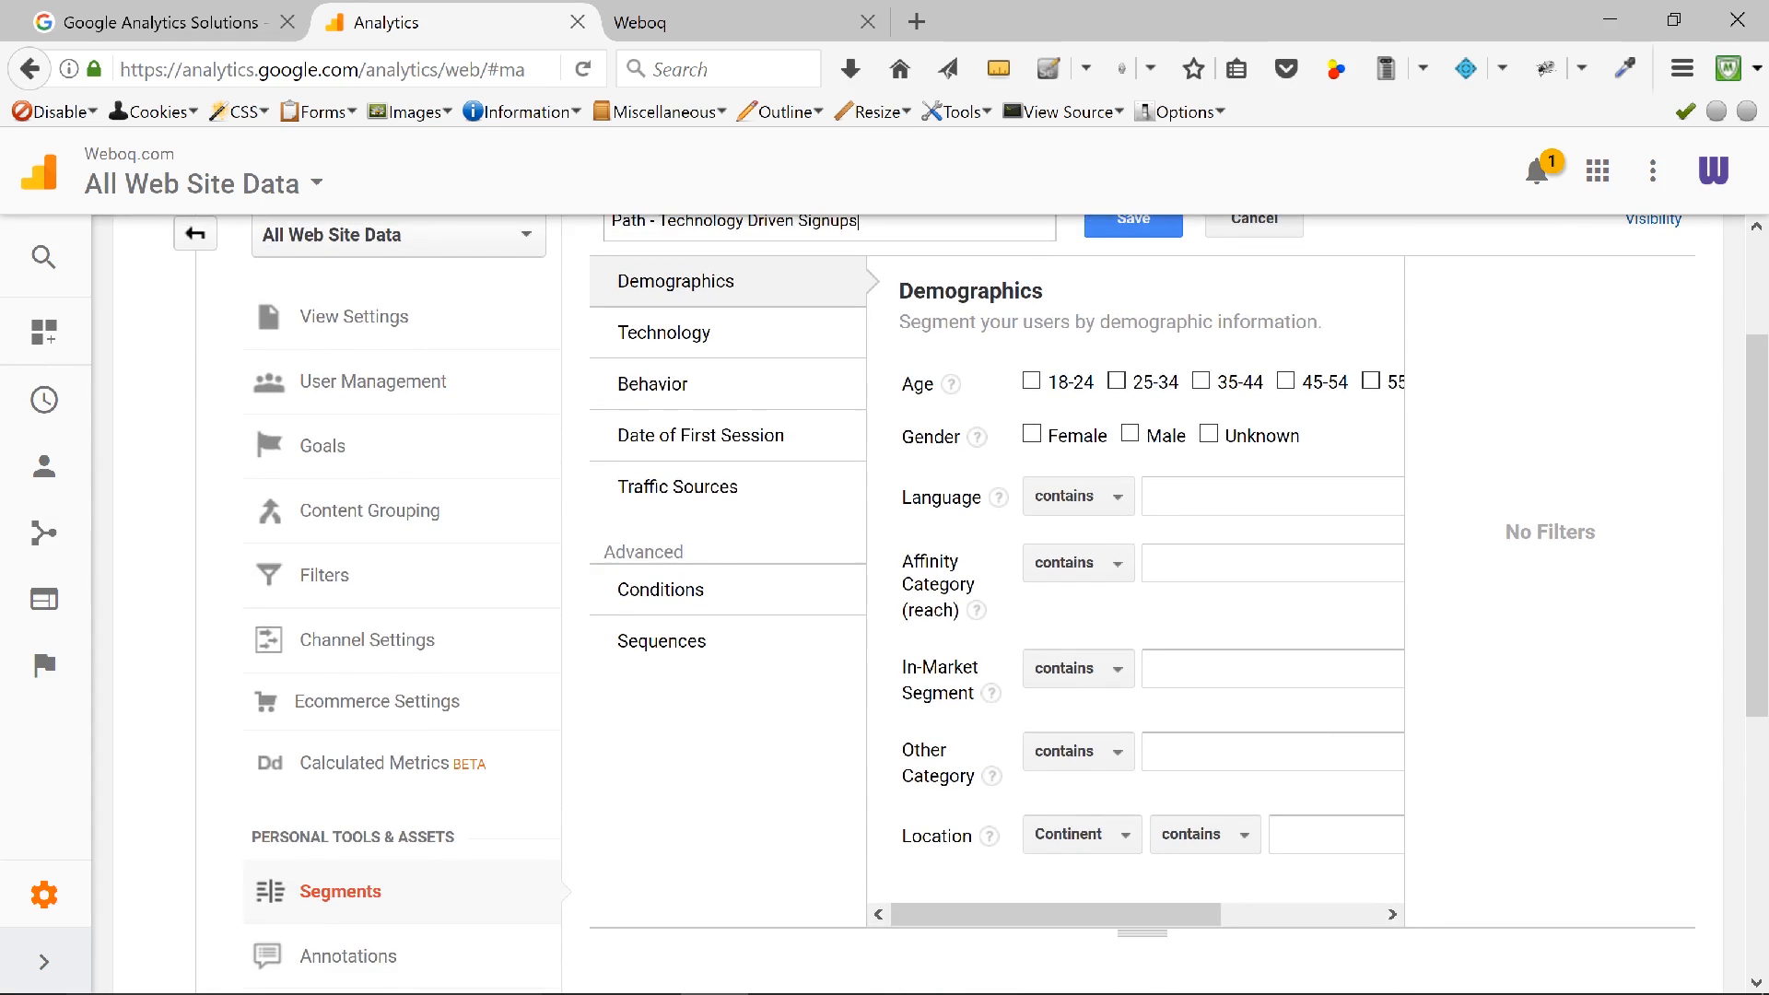
click(654, 650)
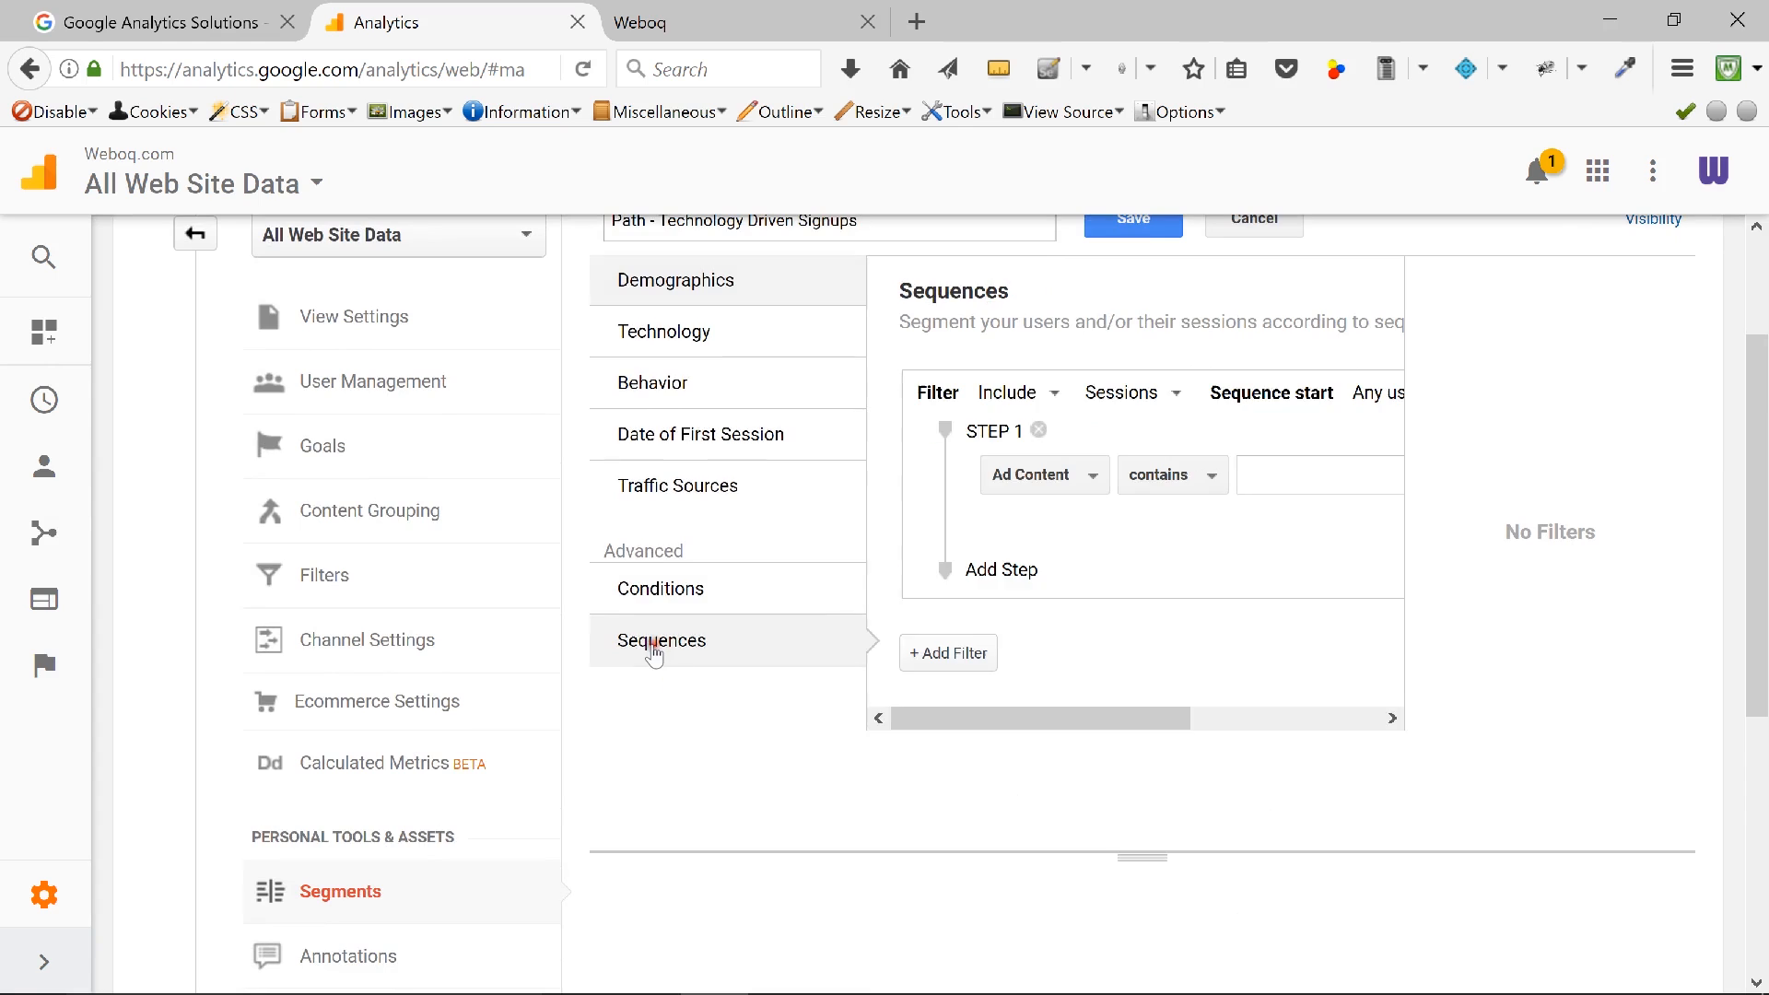
click(1066, 492)
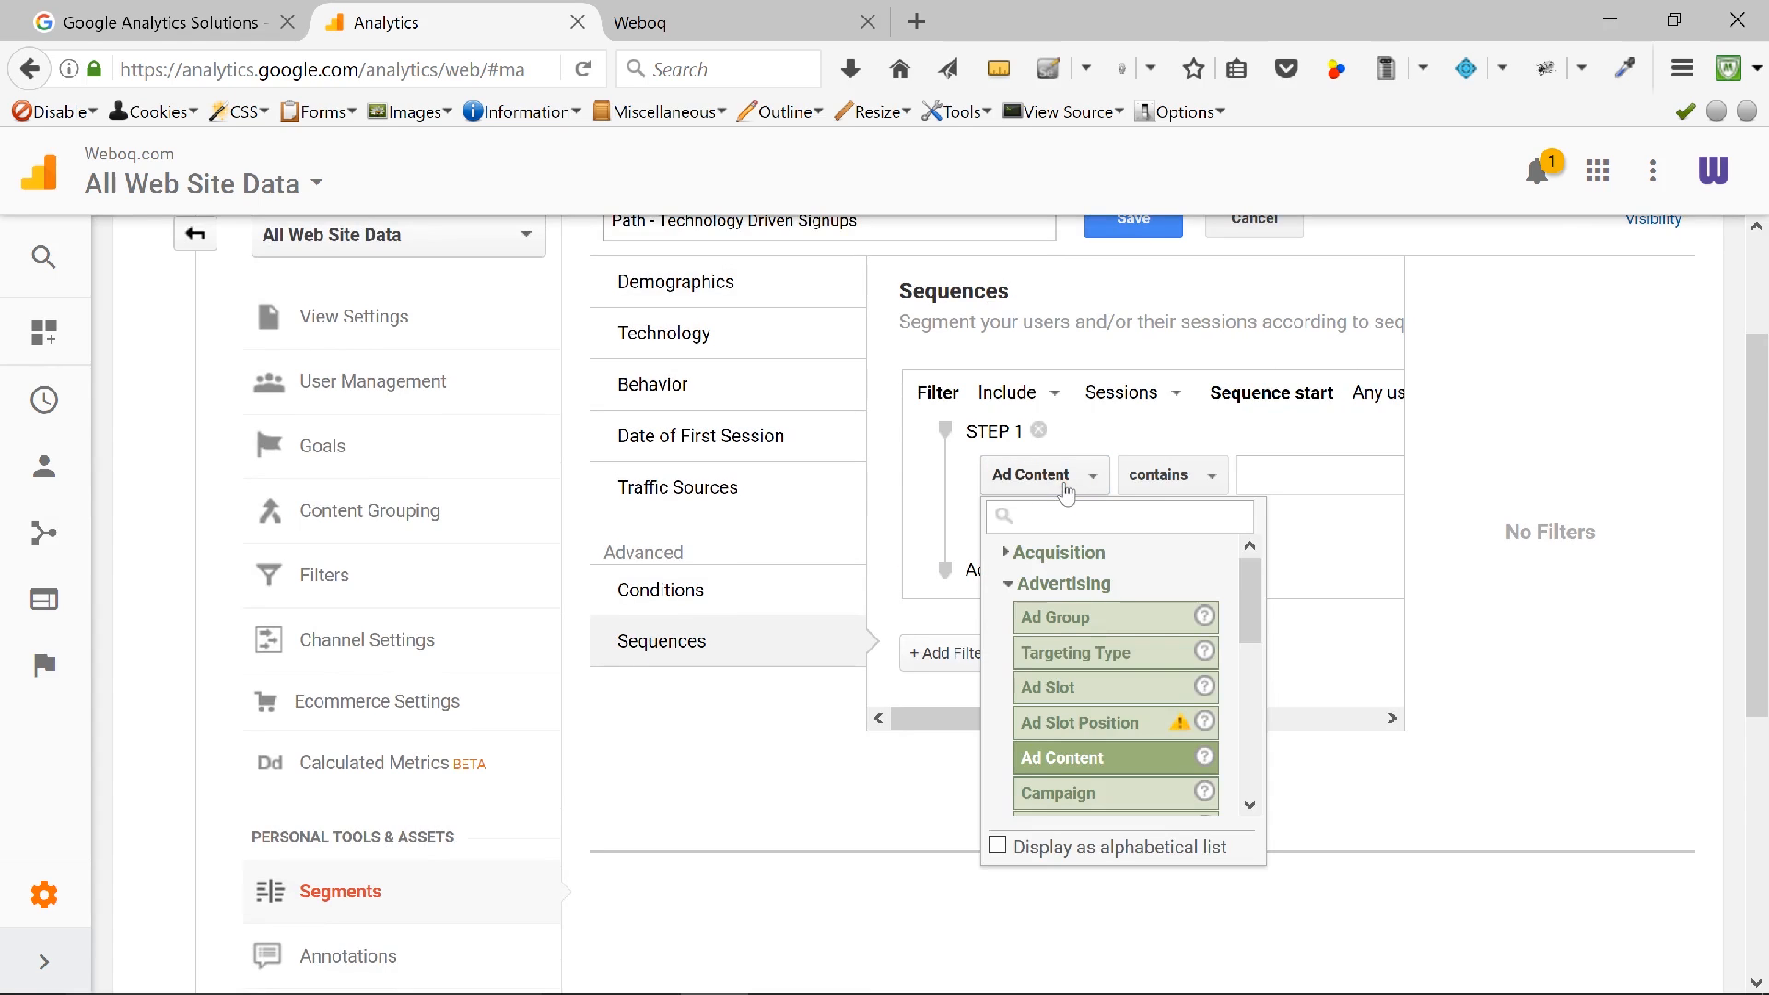
text(Page)
scroll(1253, 674, down, 3)
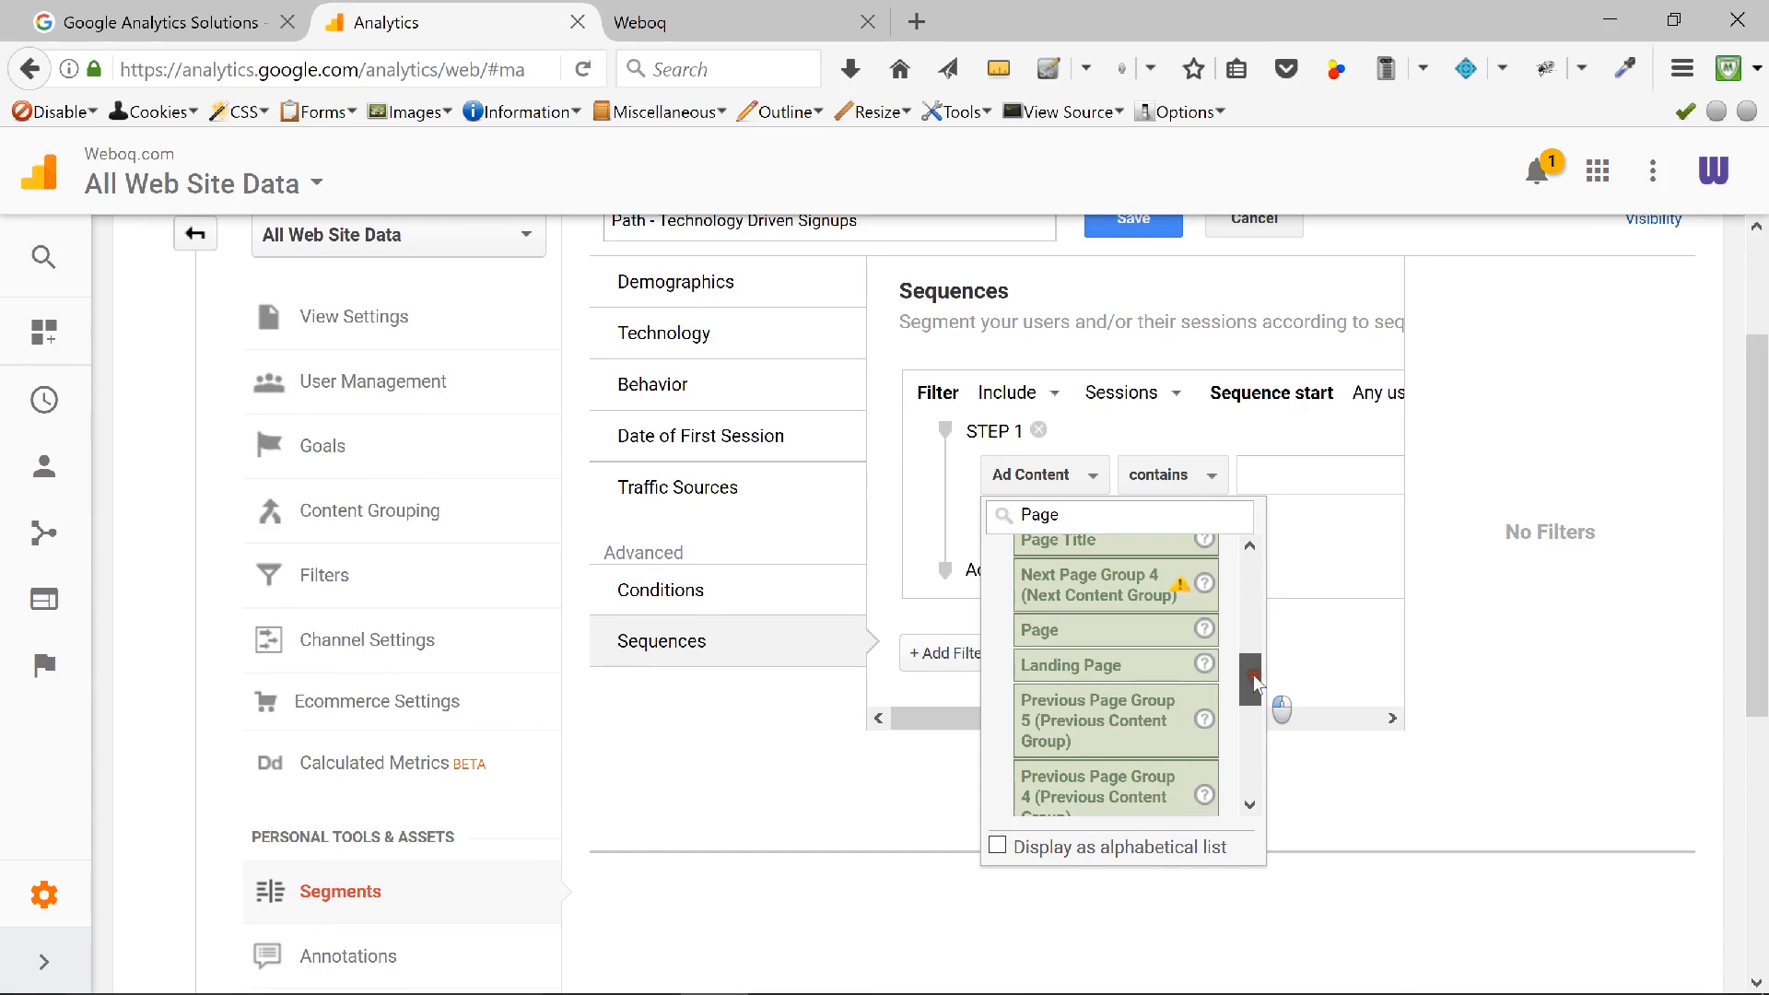
click(1064, 634)
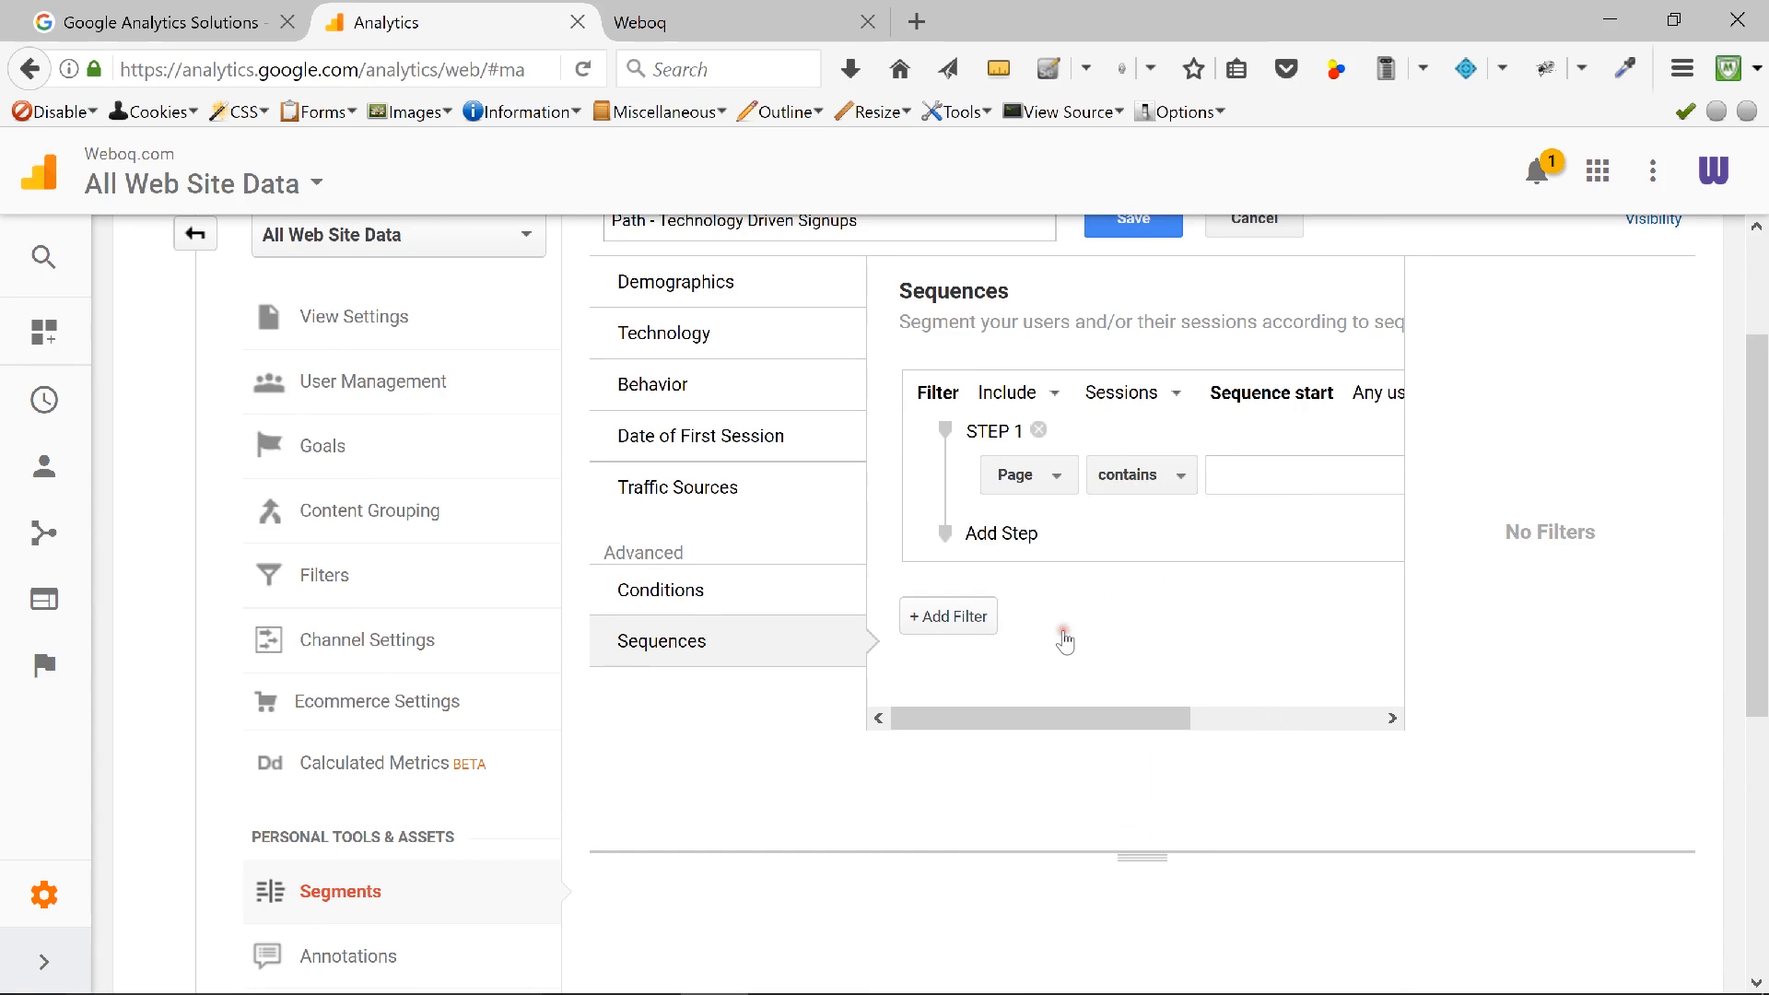
click(1116, 479)
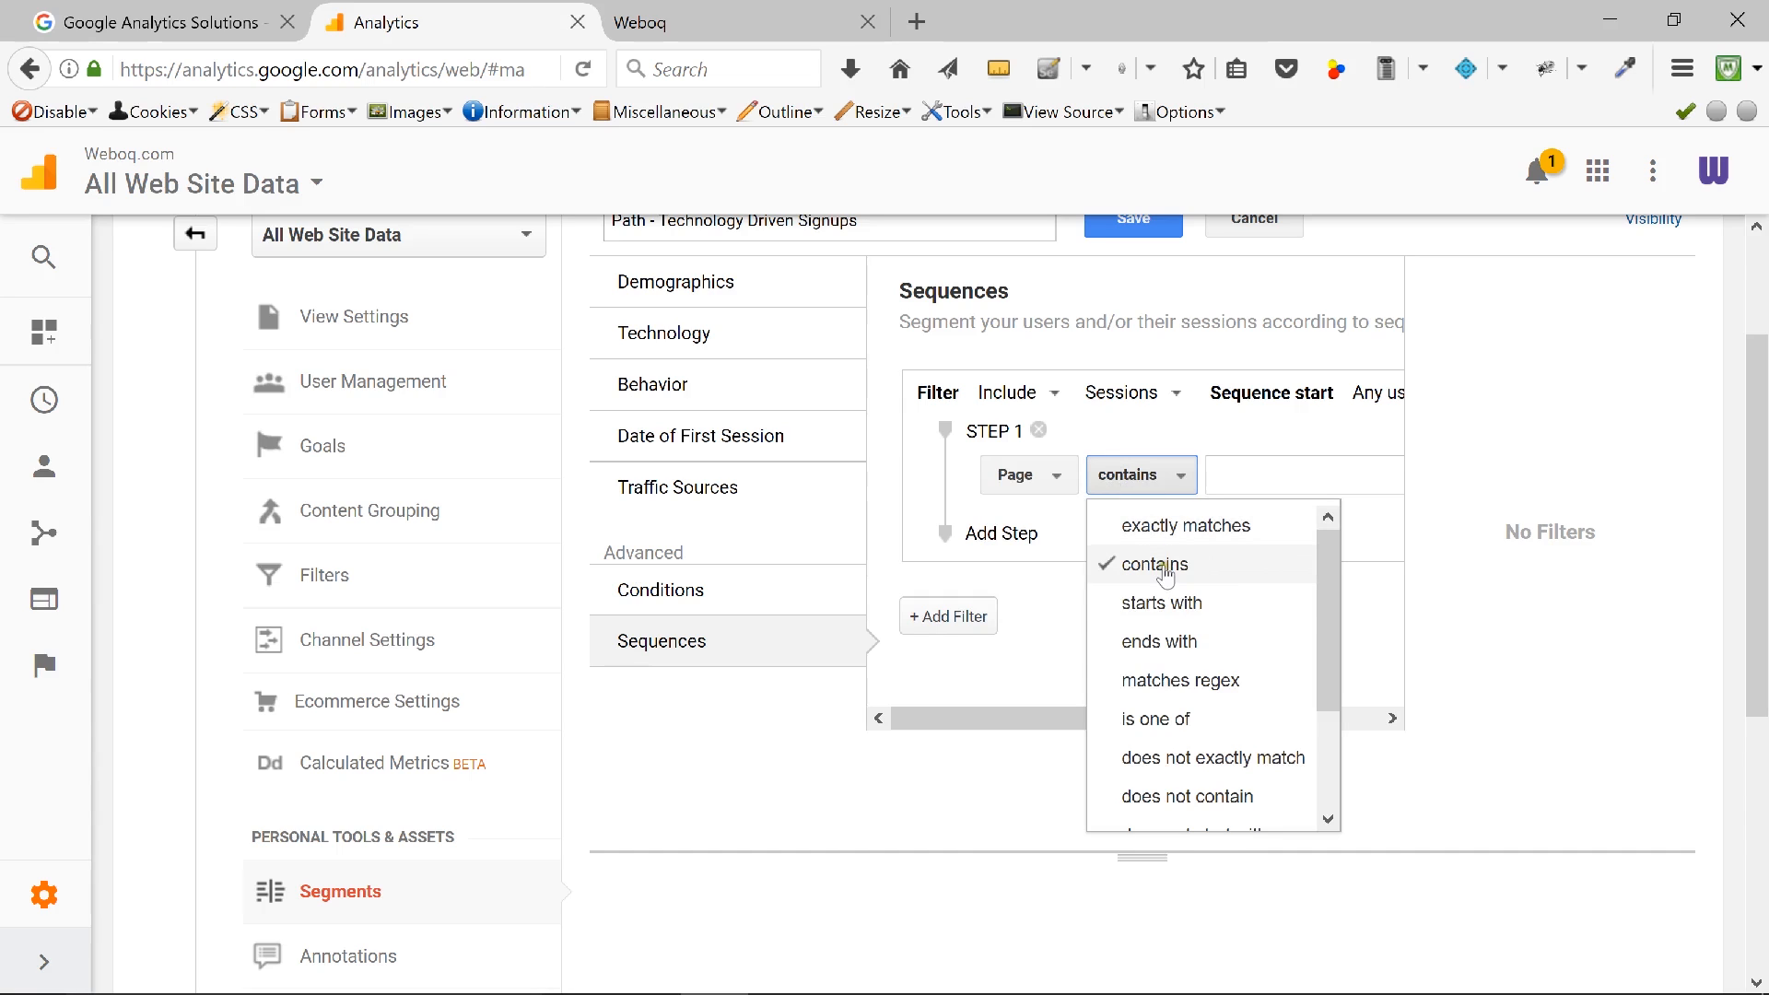
click(1163, 604)
text(/t)
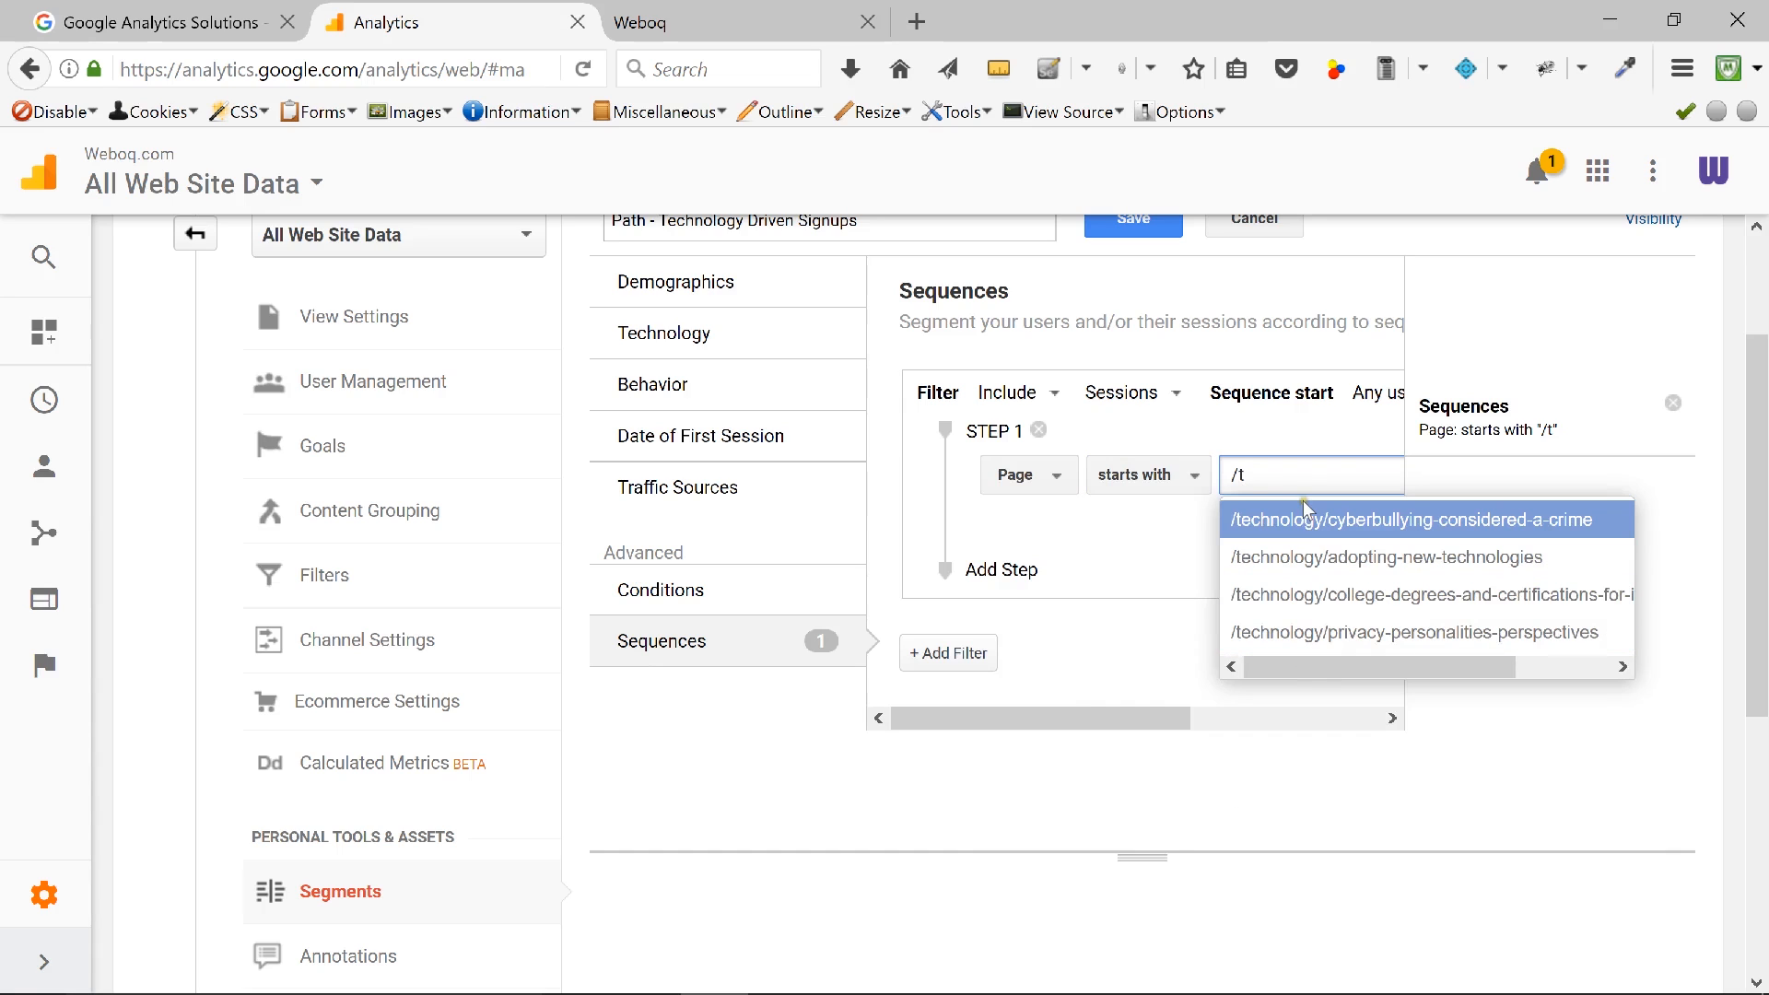
text(echnologu)
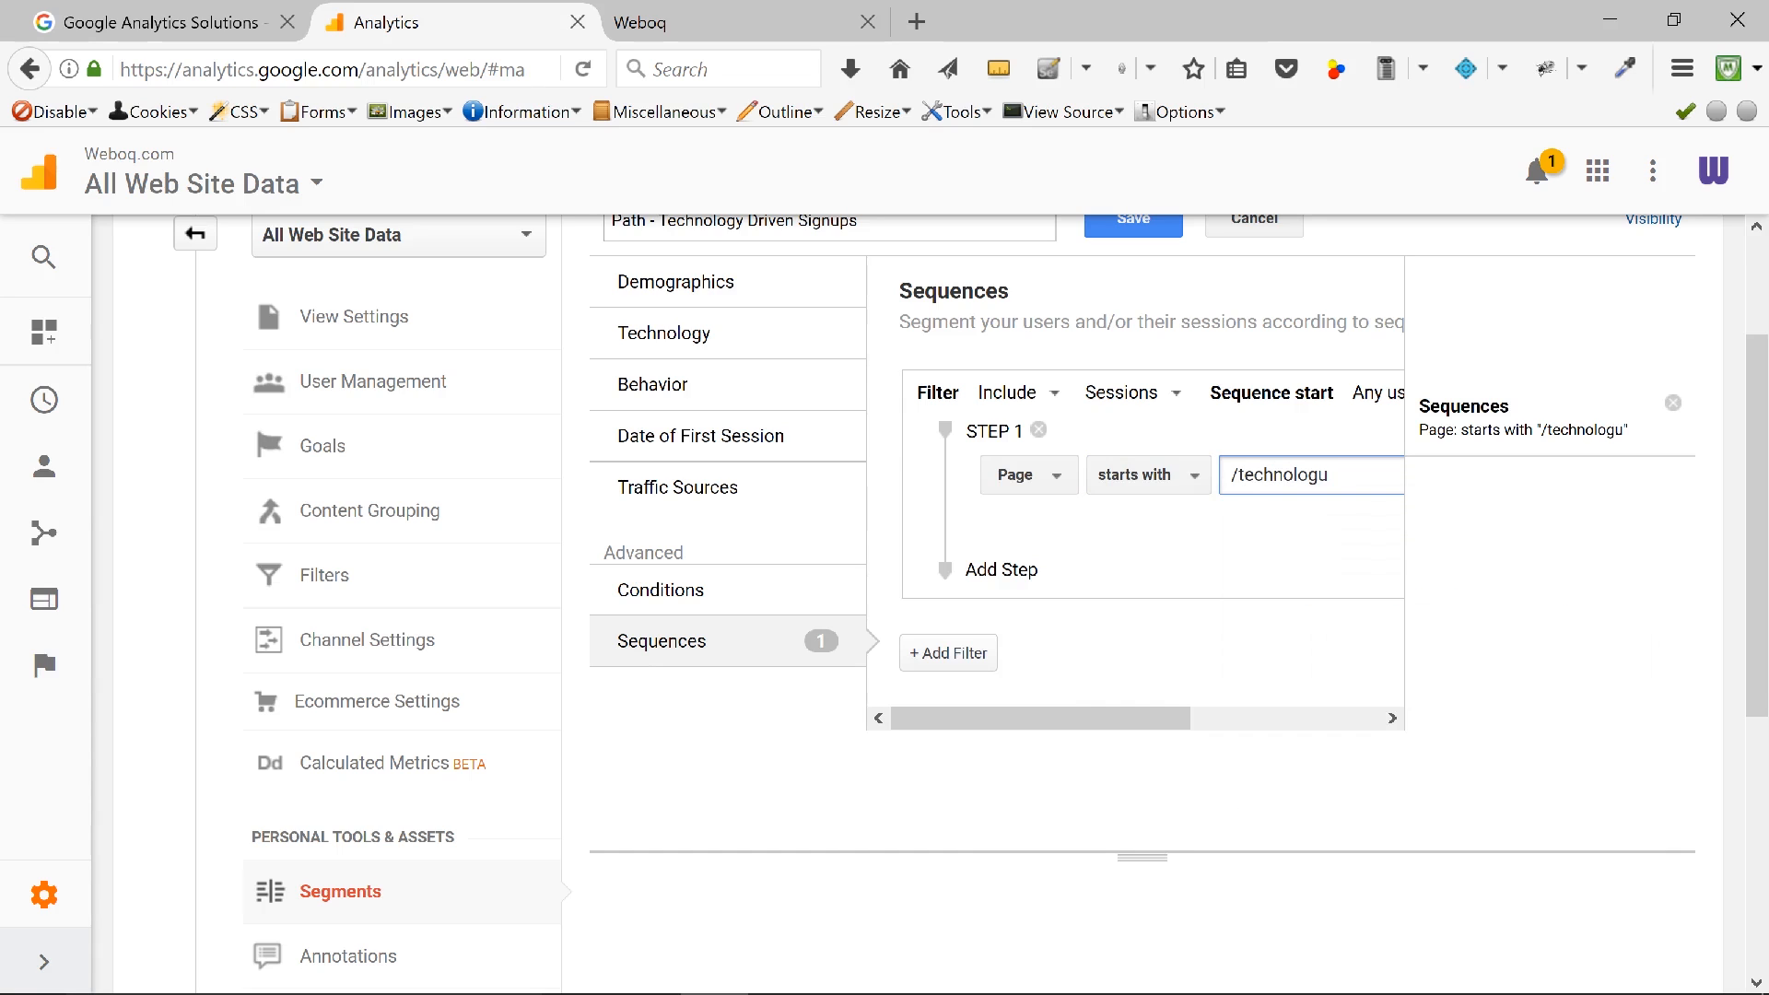
key(BackSpace)
text(y/)
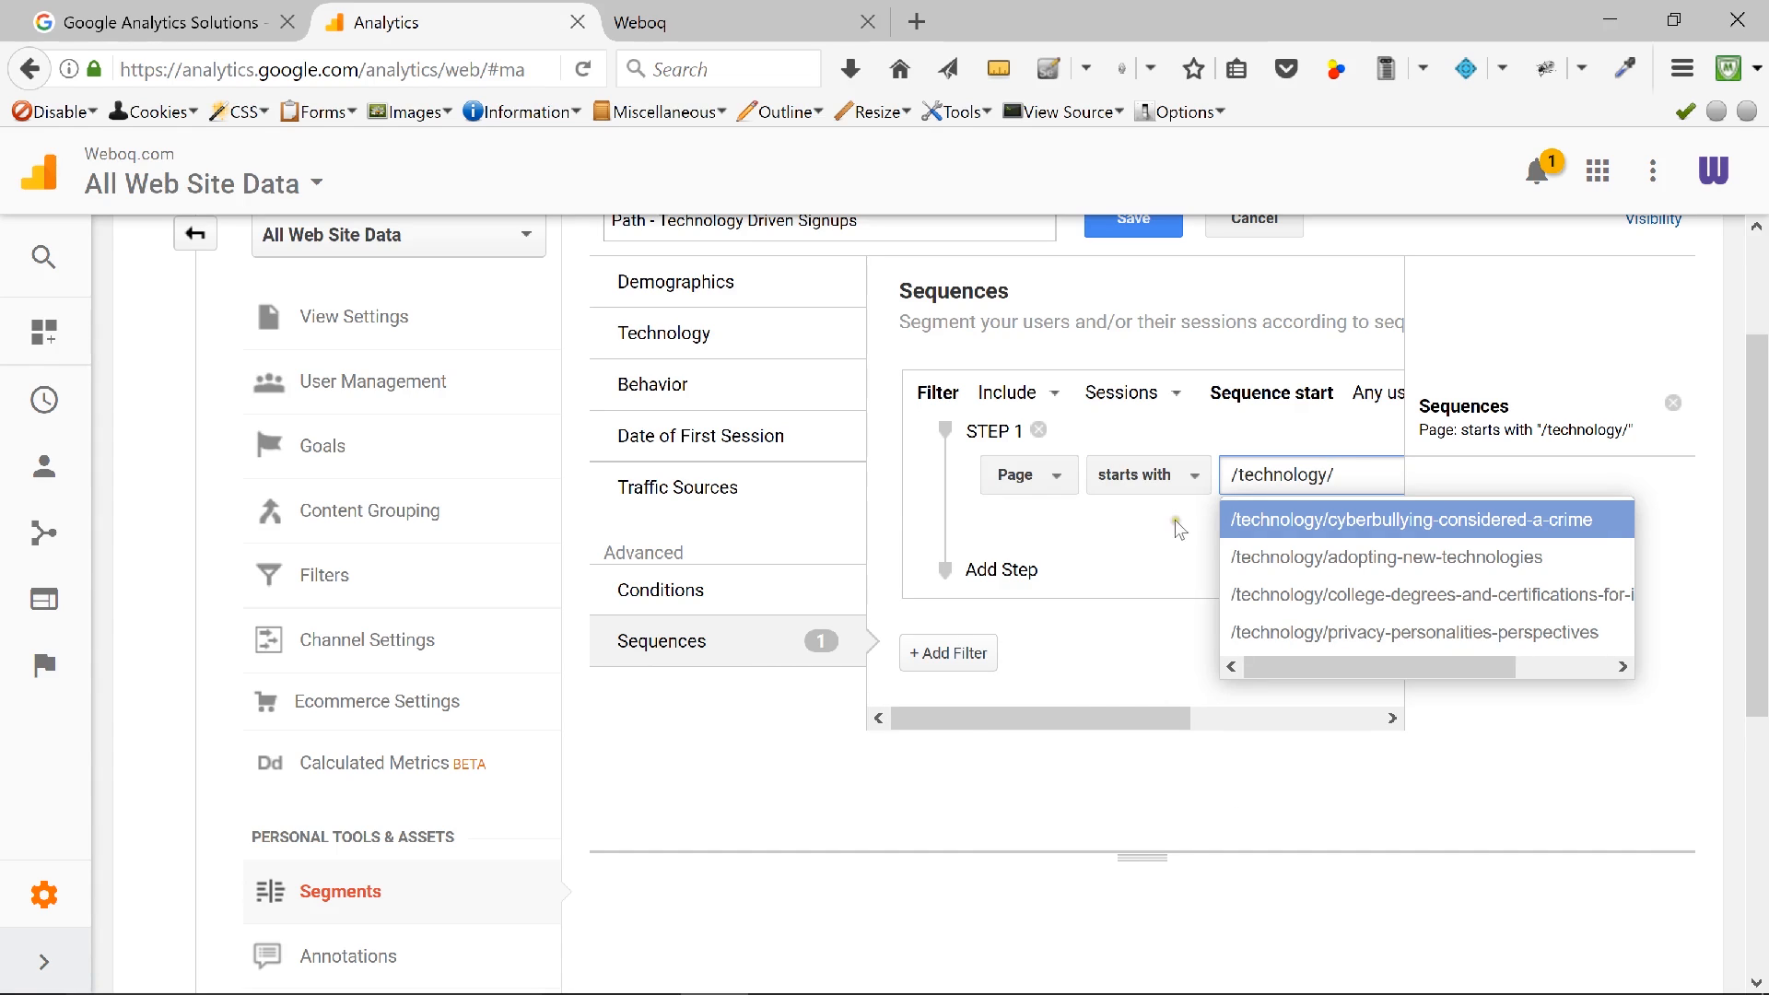
Step: Add a second step to the sequence, linked to Step 1 by "is followed by..."
click(1000, 571)
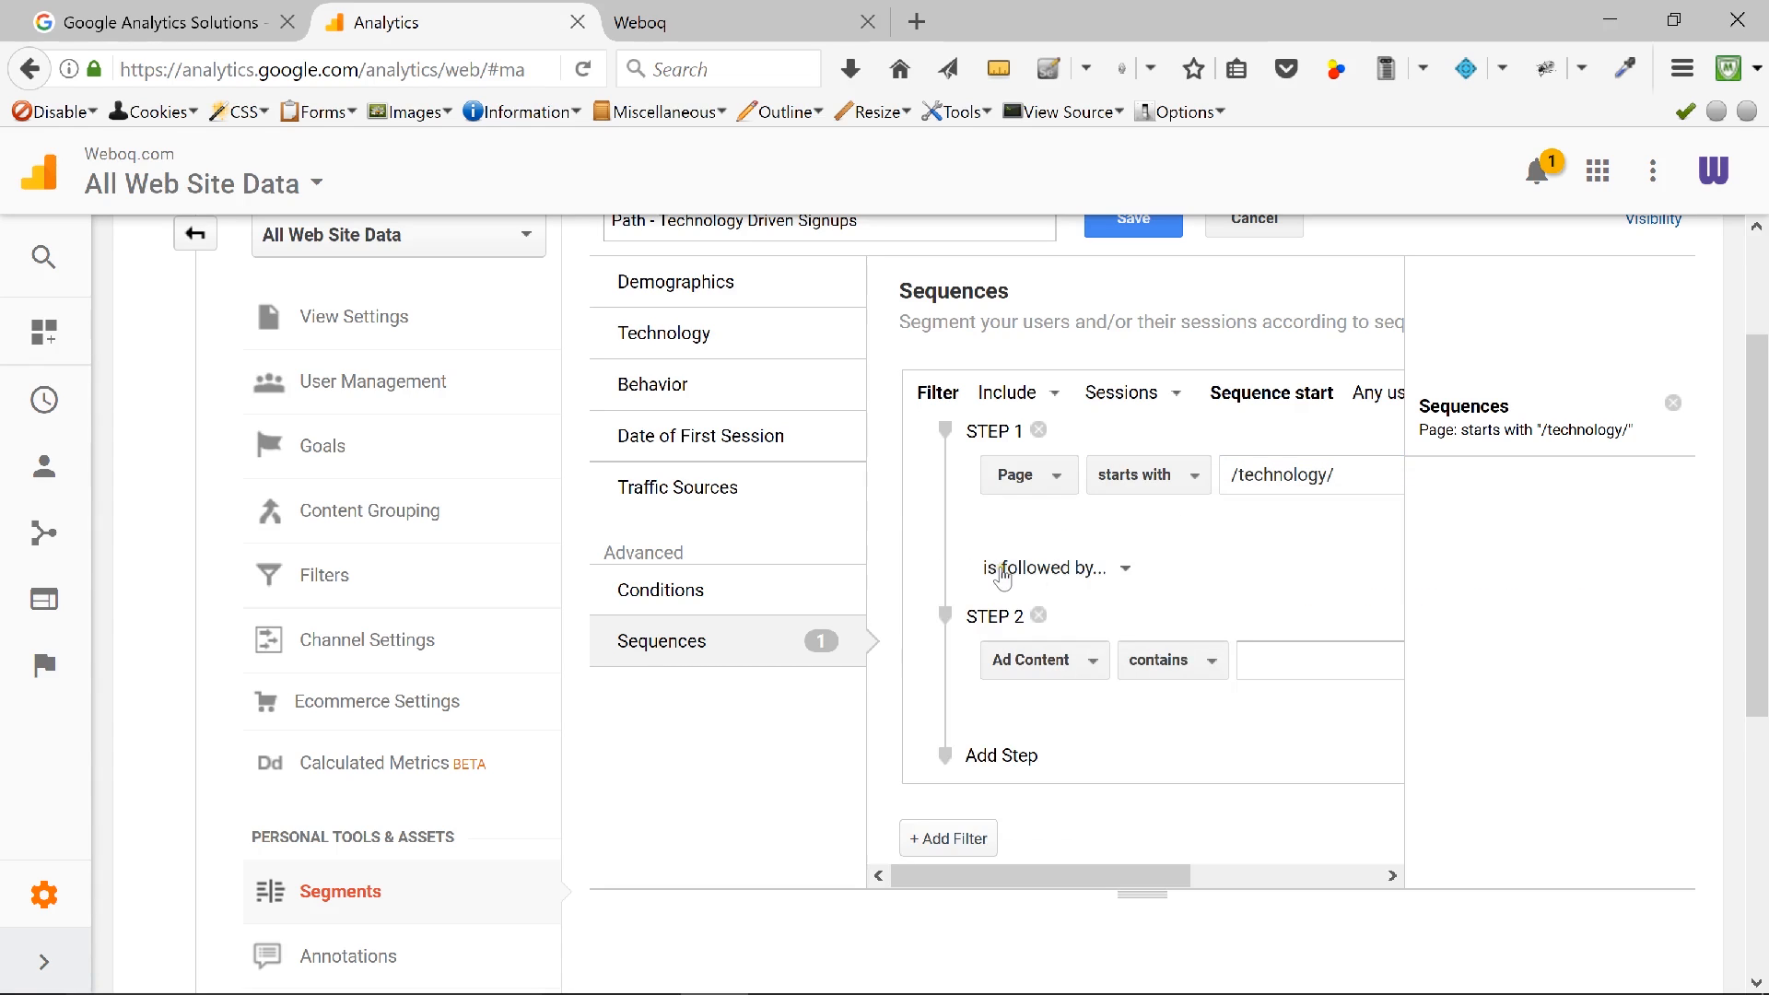
click(1102, 569)
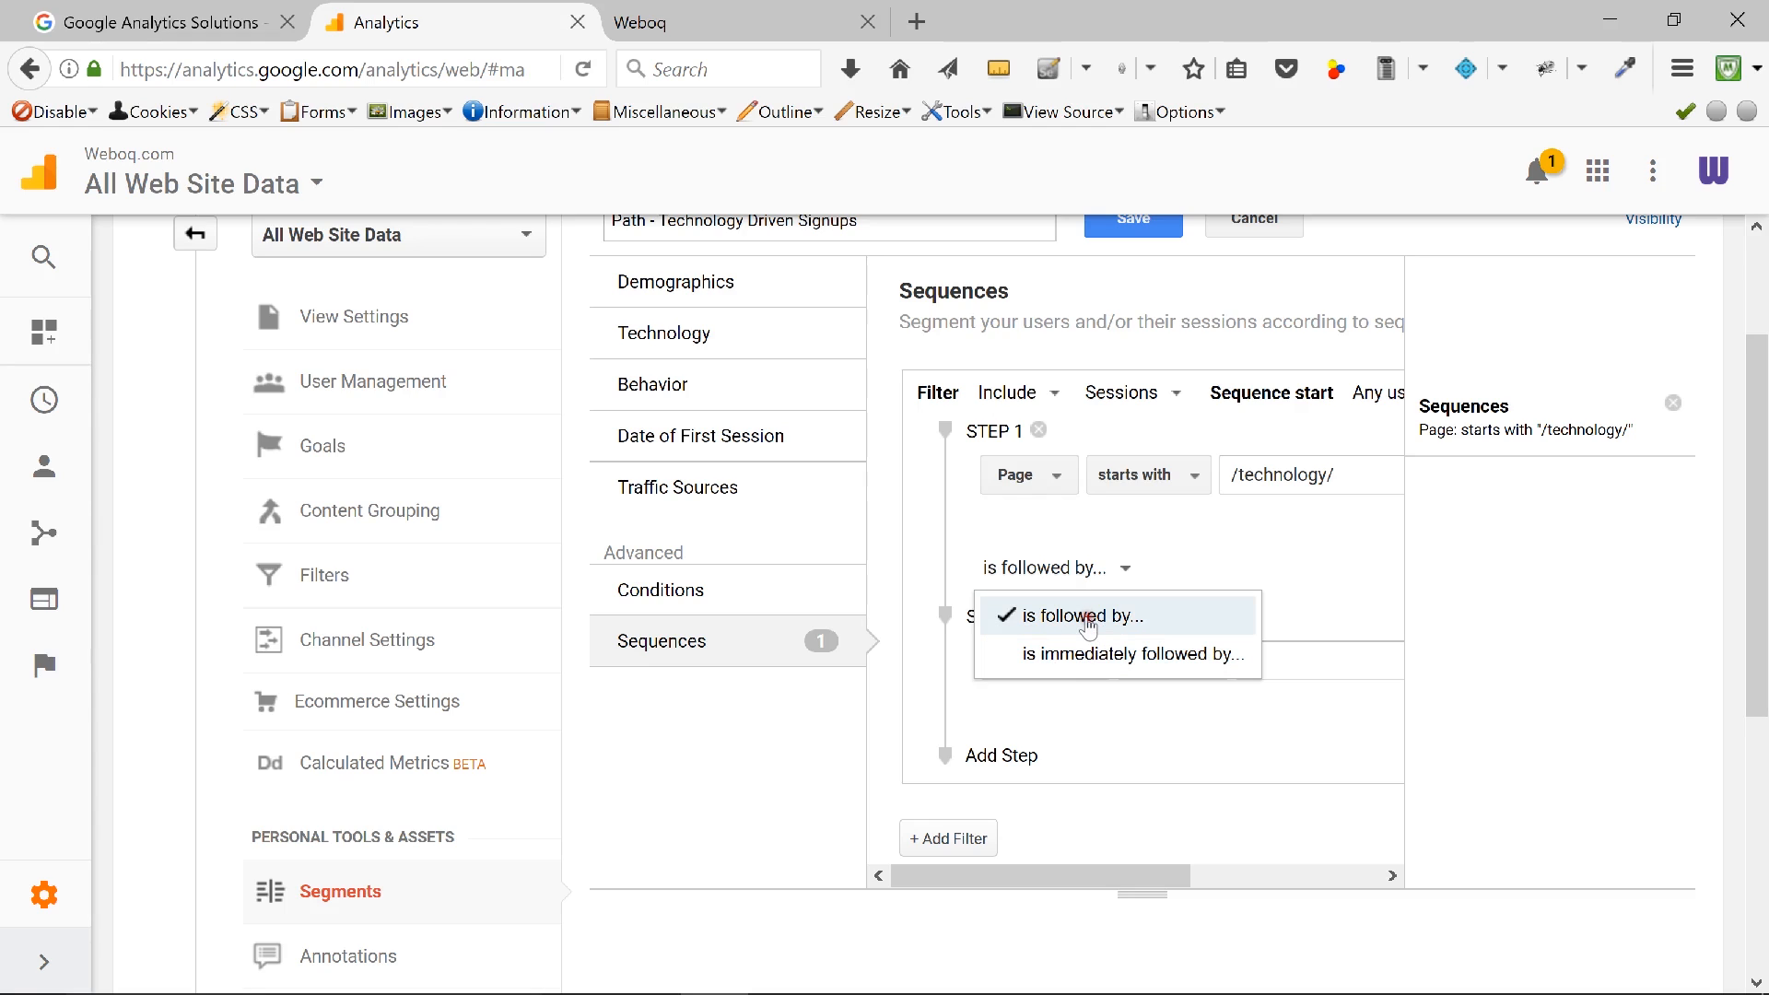
click(1002, 625)
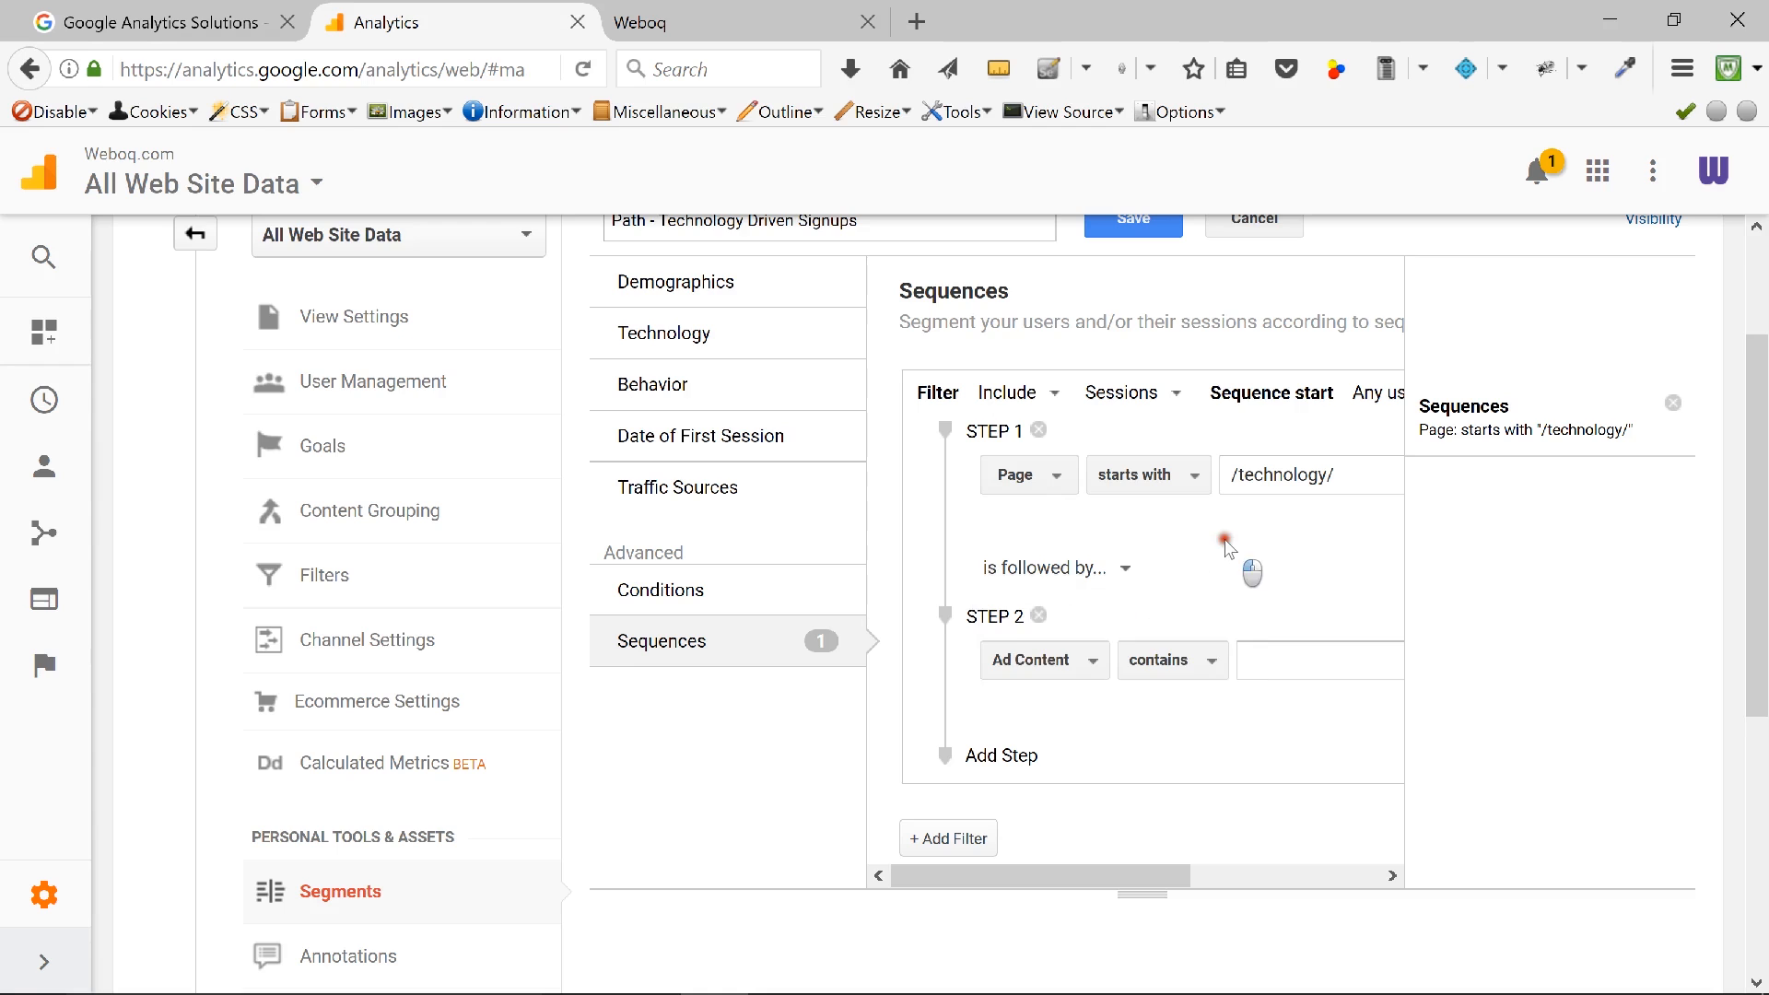
Step: Set Step 2 of the sequence to Page exactly matches "/signup"
click(1044, 662)
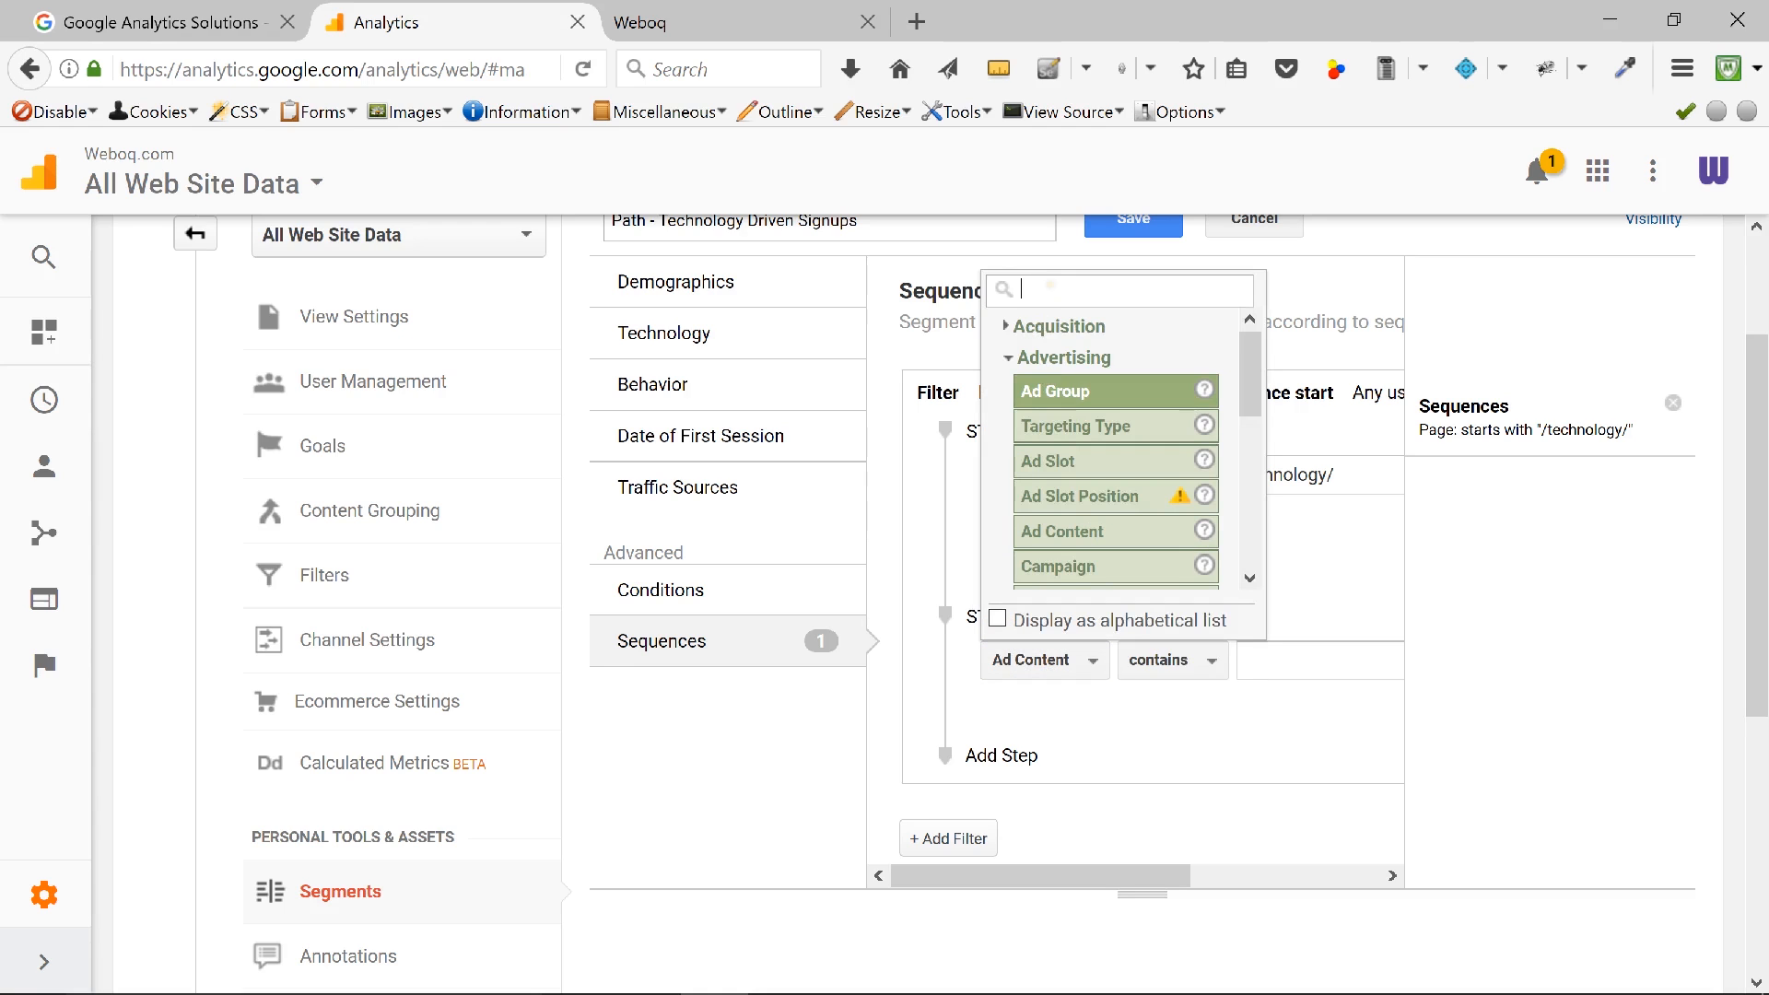
text(Page)
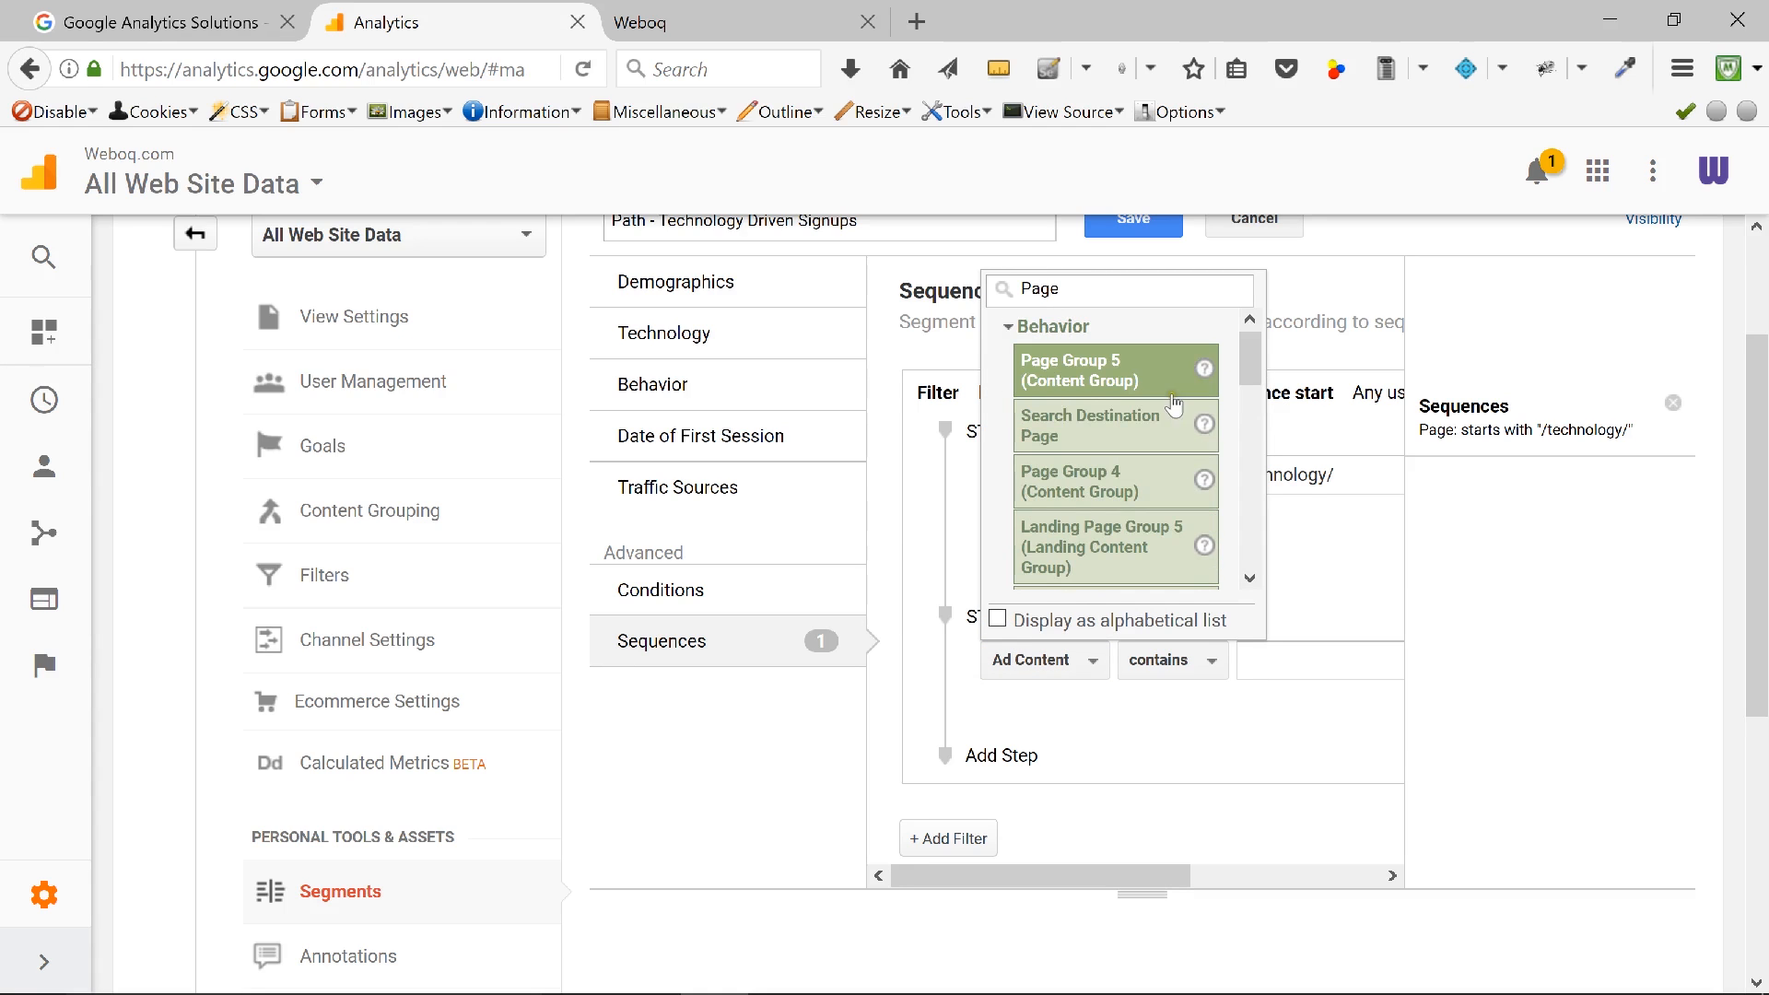
drag(1254, 359, 1247, 456)
click(1069, 384)
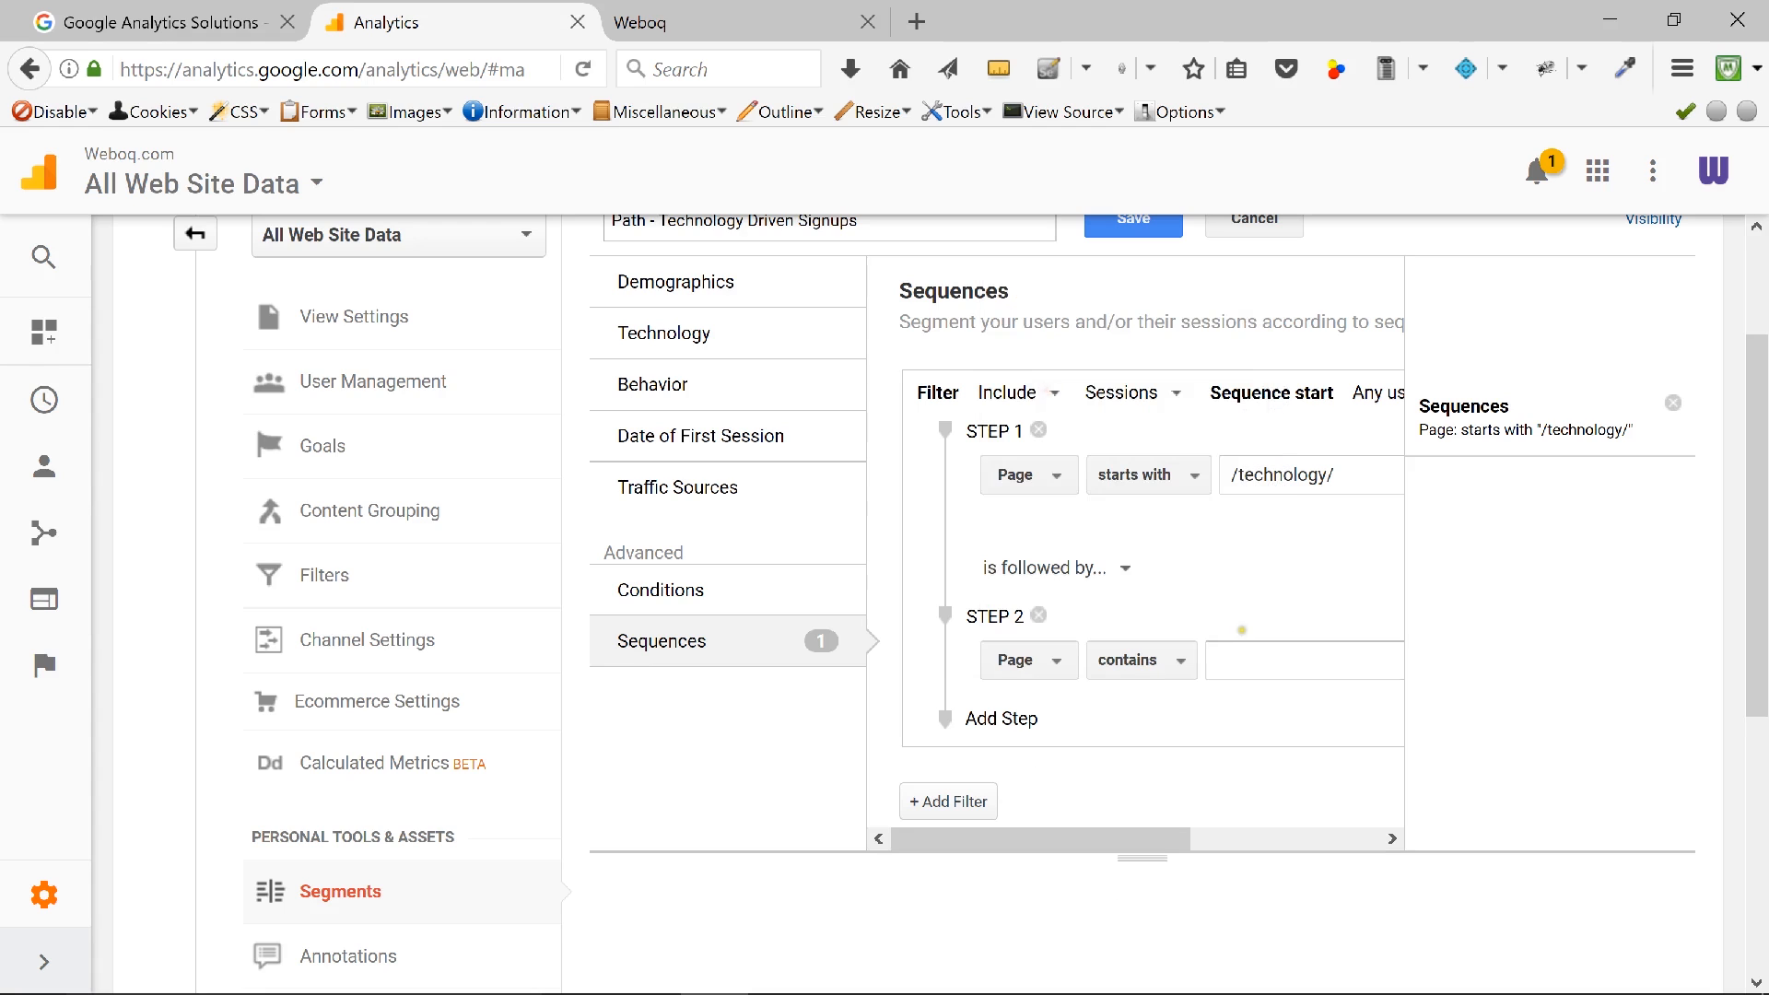
click(1171, 676)
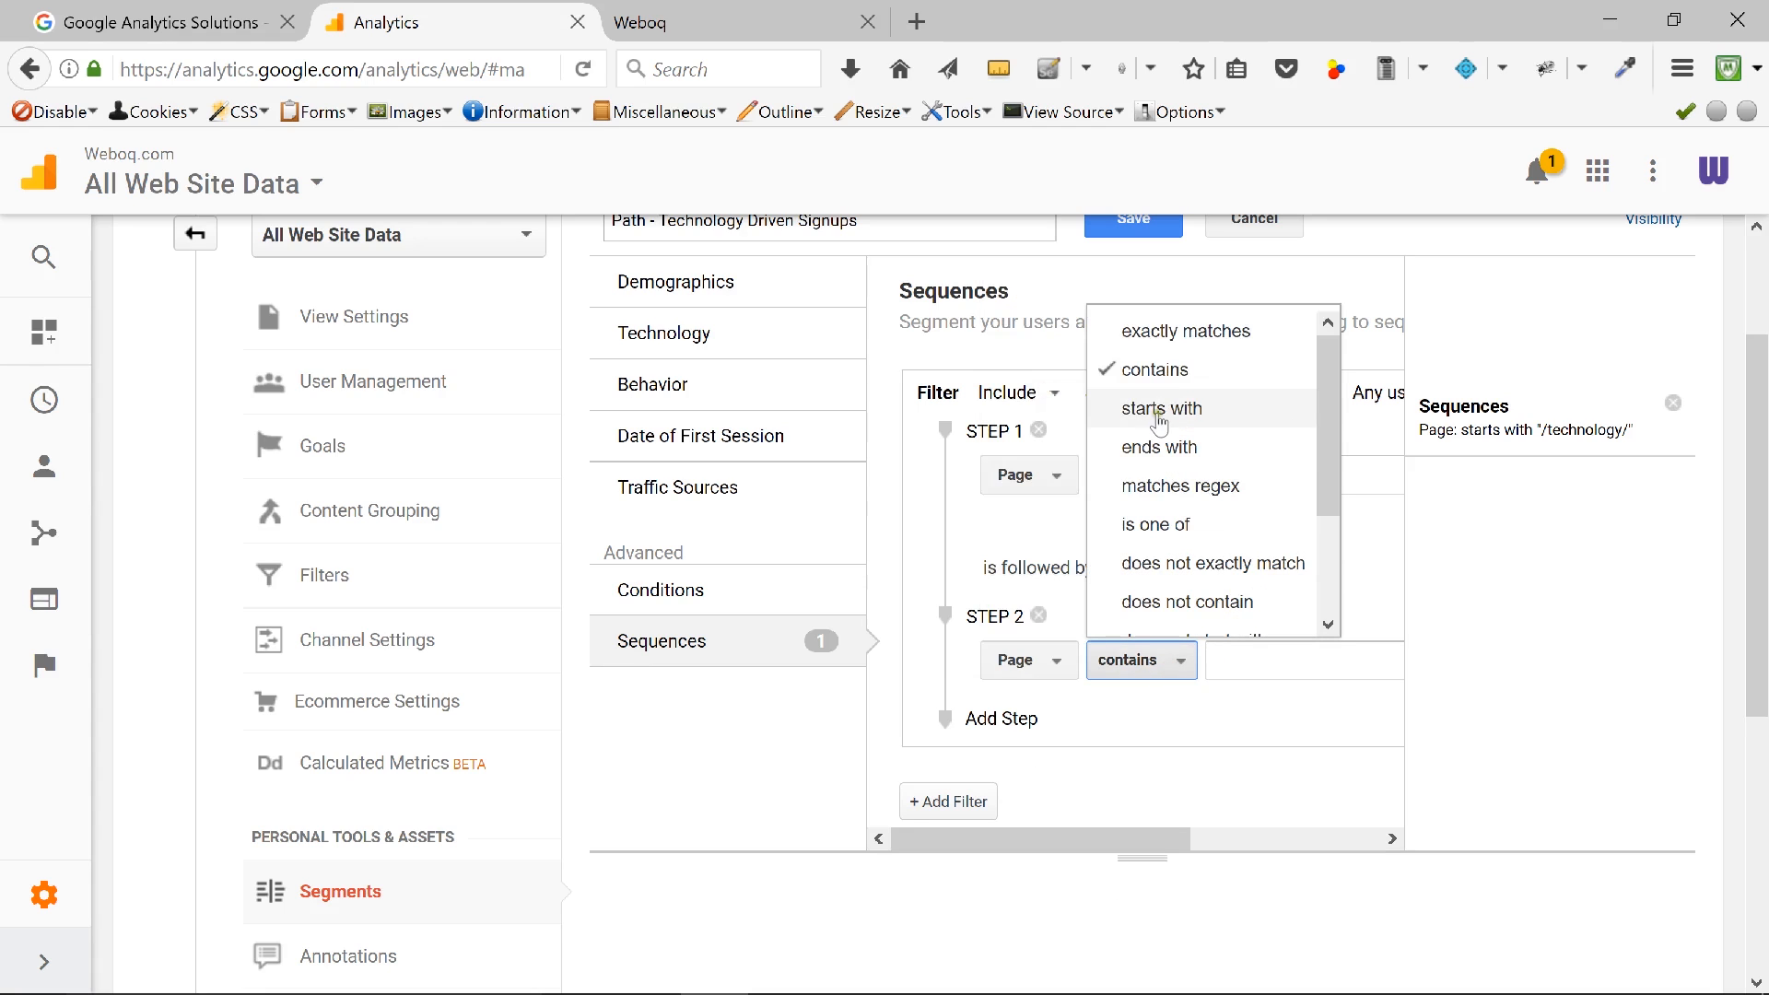
click(1202, 331)
click(1294, 660)
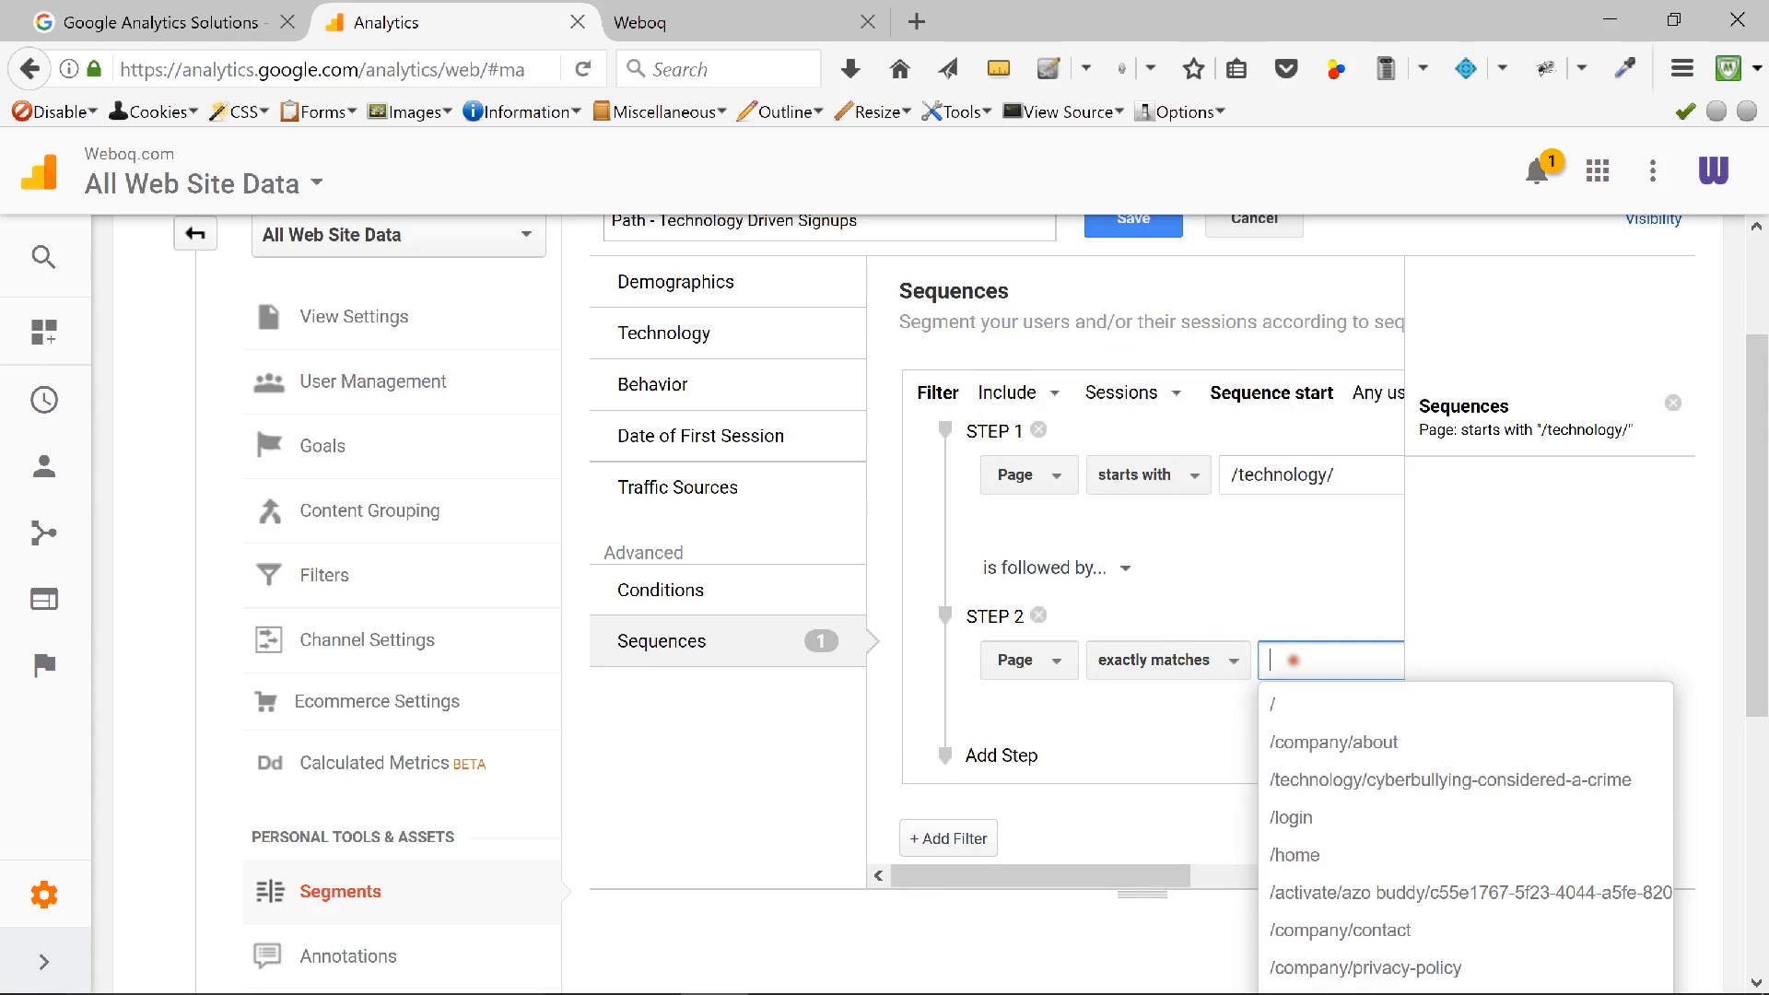
text(/sig)
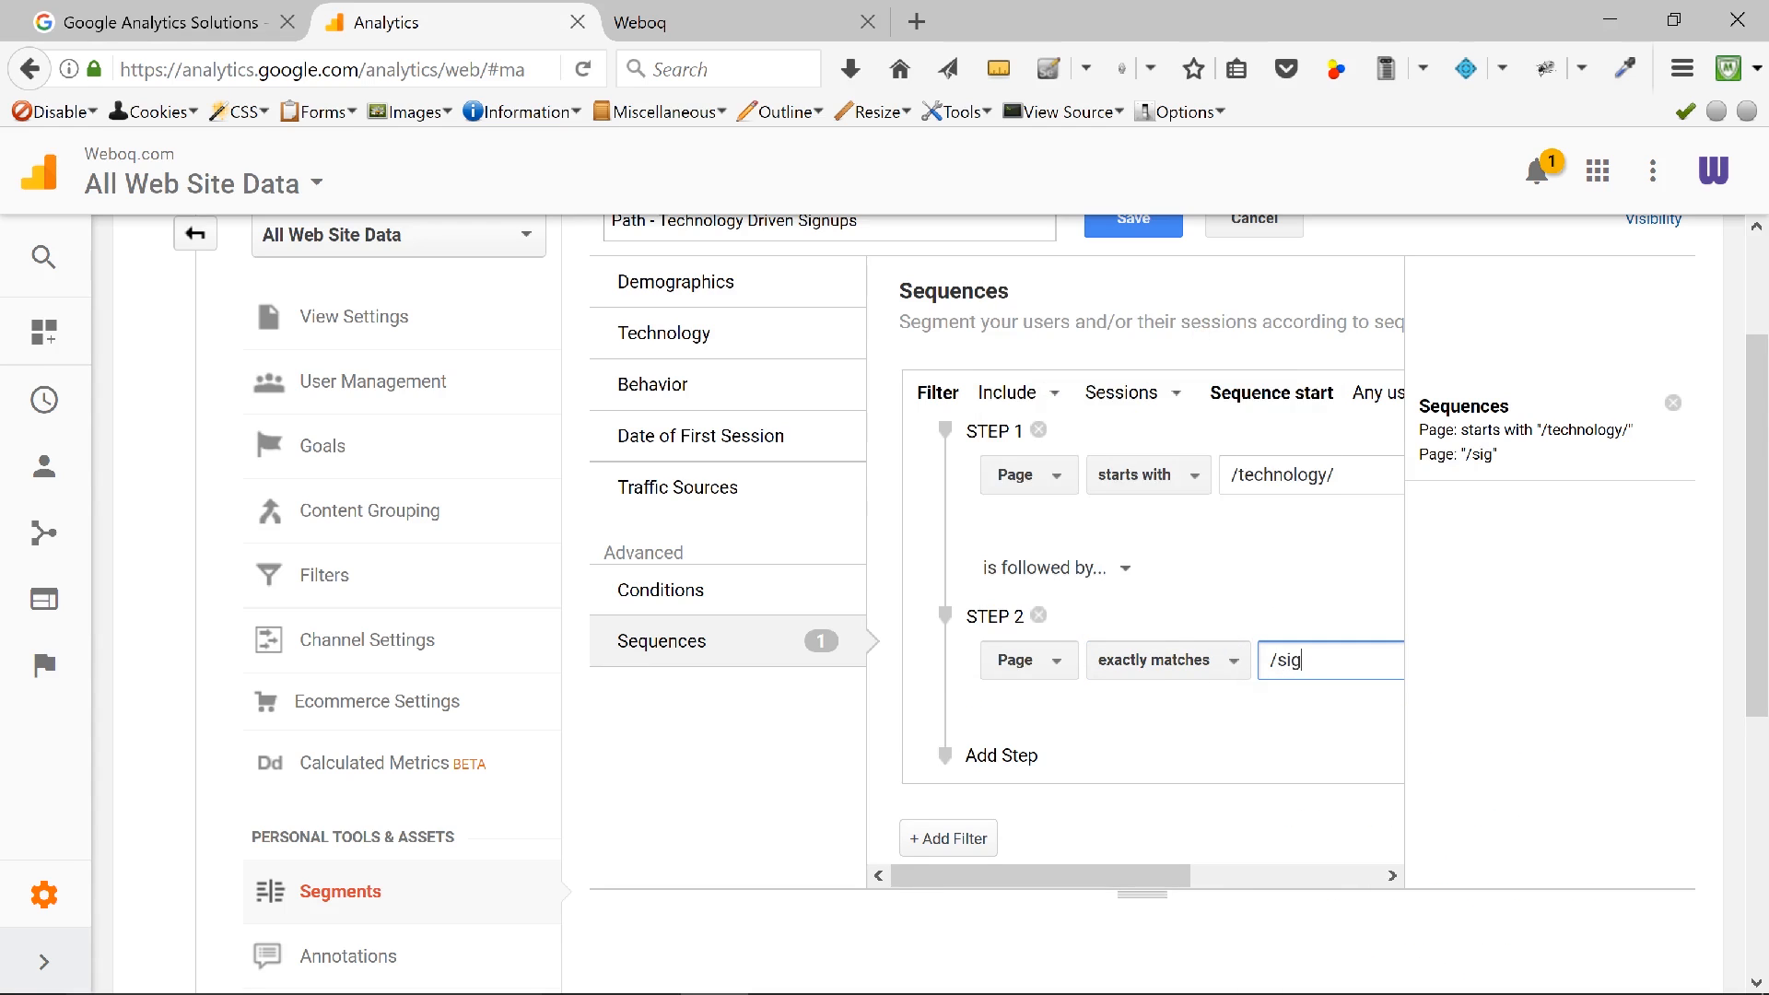
text(nup)
Step: Change Step 2's match type to "contains" for the "/signup" page
click(1180, 671)
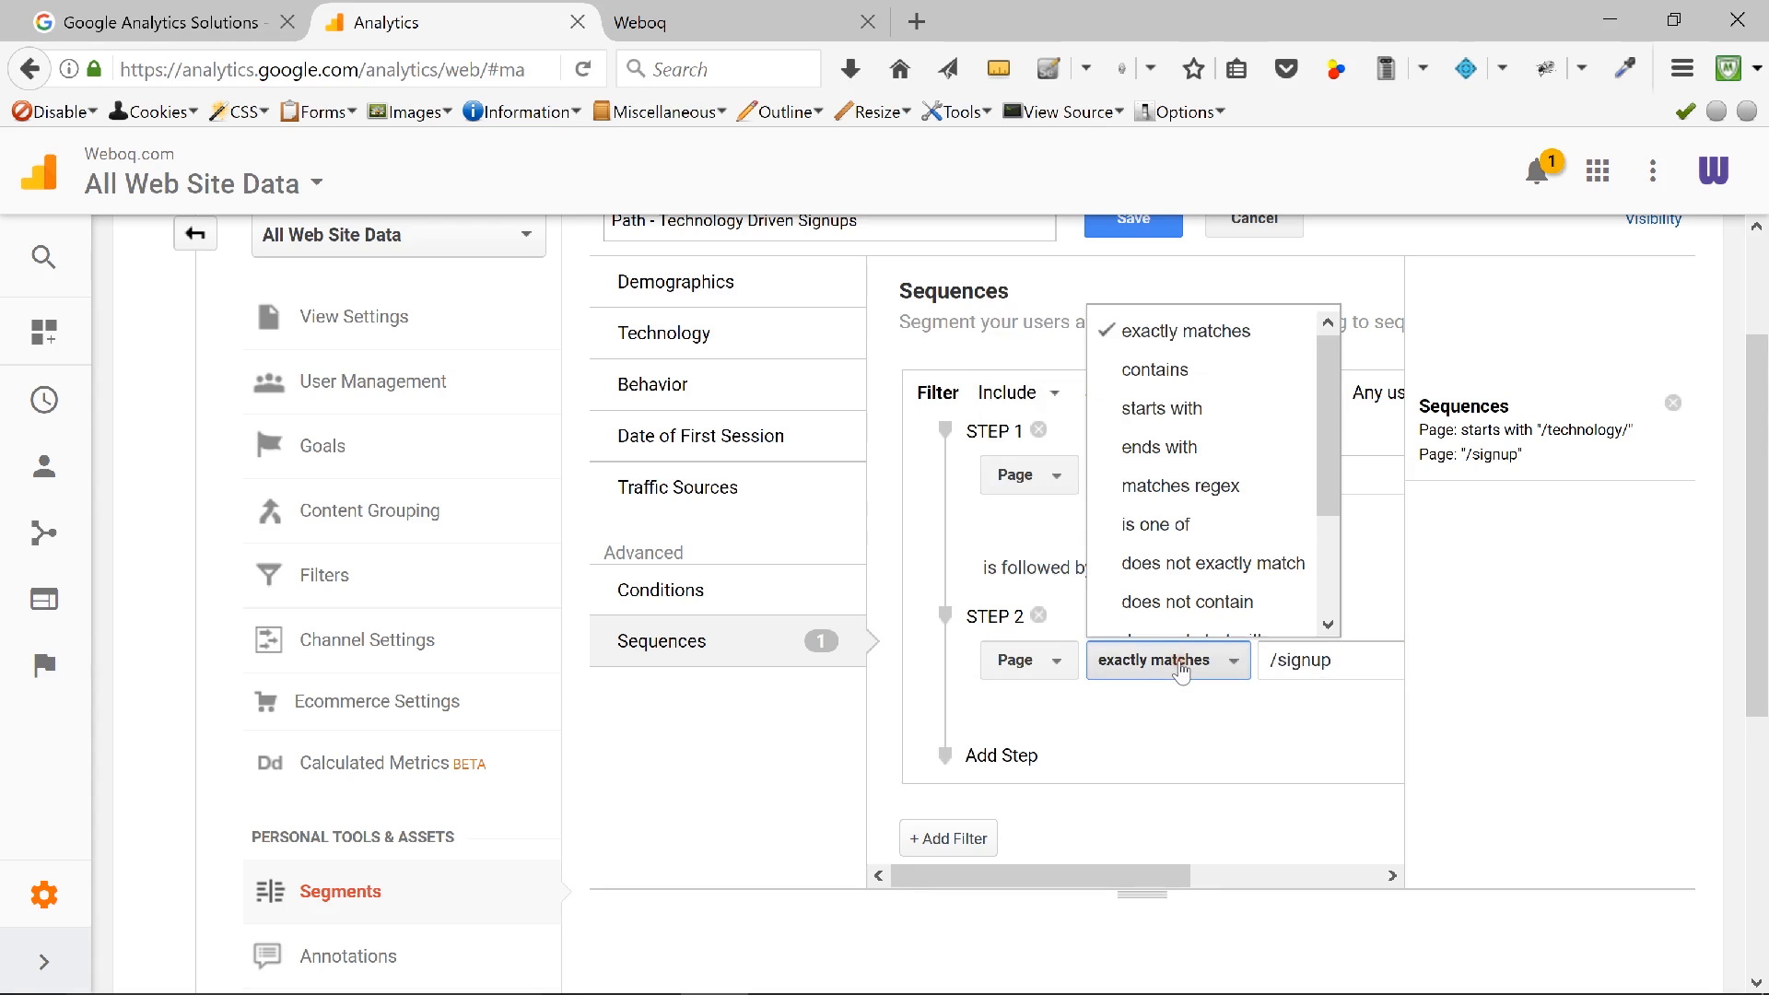
click(1185, 371)
click(1286, 660)
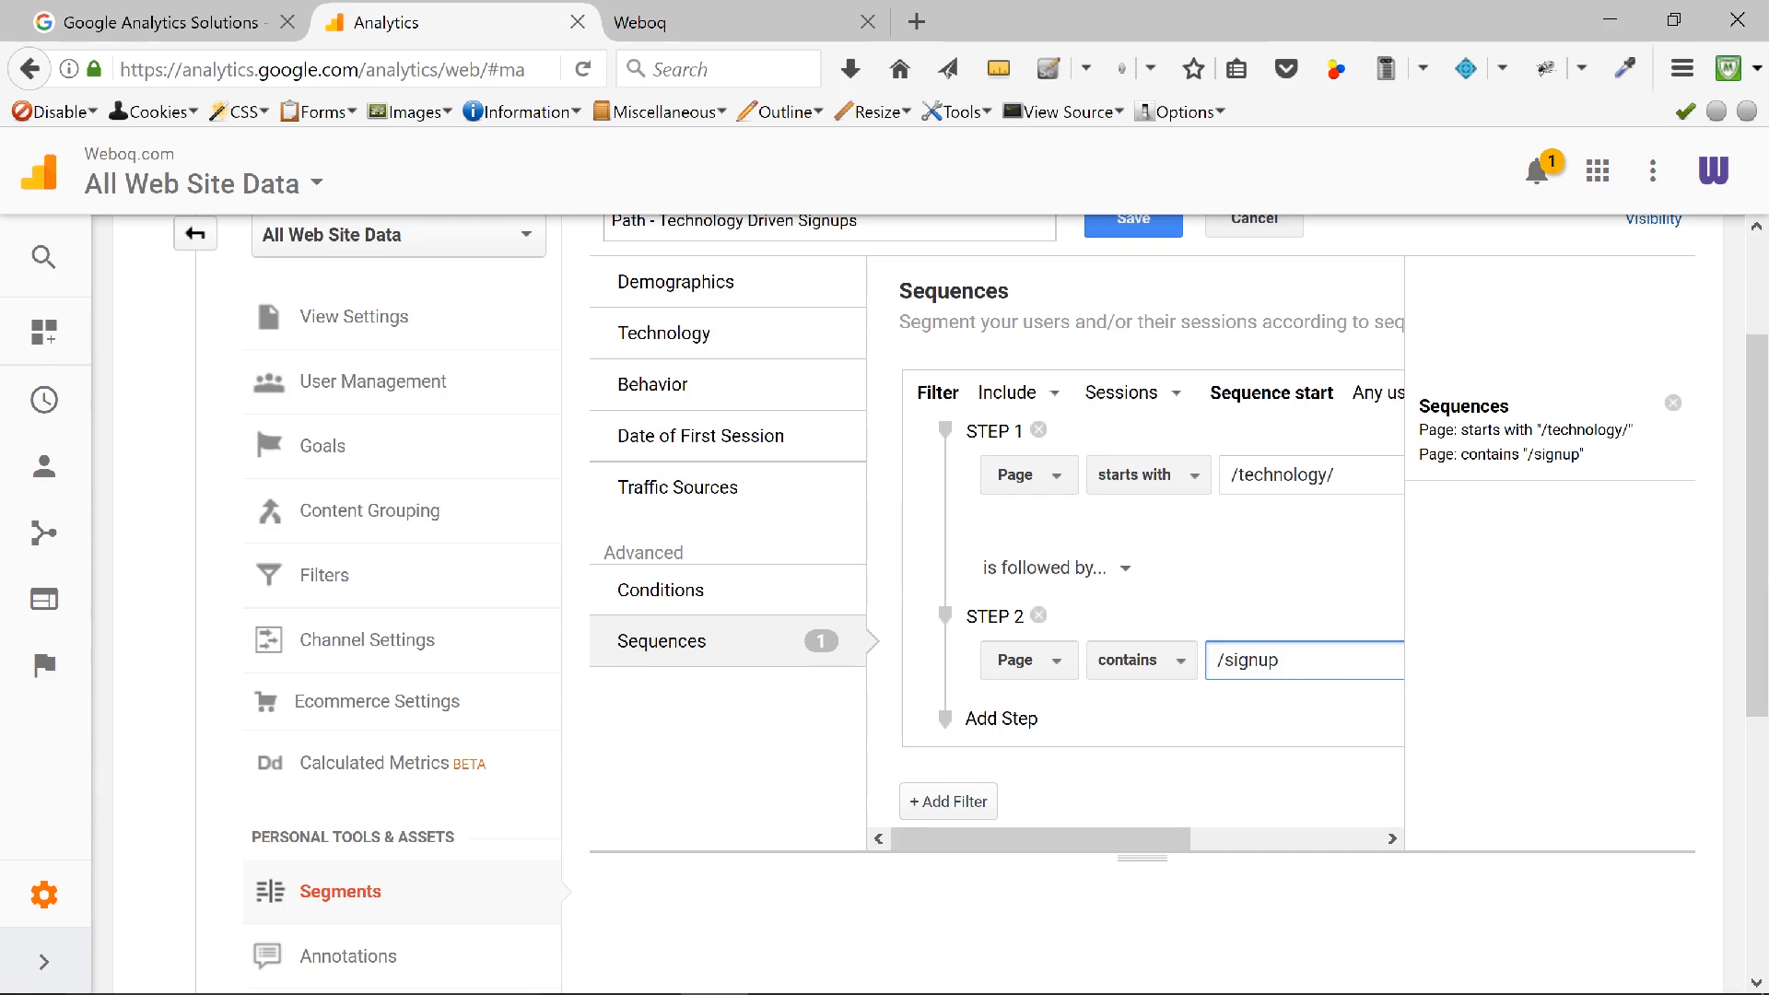
Step: Check the URL path of the "Join for free" page on weboq.com, and return to the segment's sequence steps
key(ctrl+Tab)
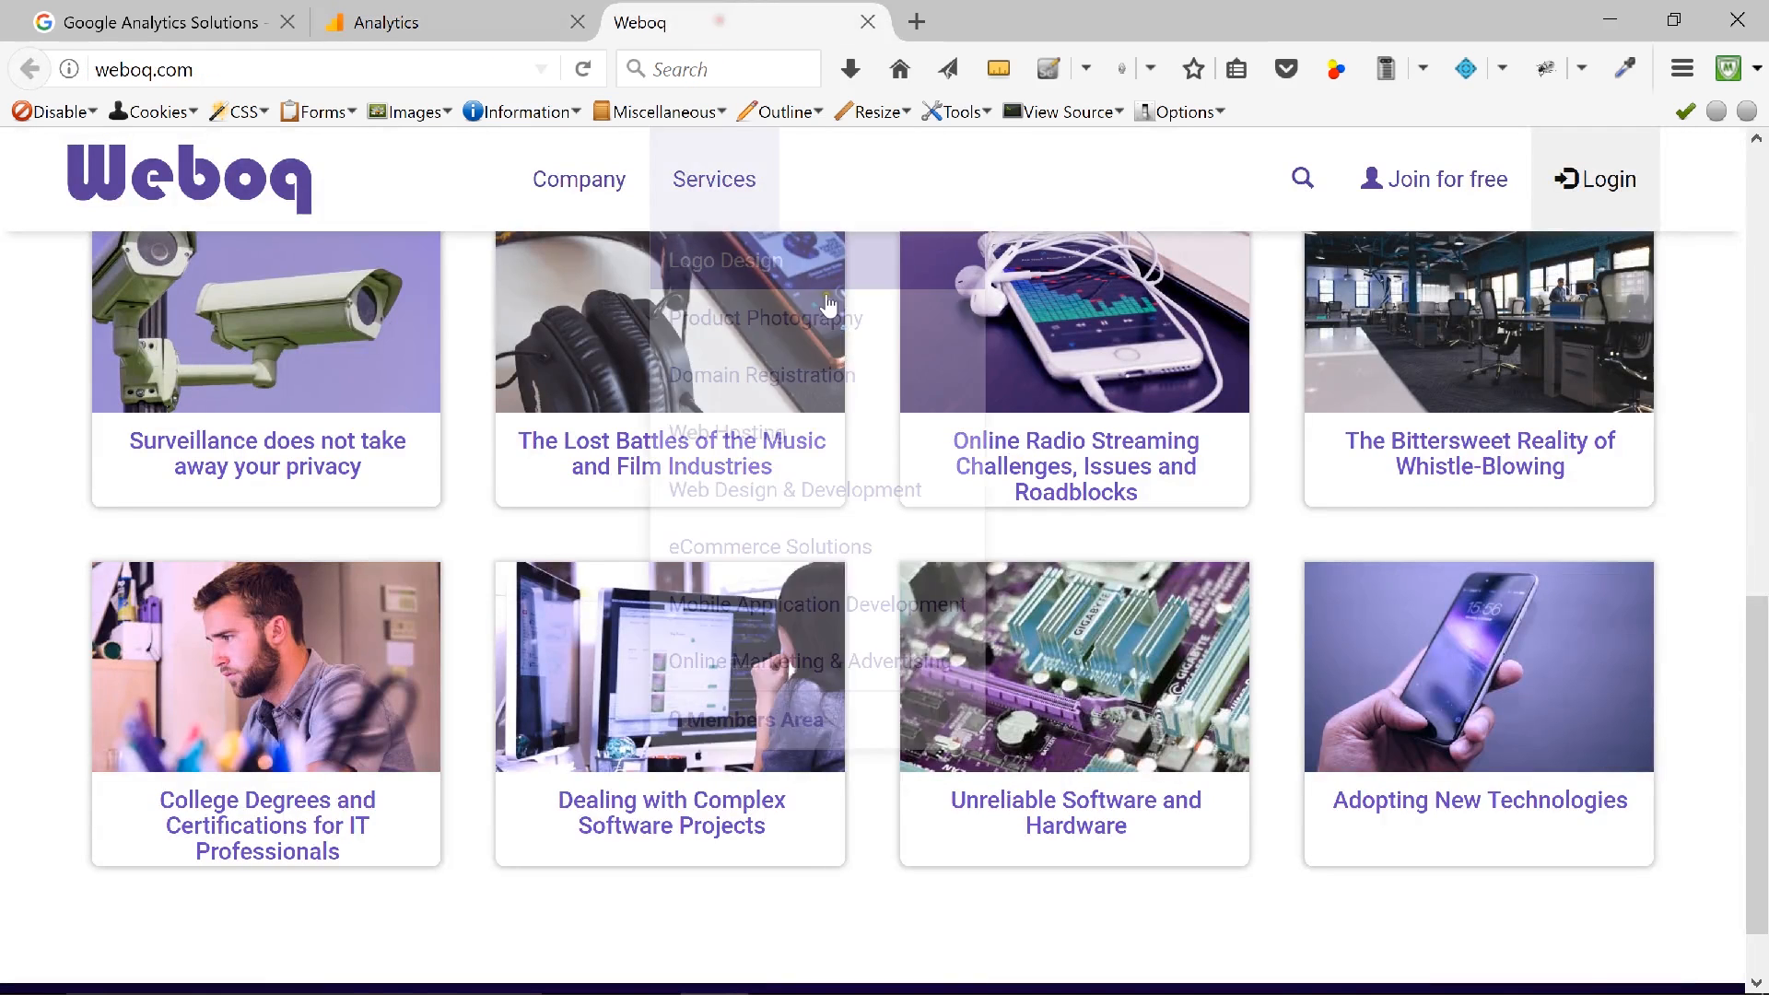
drag(1765, 672, 1741, 241)
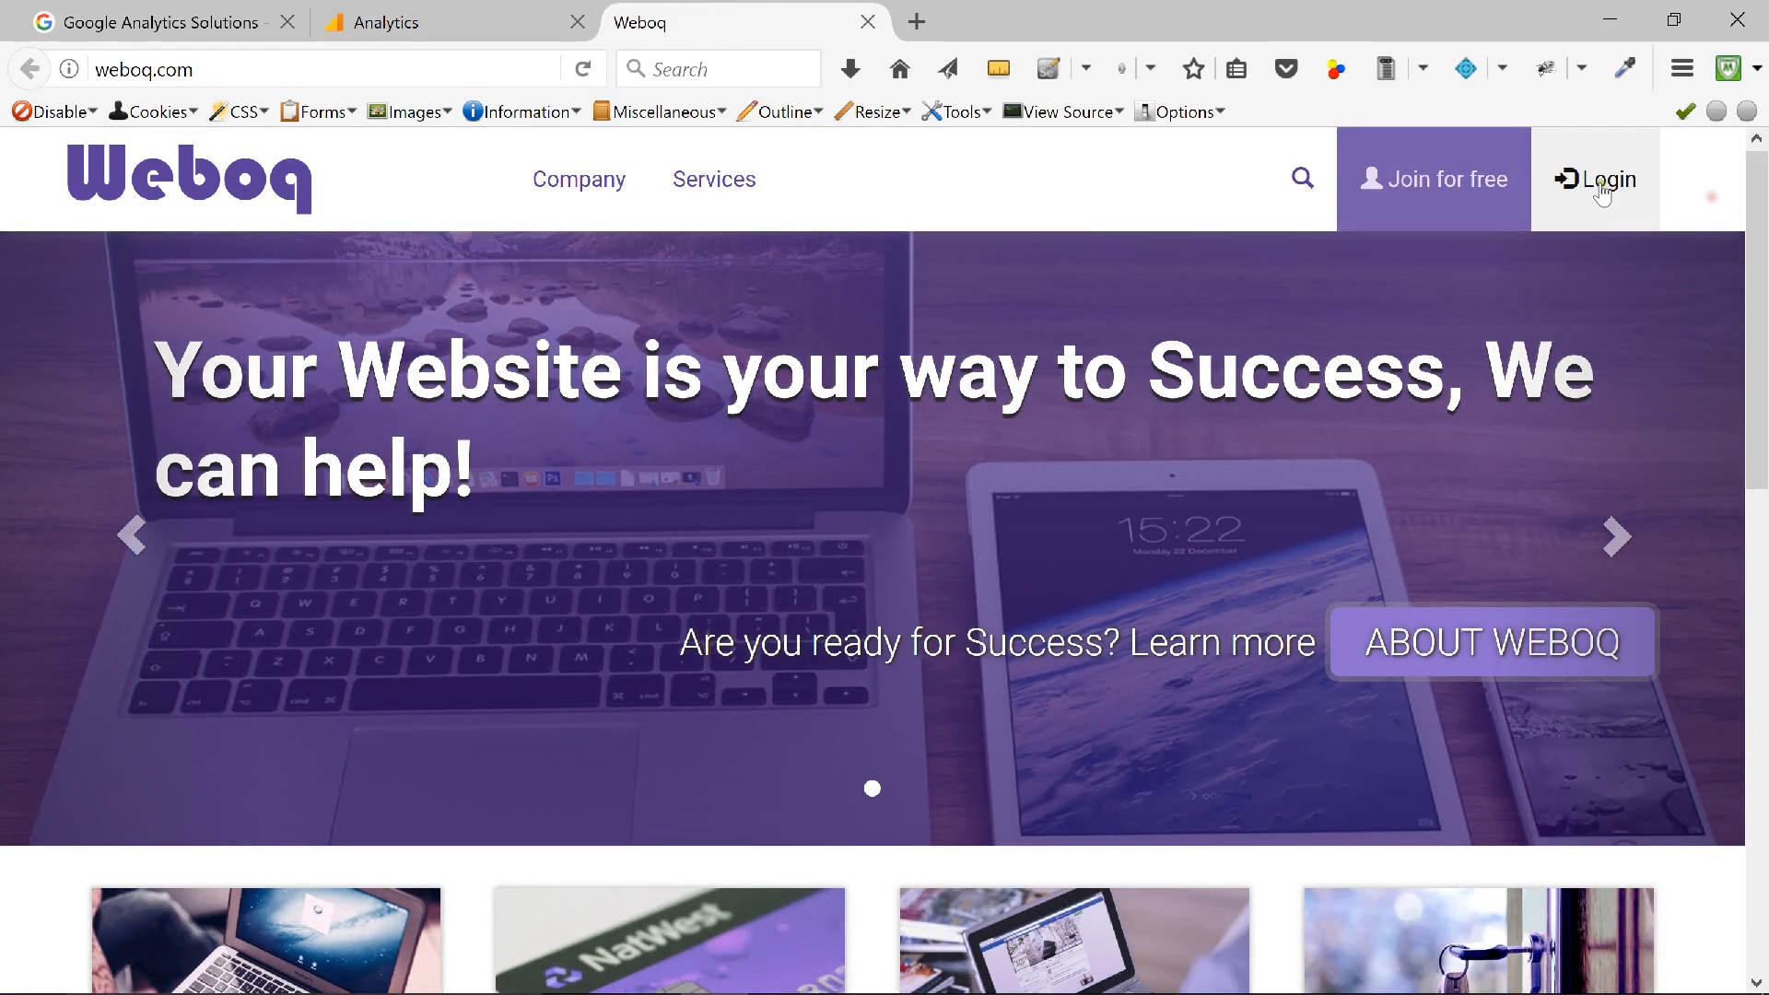
click(1444, 177)
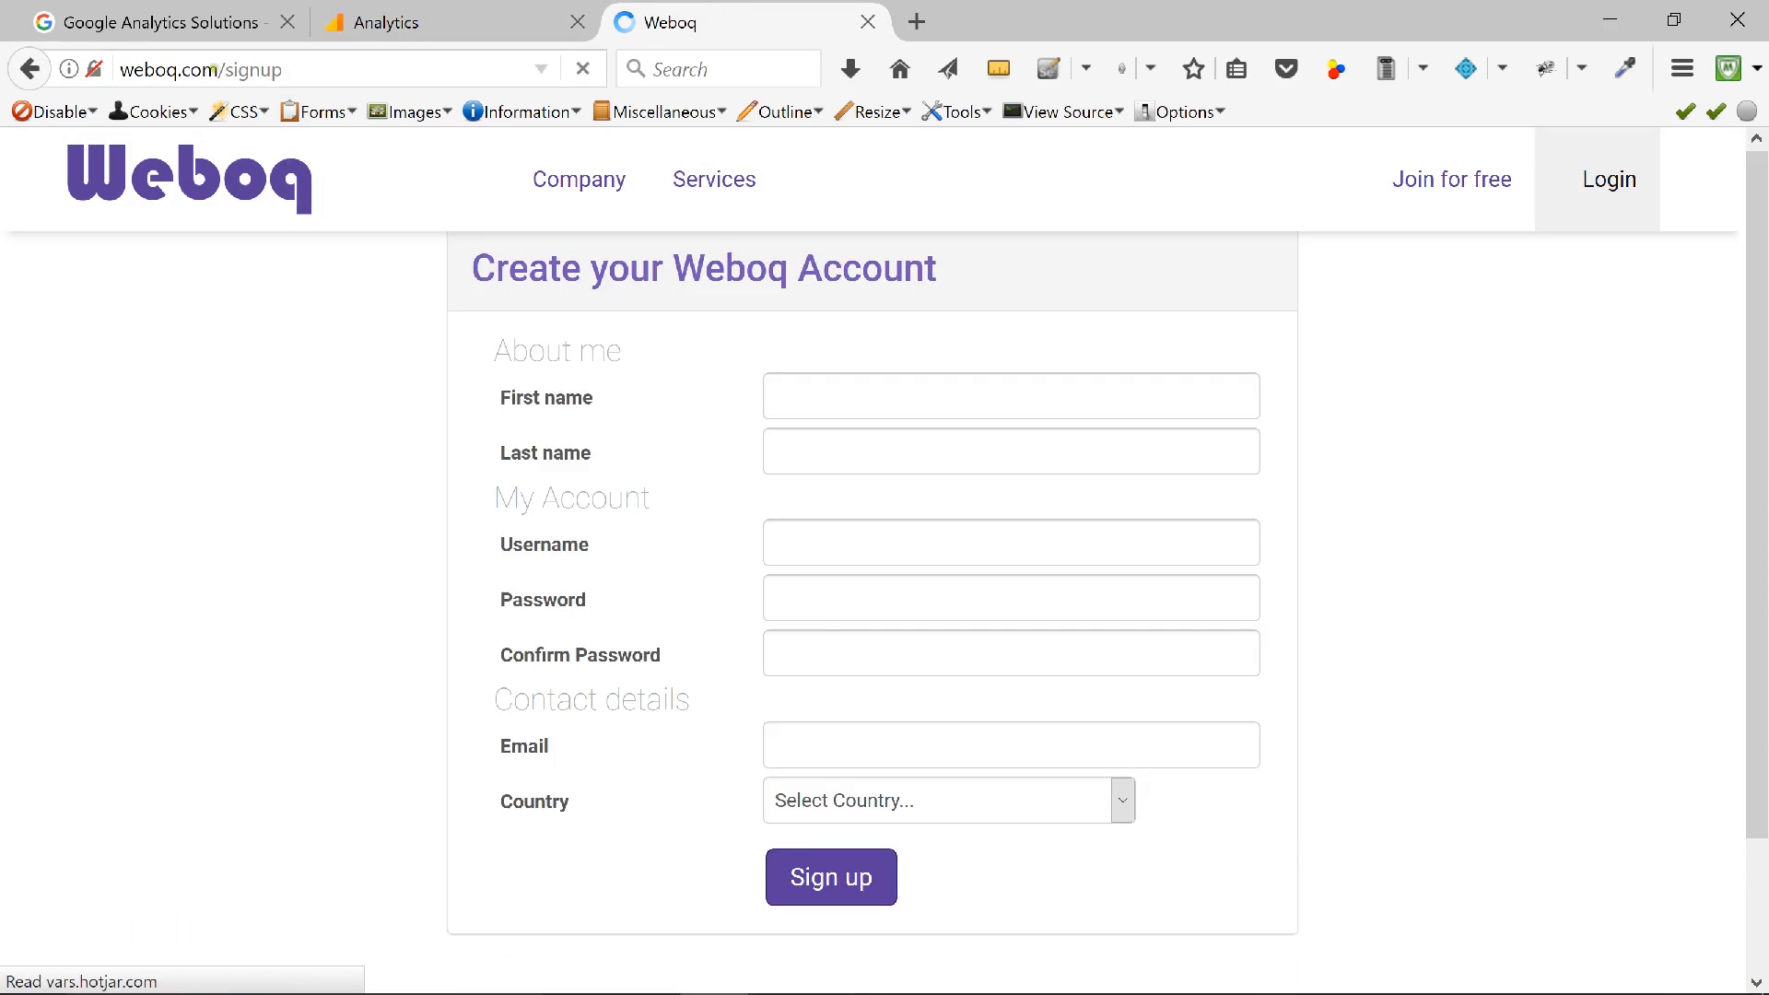
click(272, 69)
click(219, 69)
drag(219, 69, 295, 69)
click(398, 26)
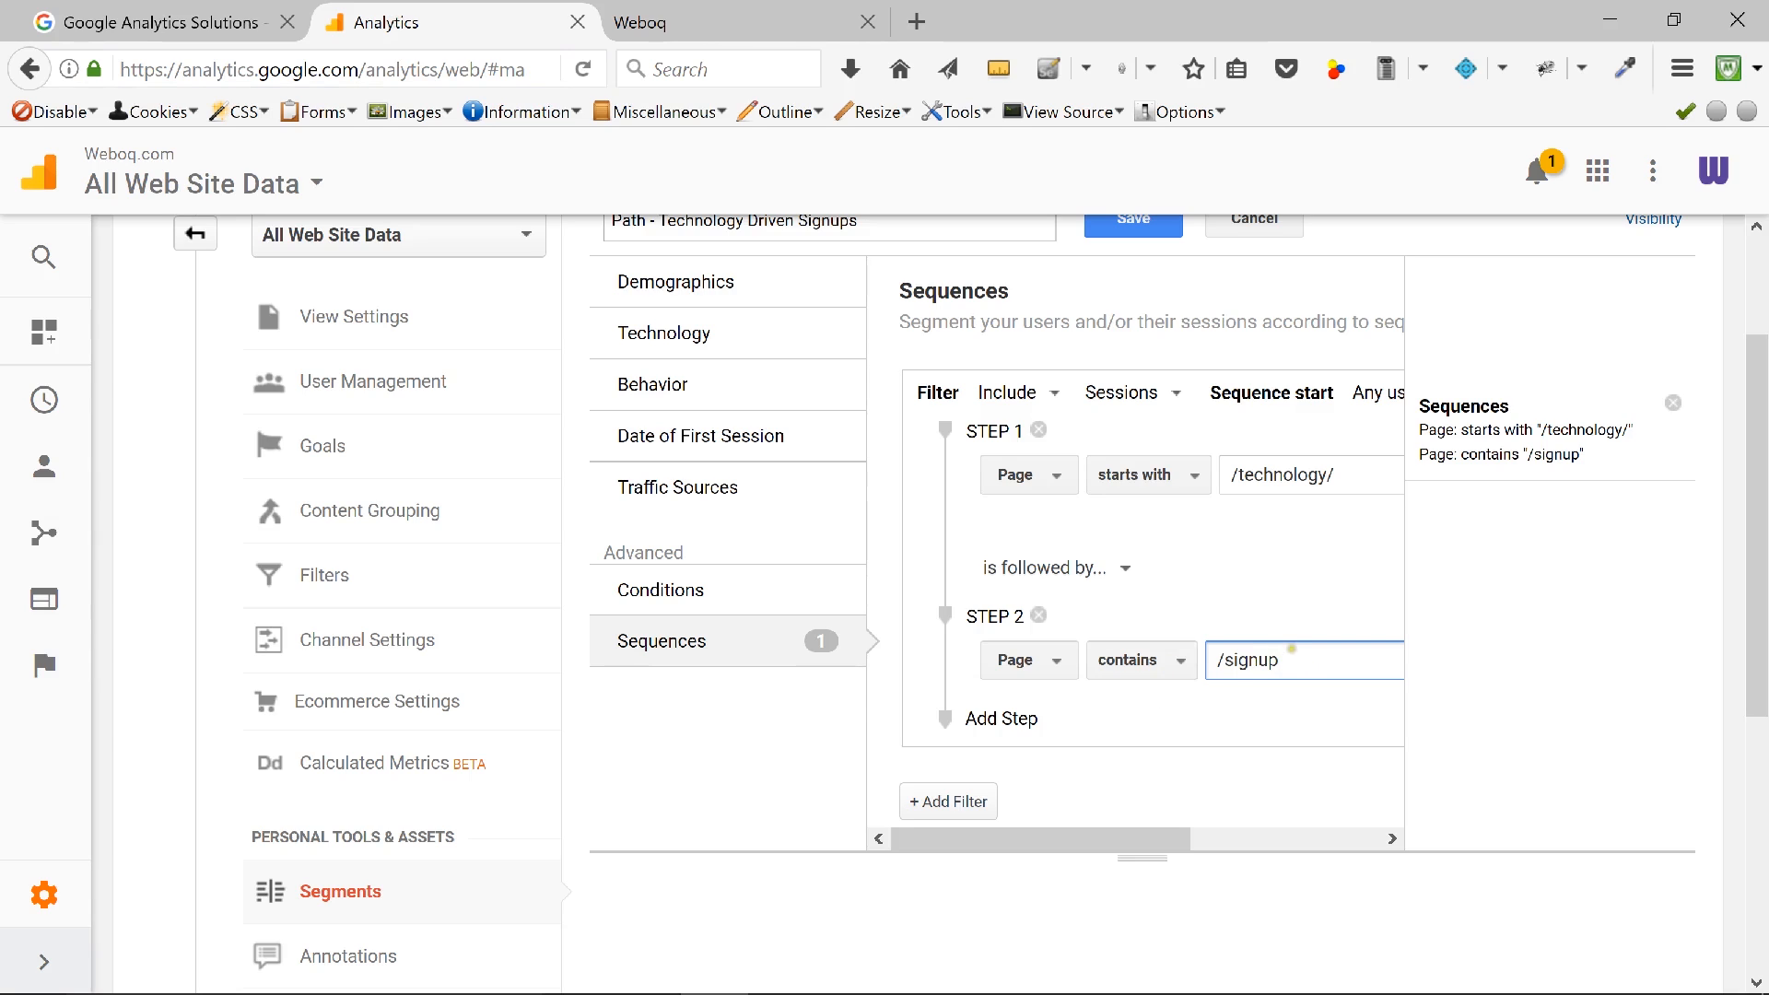
click(1320, 472)
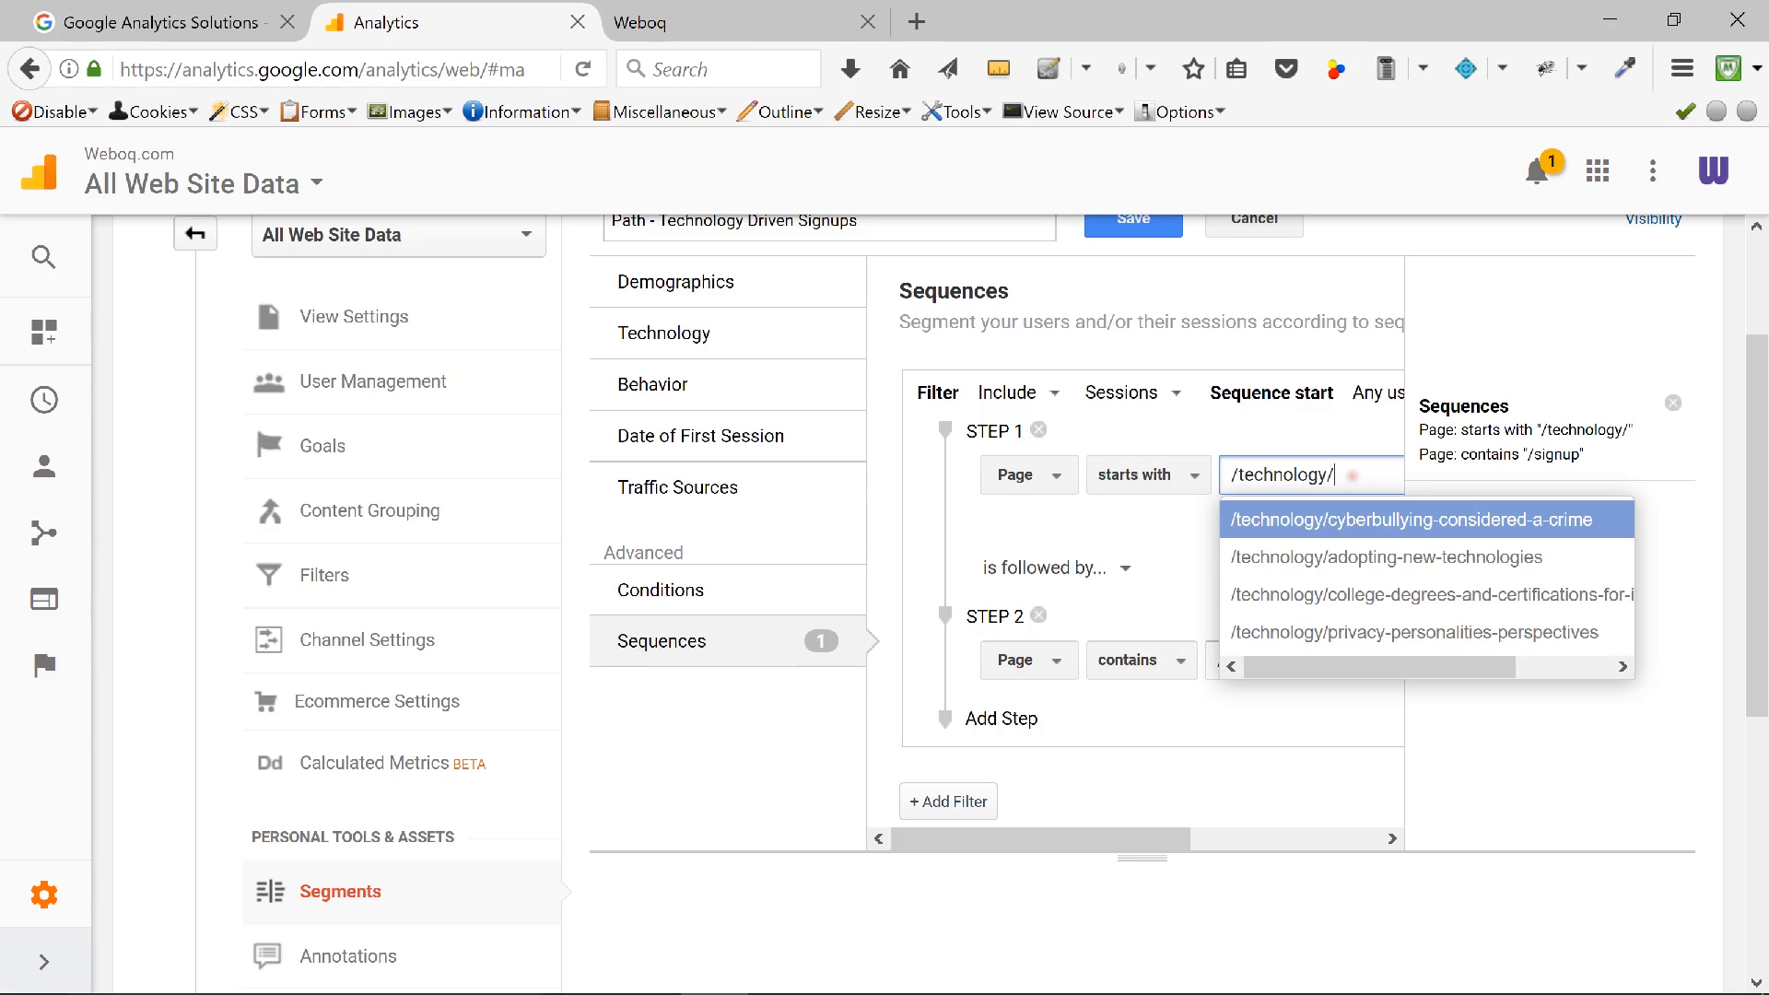
Step: Add a third step to the sequence, linked by "is followed by...", and set its dimension to Page
click(1112, 568)
click(1348, 588)
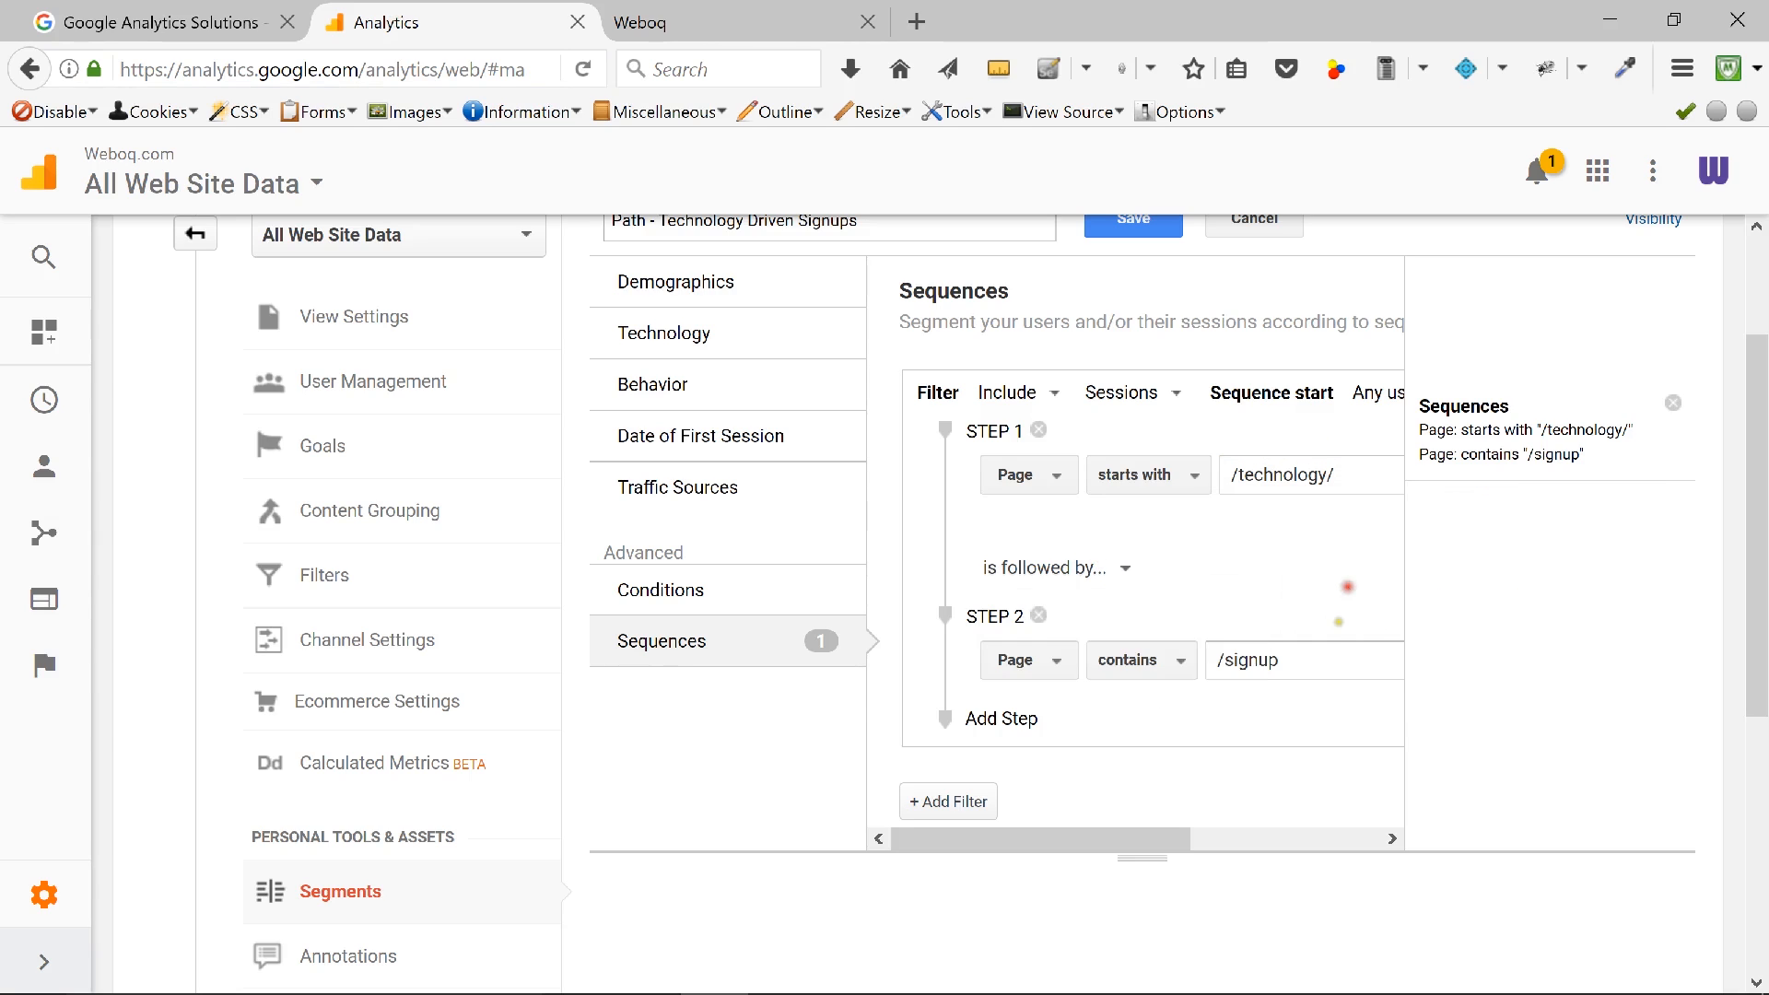
click(1296, 656)
click(1013, 721)
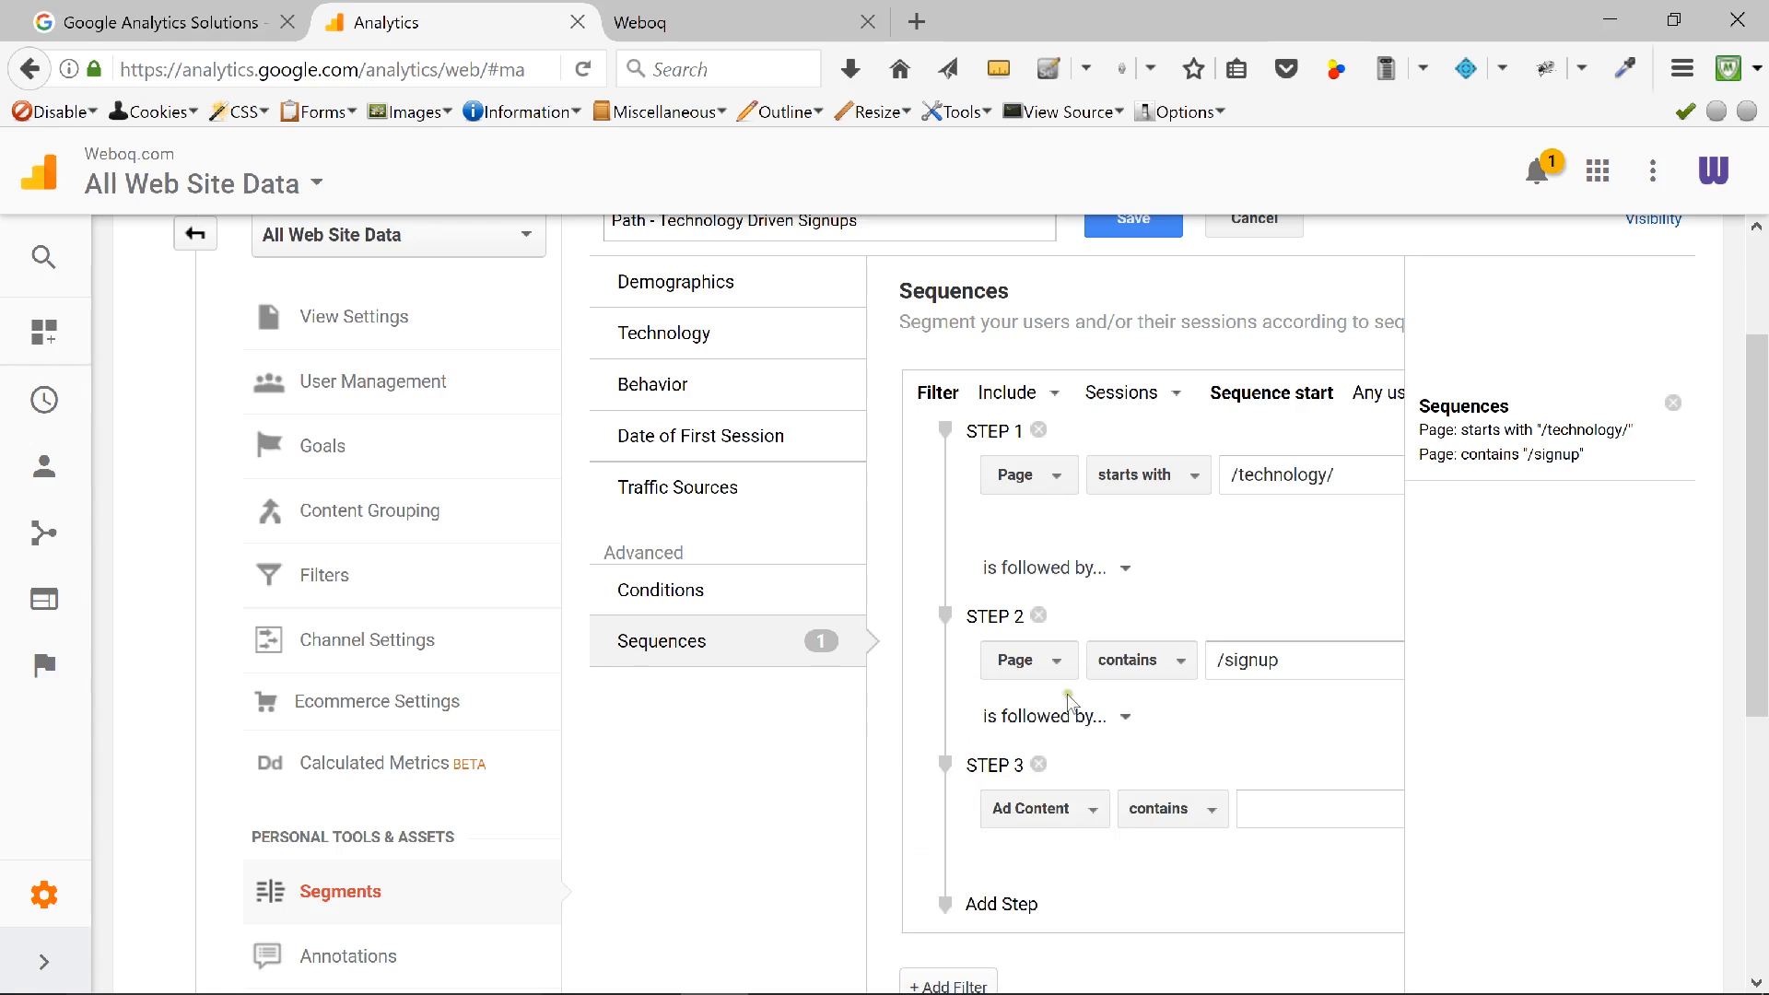
click(1074, 814)
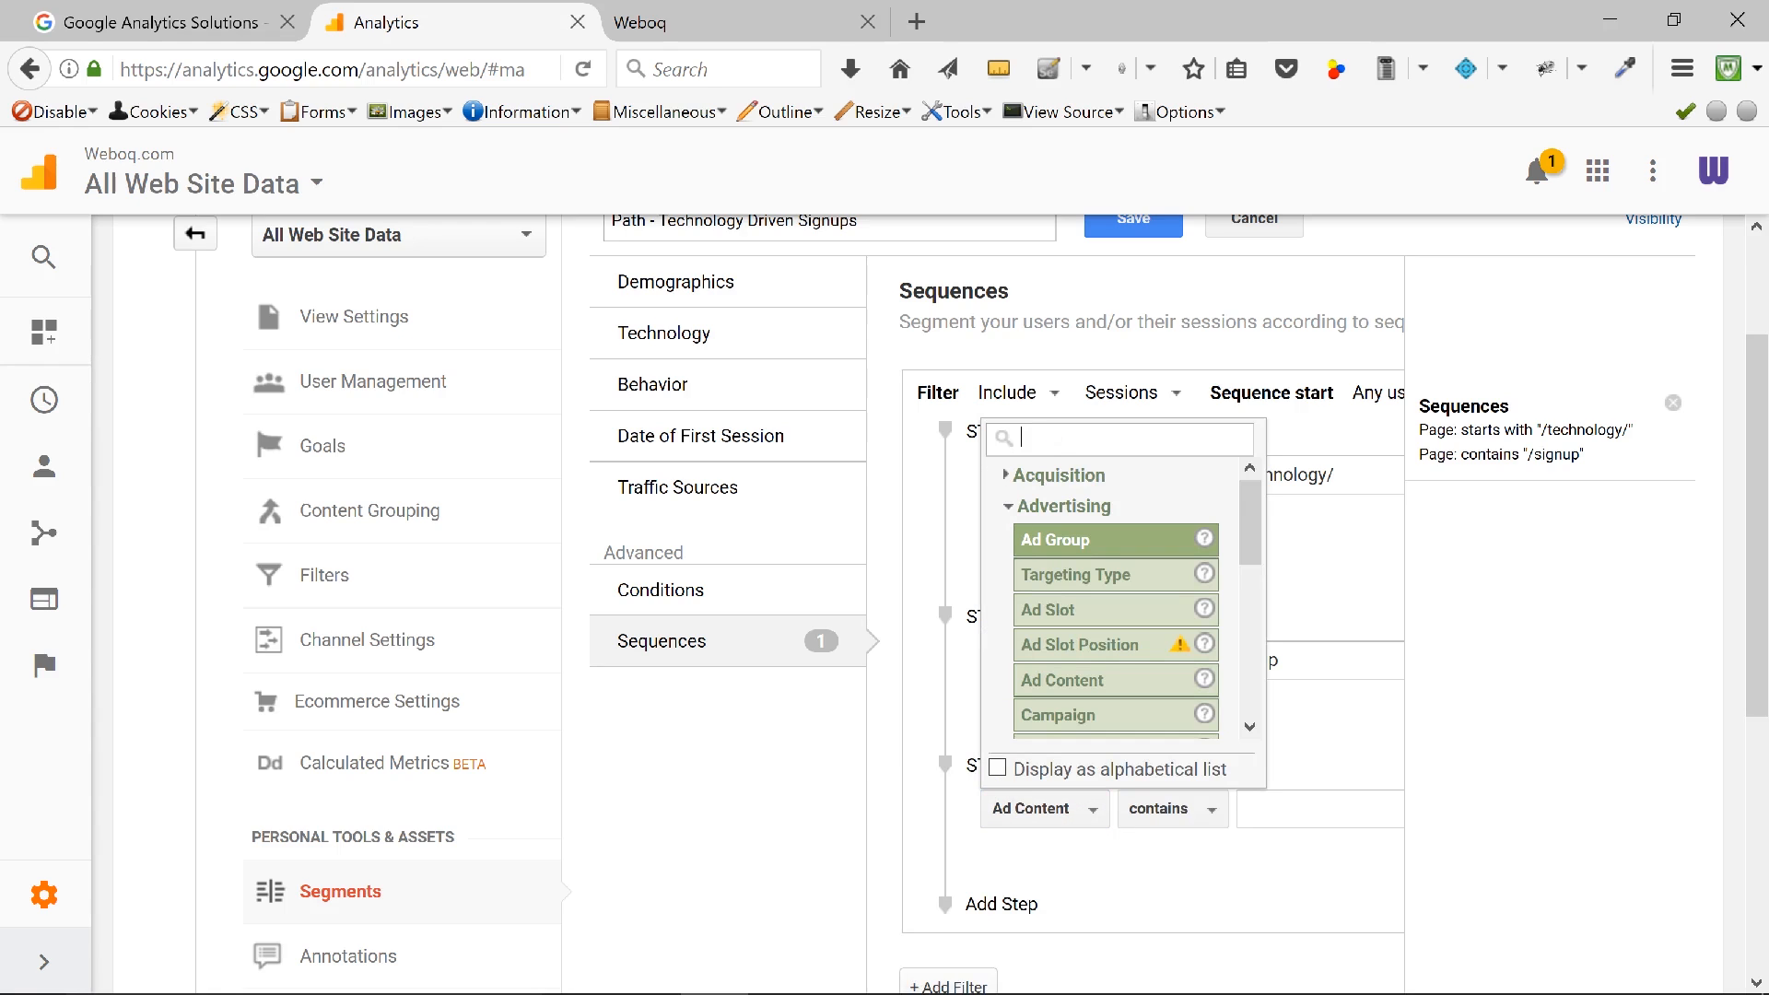
text(Page)
drag(1249, 507, 1247, 586)
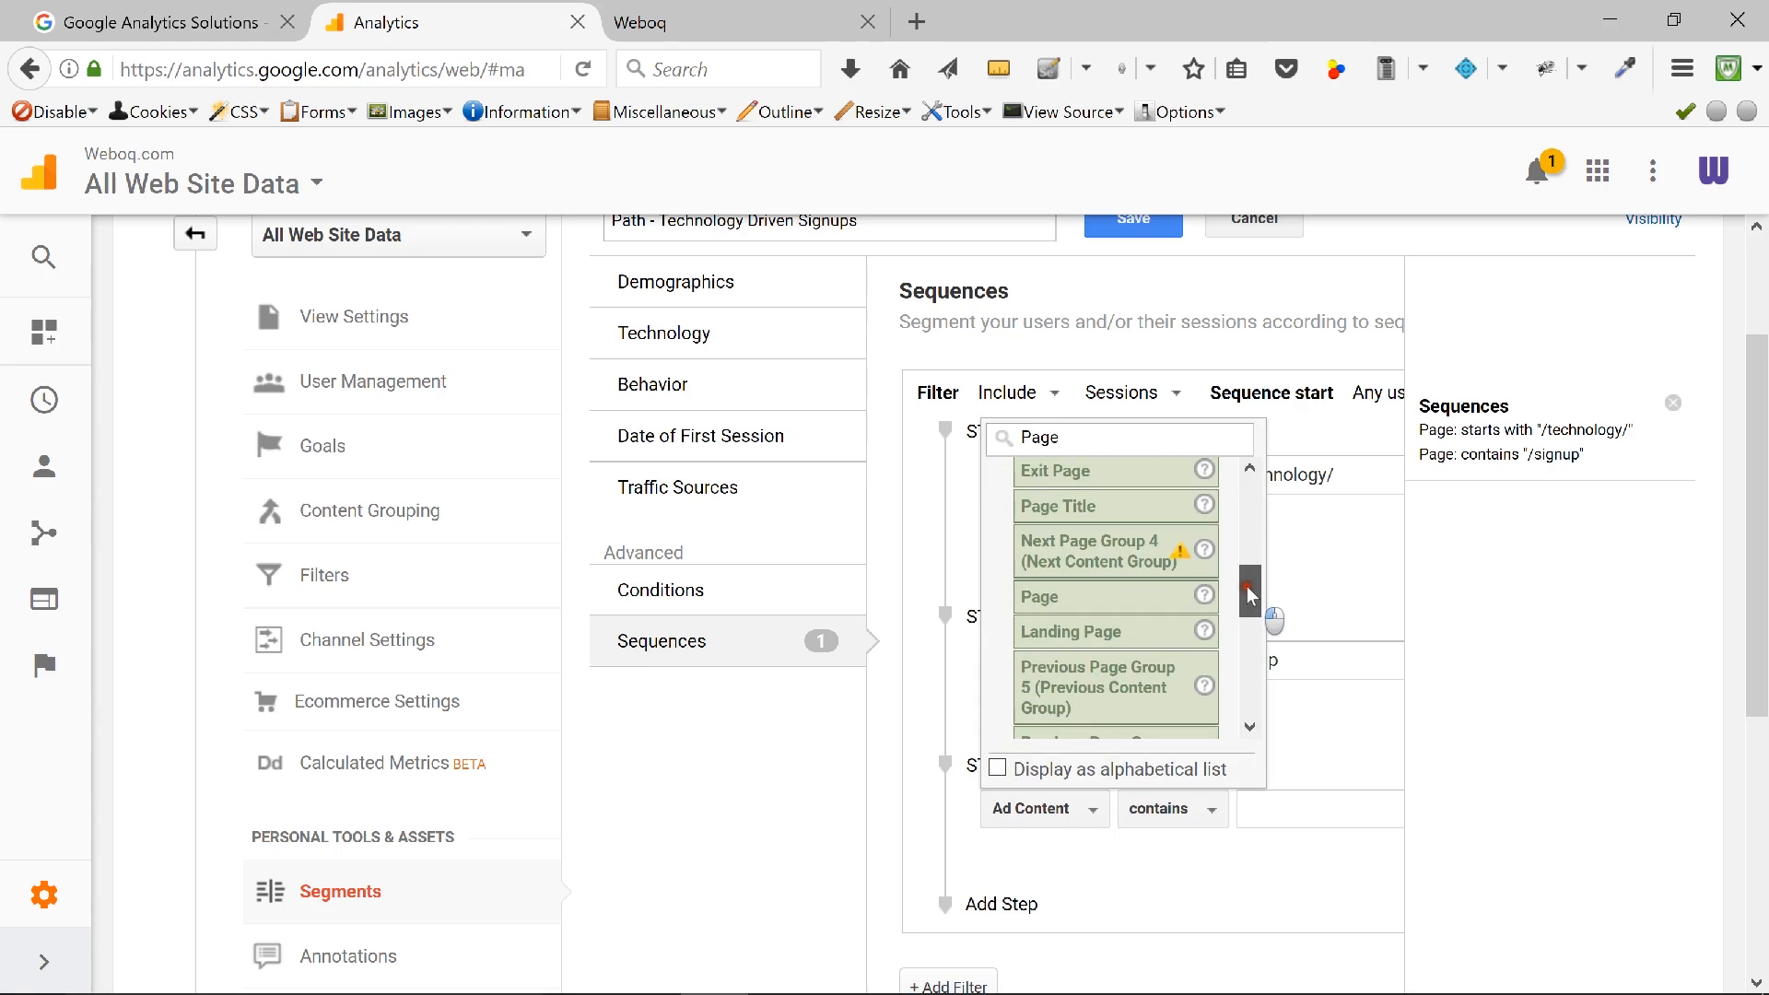
click(1096, 596)
Step: Set Step 3 of the sequence to Page contains "/signup-success"
click(1239, 812)
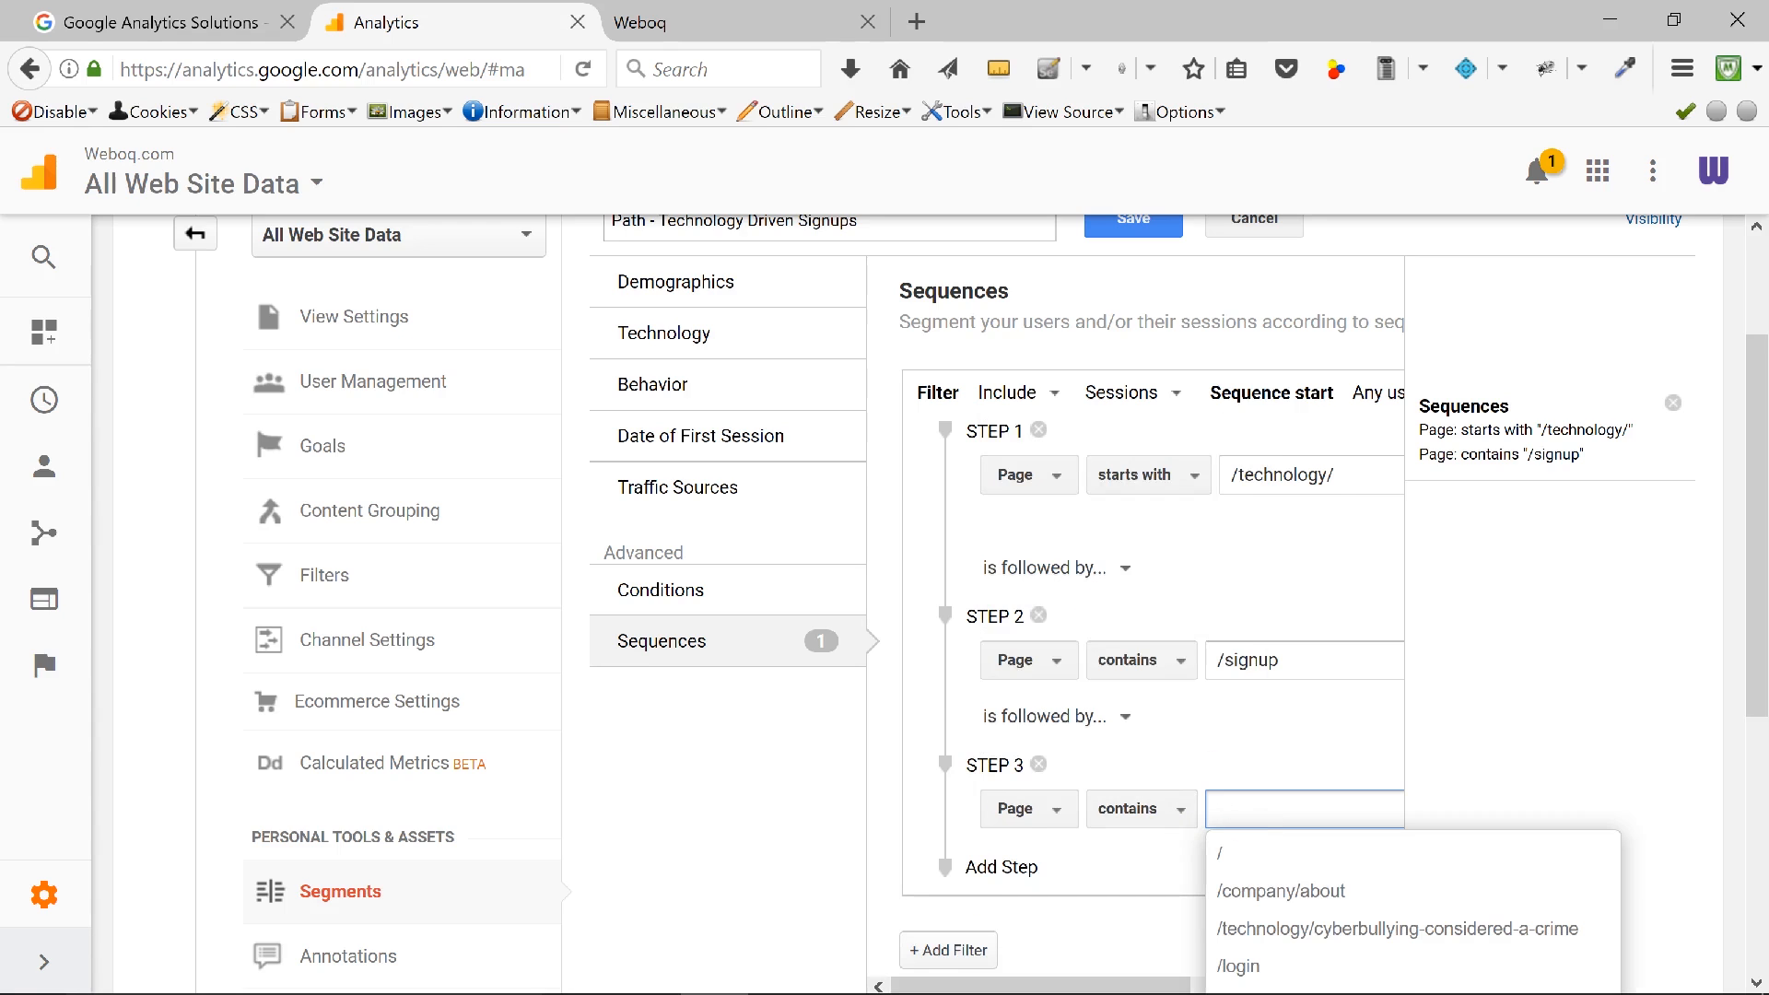
text(/singu)
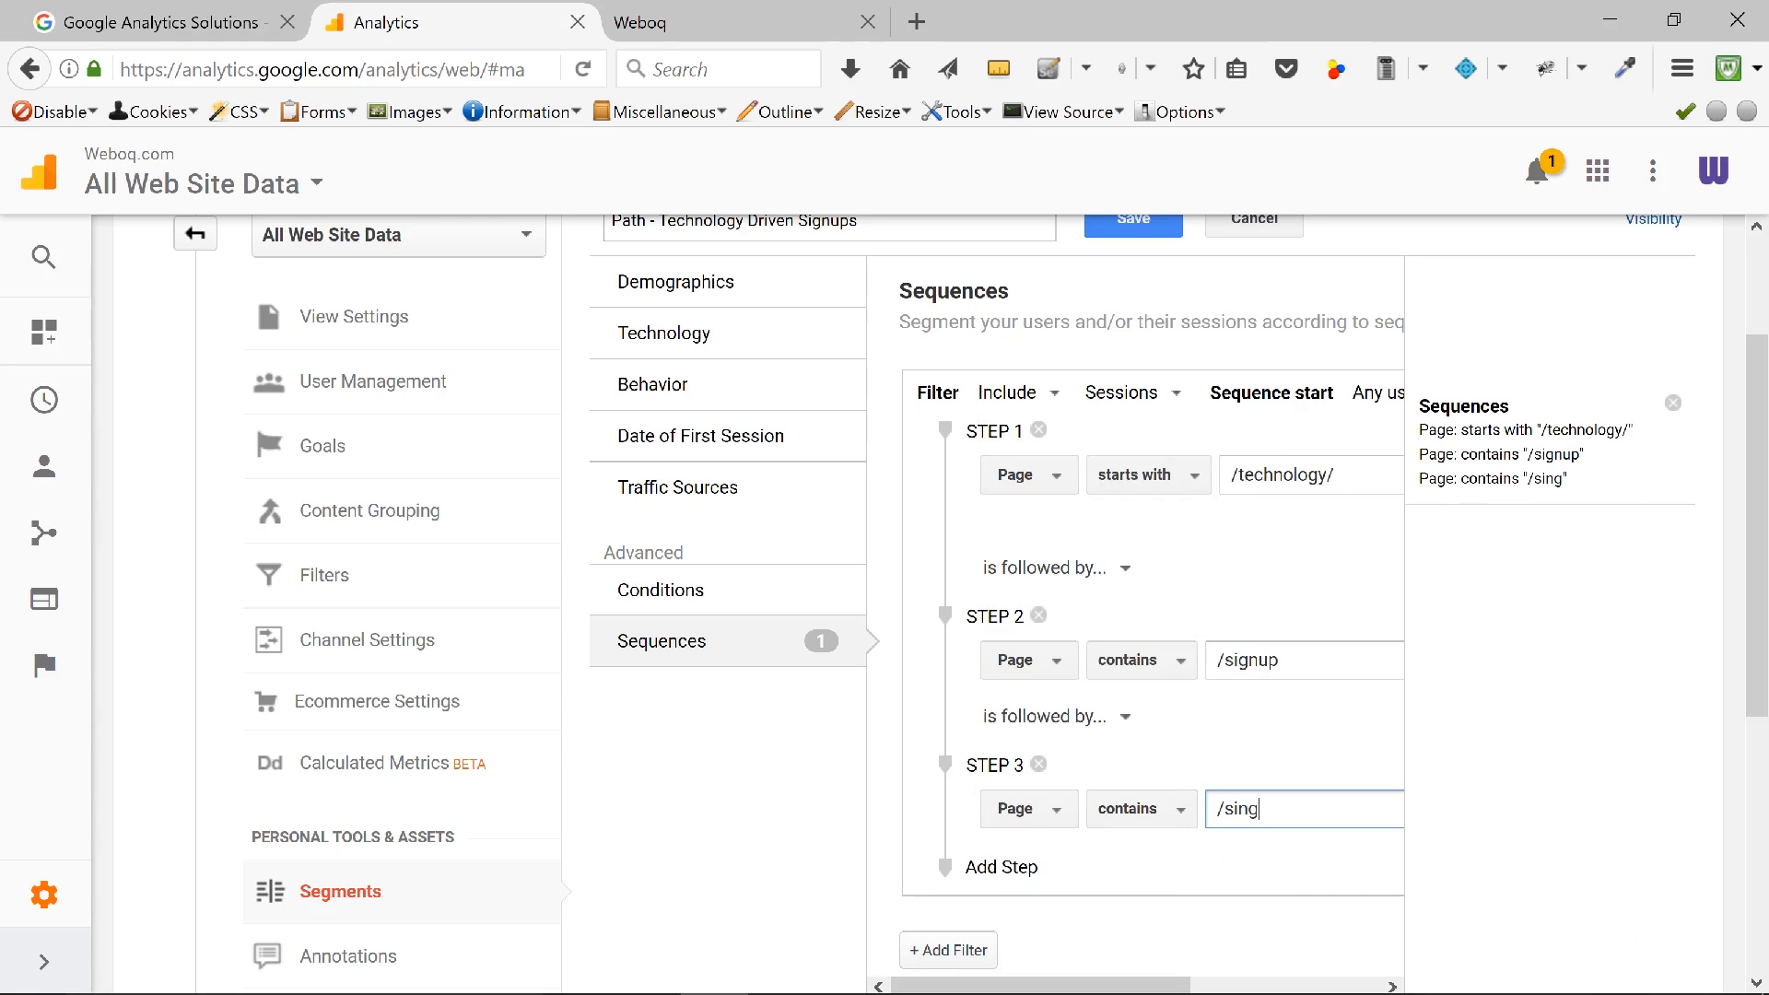
key(BackSpace)
key(BackSpace)
key(BackSpace)
text(gnup-success)
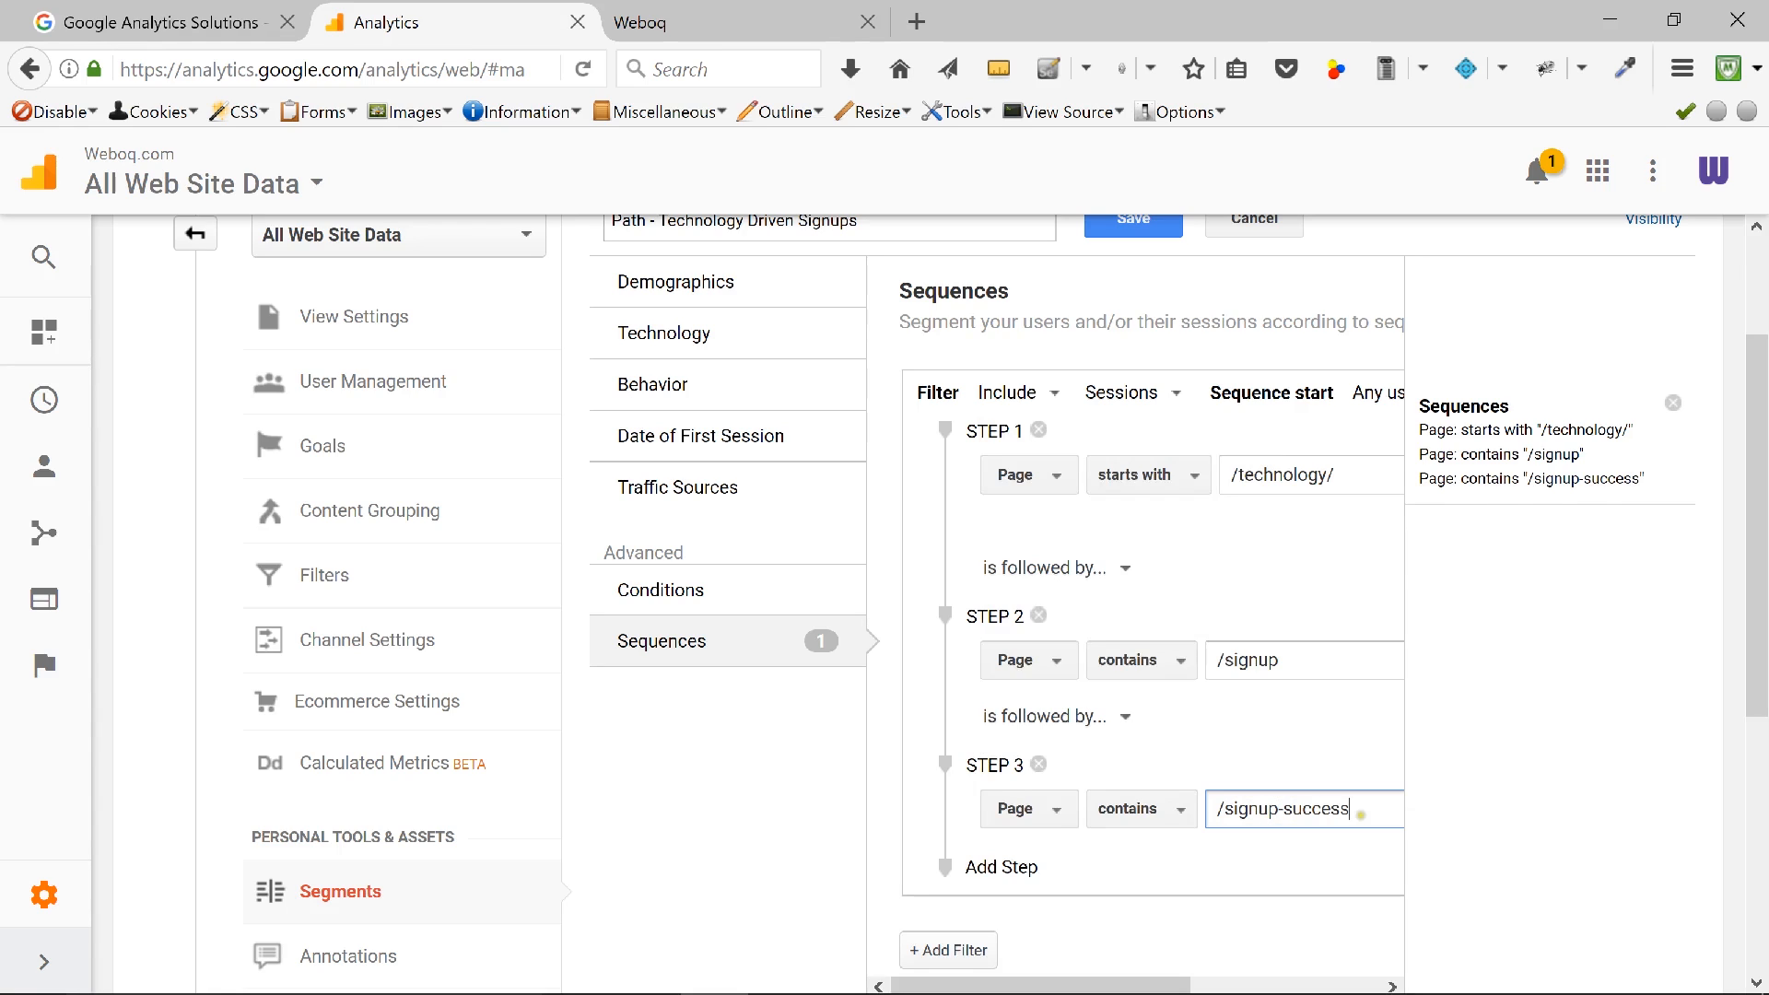
Step: Save the "Path - Technology Driven Signups" segment
click(1759, 589)
drag(1759, 597, 1760, 599)
drag(1758, 605, 1741, 437)
click(1142, 398)
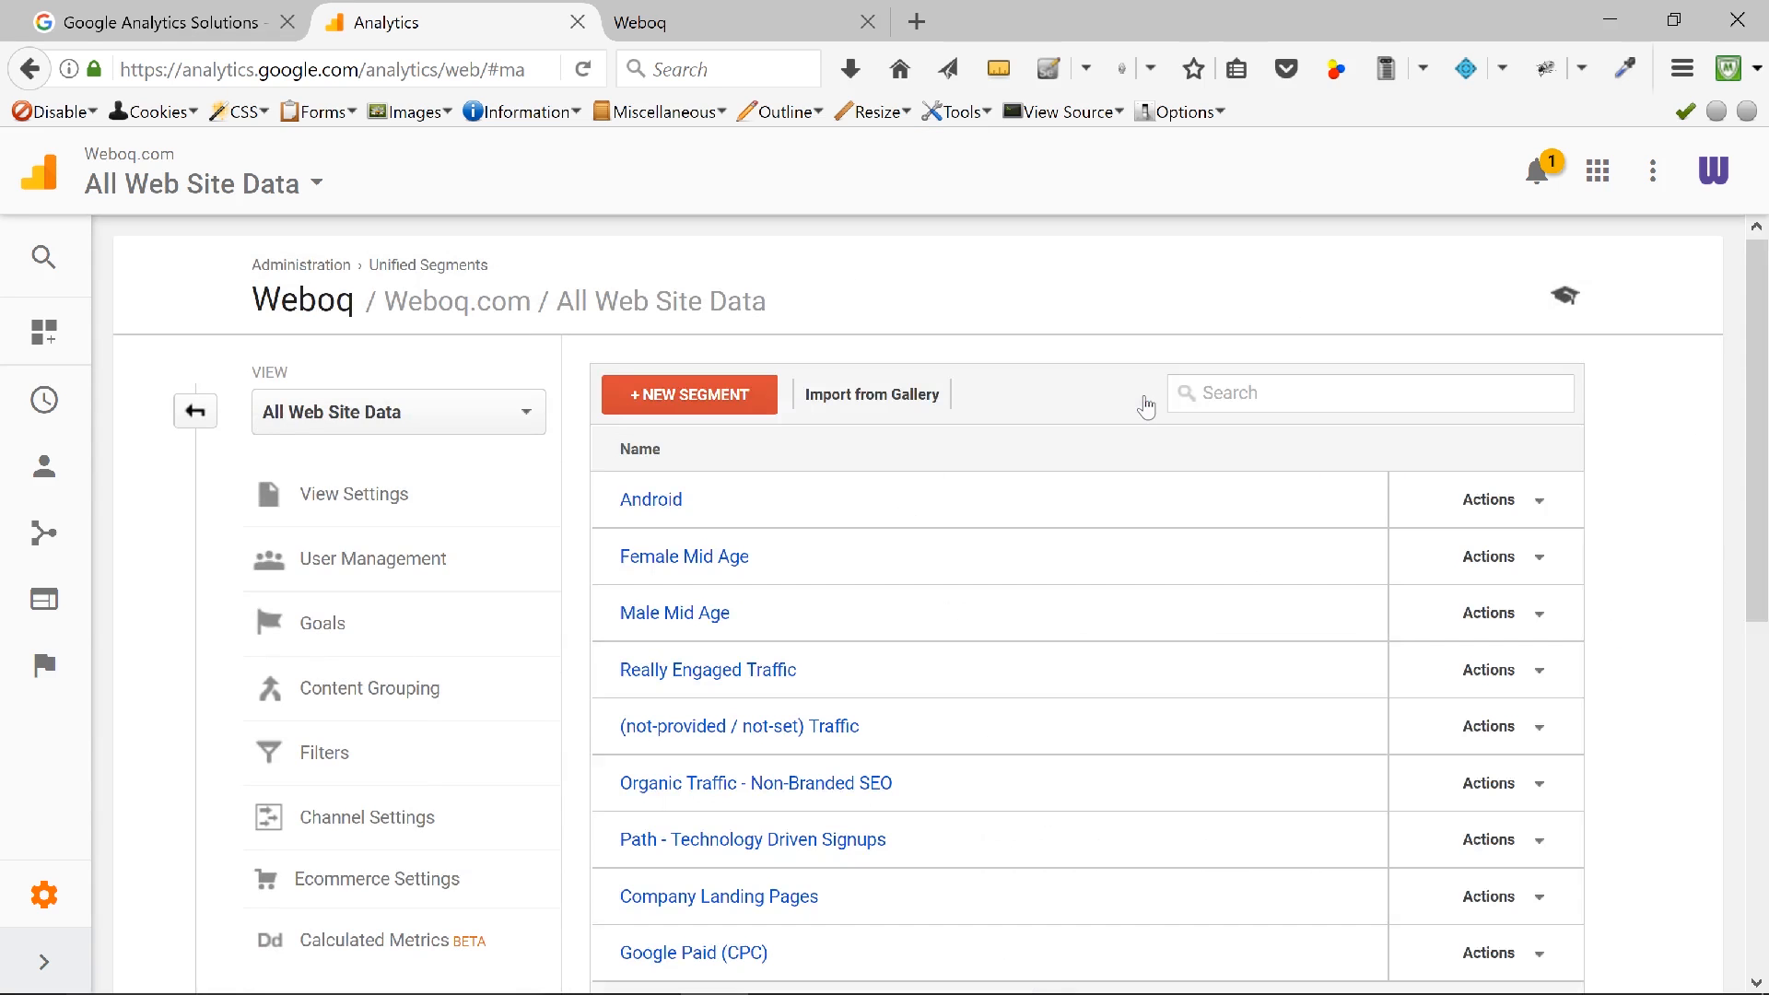
Step: Create a new segment named "Campaign - Spring 2017 - Bing Organic"
drag(1759, 438, 1757, 502)
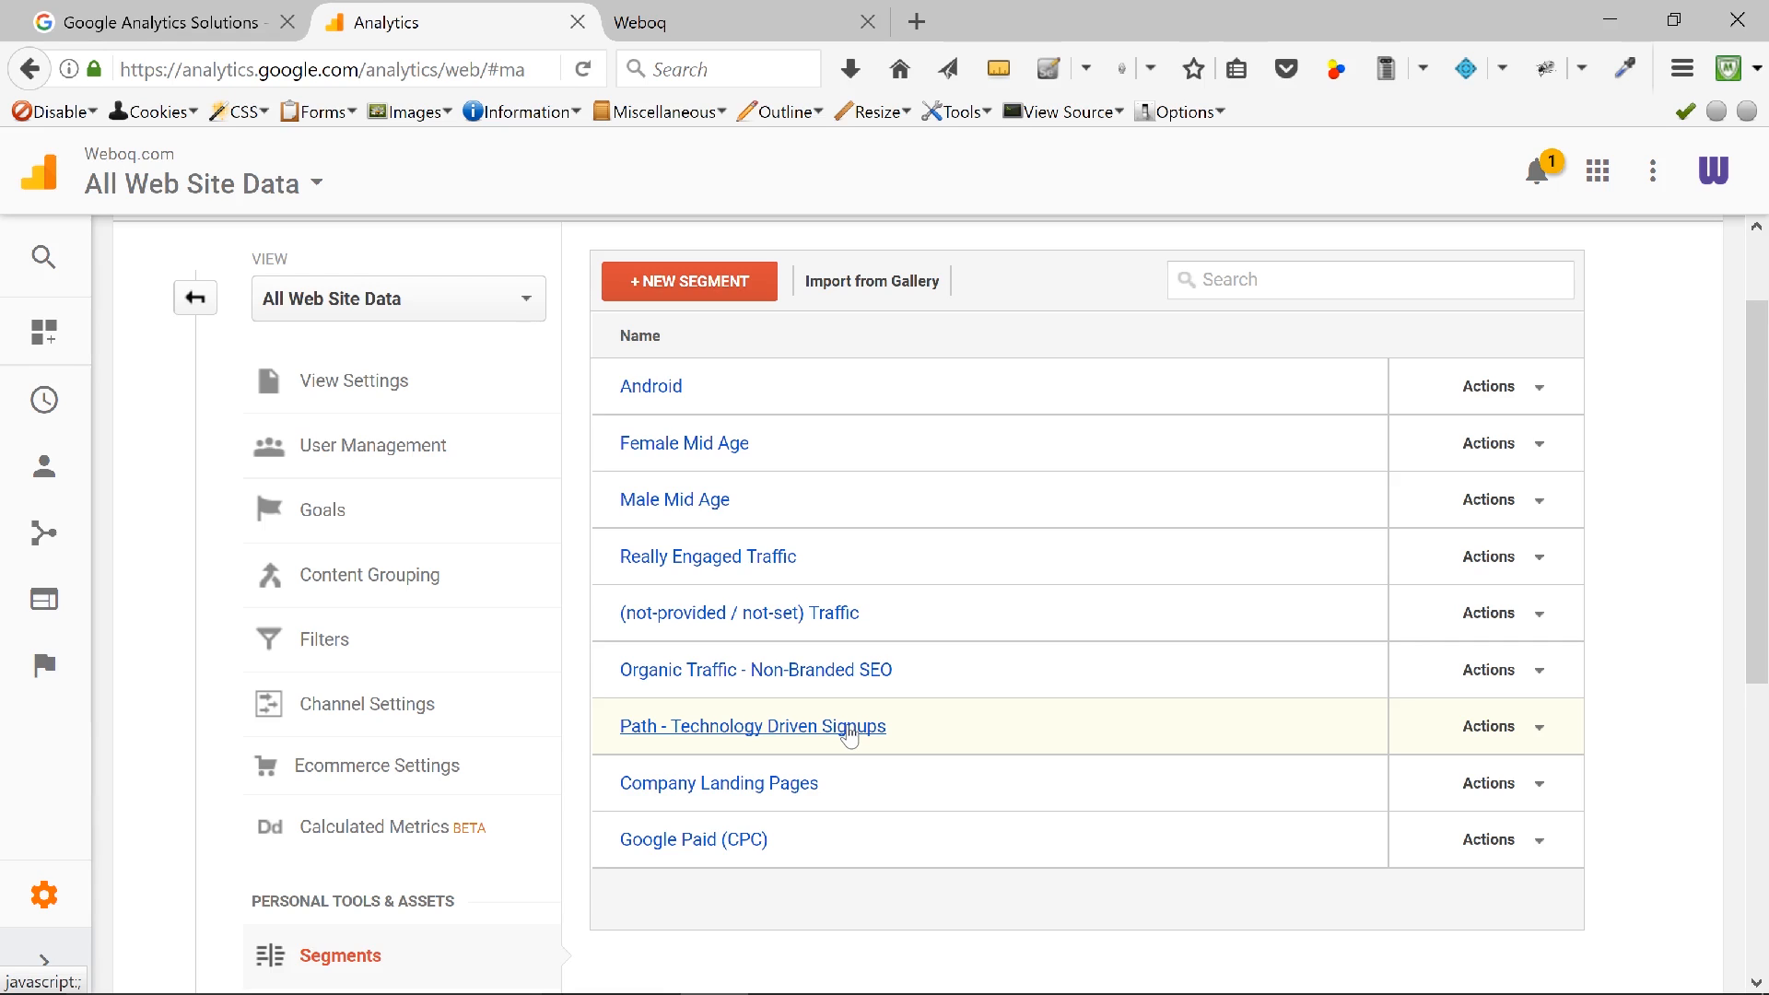
click(704, 279)
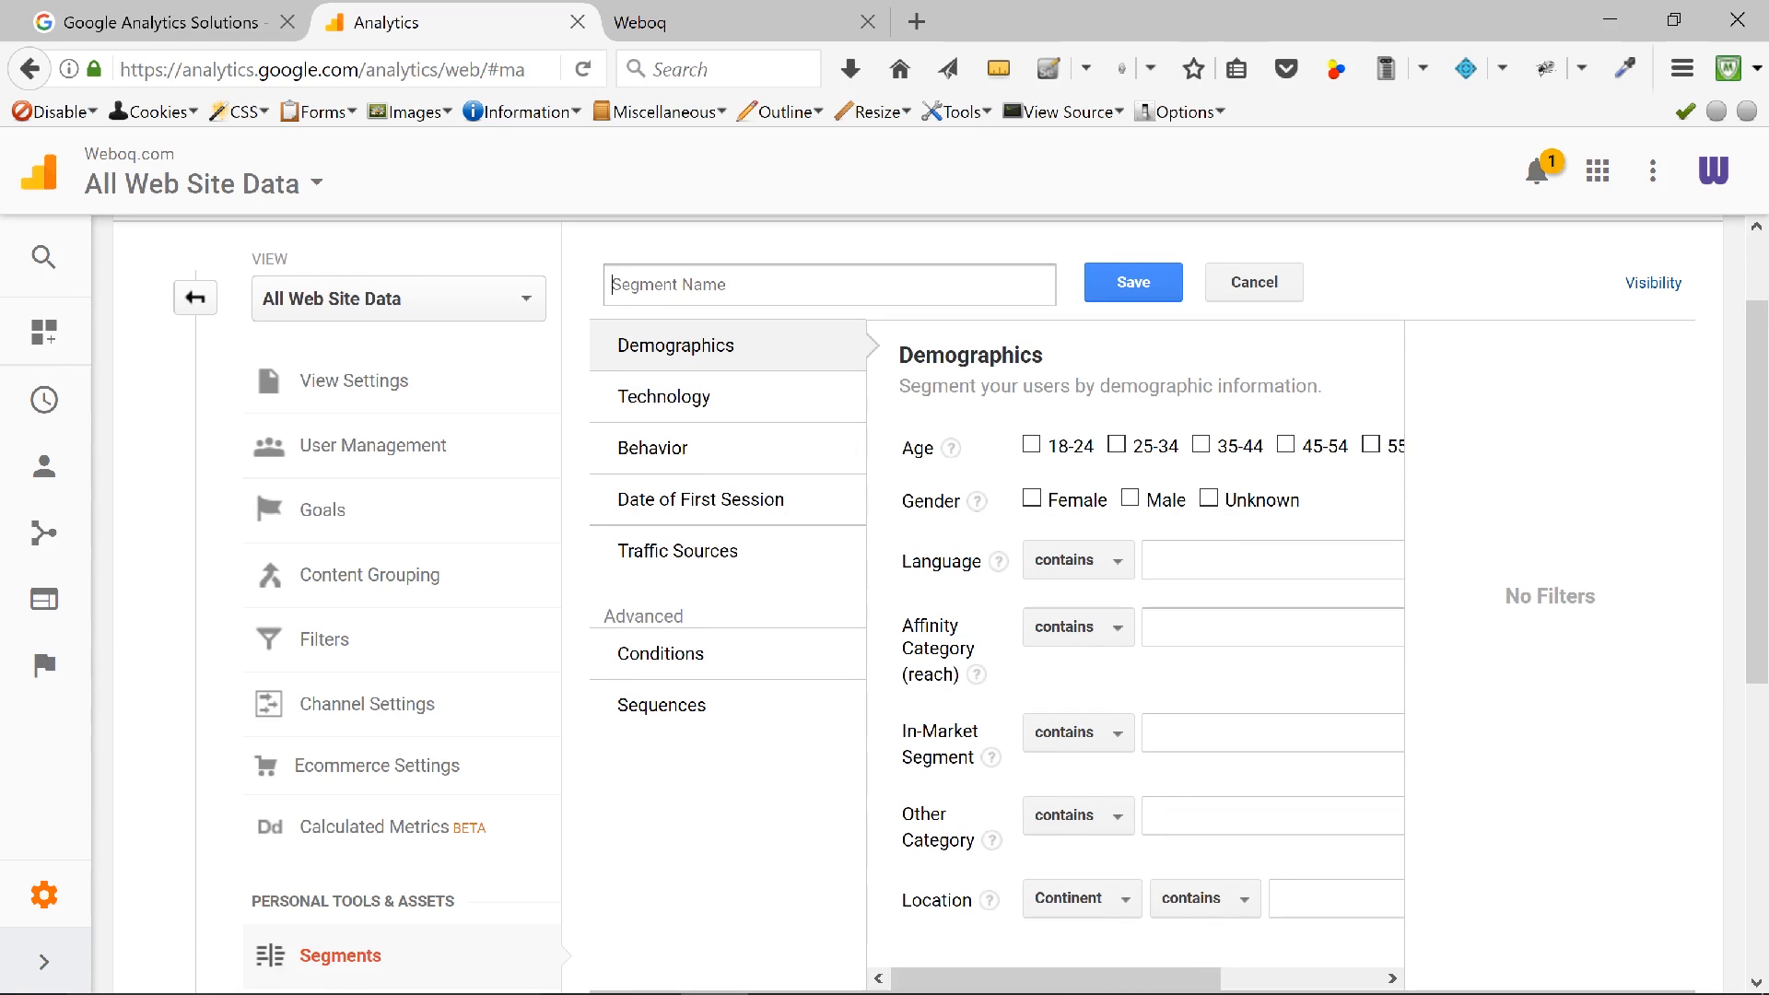
text(Campaign -)
text(Spring 2017 -)
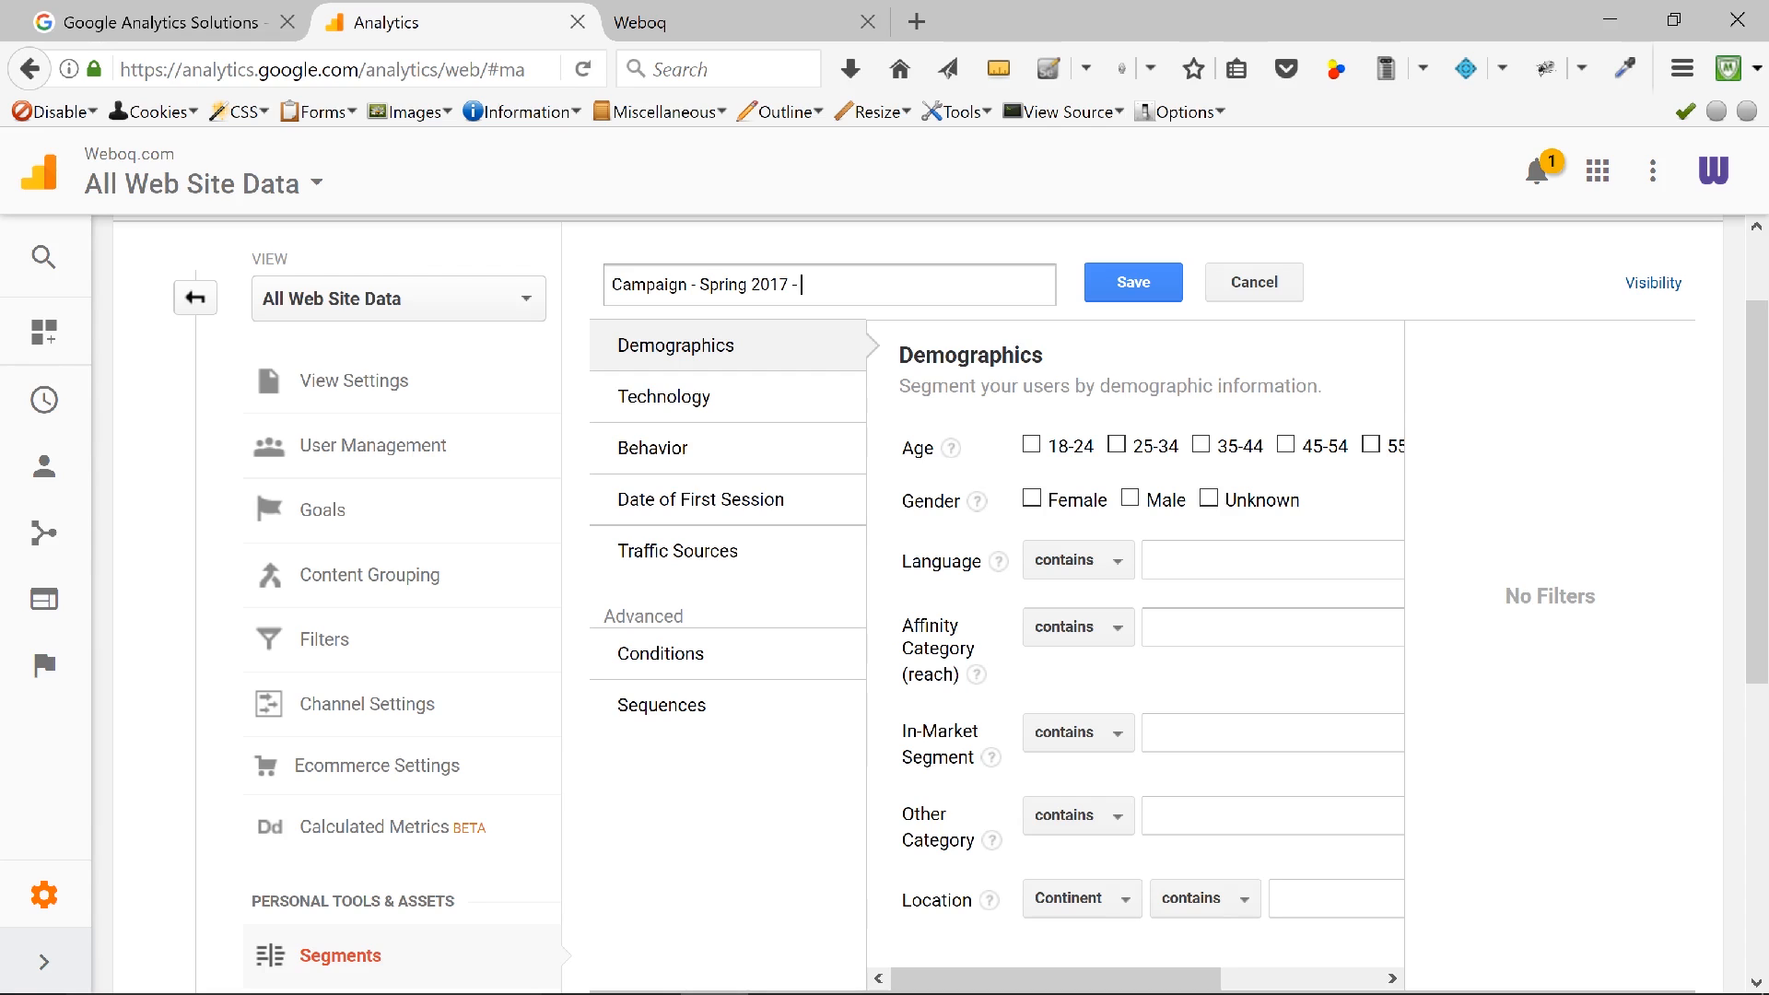
text(Bing Organic)
Step: Filter the segment's traffic sources to users whose Campaign contains "spring2017"
click(693, 552)
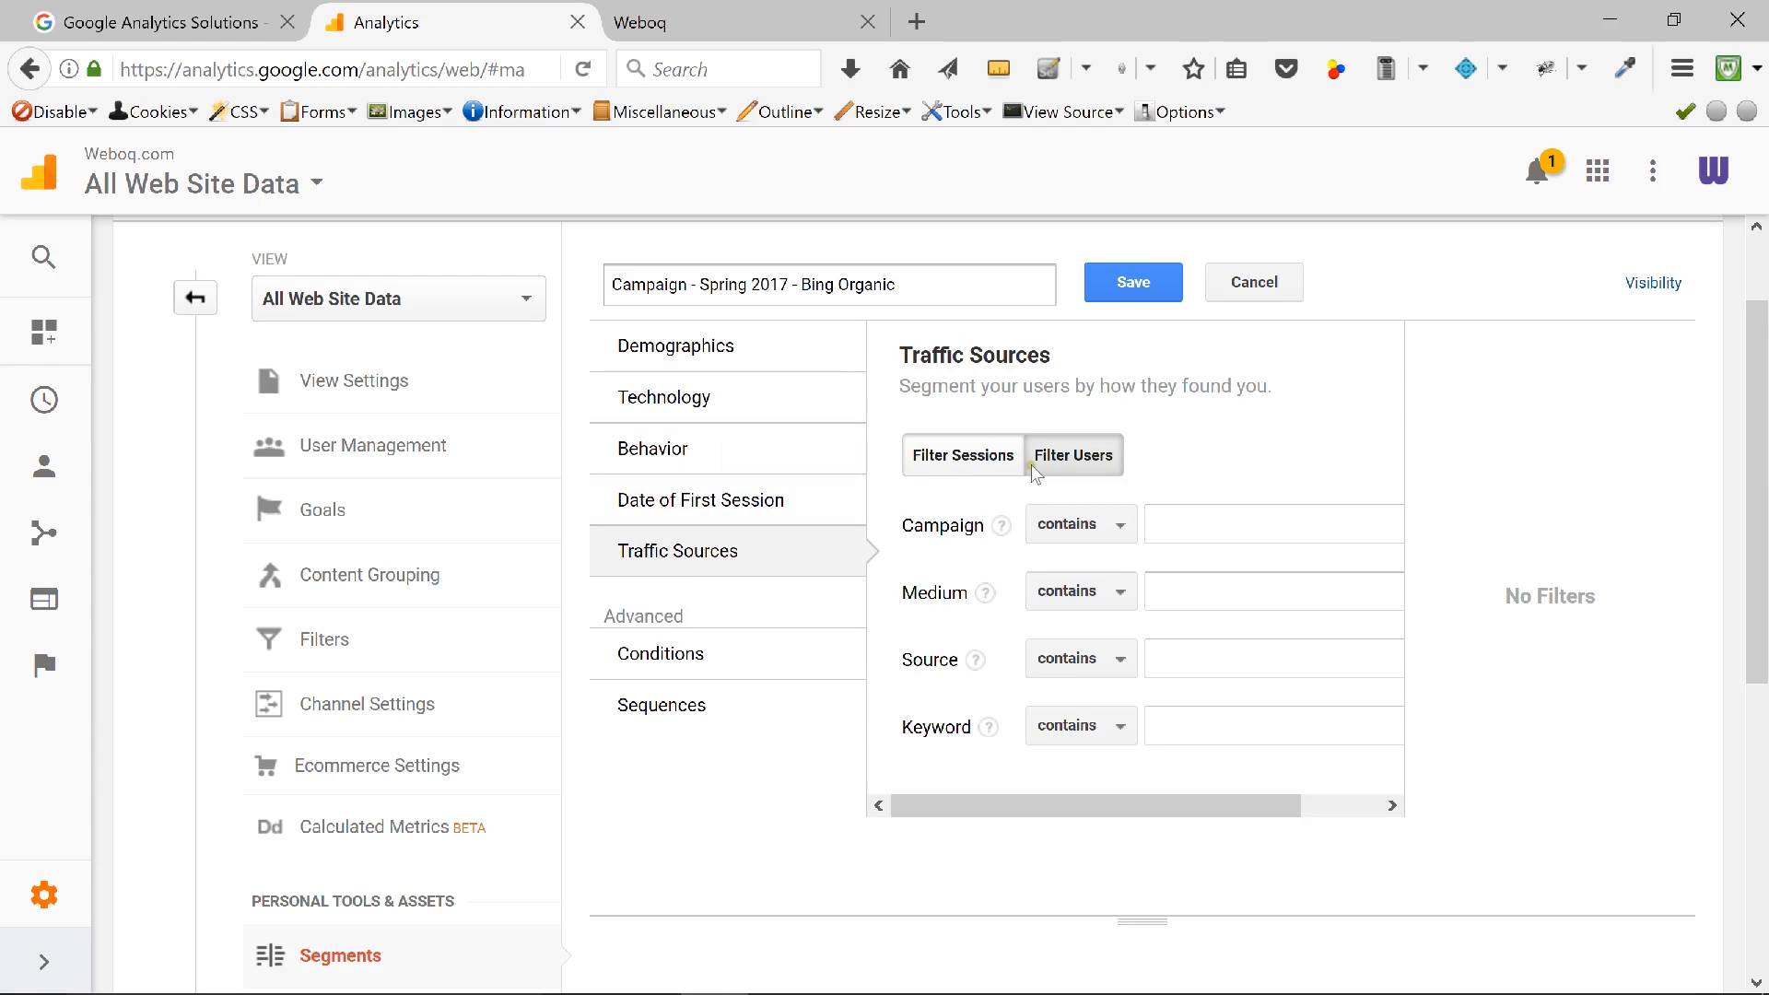
click(1157, 524)
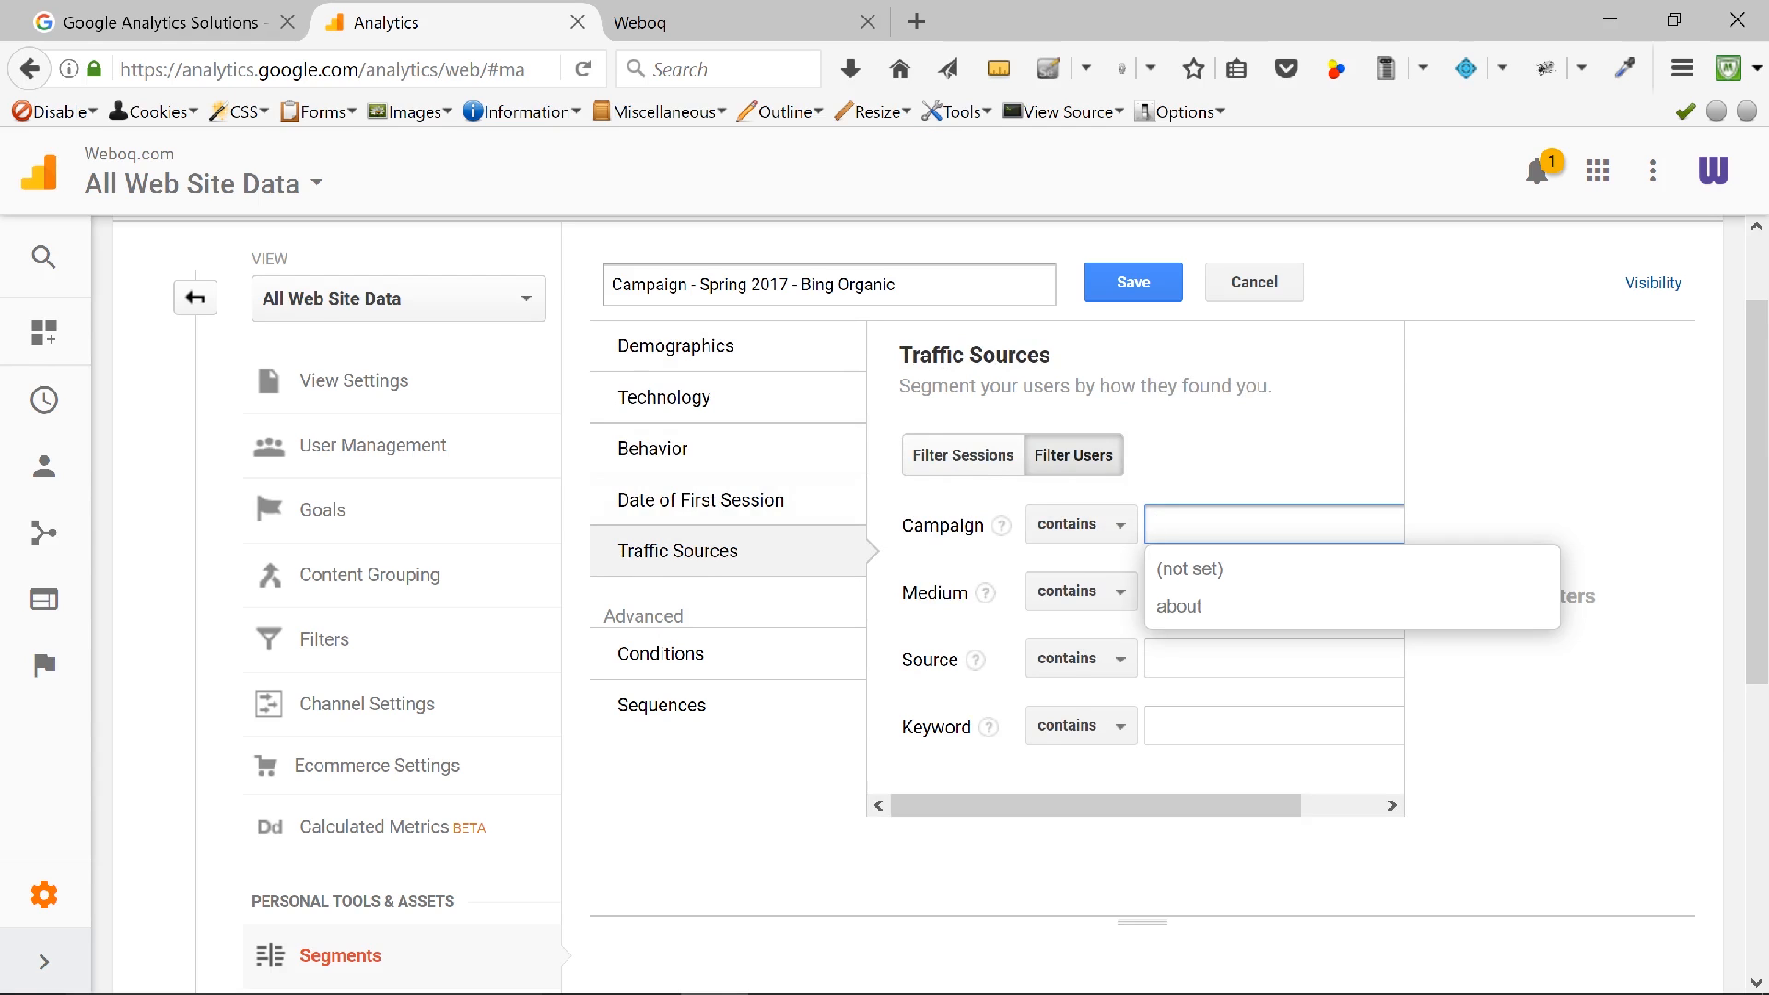
text(Spring)
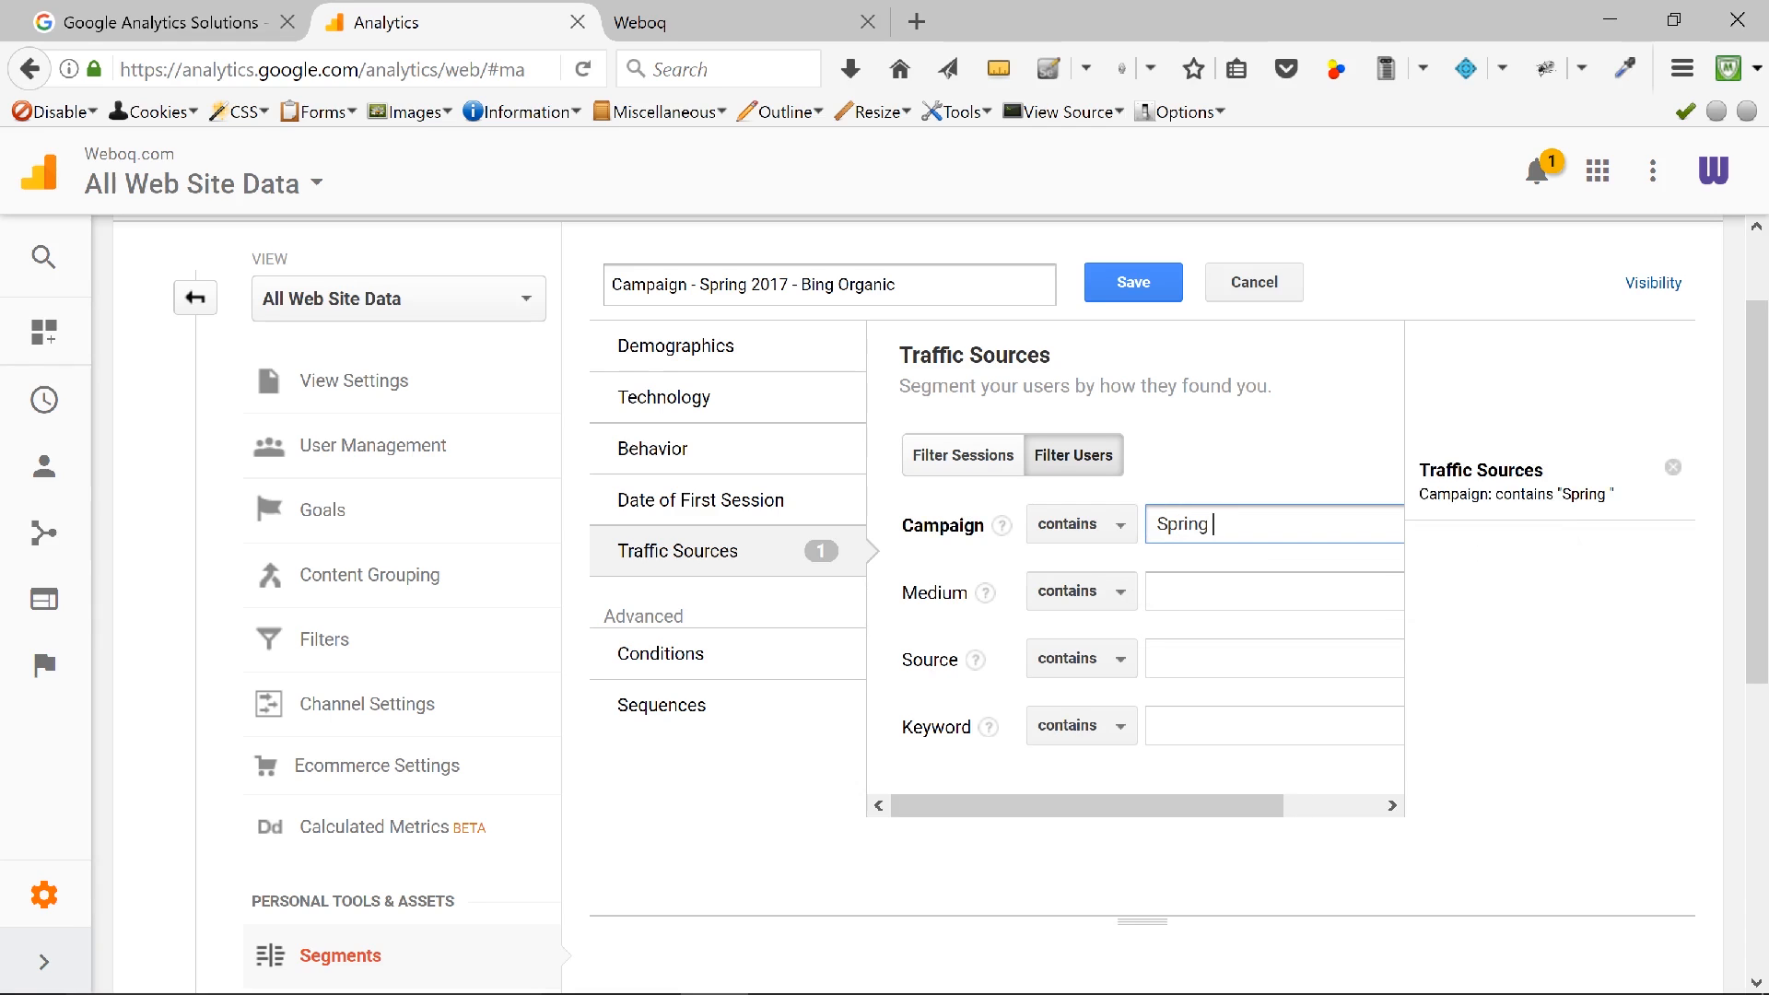
key(BackSpace)
text(201)
text(7)
text(s)
Step: Set Medium to contain "organic" and Source to contain "bing", and save the segment
click(1163, 596)
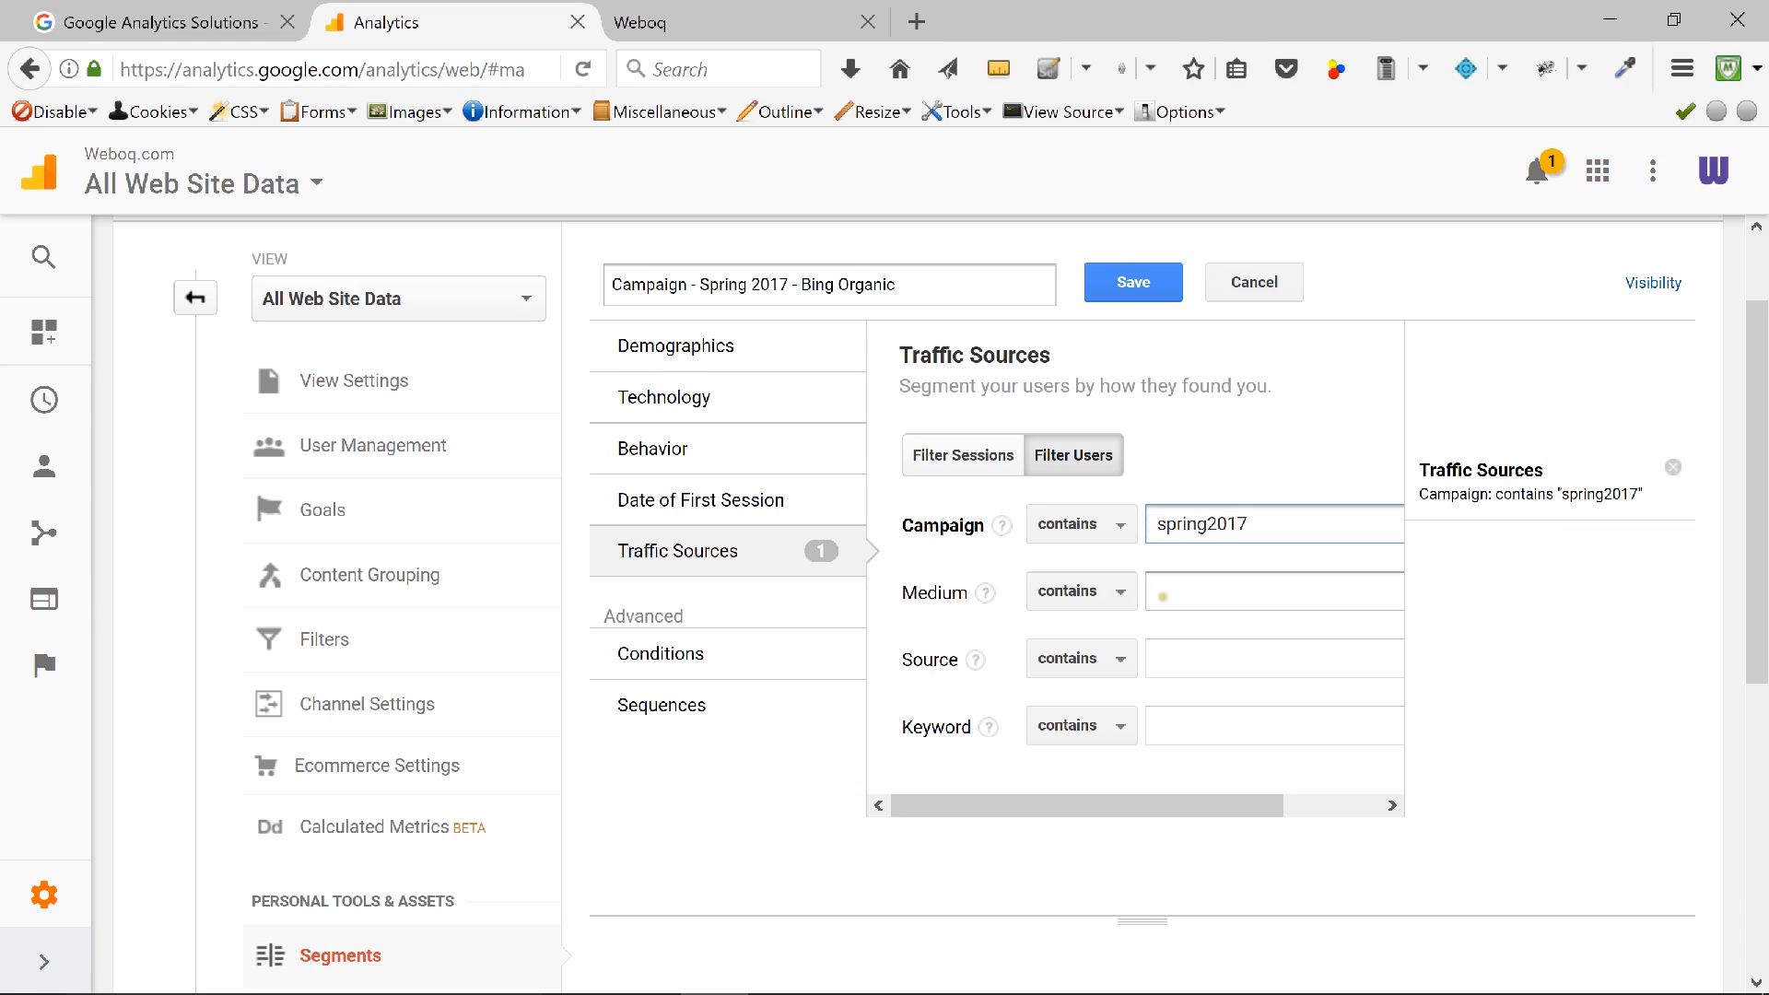
click(1169, 590)
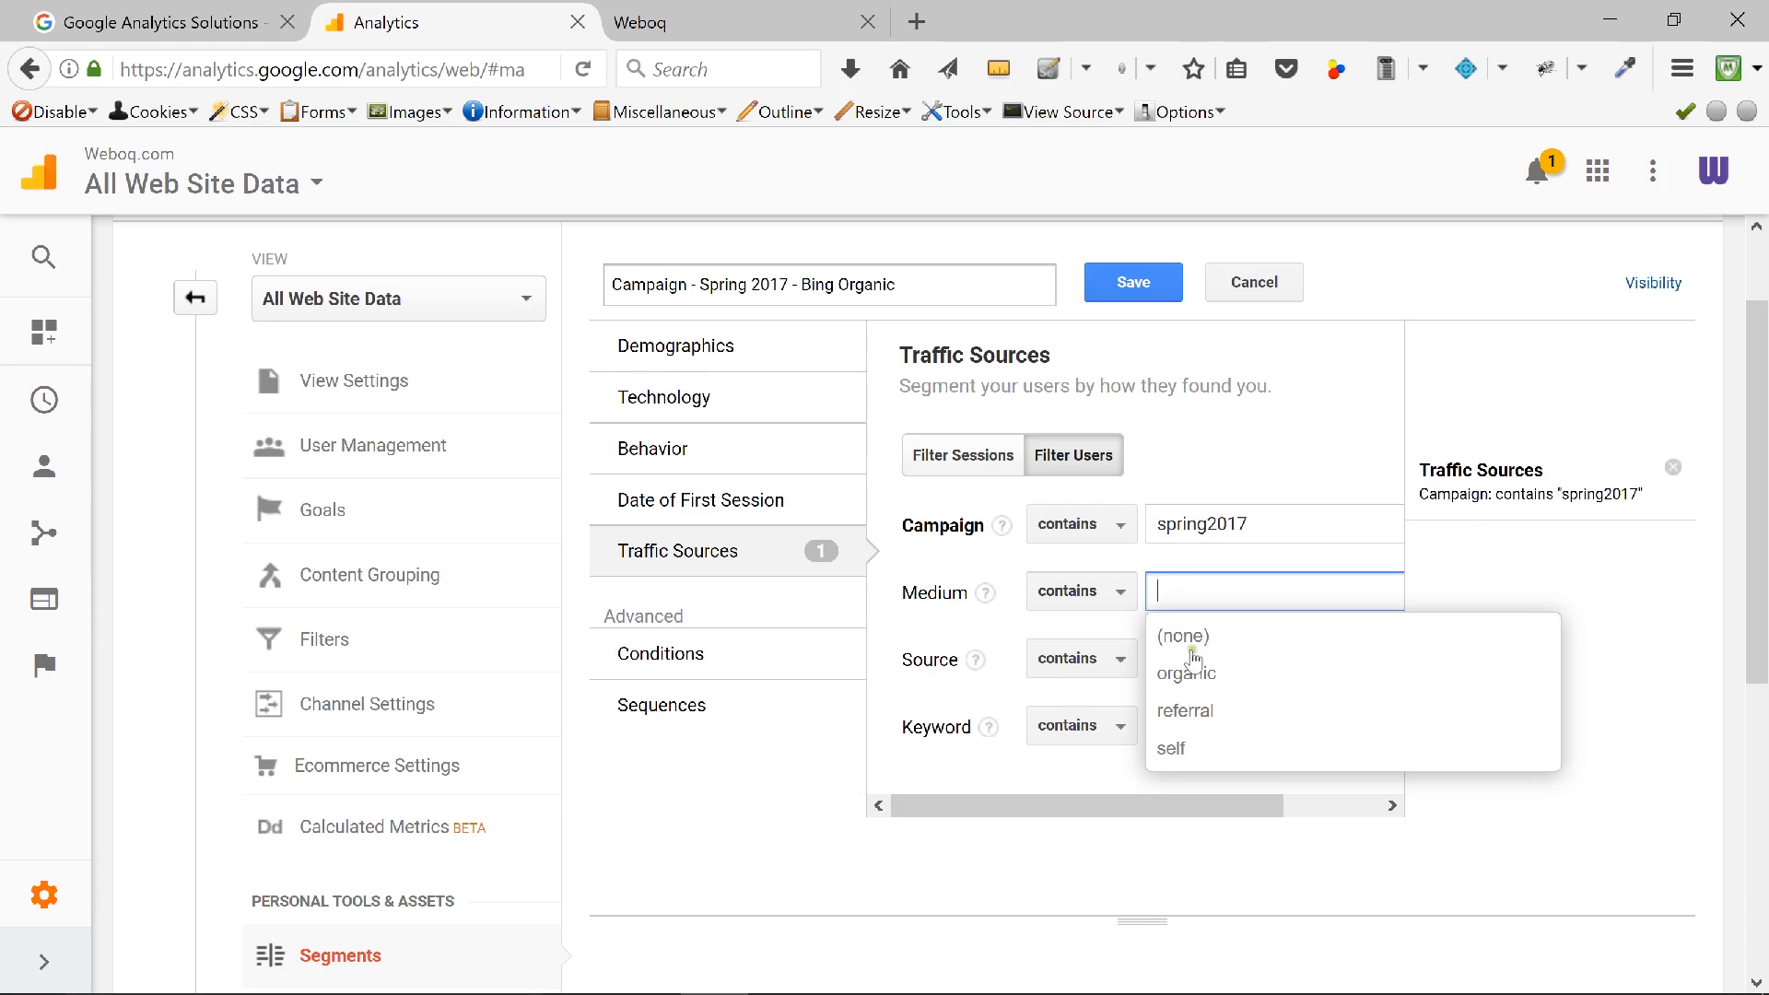
click(1196, 676)
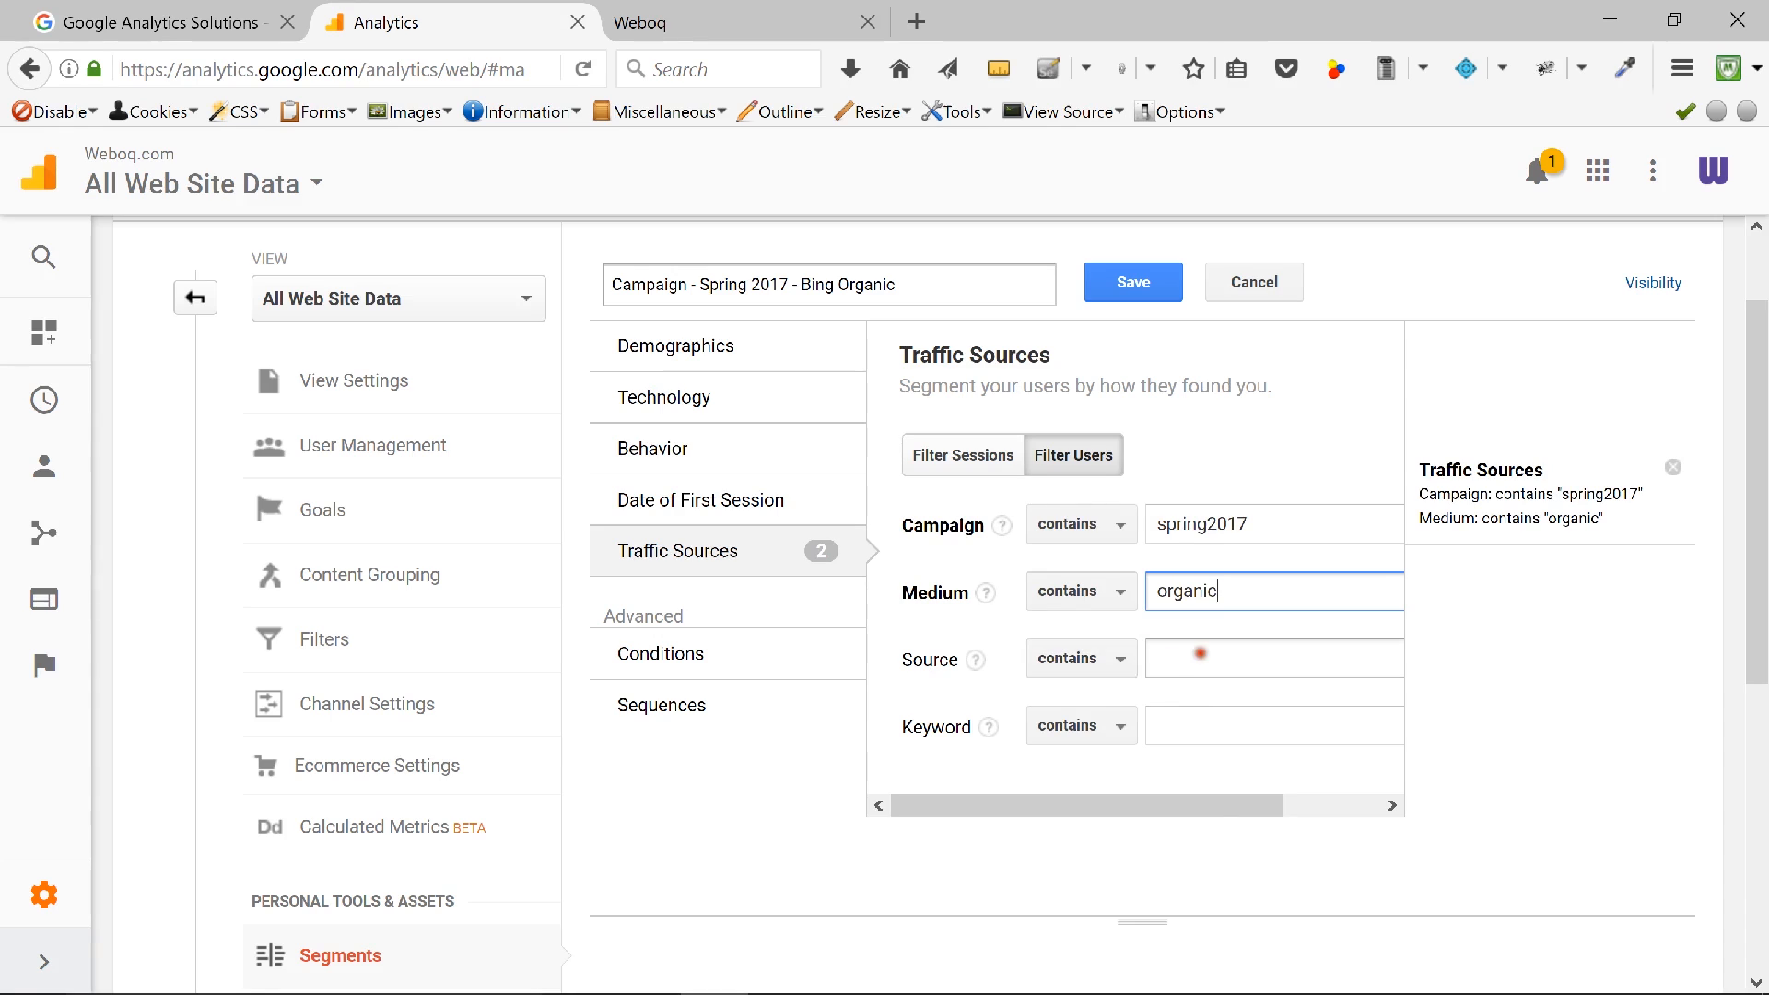
click(1200, 653)
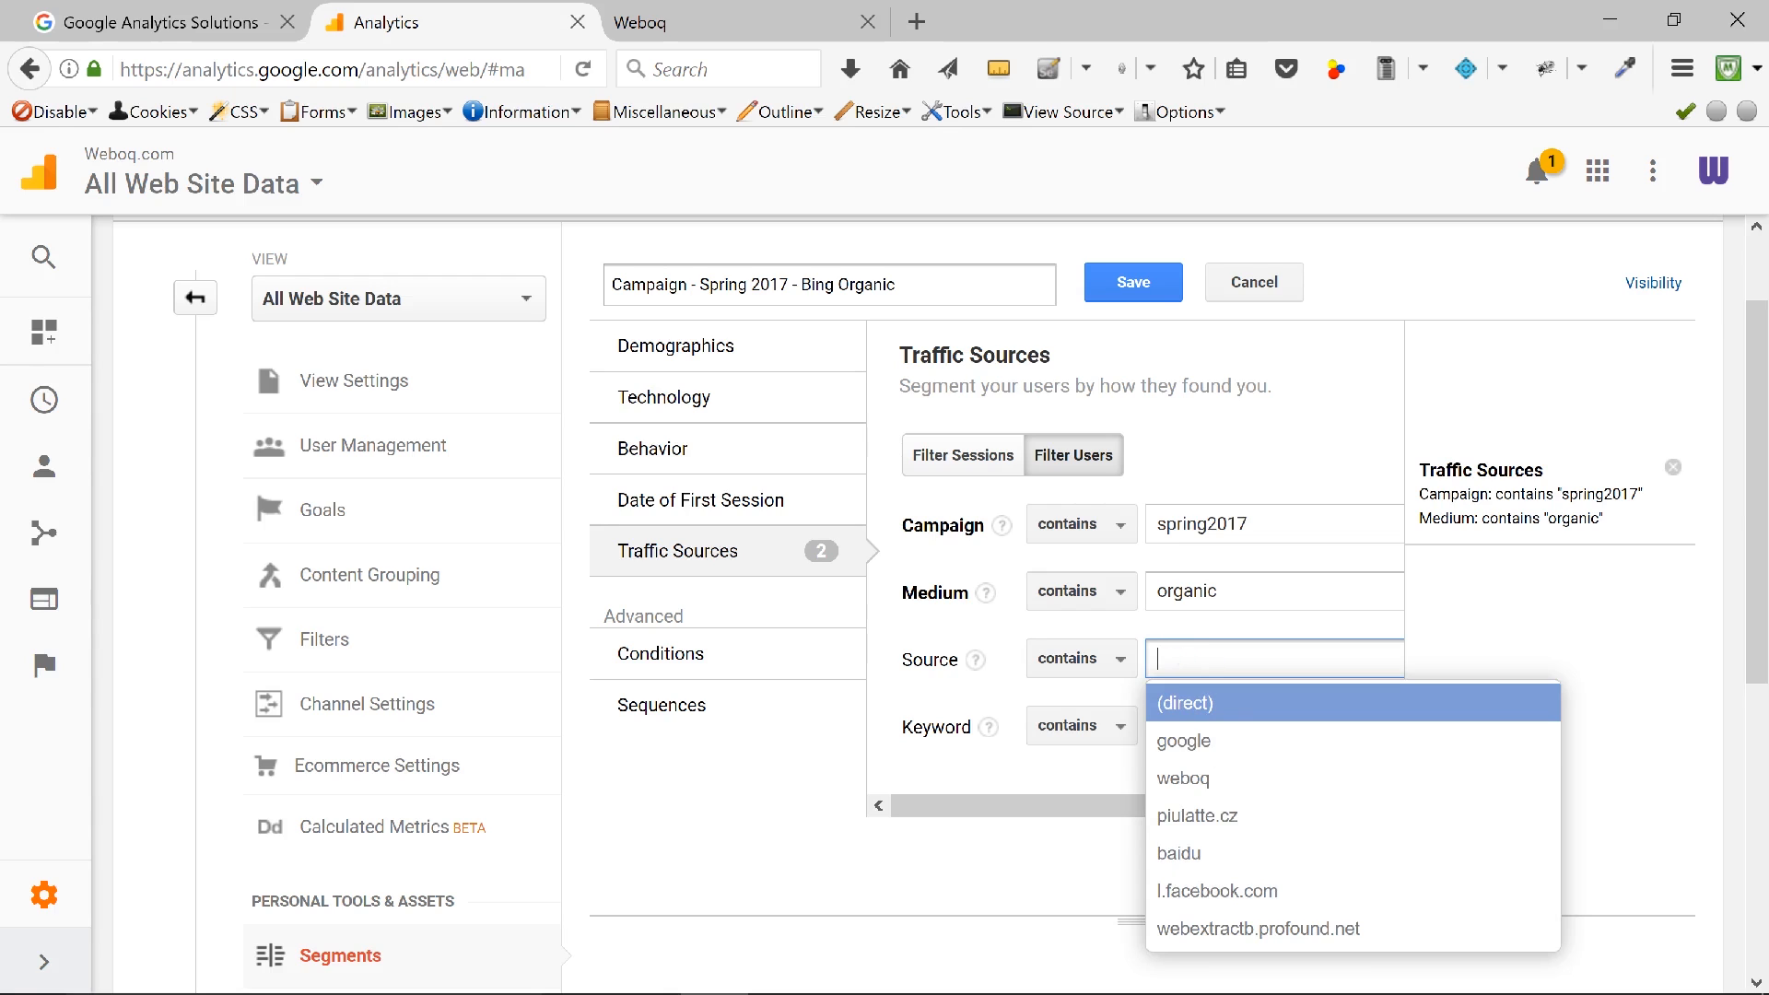
text(bing)
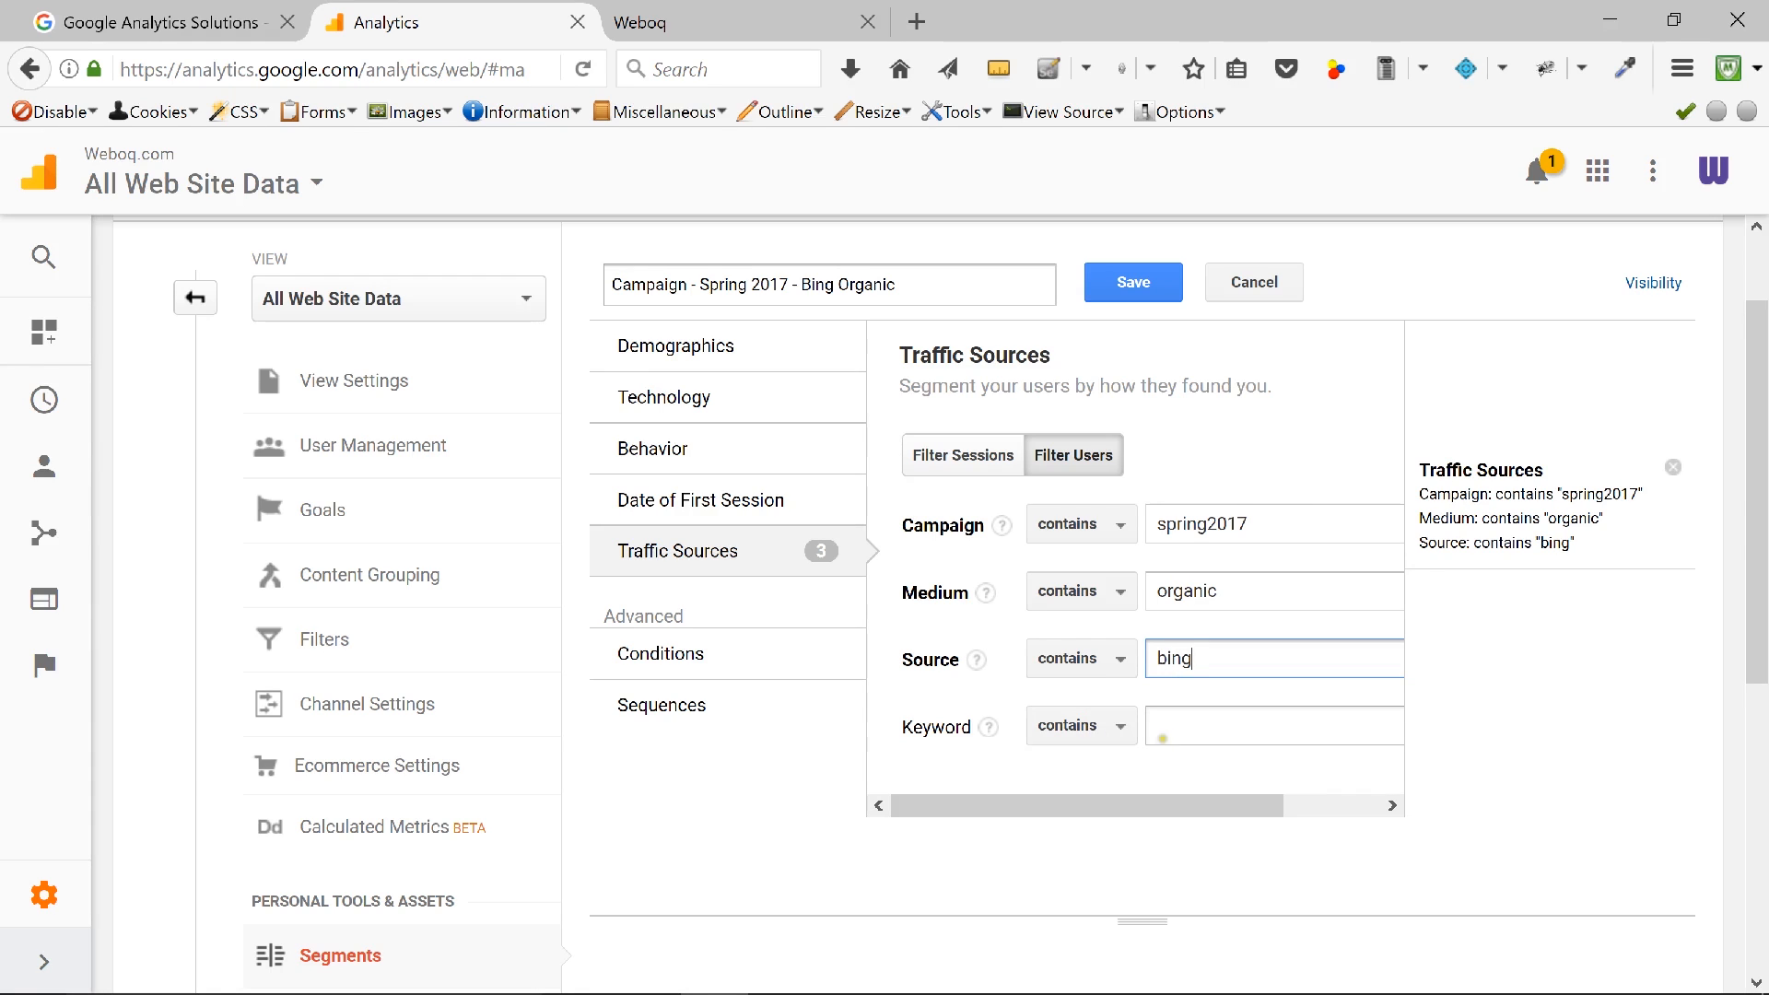
click(1116, 297)
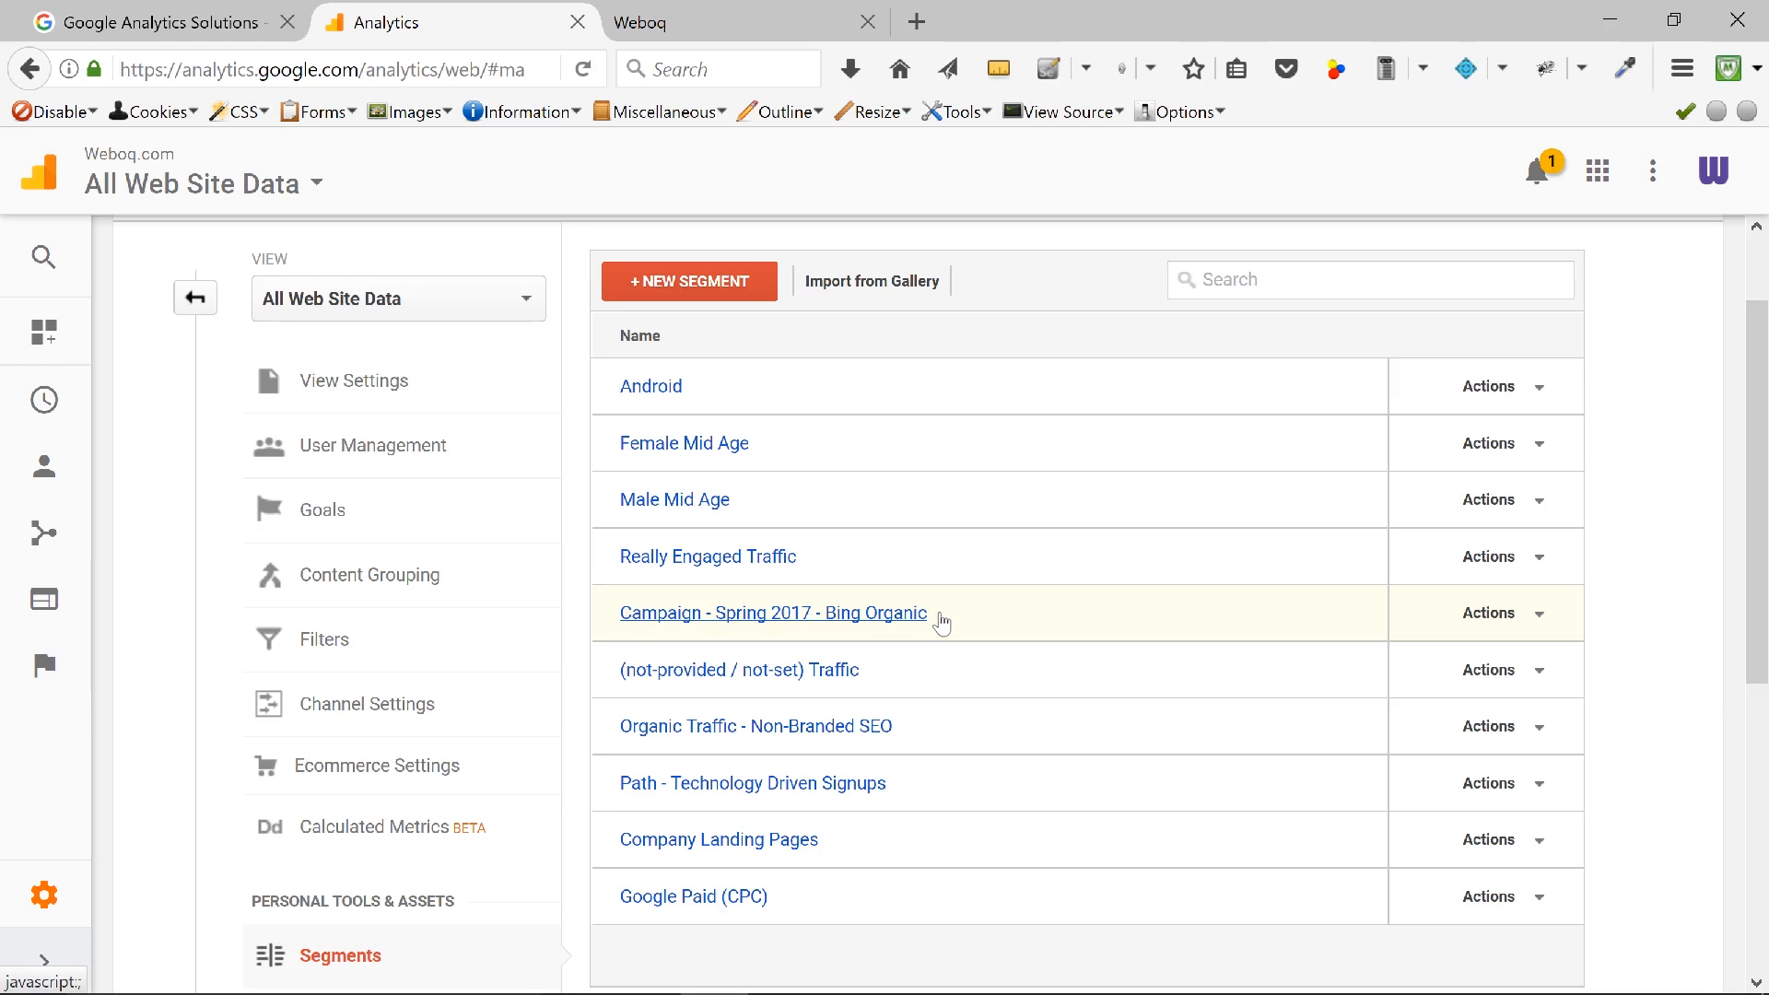
Step: Open the "Company Landing Pages" segment and switch to the Demo Account's Google Merchandise Store, 1 Master View
click(721, 841)
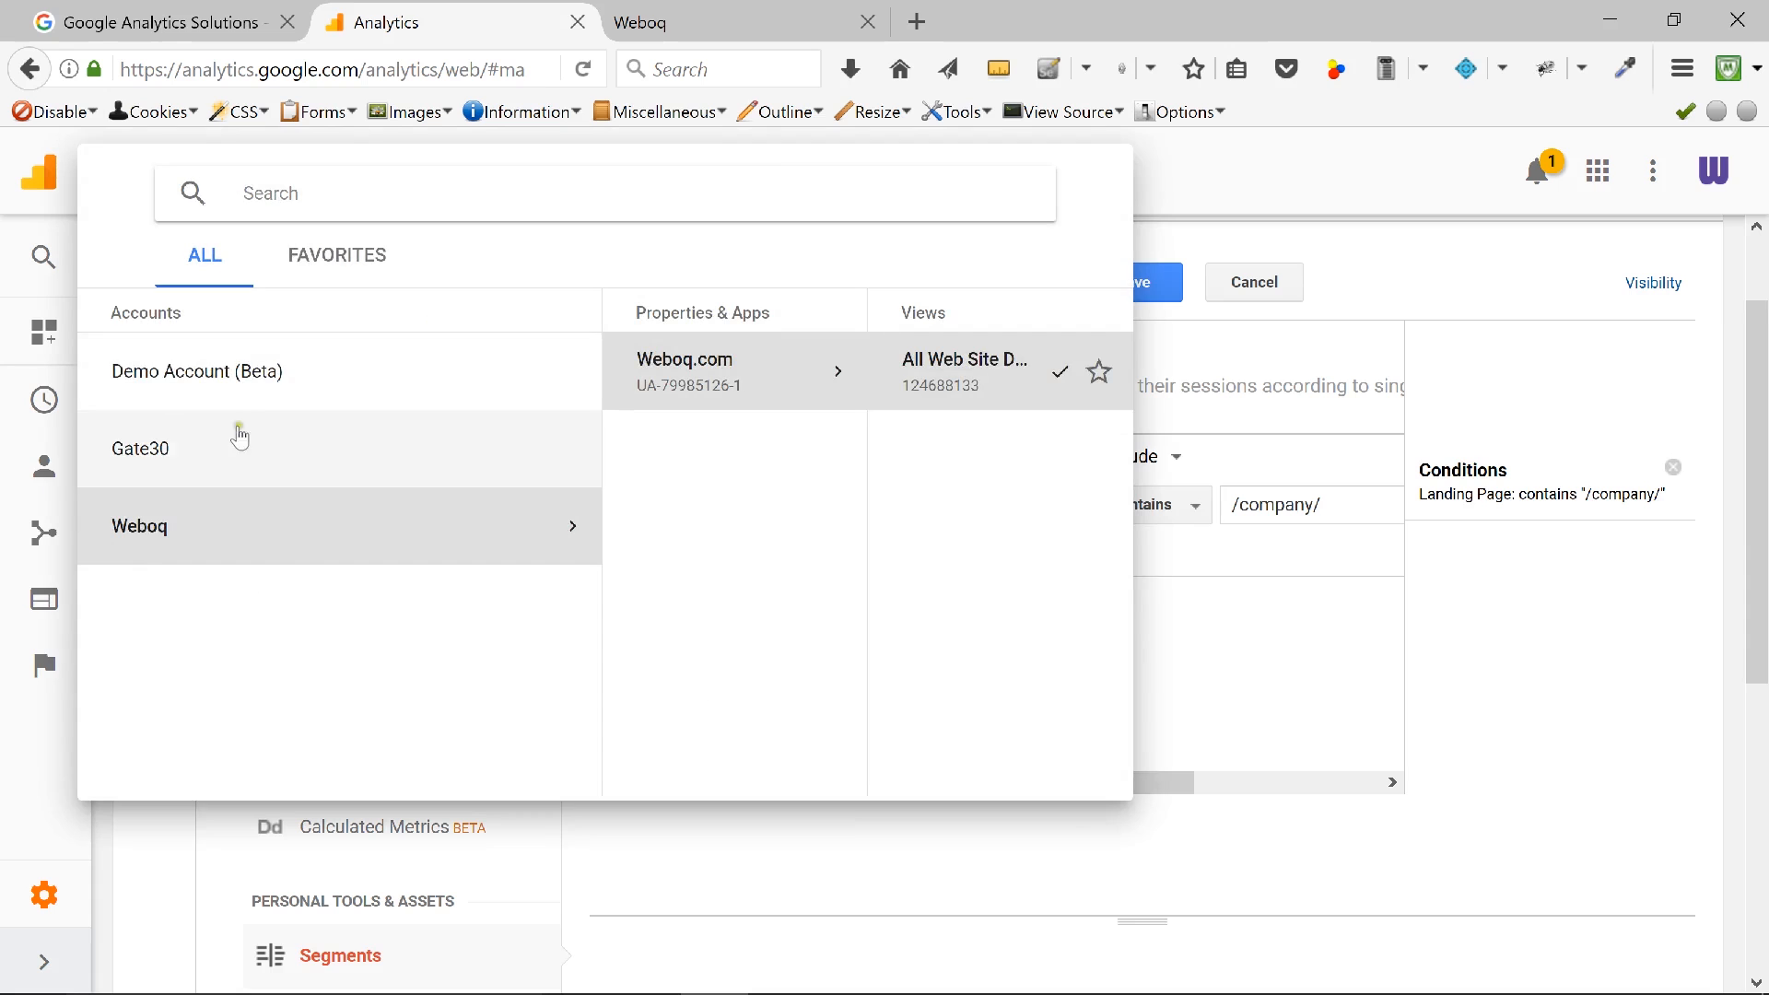
click(257, 378)
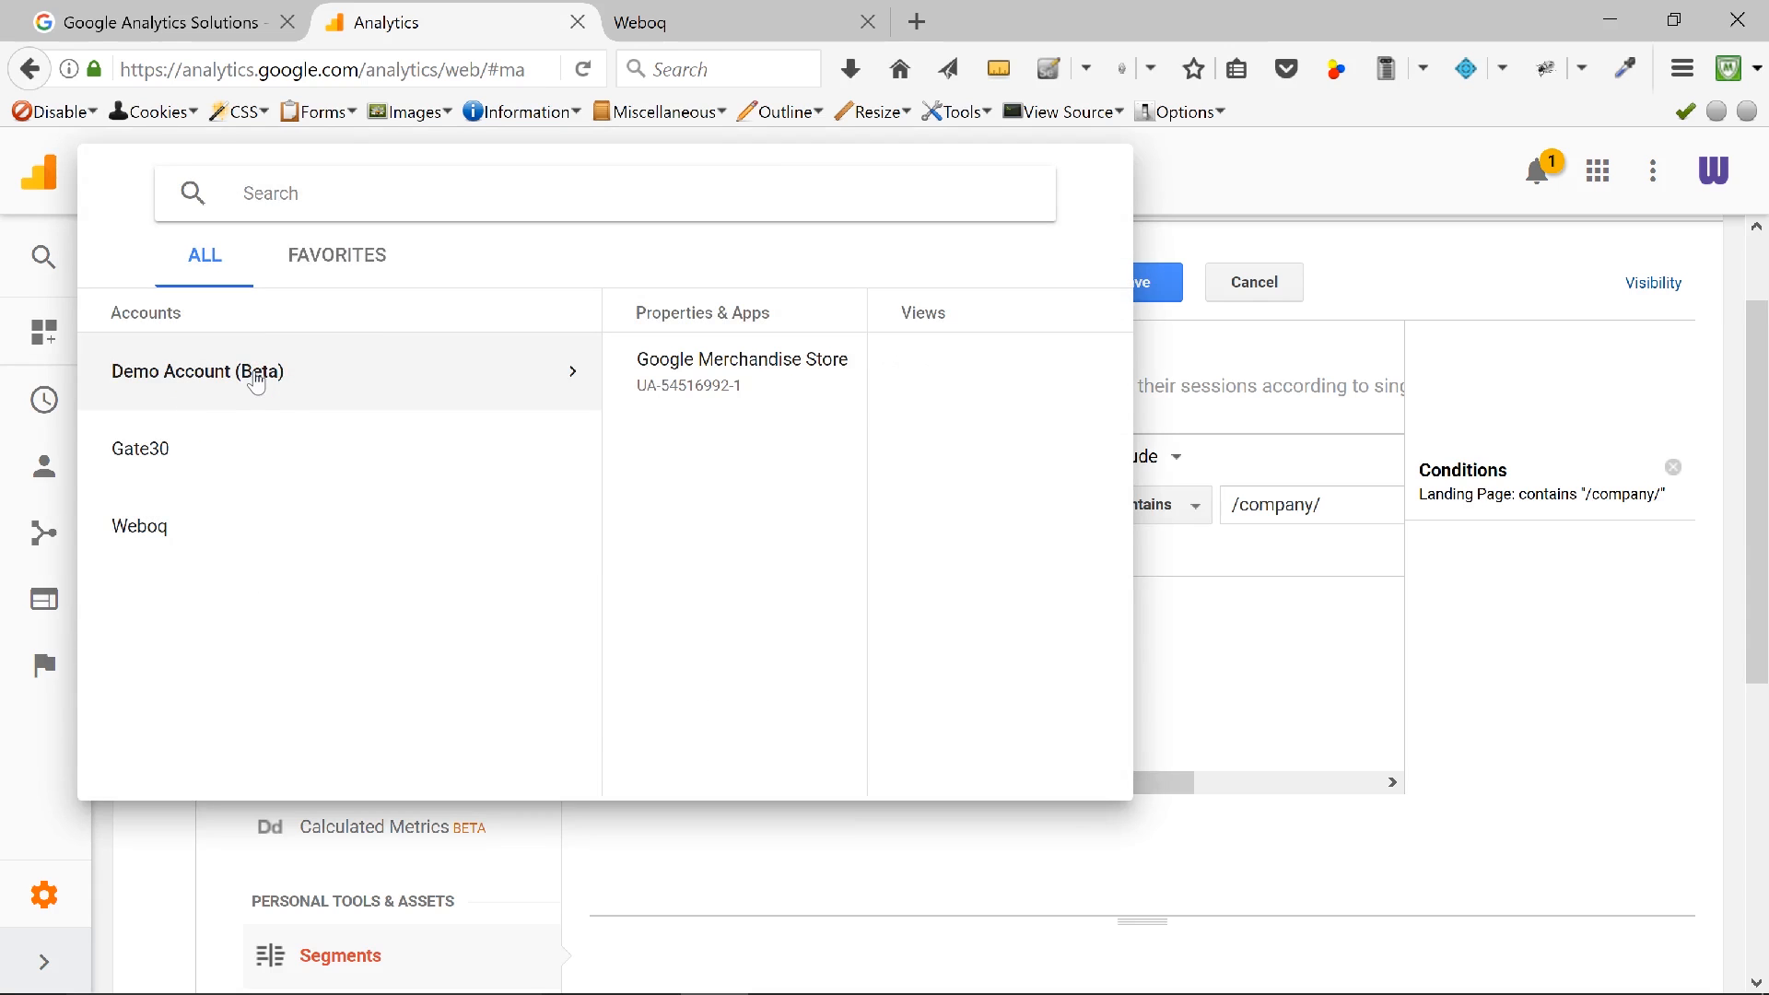
click(513, 373)
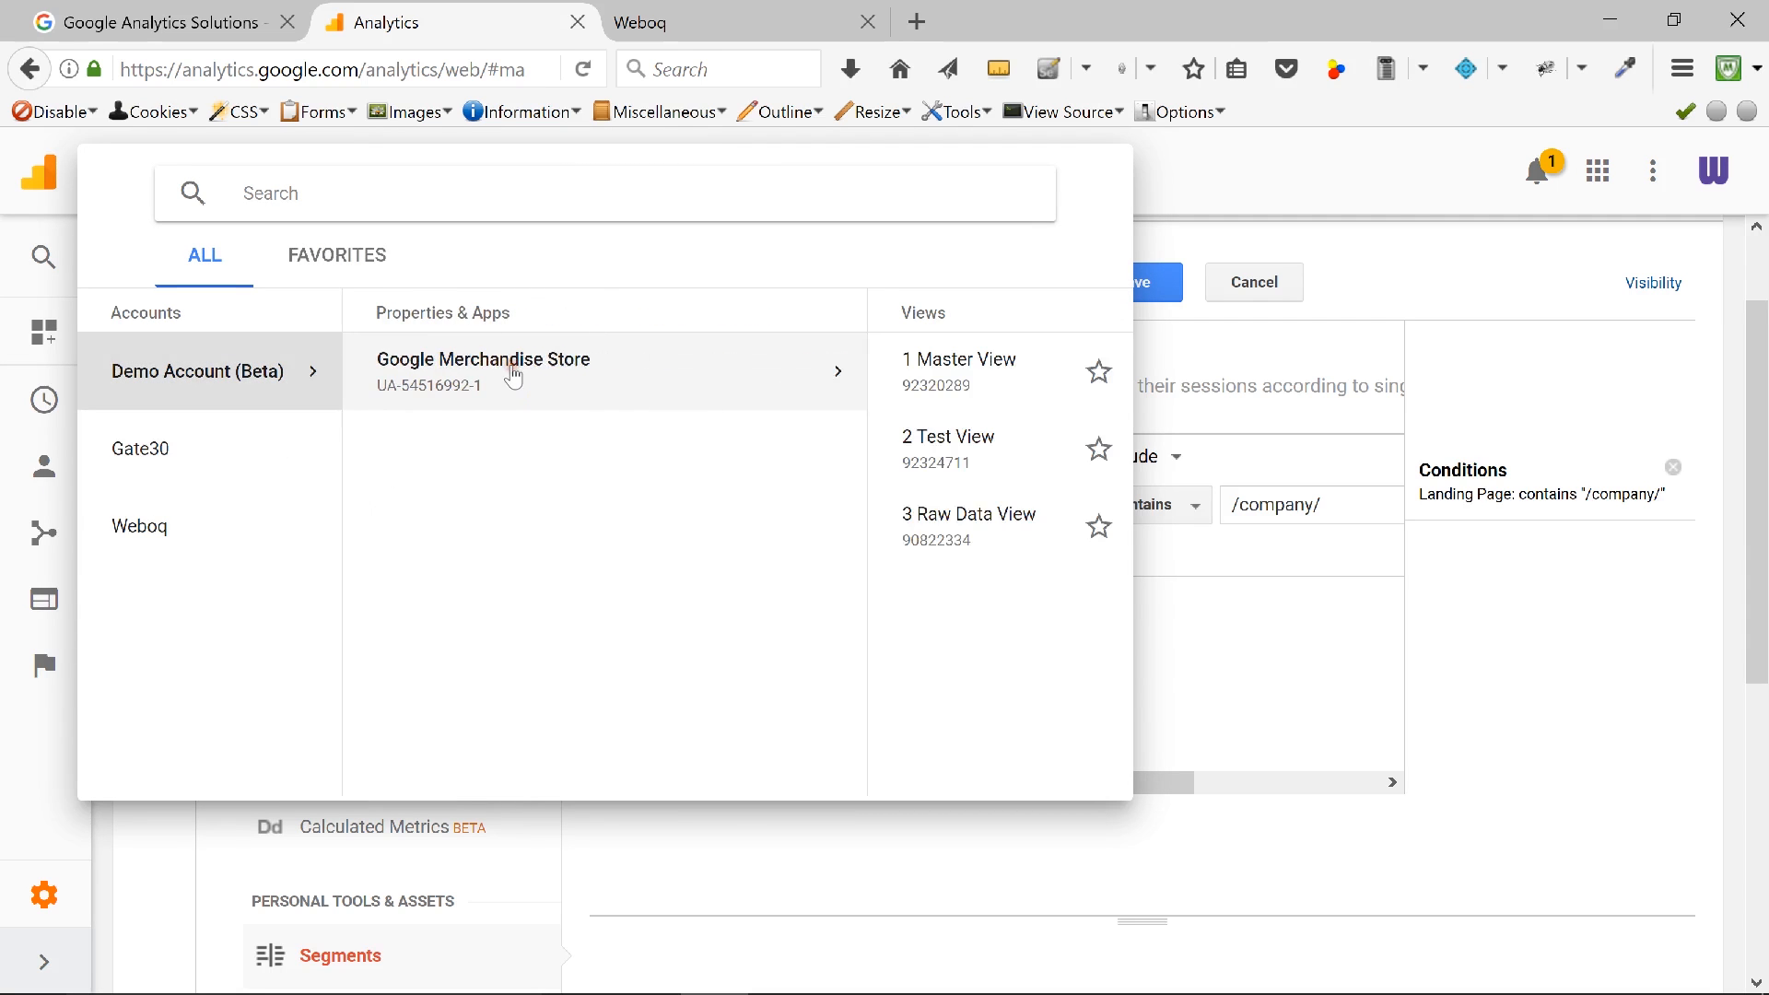
click(841, 376)
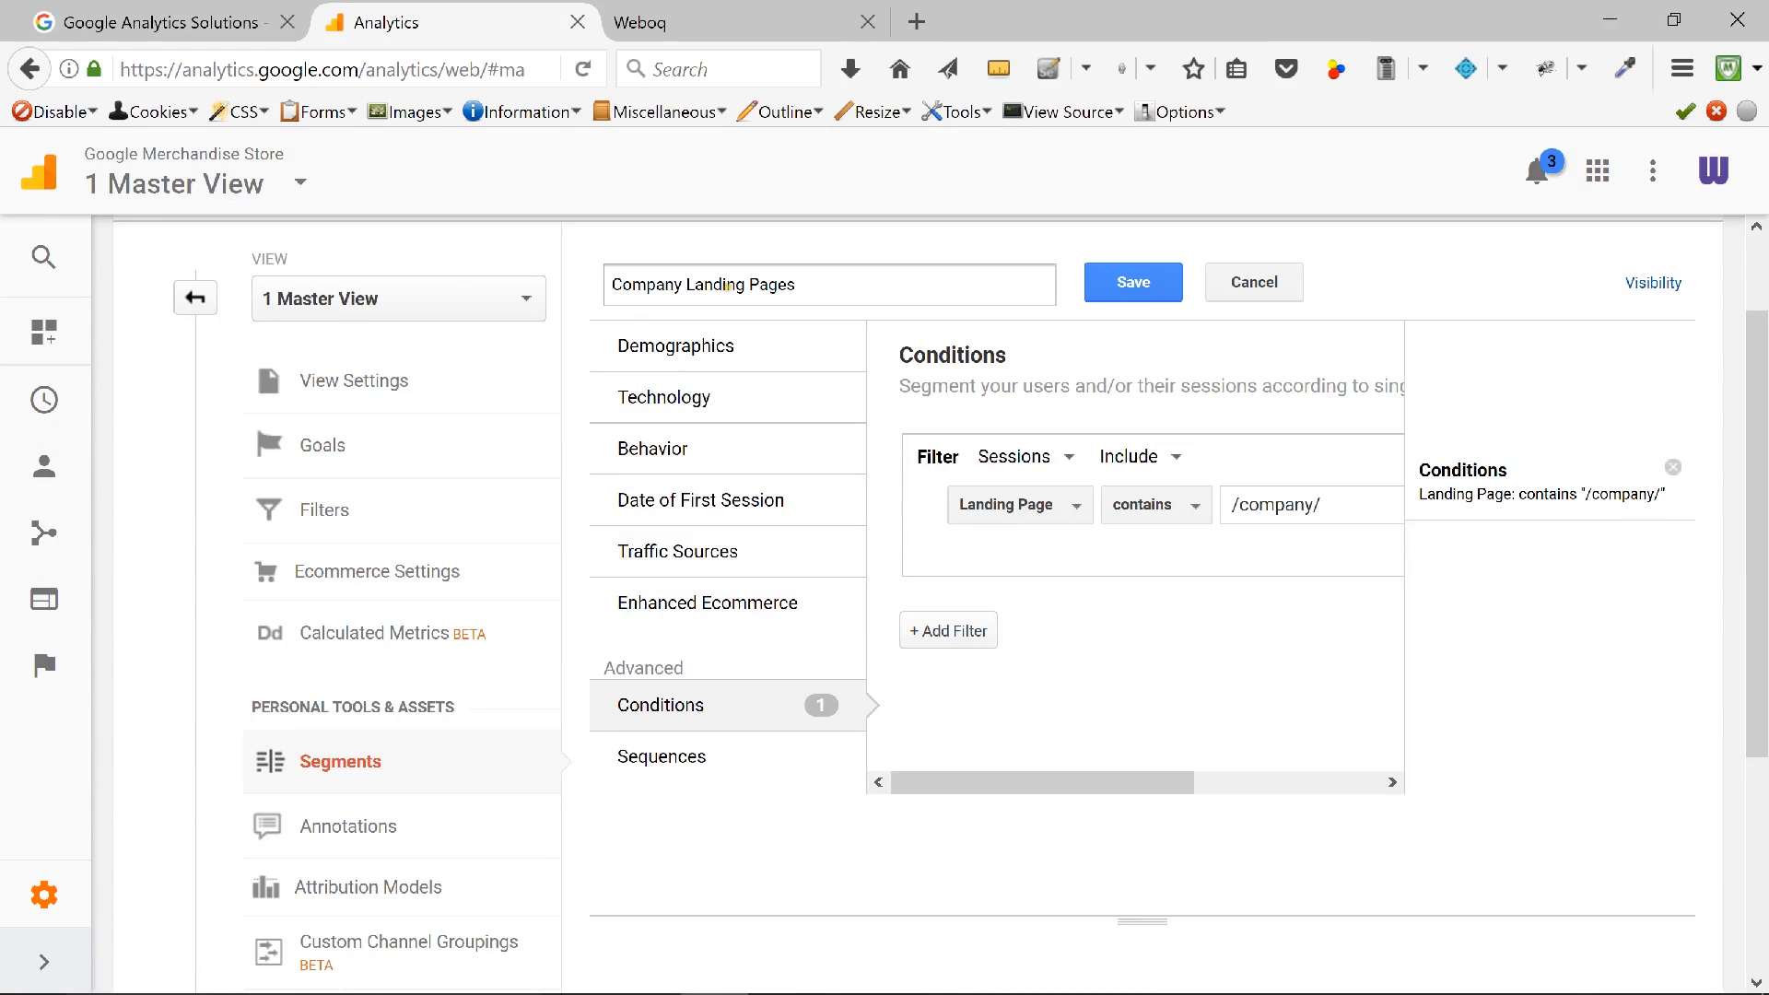
Step: Return to the segment list, start a new segment, and show its Enhanced Ecommerce criteria
click(359, 777)
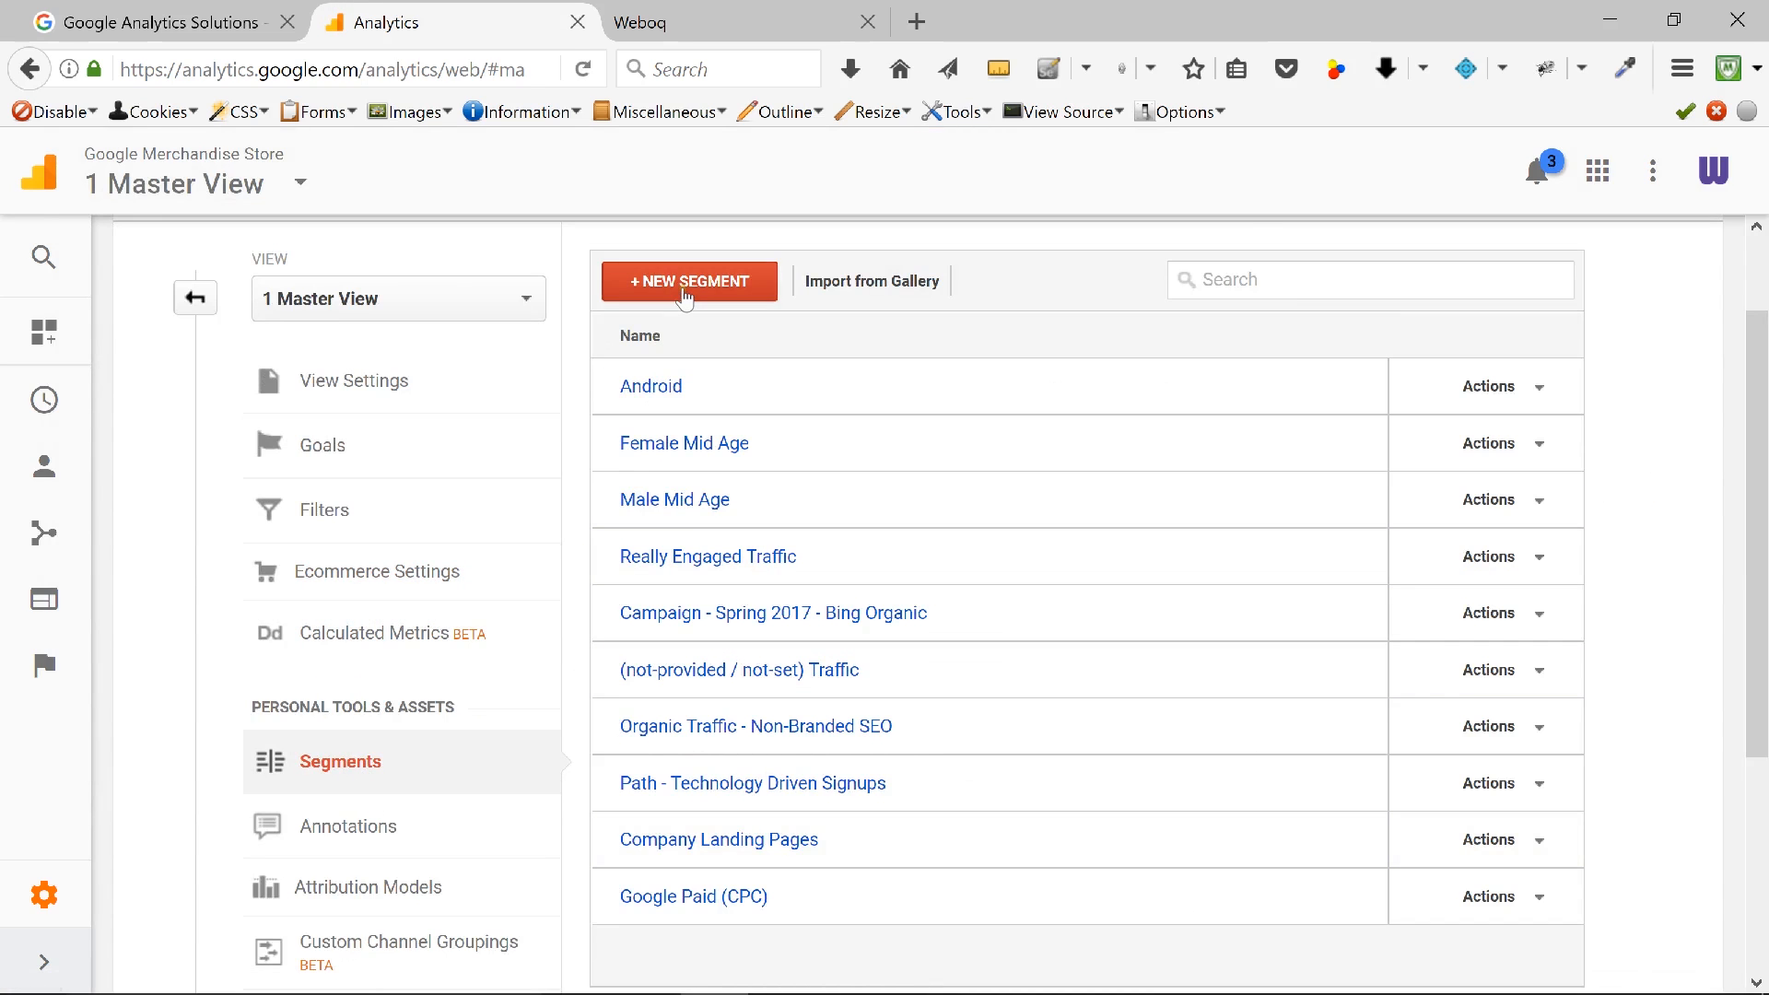
click(684, 291)
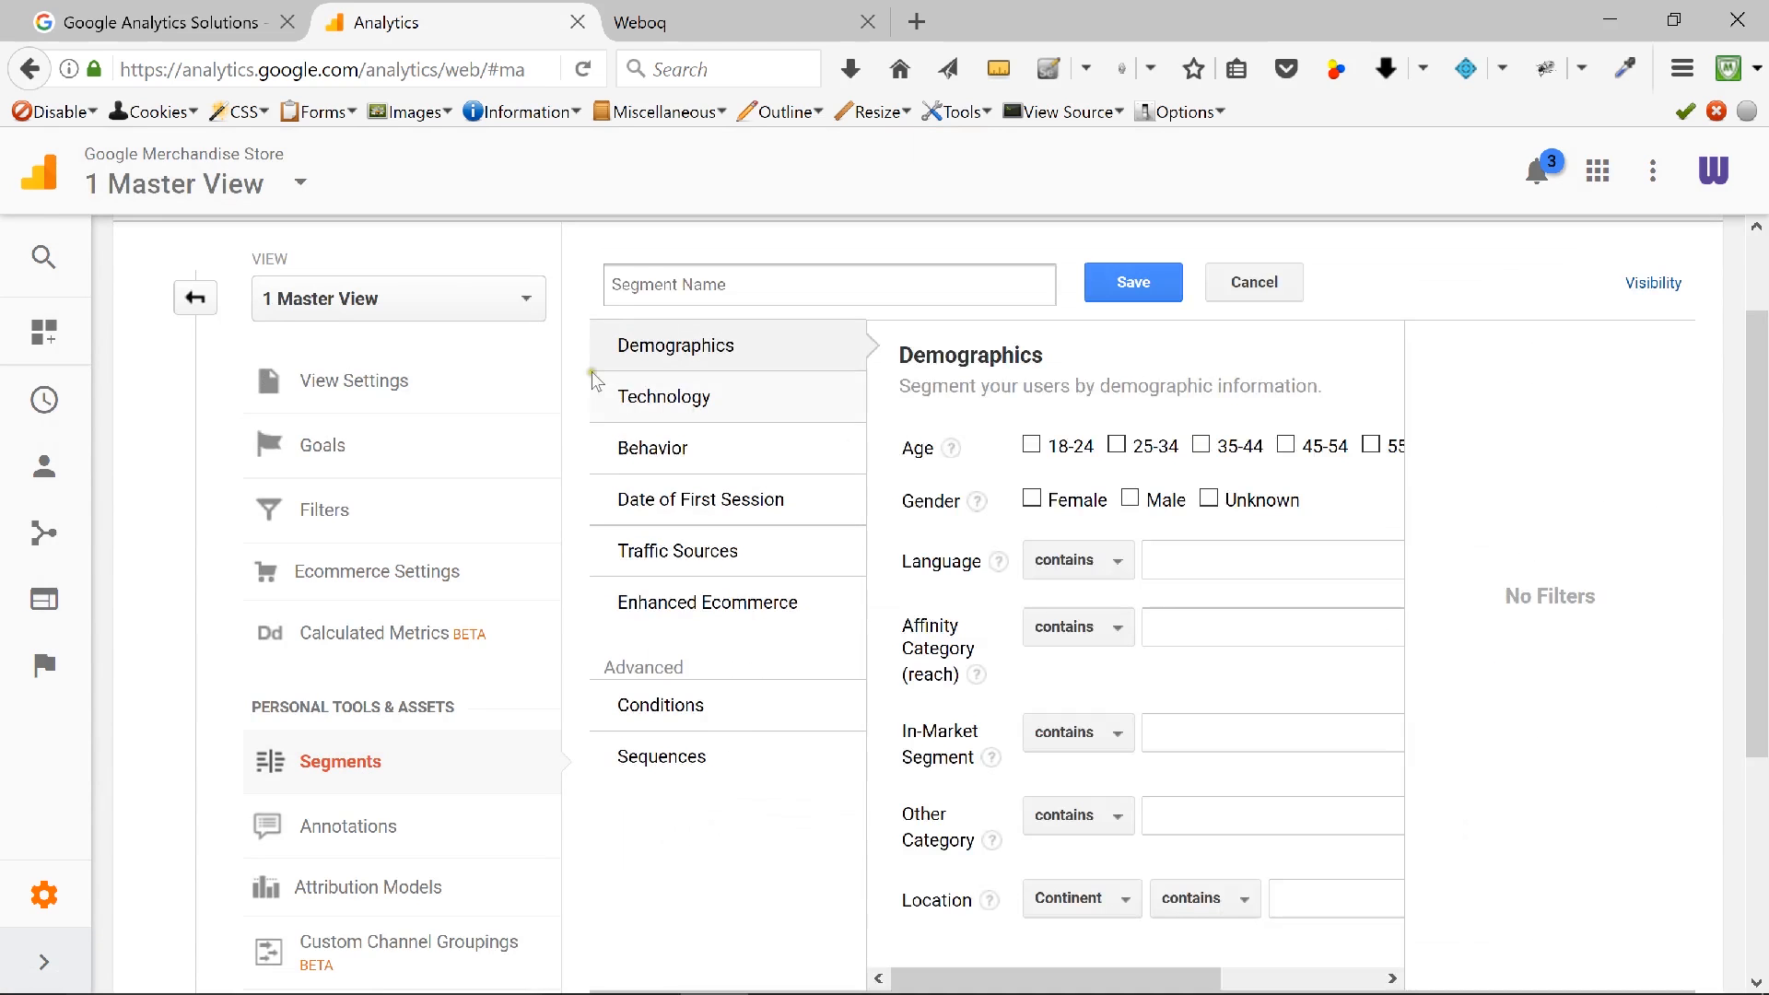
click(684, 606)
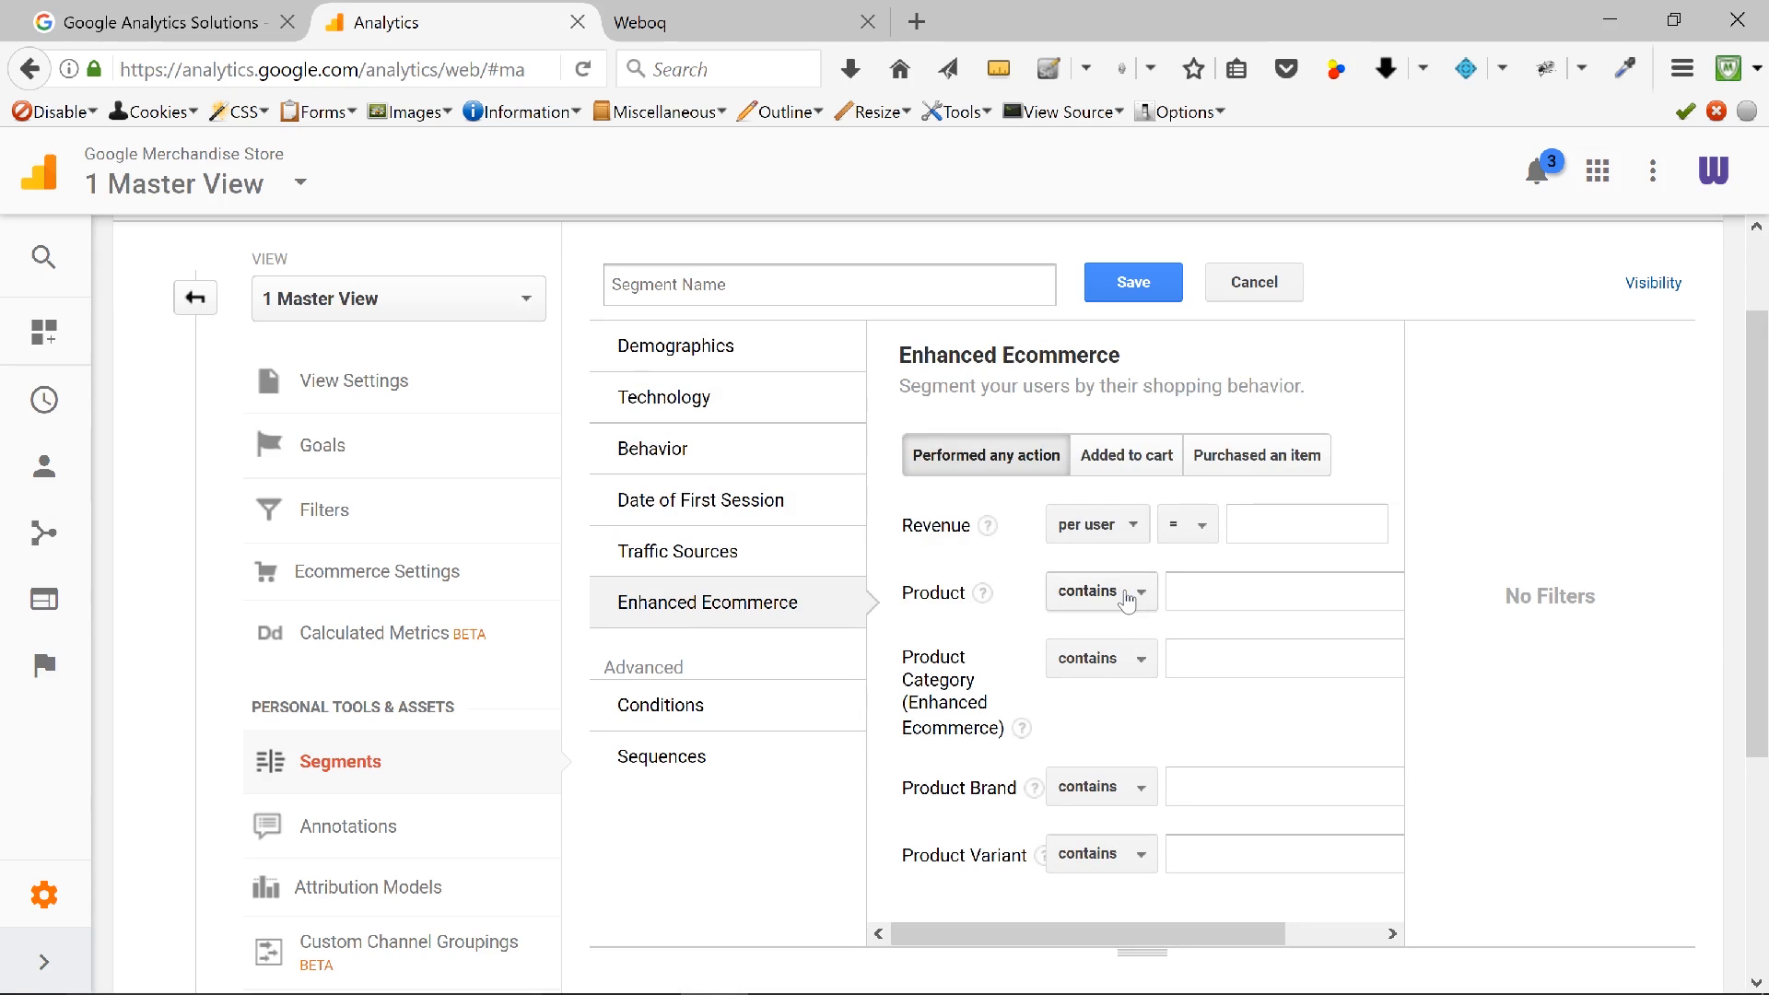
Step: Set the Product match type to "exactly matches" and the Product Variant to contain "LG"
click(1240, 581)
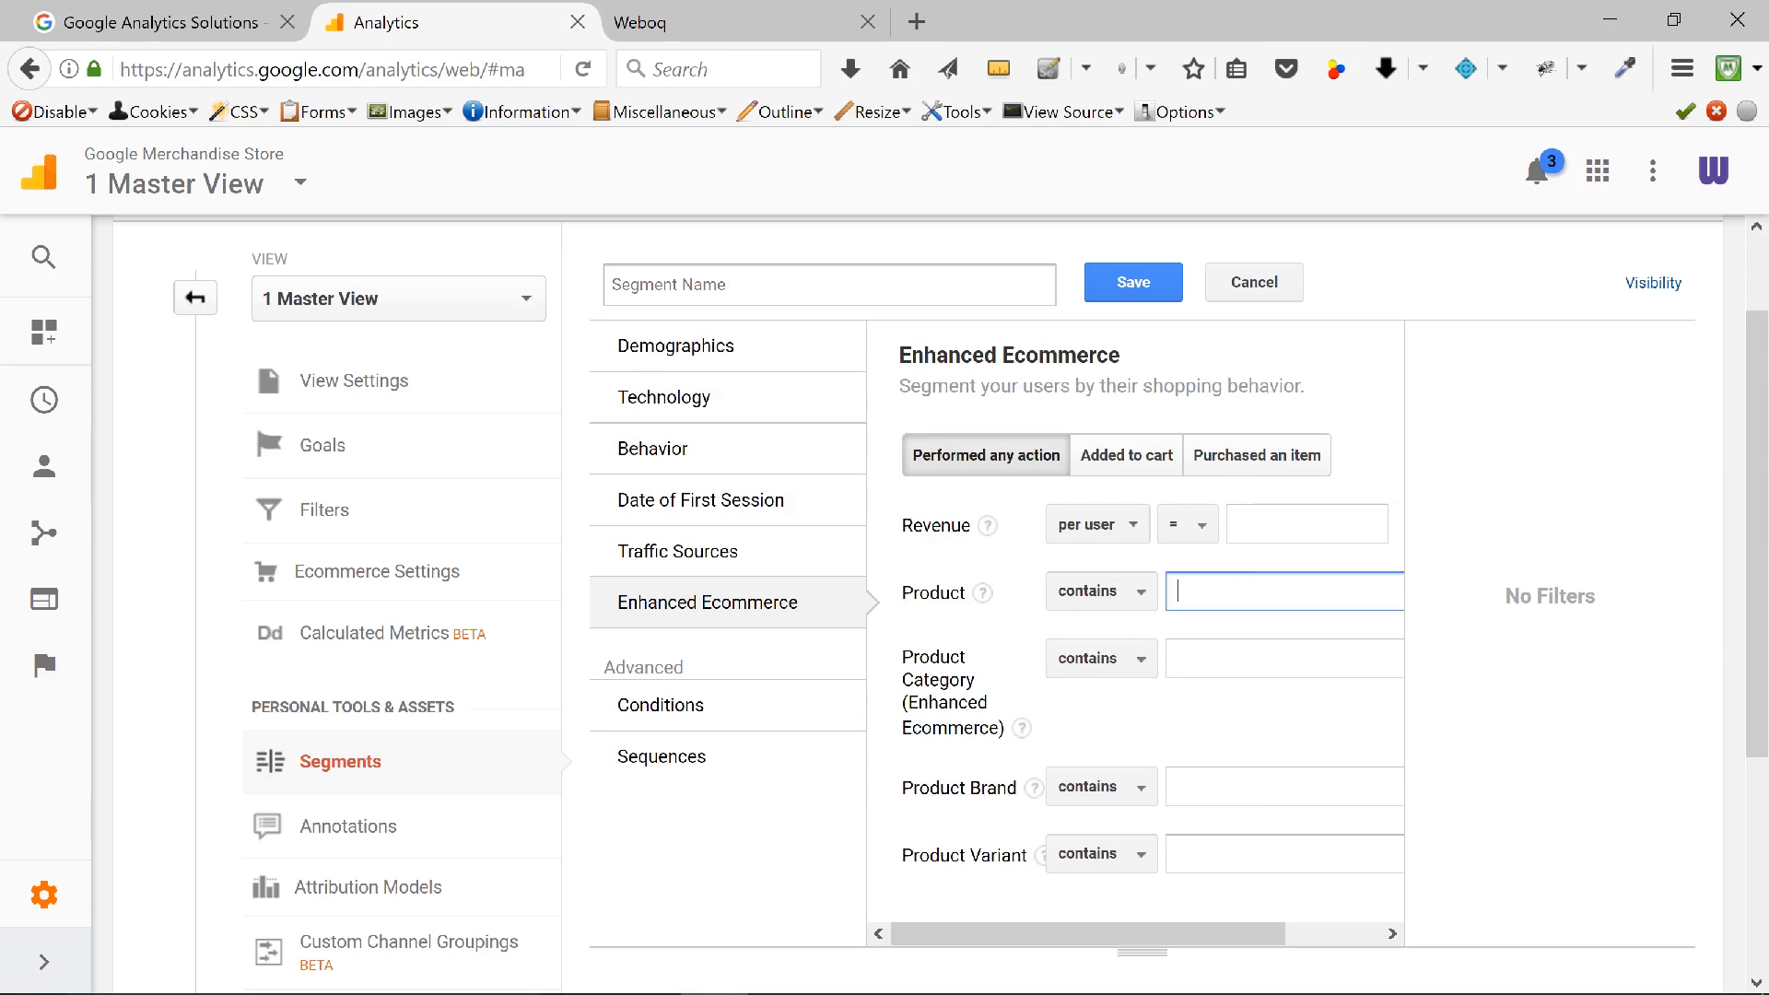
text(G)
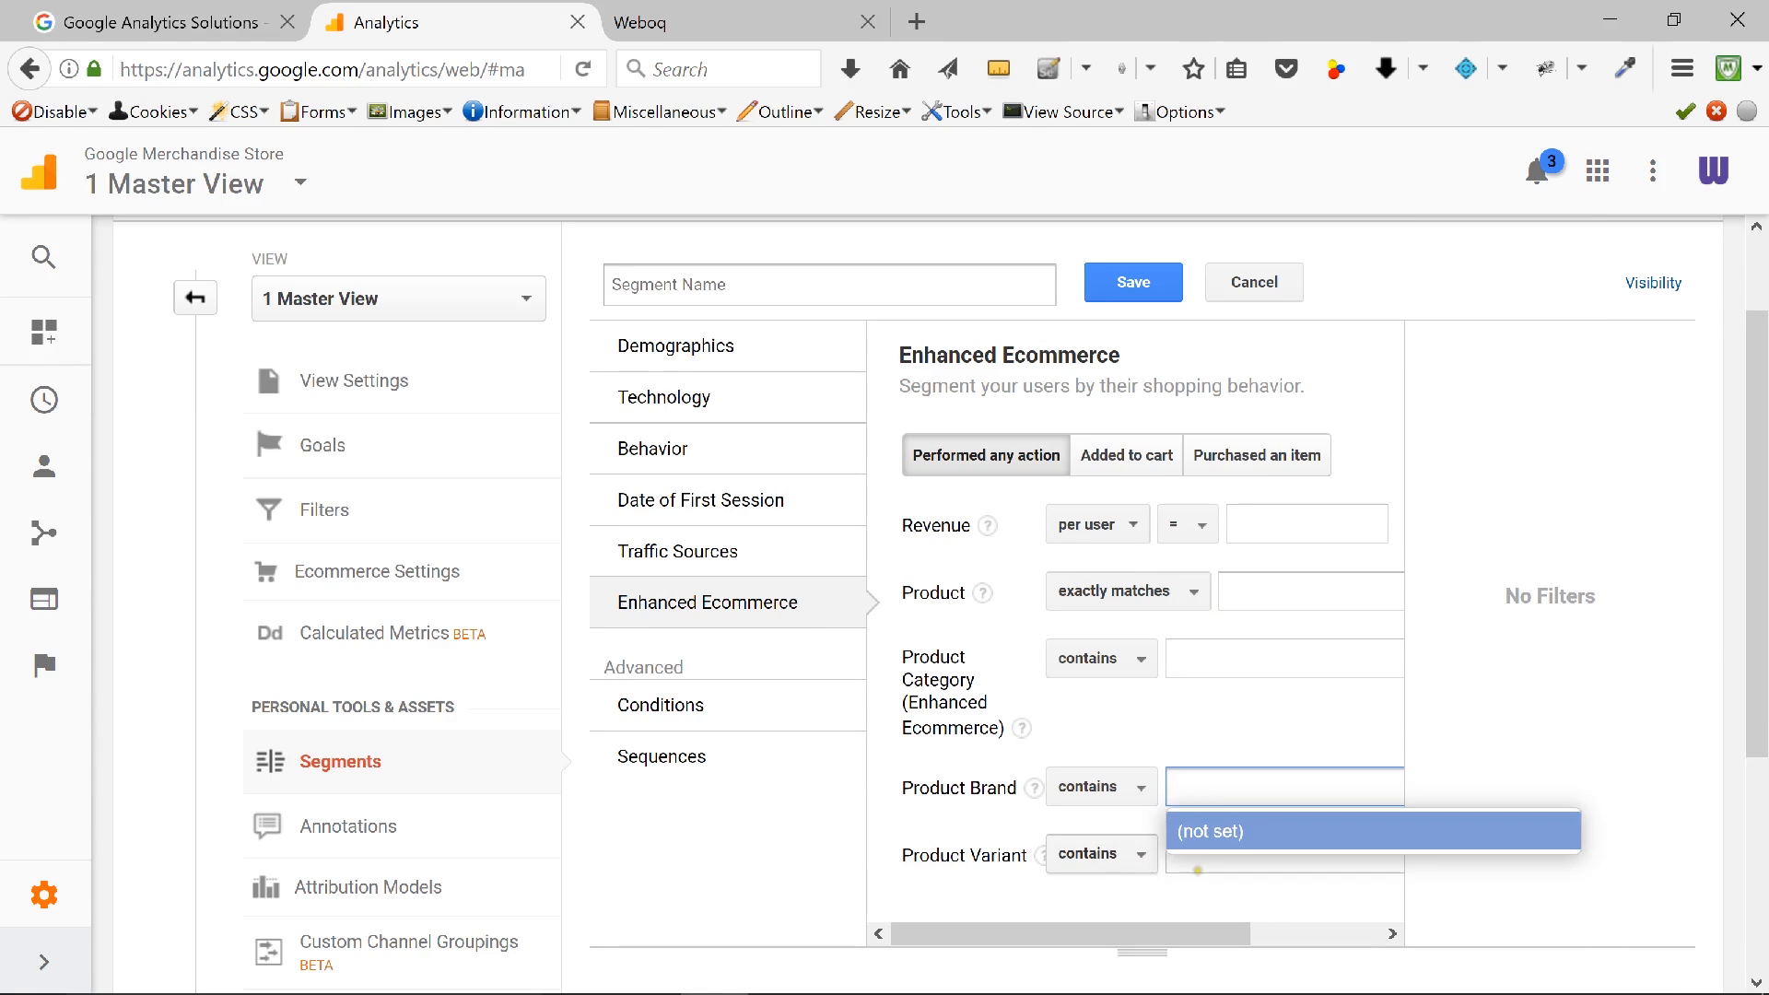
click(1207, 857)
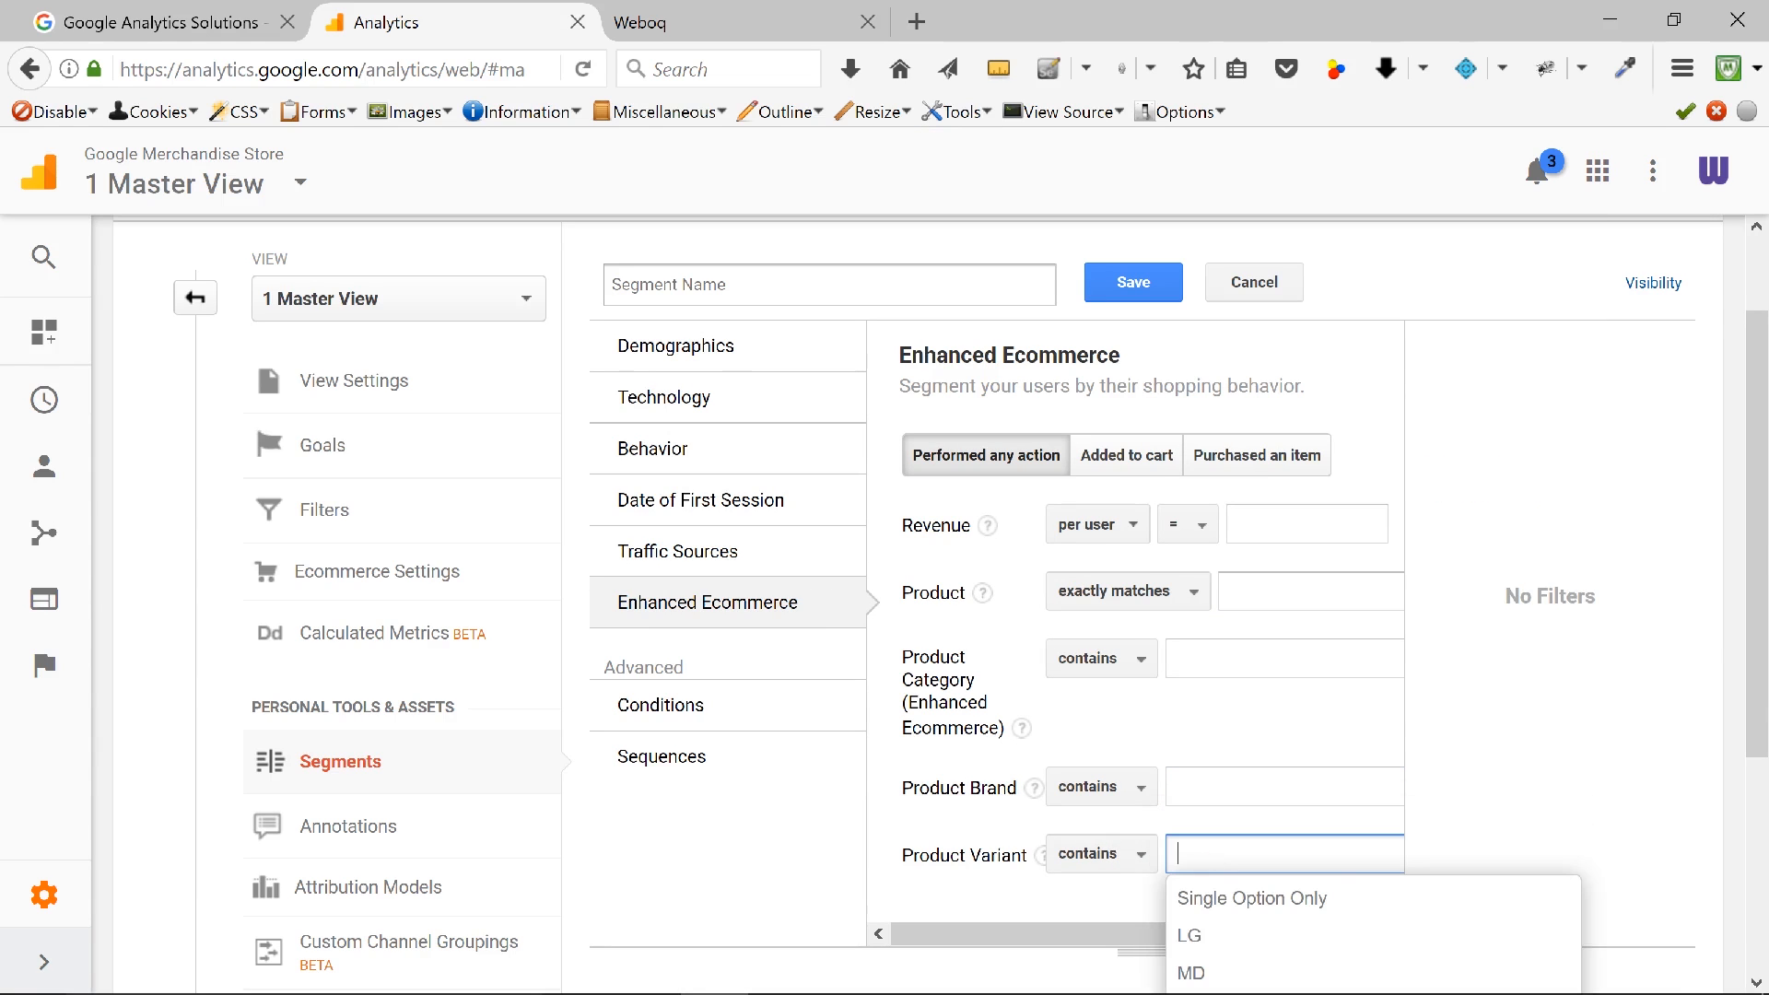
scroll(1217, 860, down, 3)
click(1208, 721)
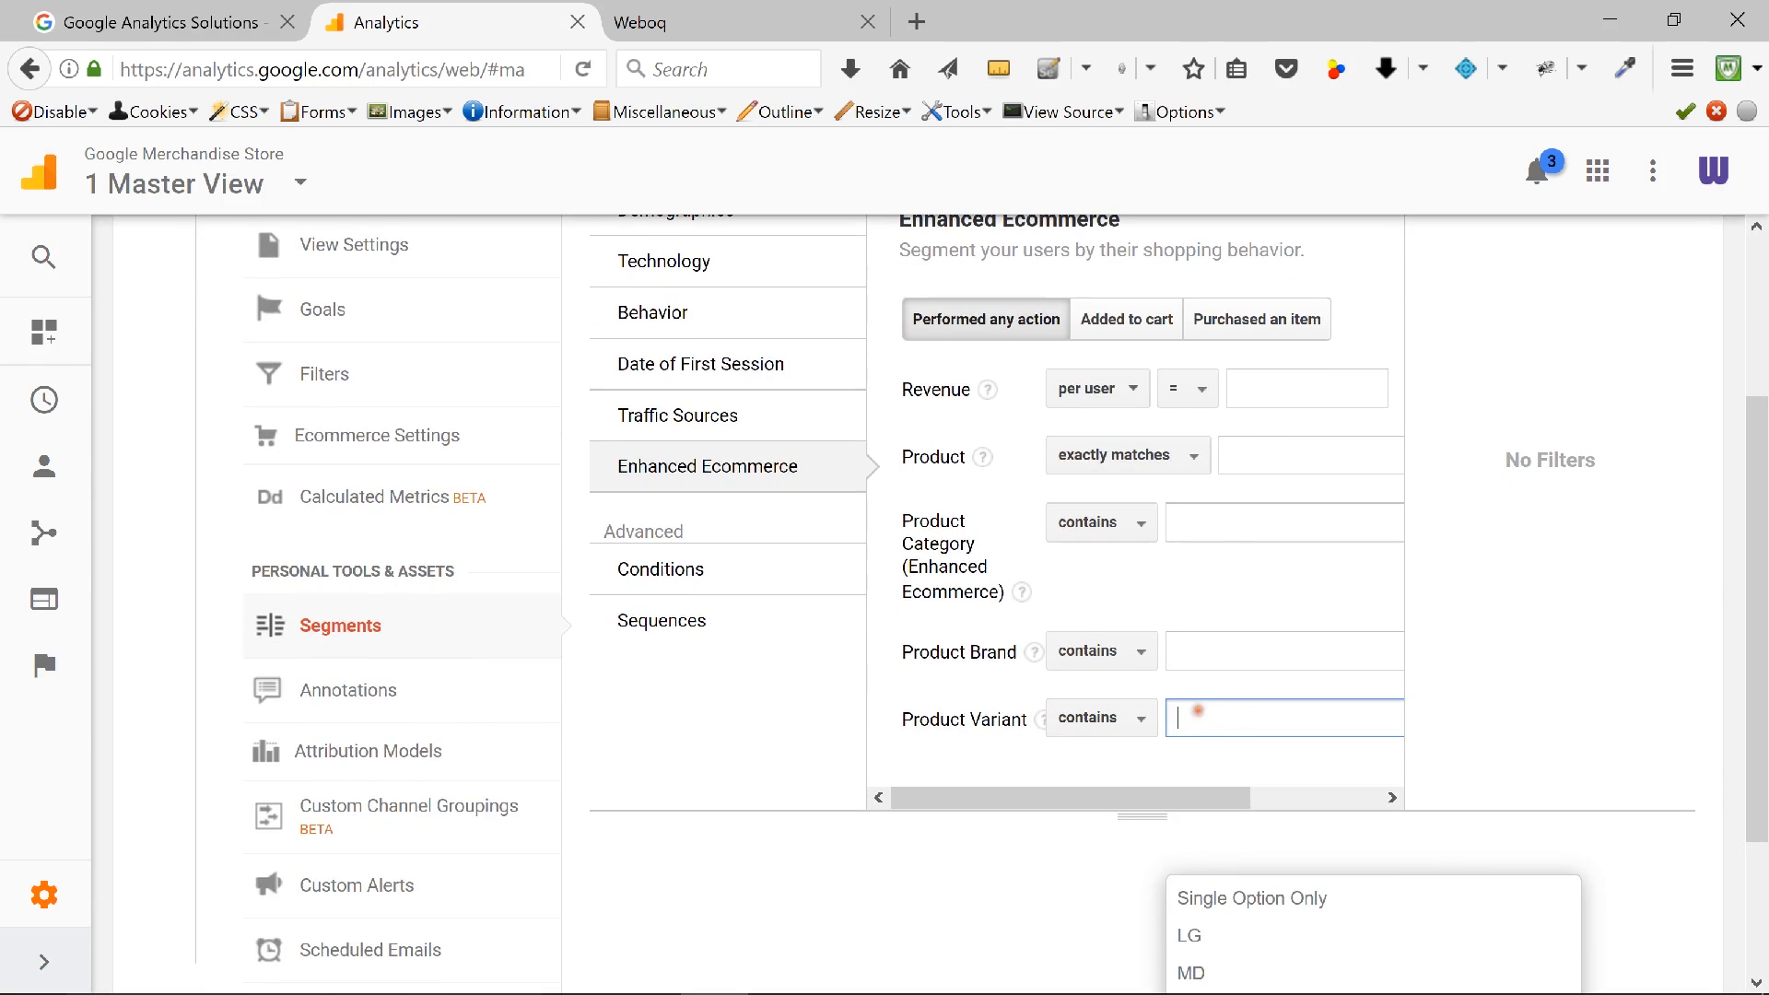
click(1262, 938)
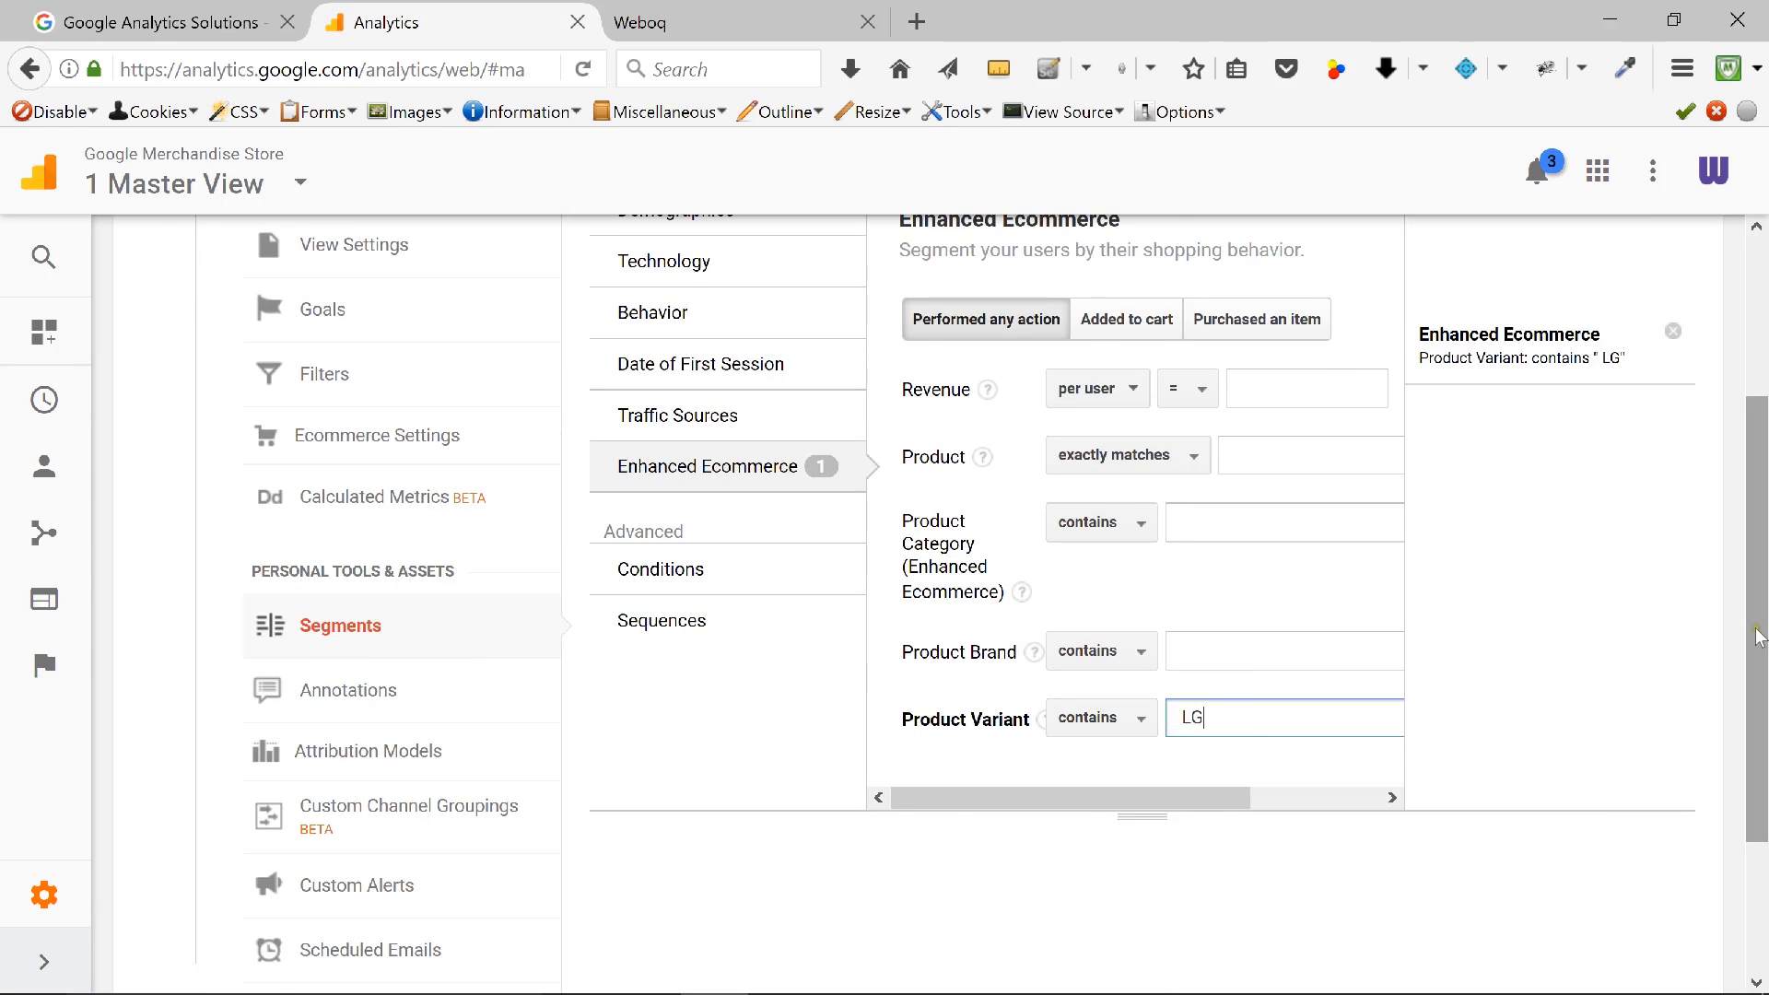
Step: Set the Product Category (Enhanced Ecommerce) filter to contain "Electronics"
drag(1756, 631, 1756, 561)
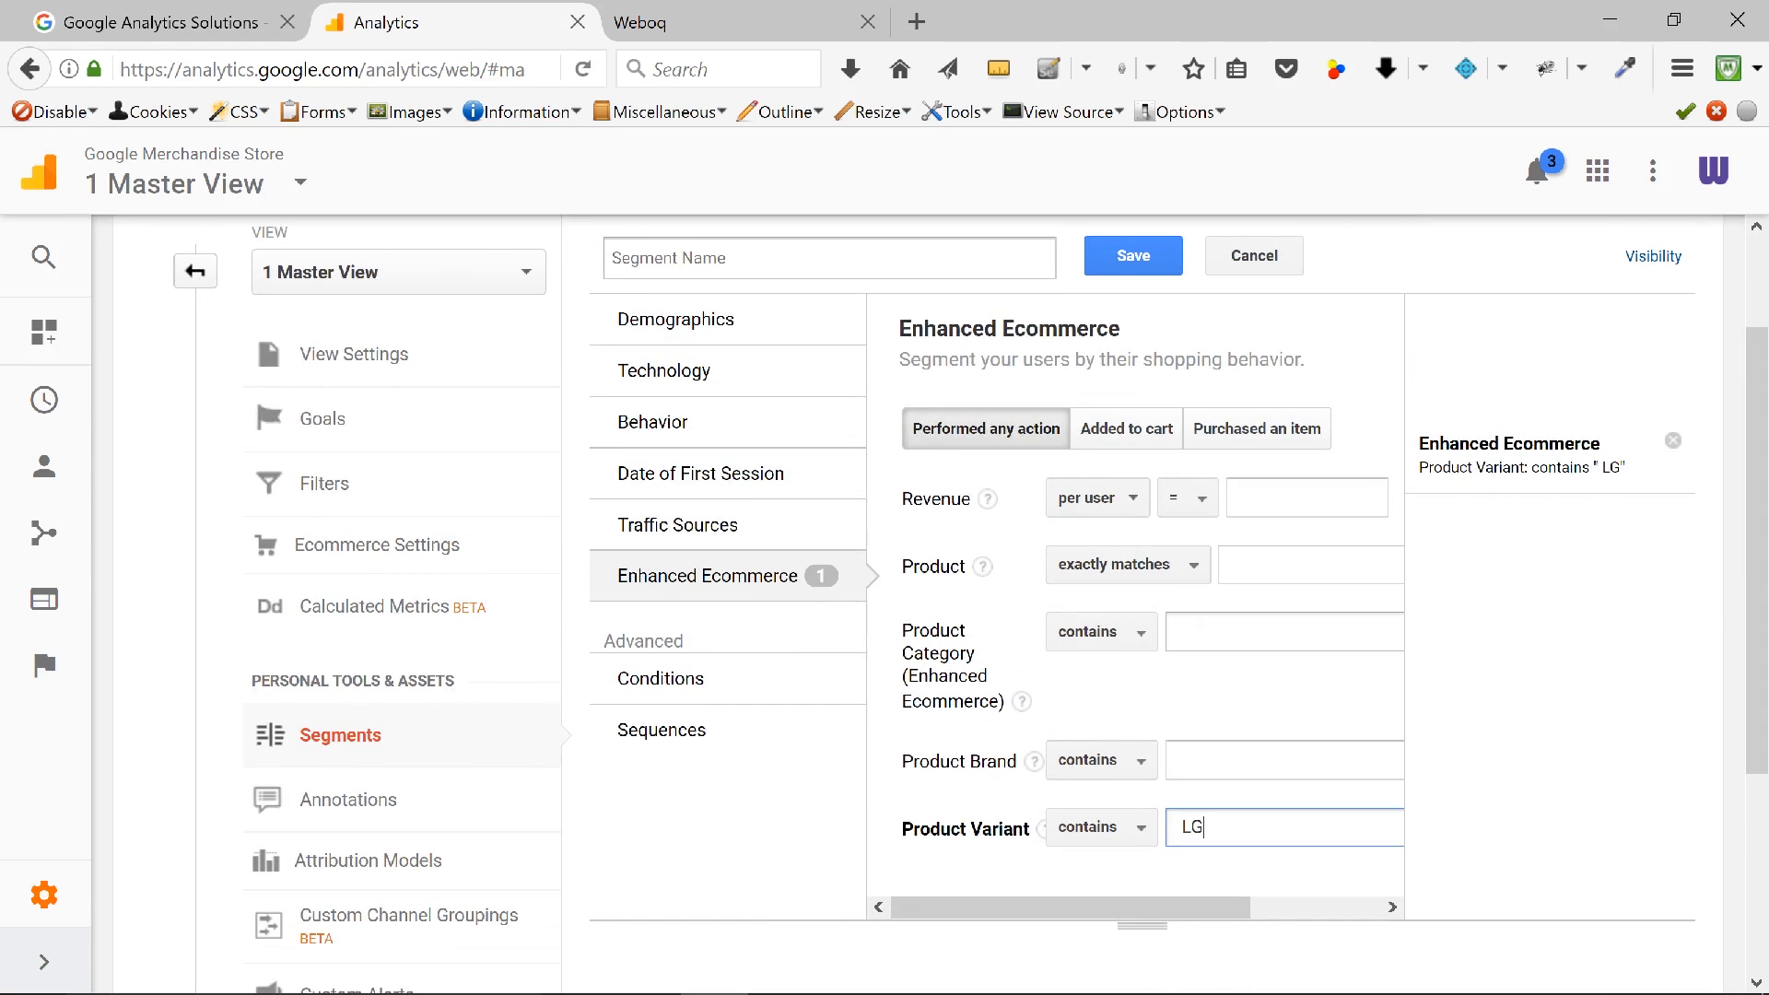
click(1201, 630)
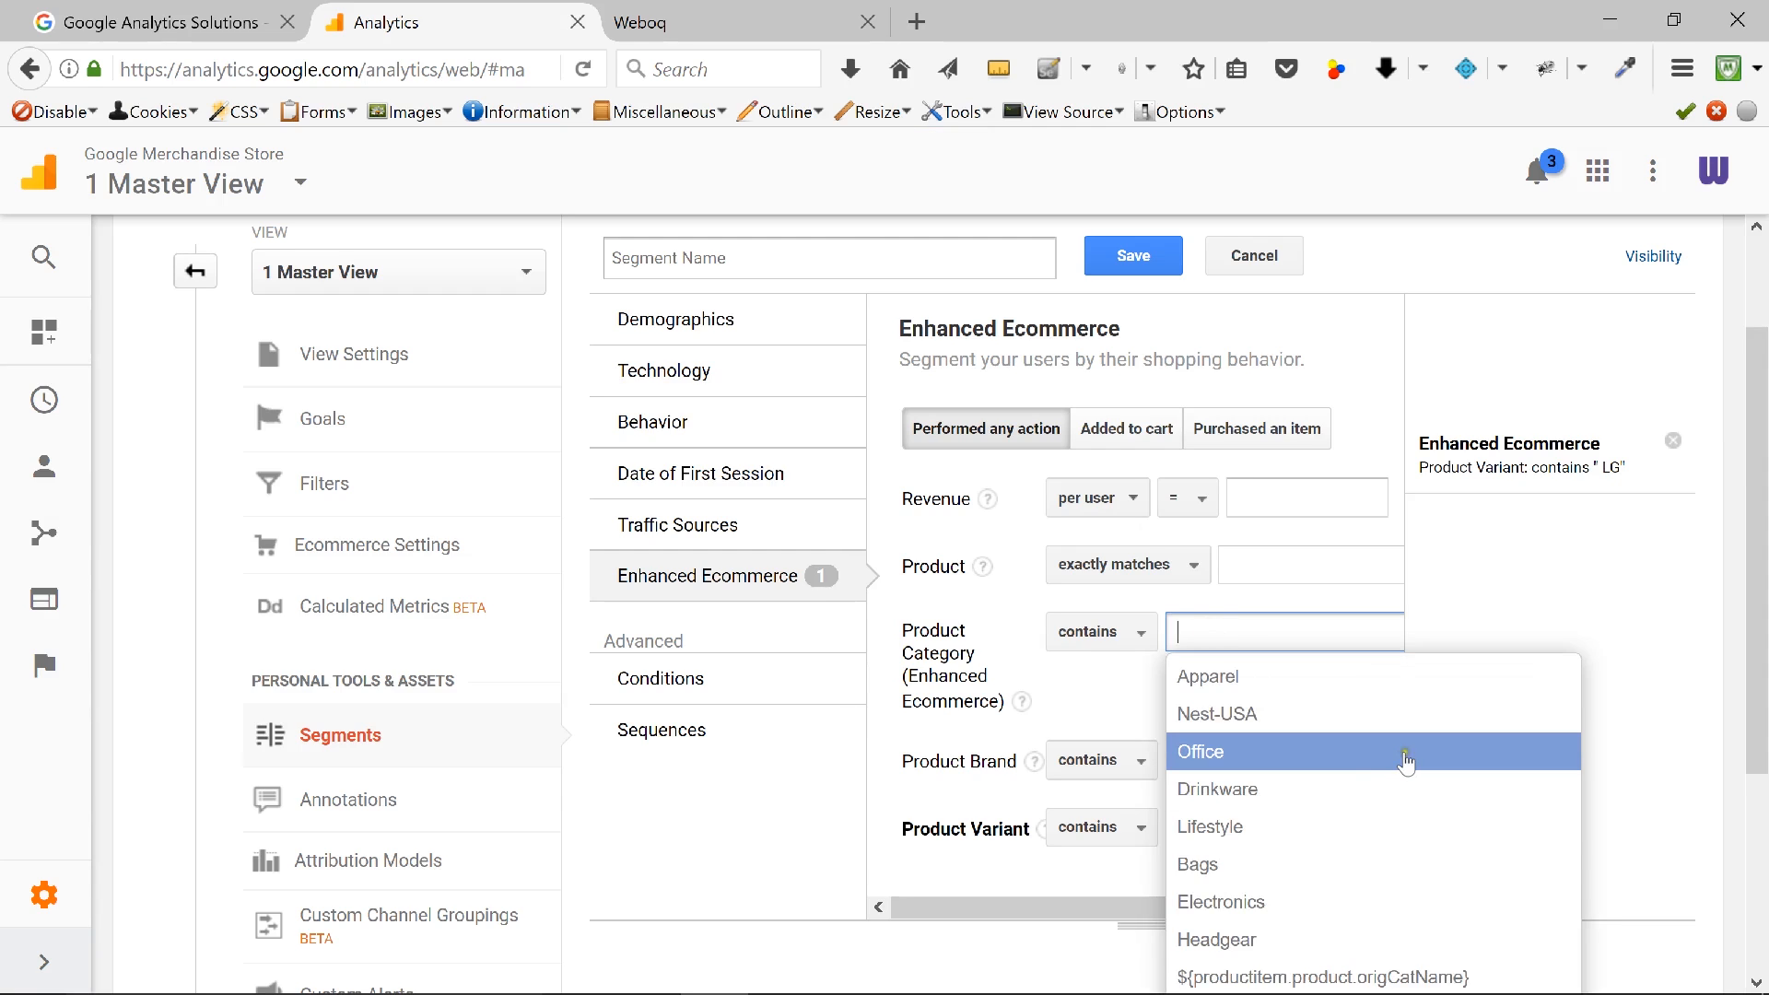
click(1281, 903)
Step: Set the shopping behavior filter to "Added to cart", and change it to "Purchased an item"
drag(1763, 671, 1763, 606)
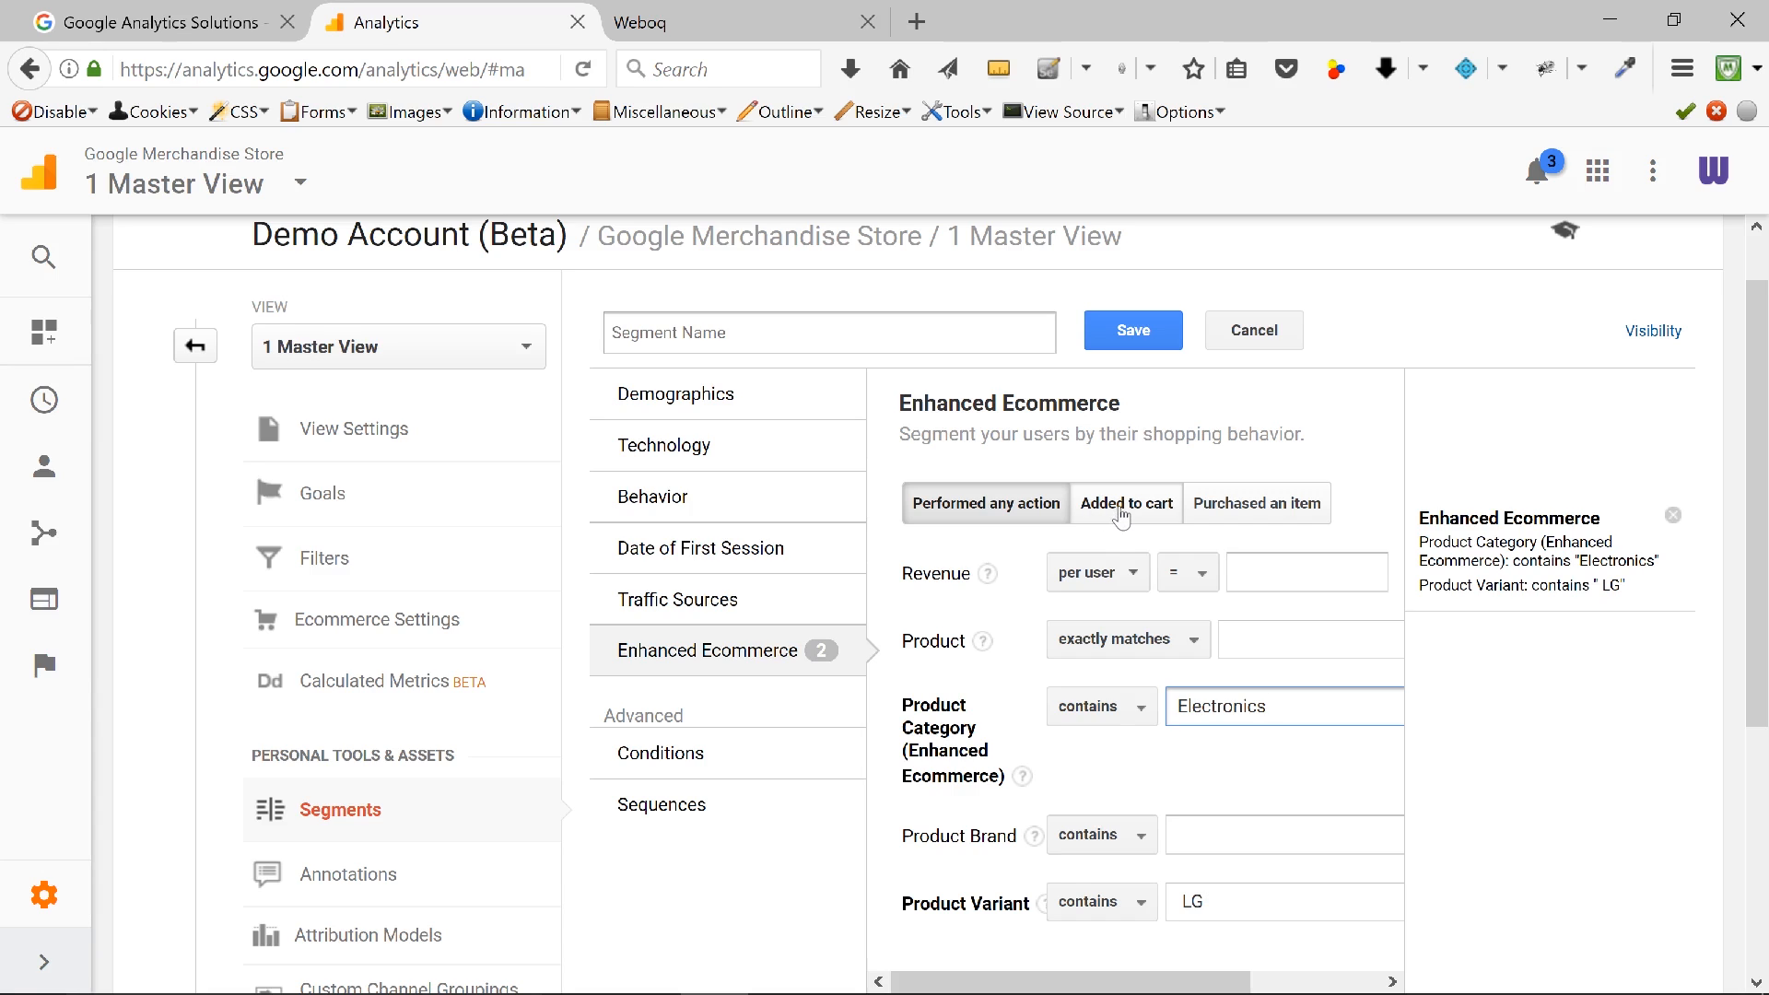
click(1122, 514)
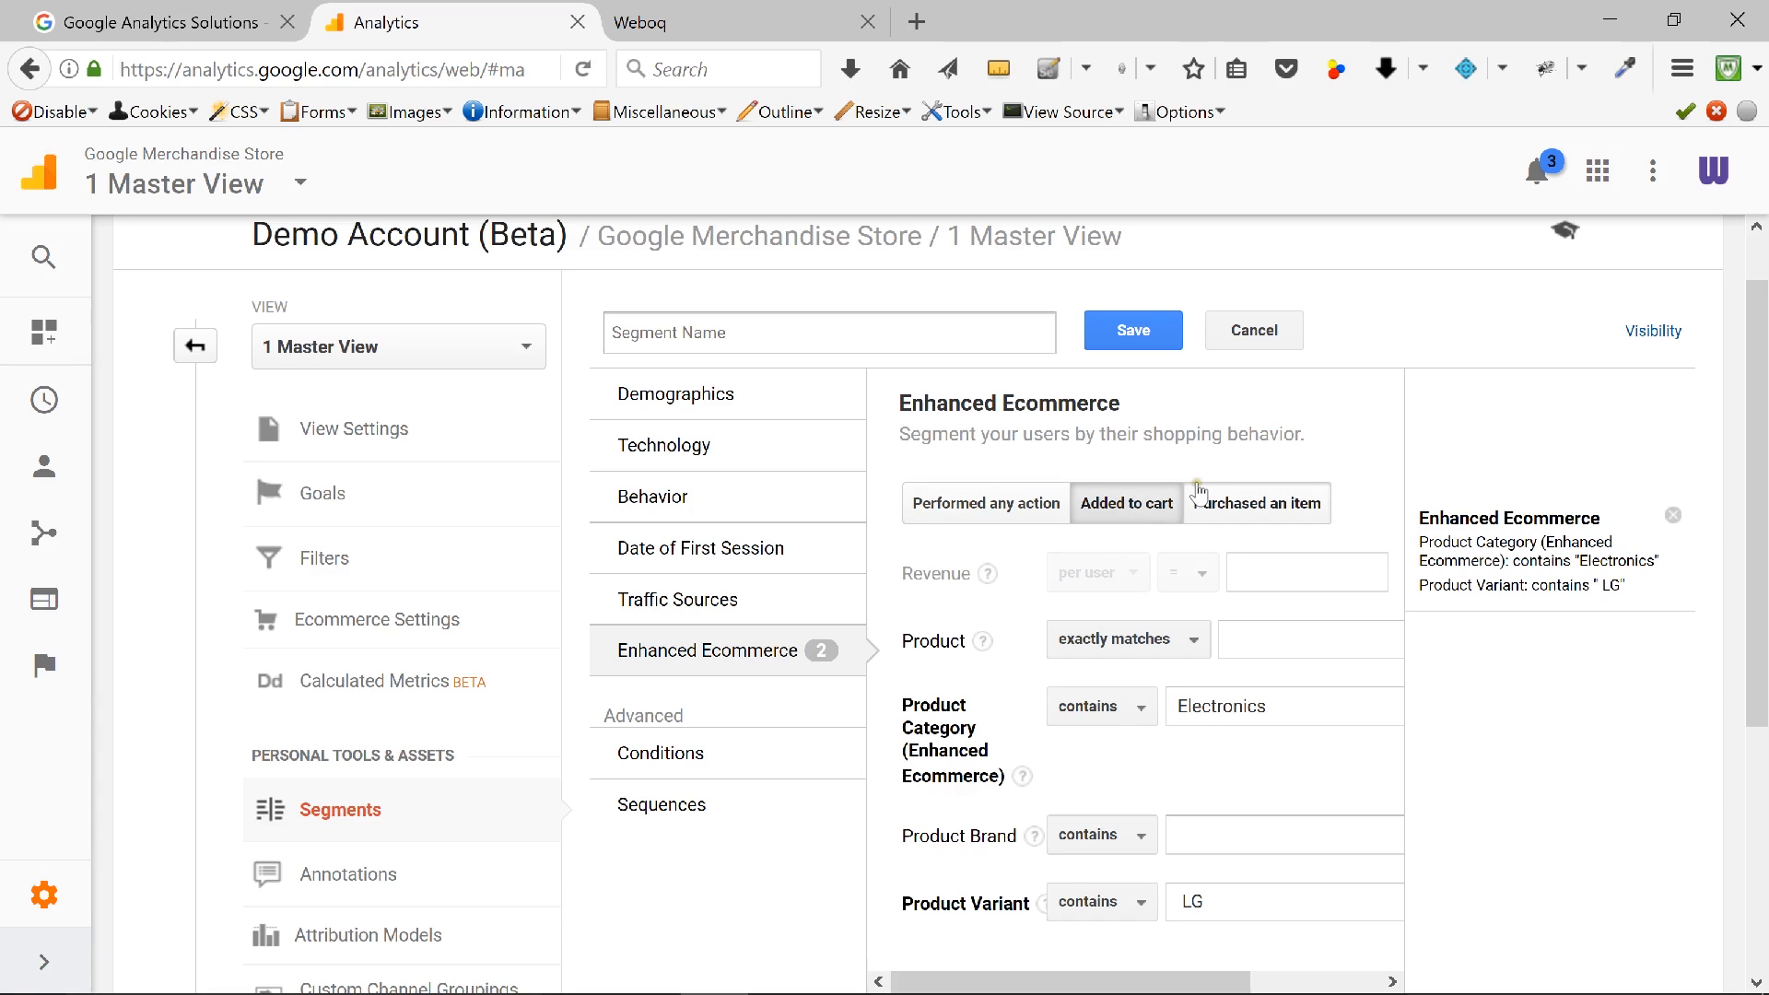
click(1224, 517)
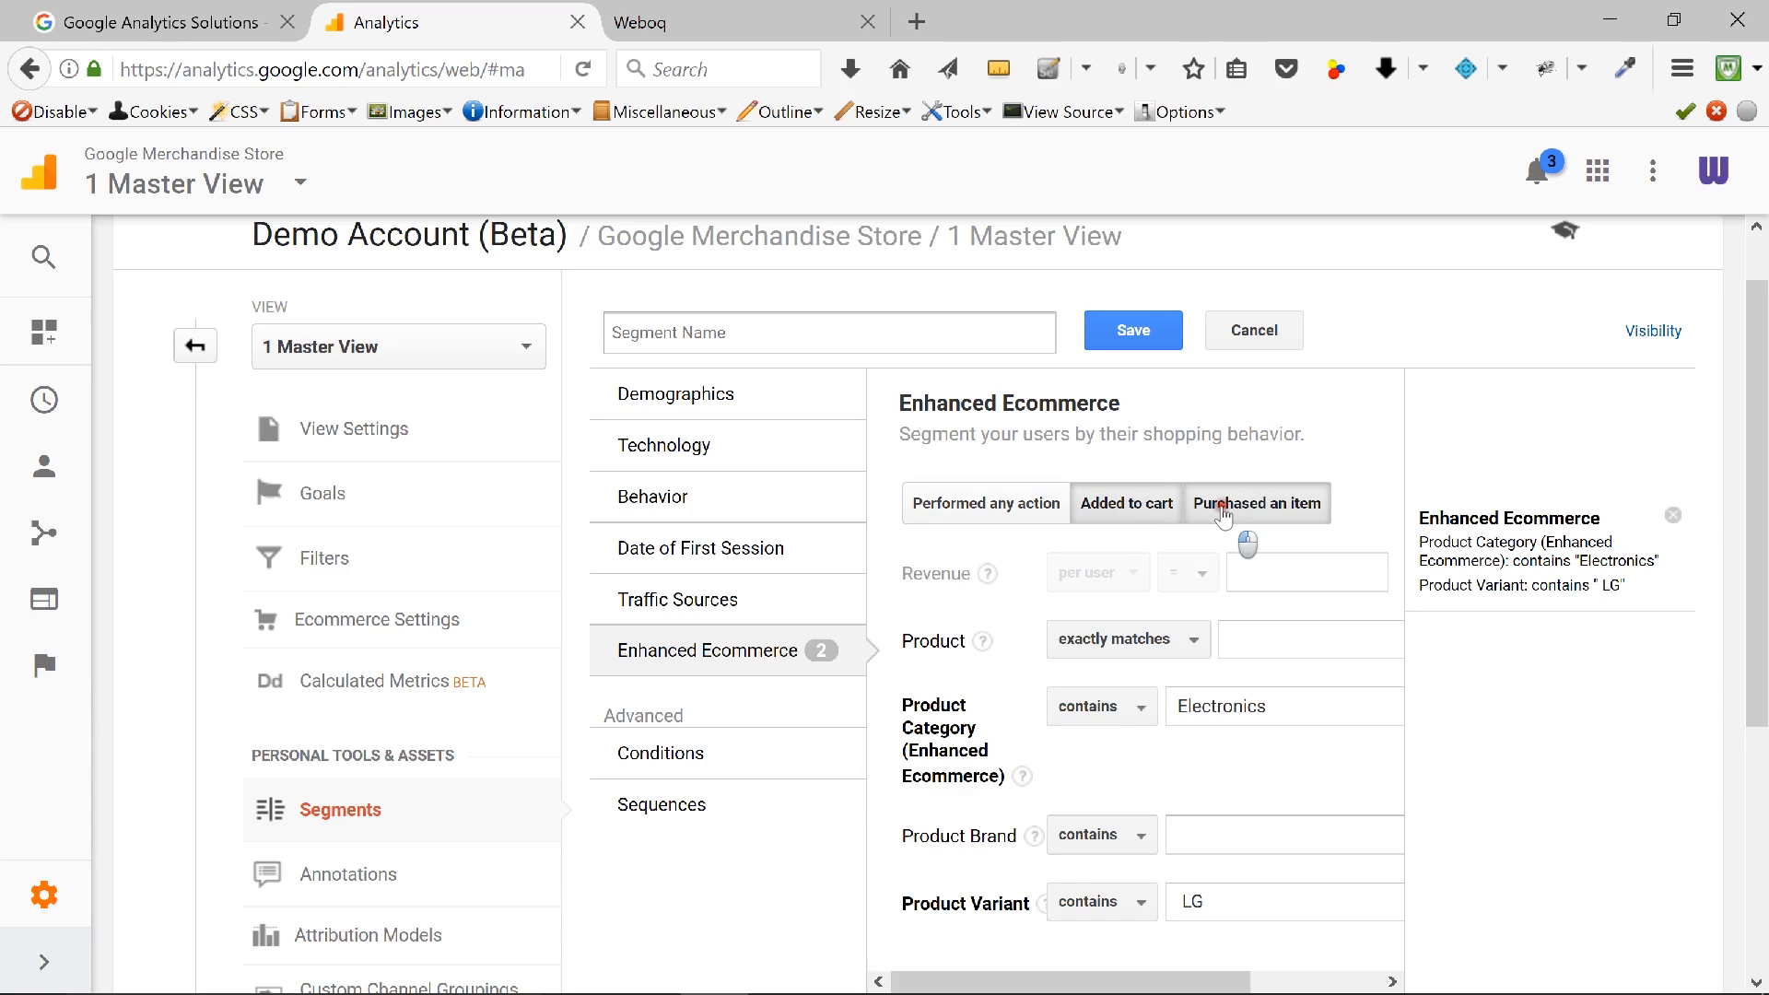